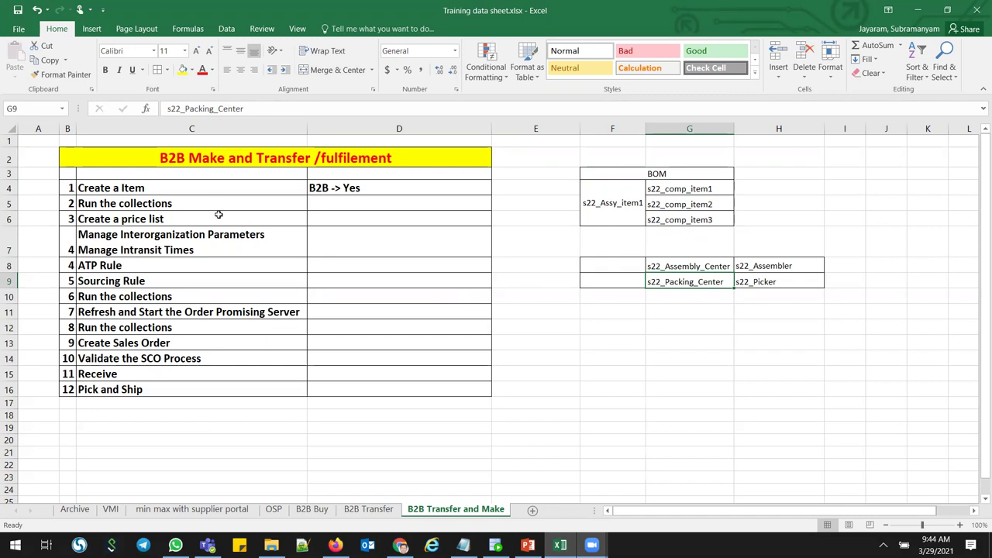
- Review the B2B Make and Transfer process list, from creating the item through creating the sales order
left_click(218, 241)
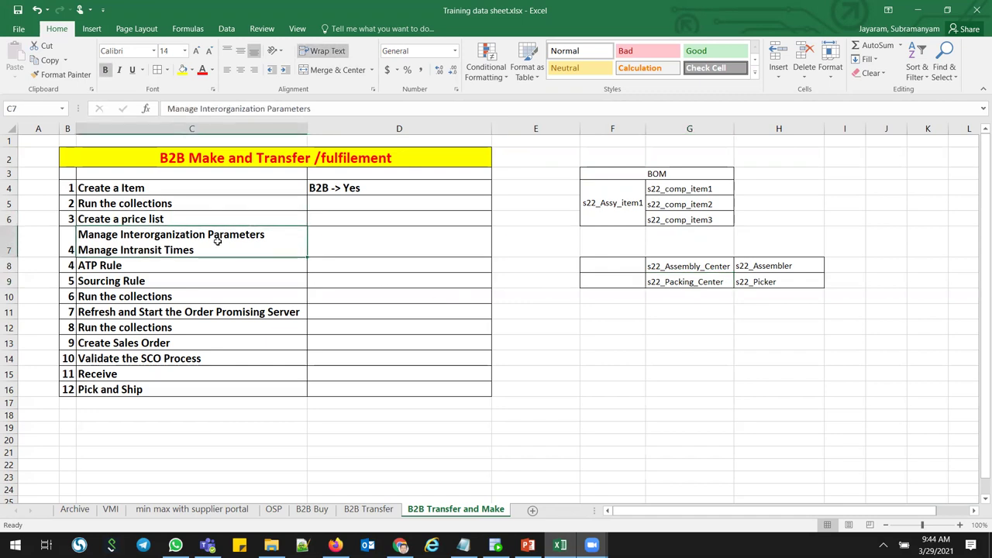
left_click(155, 265)
left_click(164, 279)
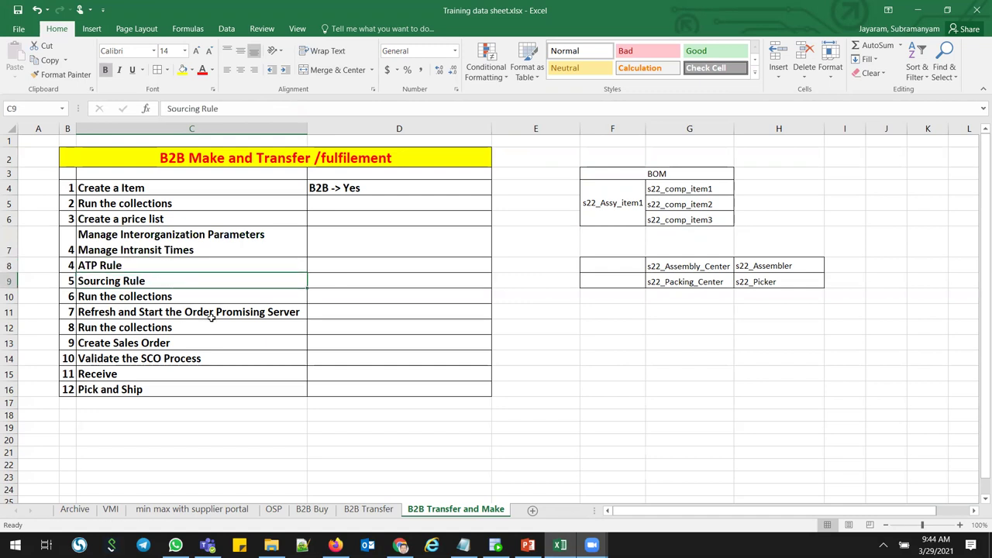
left_click(184, 346)
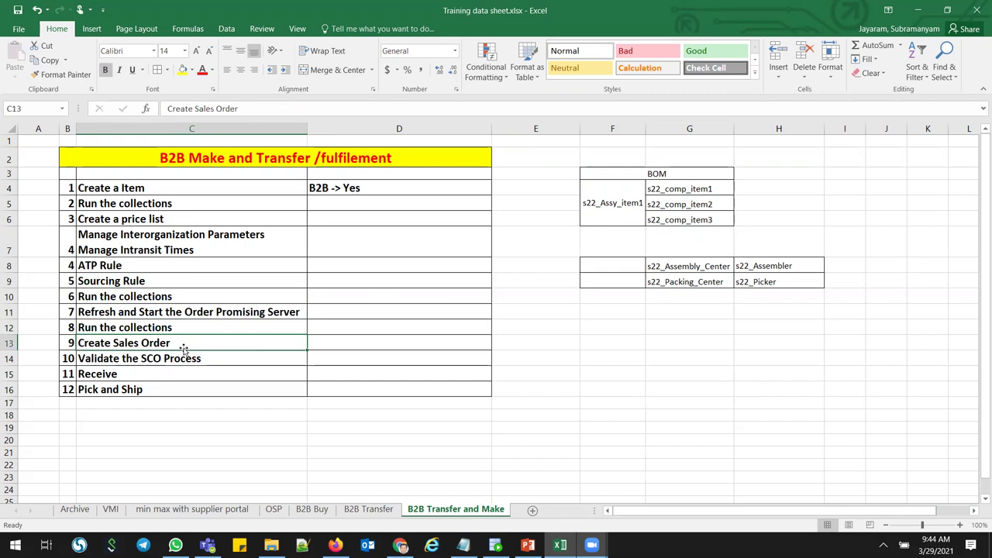
left_click_drag(179, 200, 201, 312)
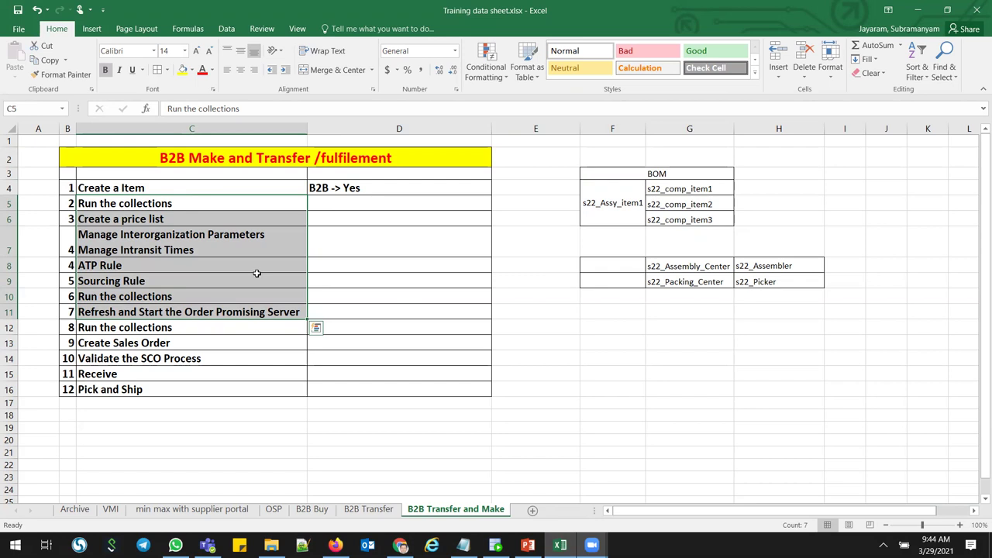
left_click(231, 190)
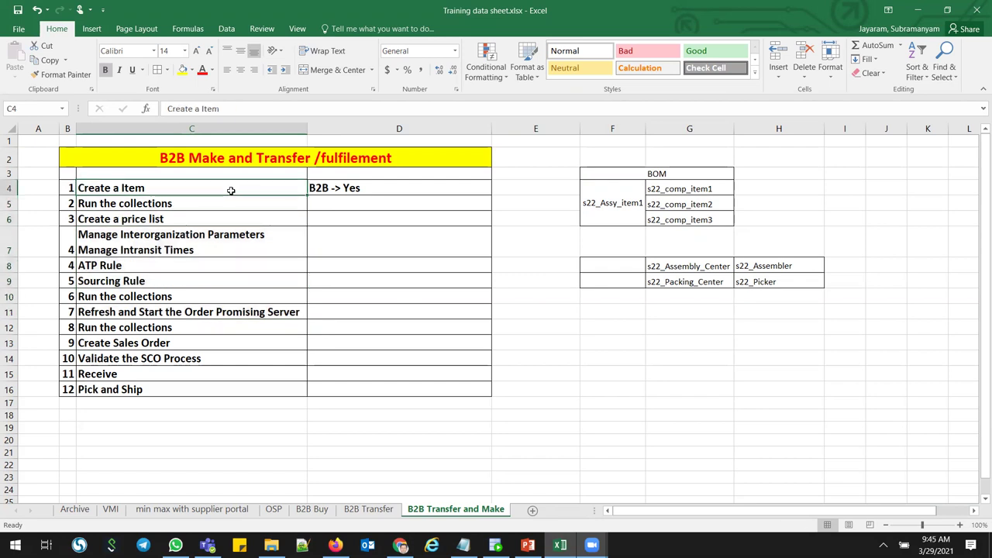
- Copy the assembly item name s22_Assy_item1 from the BOM table
left_click(623, 212)
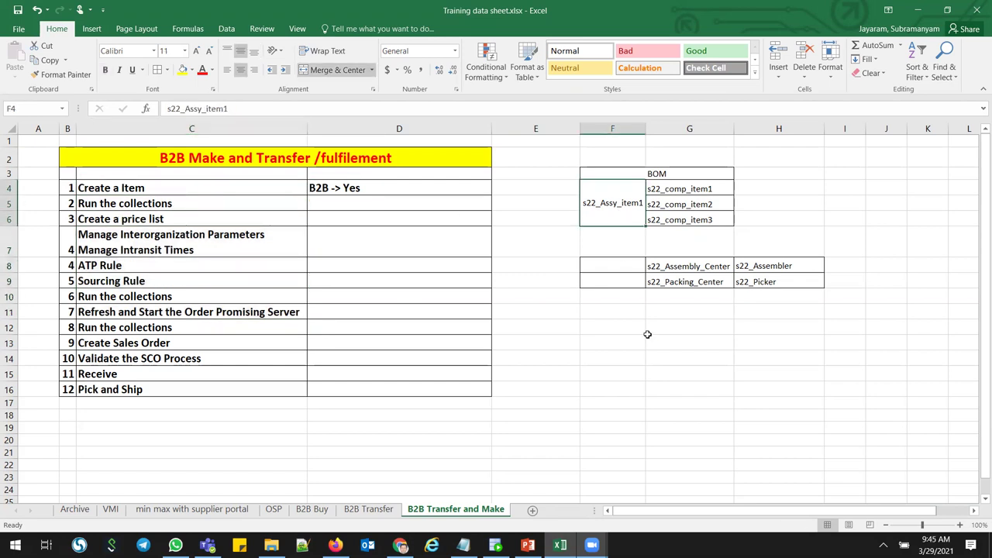
key("ctrl+c")
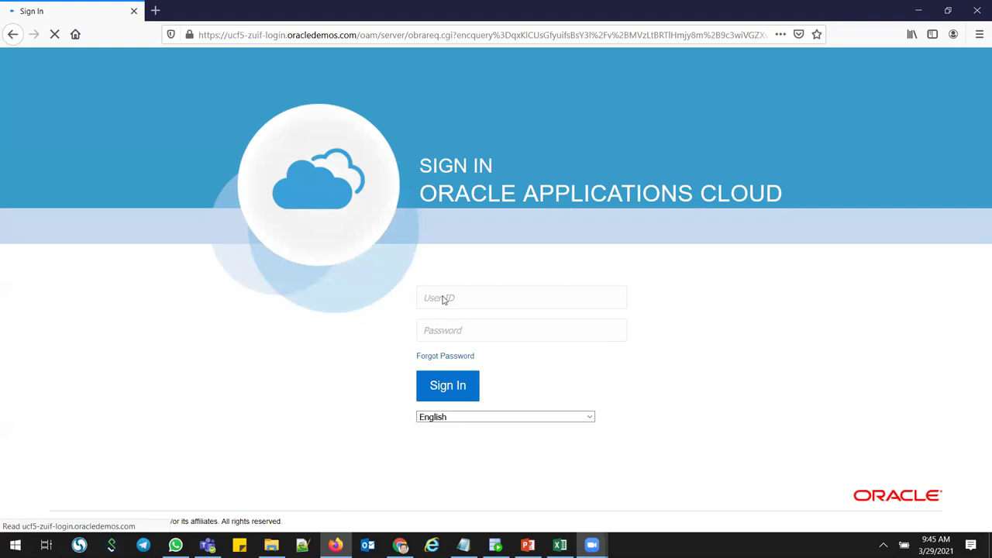
- Switch to Firefox and sign in to Oracle Applications Cloud using the saved SCM instructor login, with its user ID and account password
left_click(443, 297)
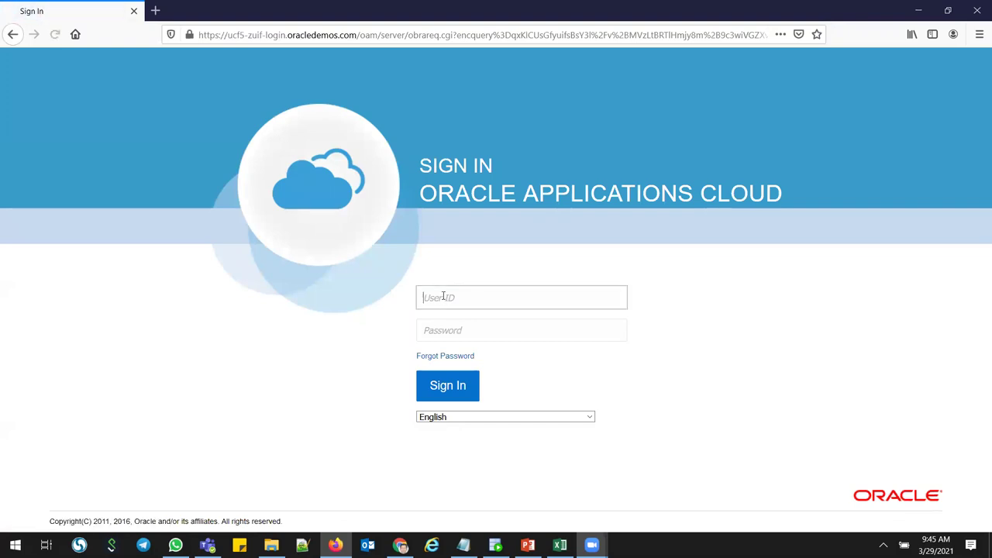
left_click(443, 297)
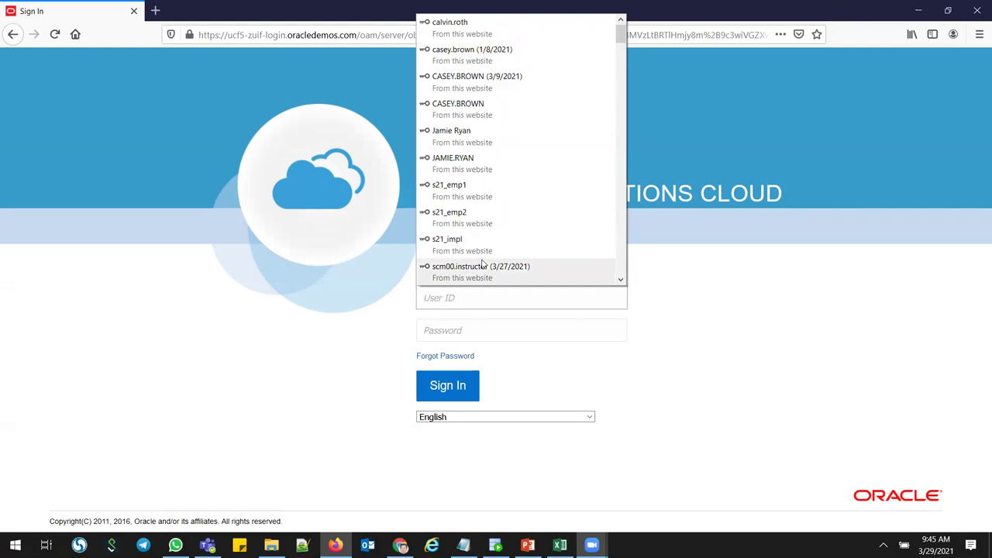
type("scm")
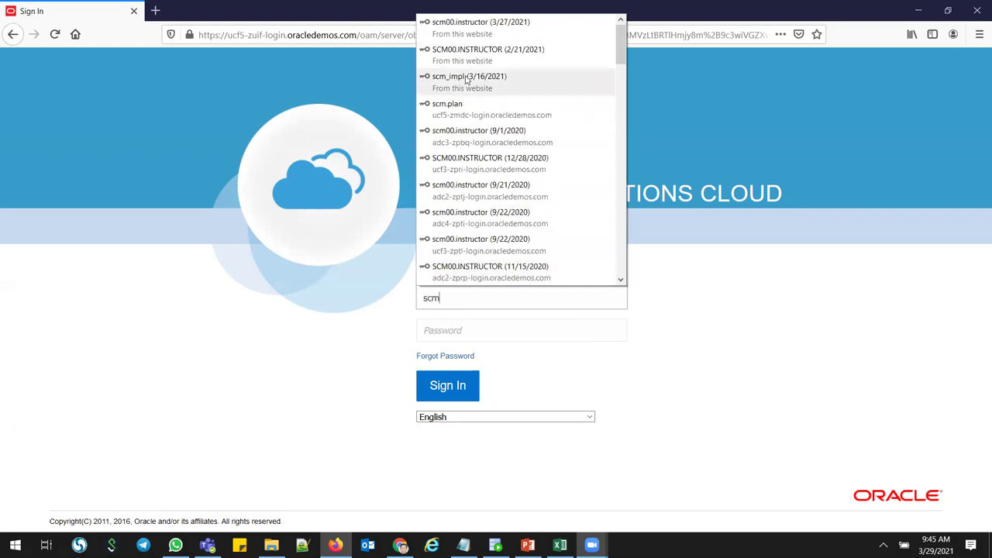
left_click(462, 38)
left_click(450, 395)
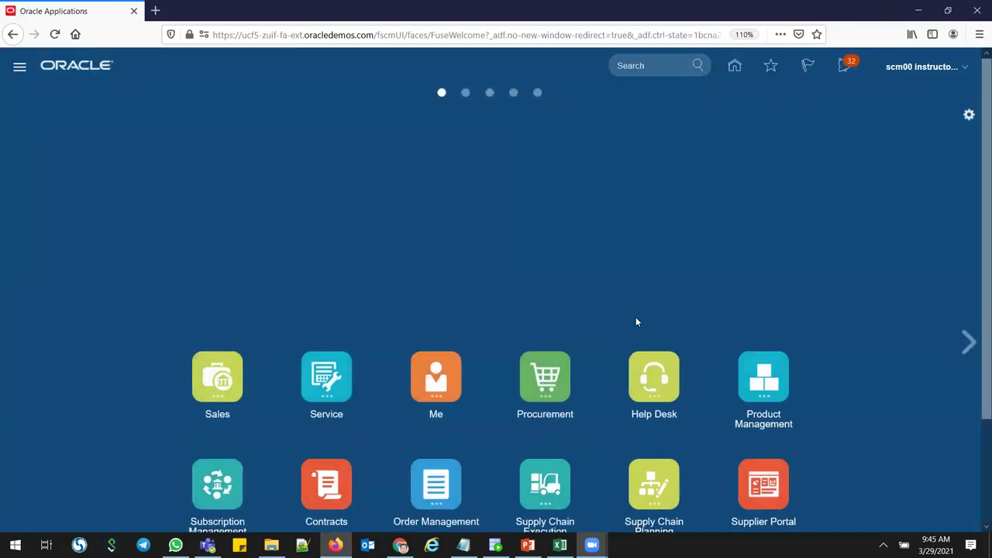
- Open the Manage Items page in Product Information Management
left_click_drag(976, 171, 976, 277)
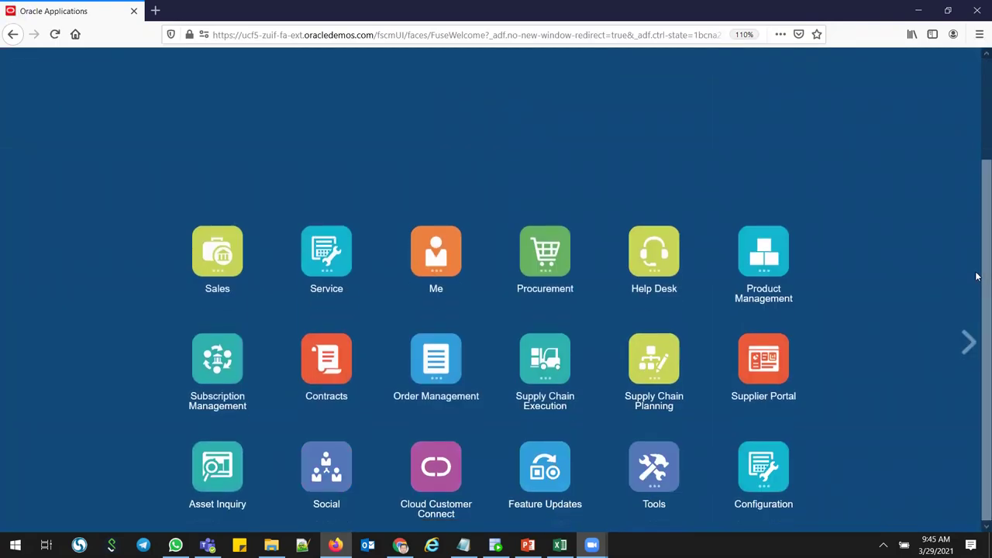
left_click(777, 253)
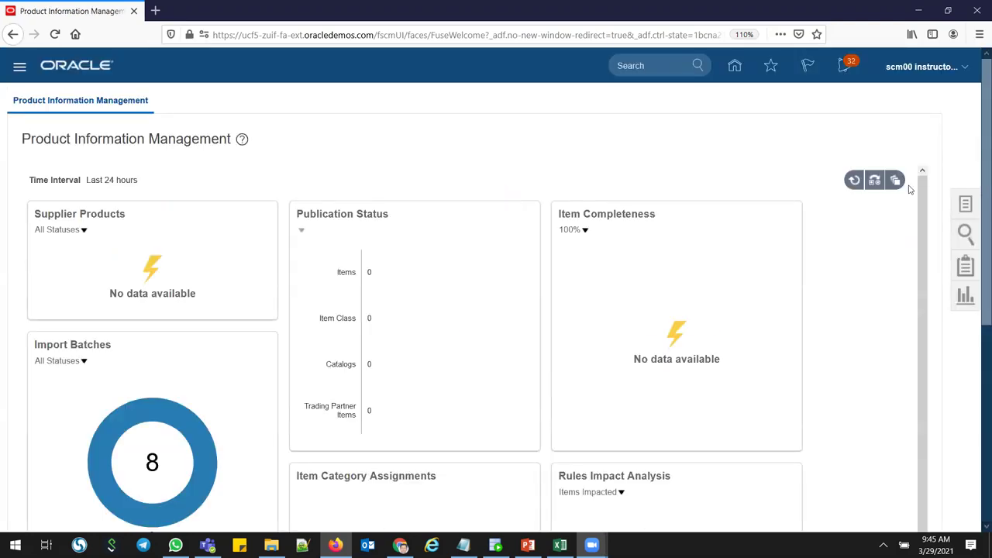
left_click(957, 203)
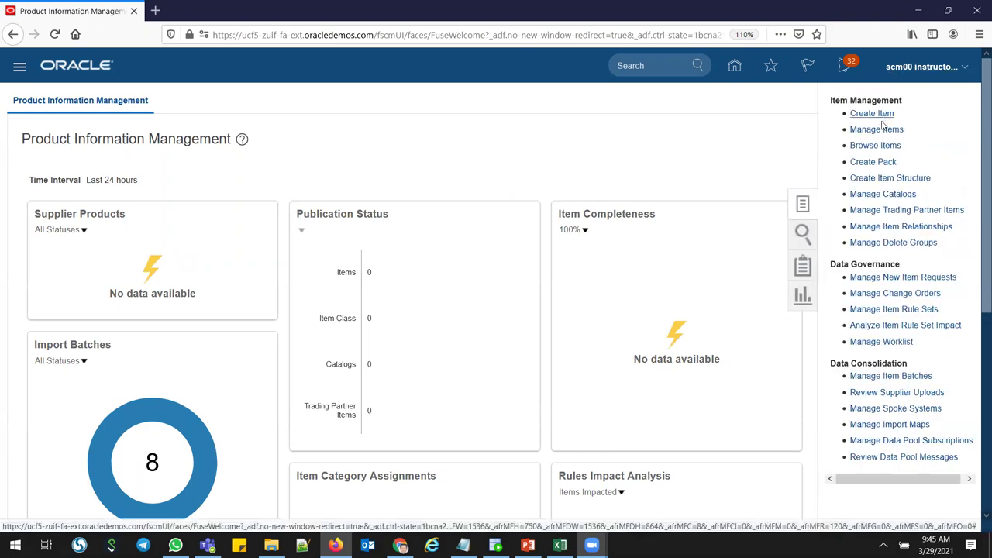
left_click(880, 130)
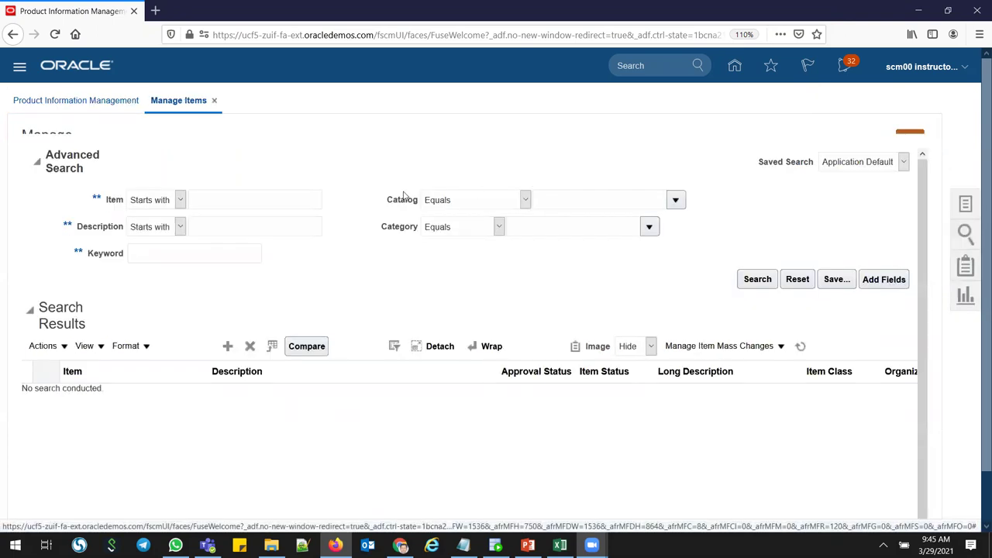
- Search for items whose name starts with s22_Assy_item1
left_click(234, 208)
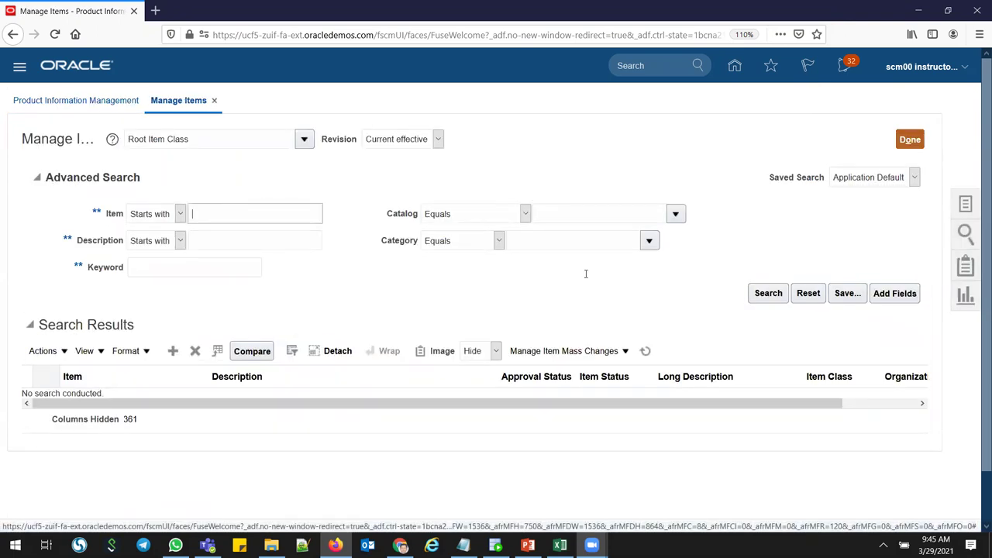
type("s22_Assy_item1")
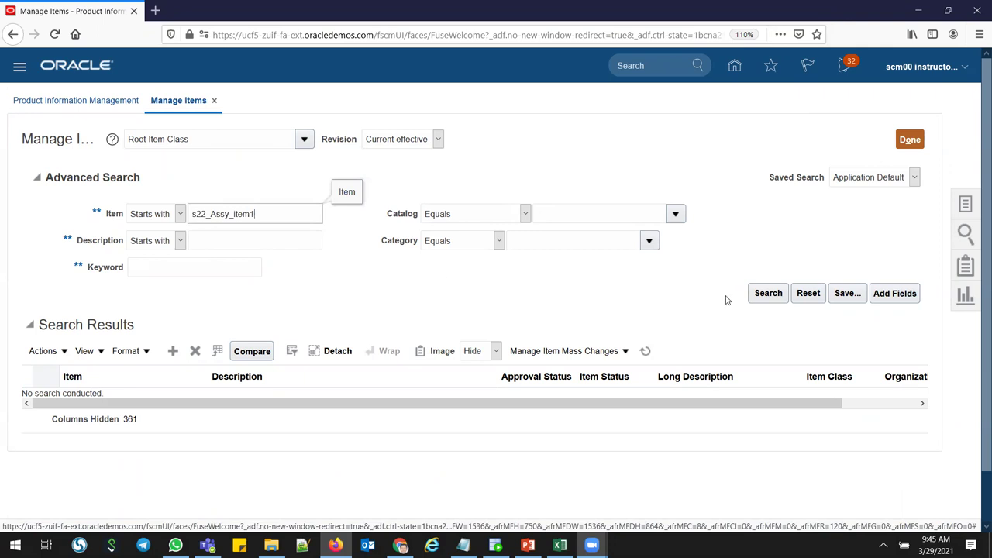
left_click(755, 293)
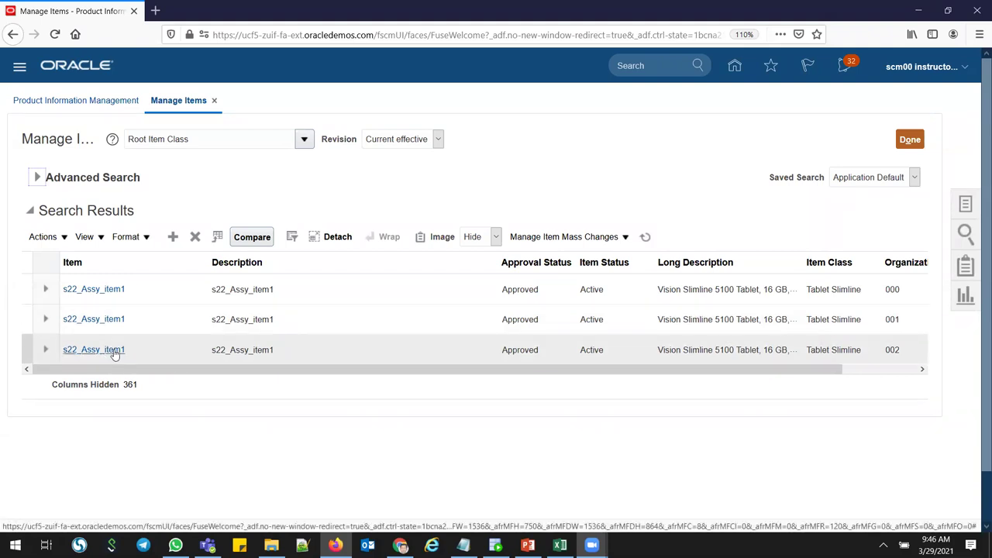
- Examine the Sales and Order Management and Planning specifications of s22_Assy_item1 in organization 002, and check its components in the Excel BOM
left_click(114, 350)
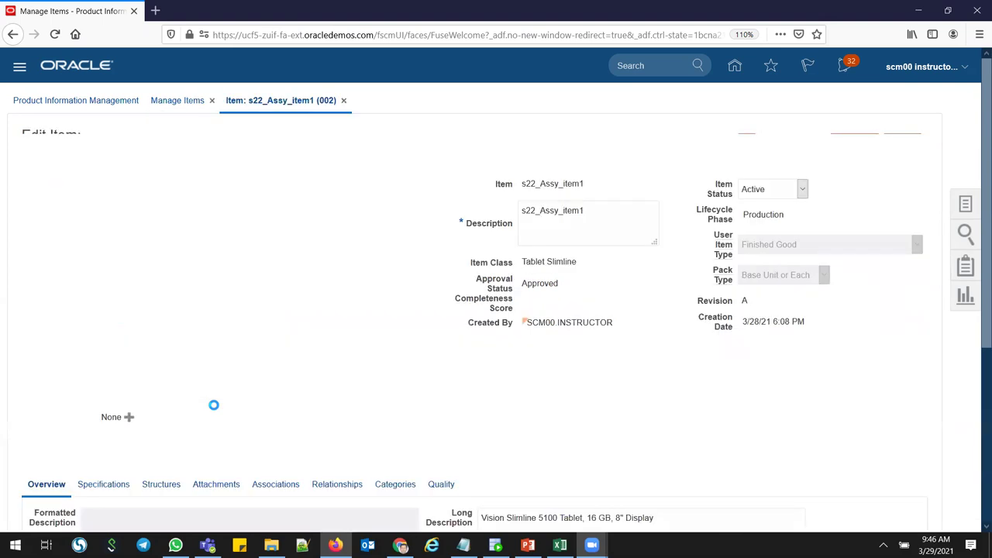
scroll(974, 248, "down", 3)
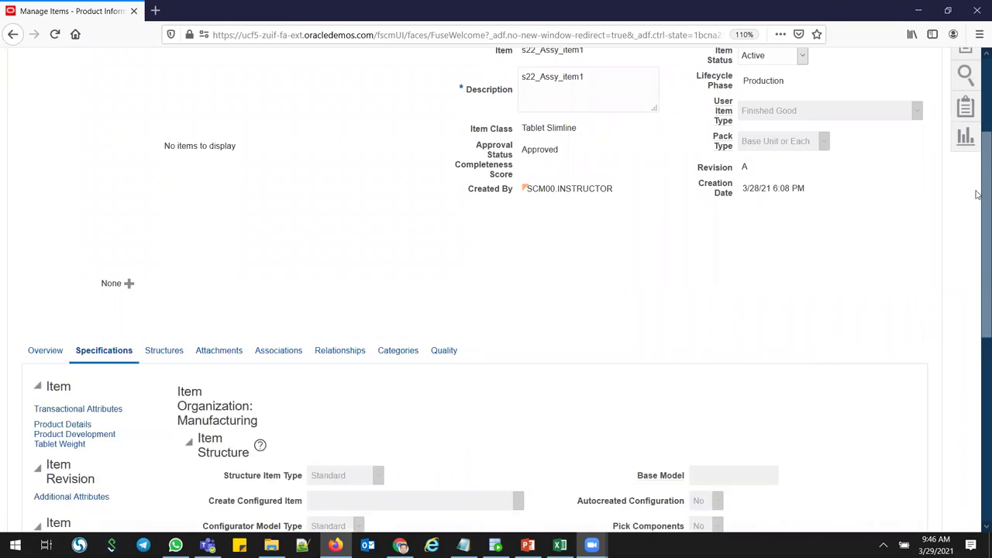
scroll(217, 410, "down", 3)
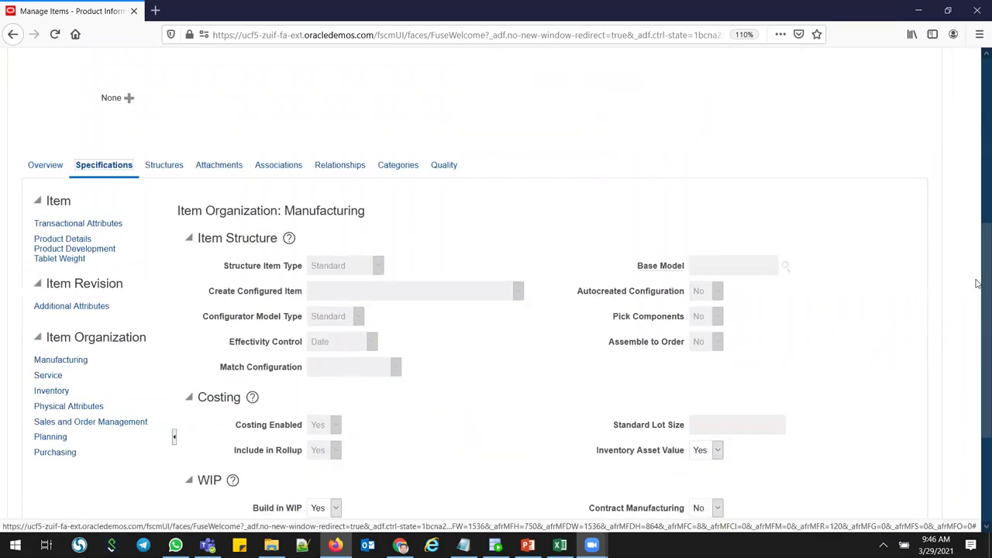
left_click(71, 423)
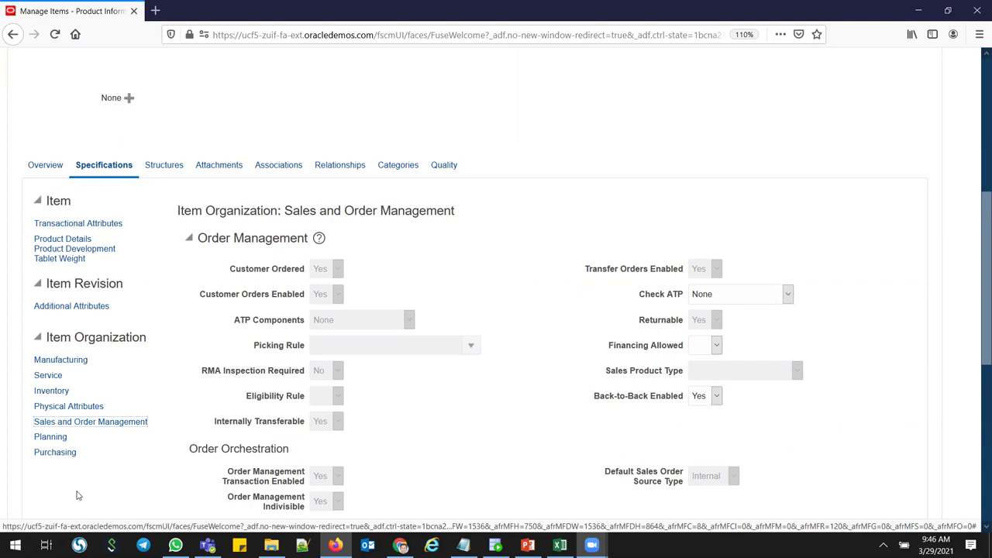
left_click(58, 437)
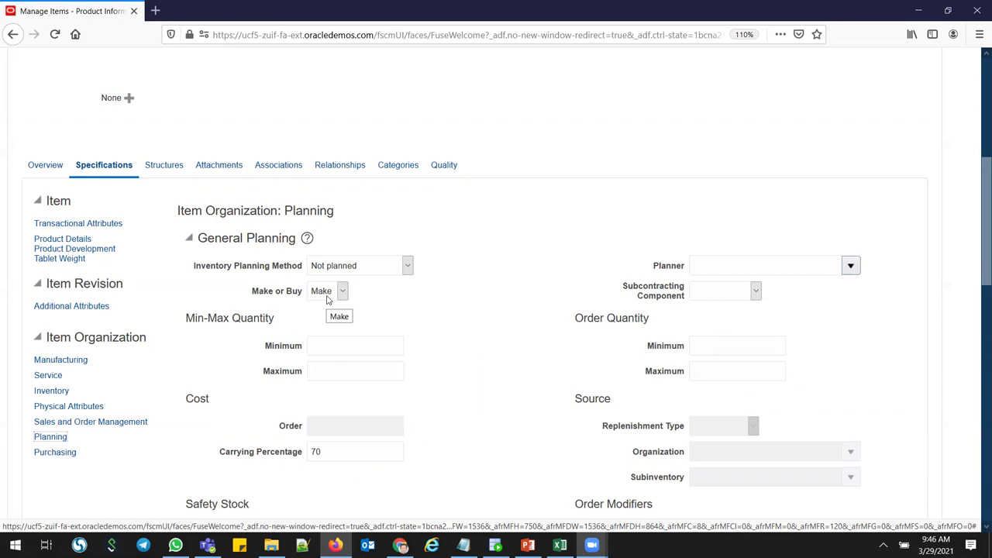
key("alt+Tab")
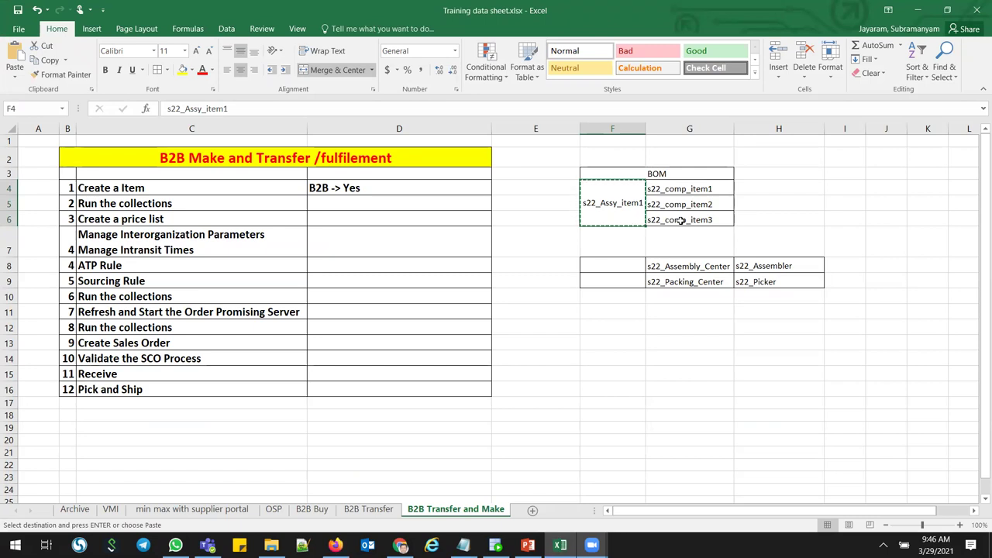
key("alt+Tab")
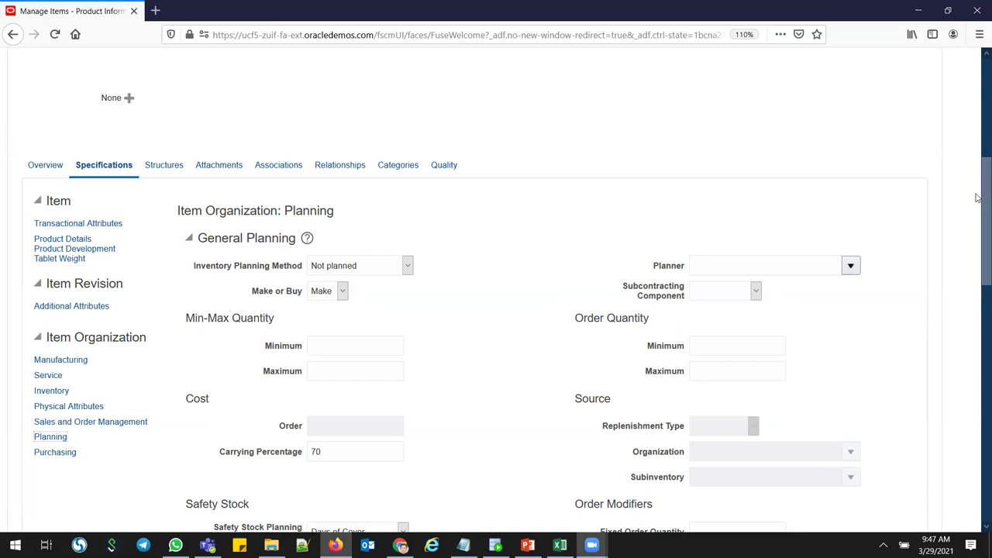
- Close the s22_Assy_item1 record without saving and leave the Manage Items page
scroll(976, 118, "up", 5)
scroll(976, 116, "up", 1)
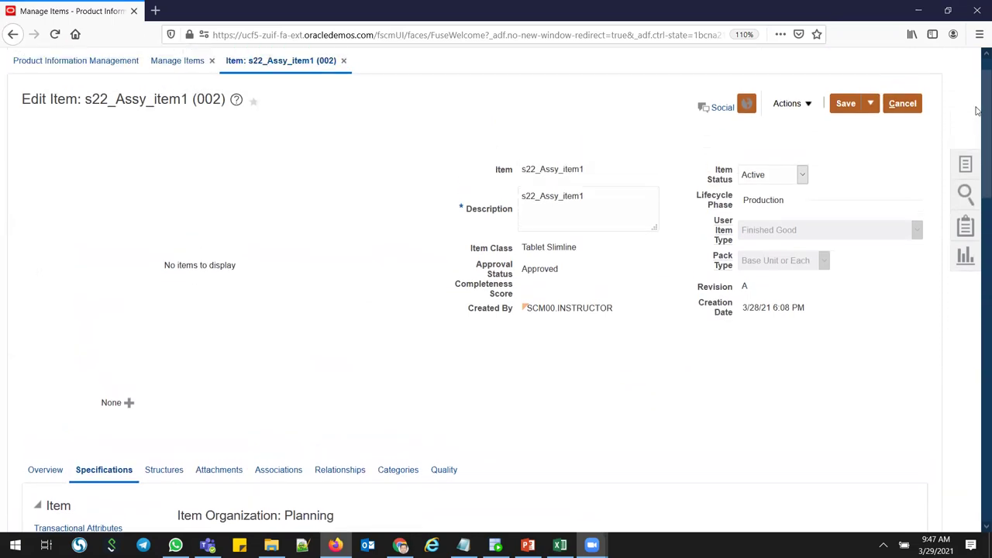
left_click(891, 103)
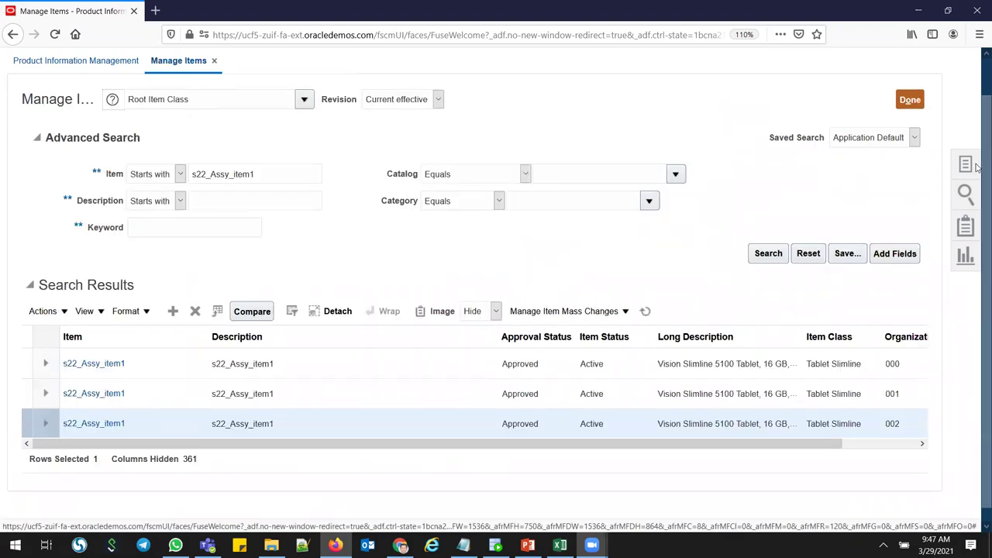
left_click(920, 103)
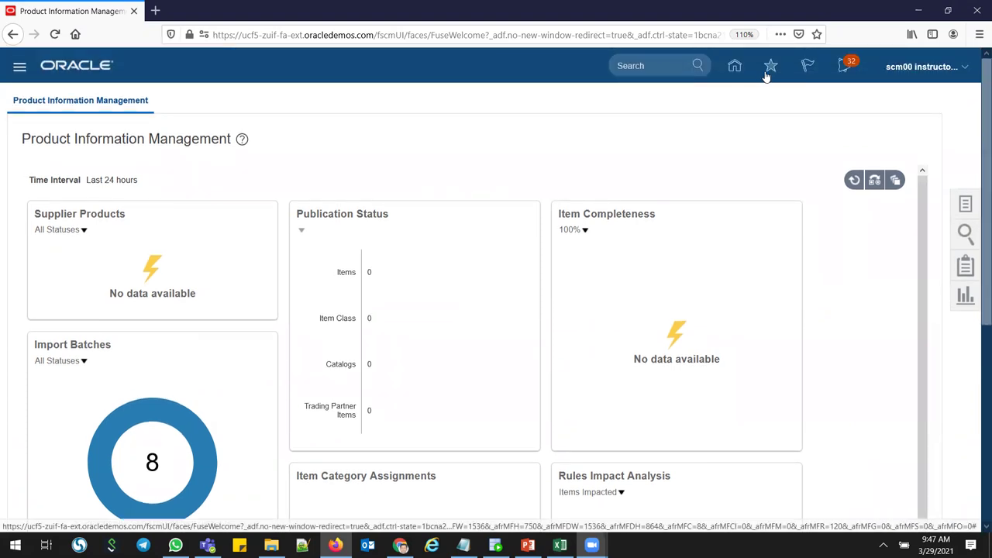
- Return to the home page and open Manage Sourcing Rules in Global Order Promising under Order Management
left_click(735, 66)
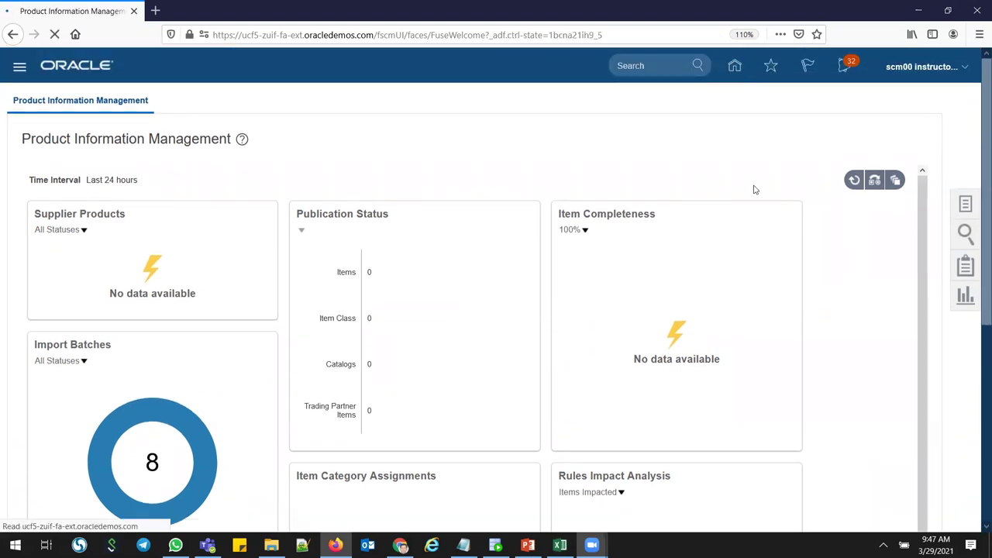
scroll(825, 329, "down", 2)
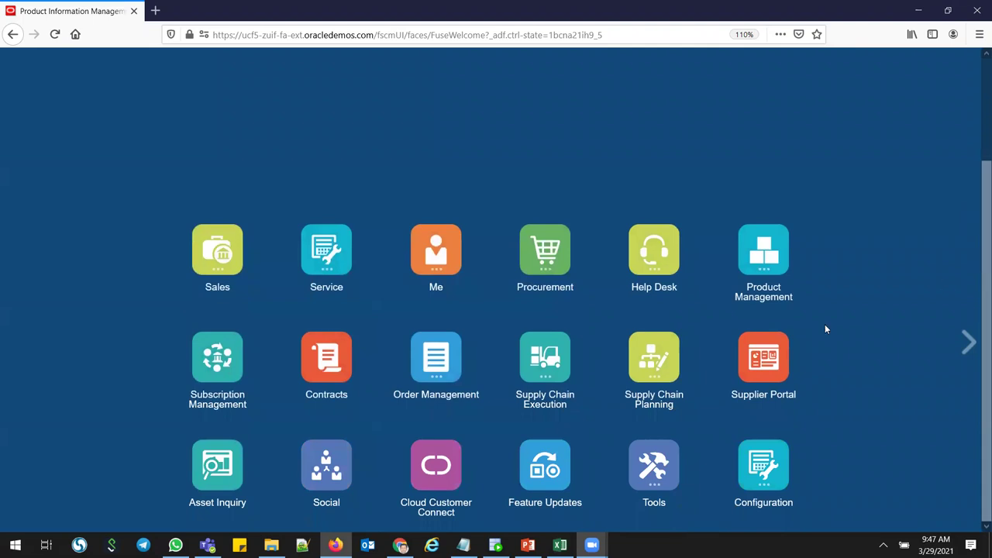
left_click(544, 358)
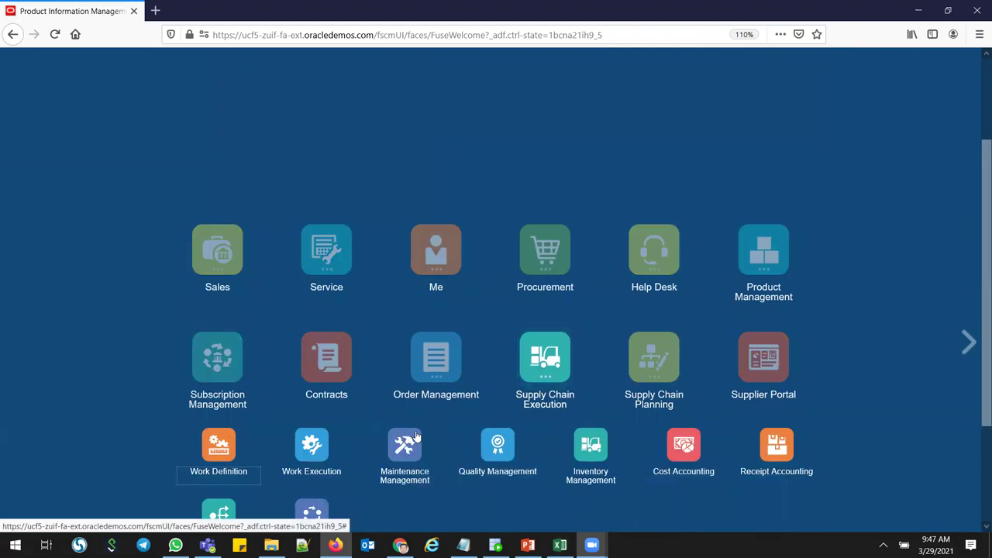
left_click(457, 358)
left_click(494, 461)
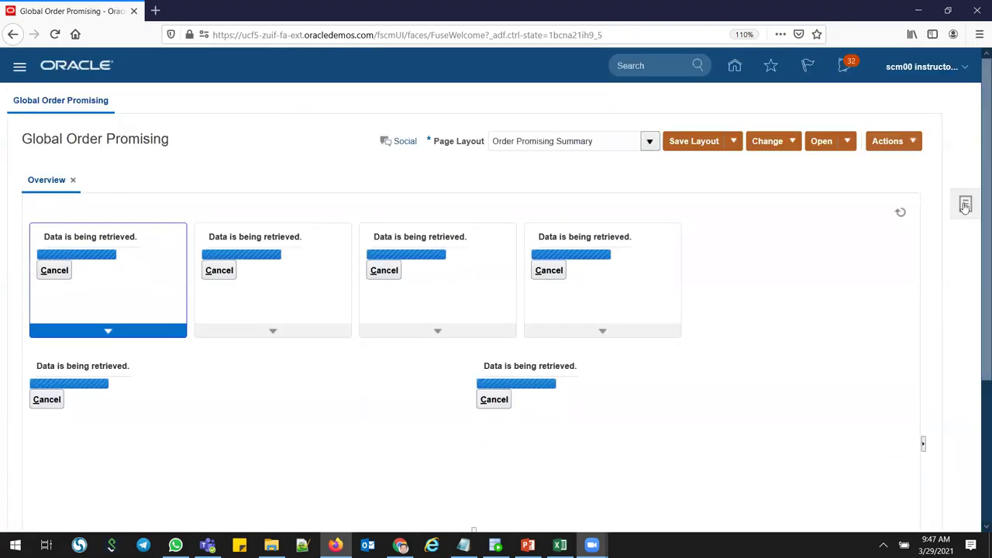
left_click(965, 204)
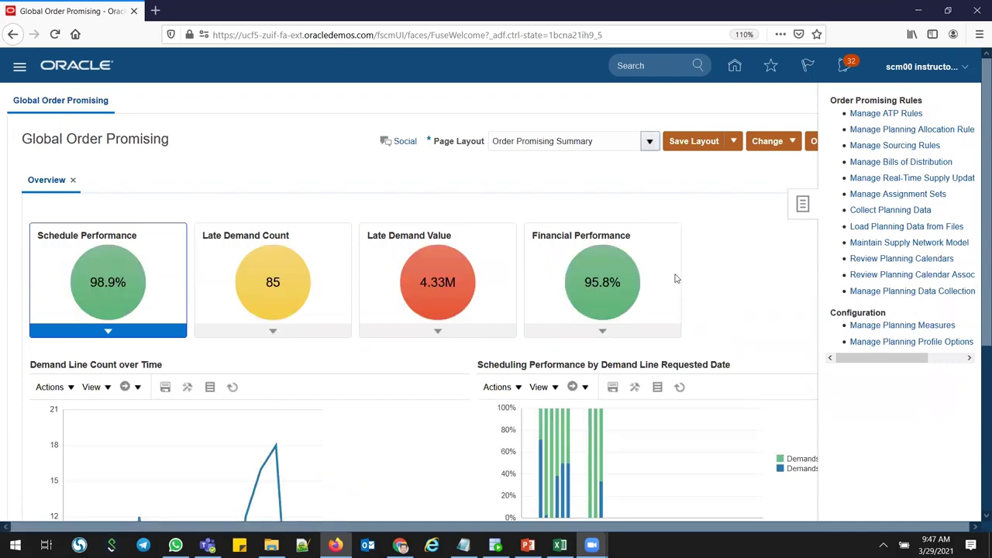
left_click(897, 147)
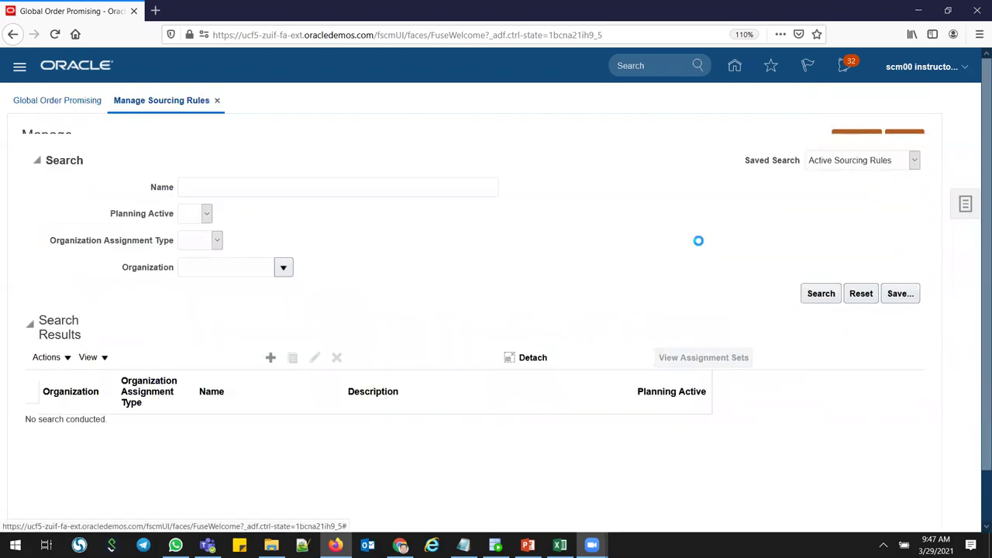
- Search the sourcing rules for names starting with s22
left_click(207, 207)
type("s22")
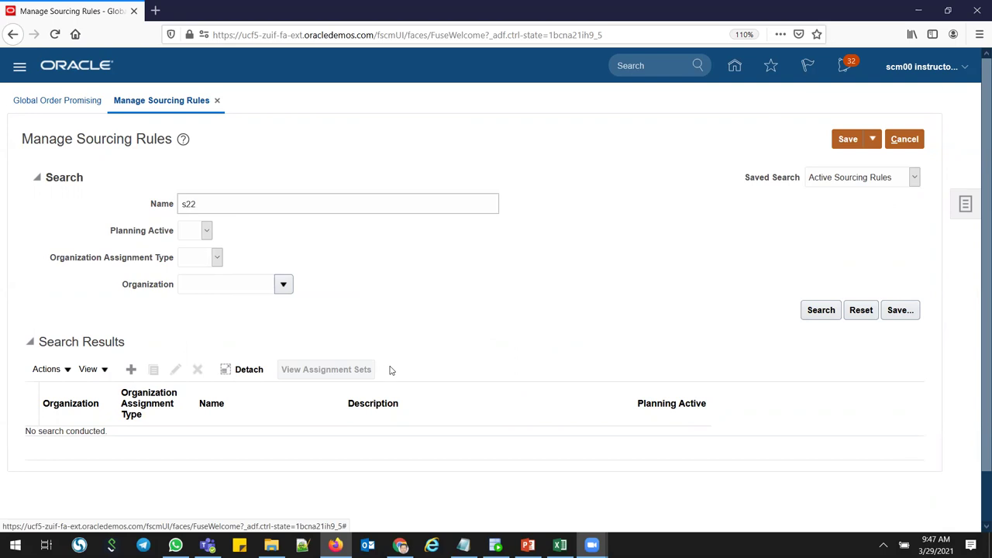
key("Return")
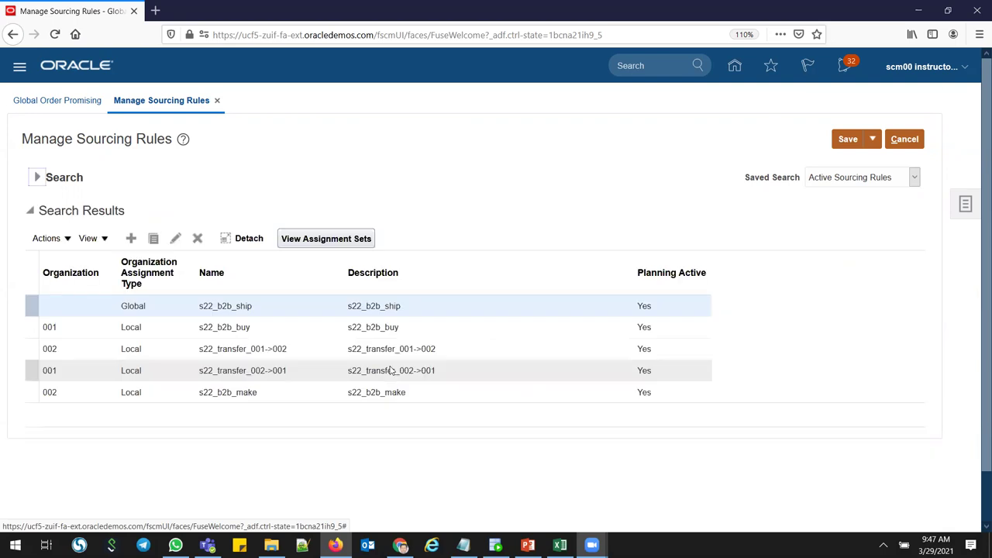
- Open the local sourcing rule s22_transfer_001->002, check its effective dates and sources, and cancel out of it
left_click(330, 310)
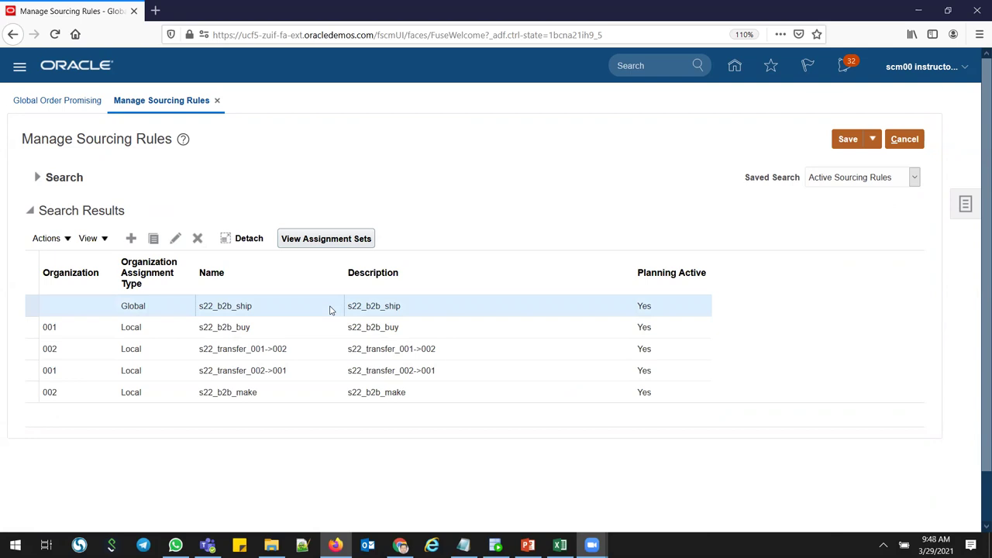
left_click(310, 351)
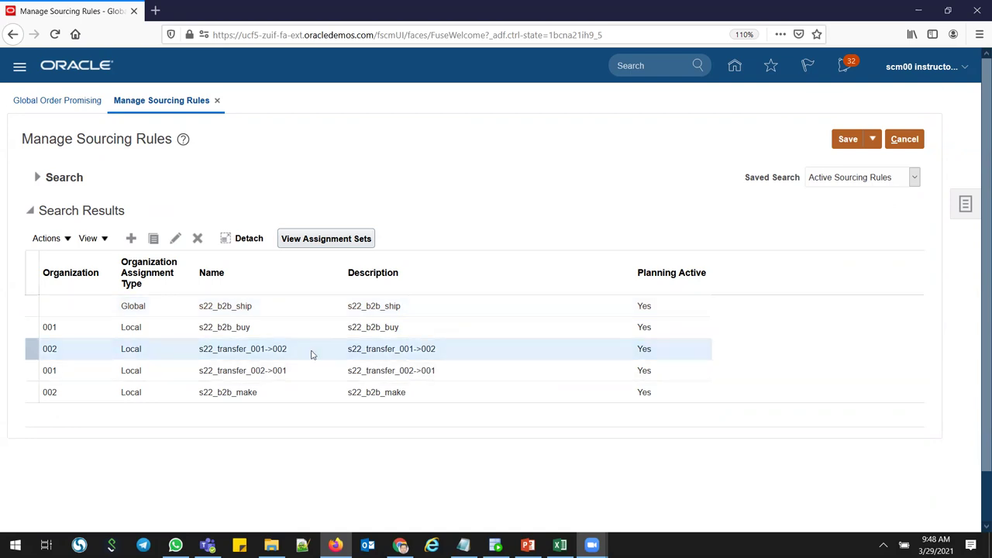
left_click(175, 238)
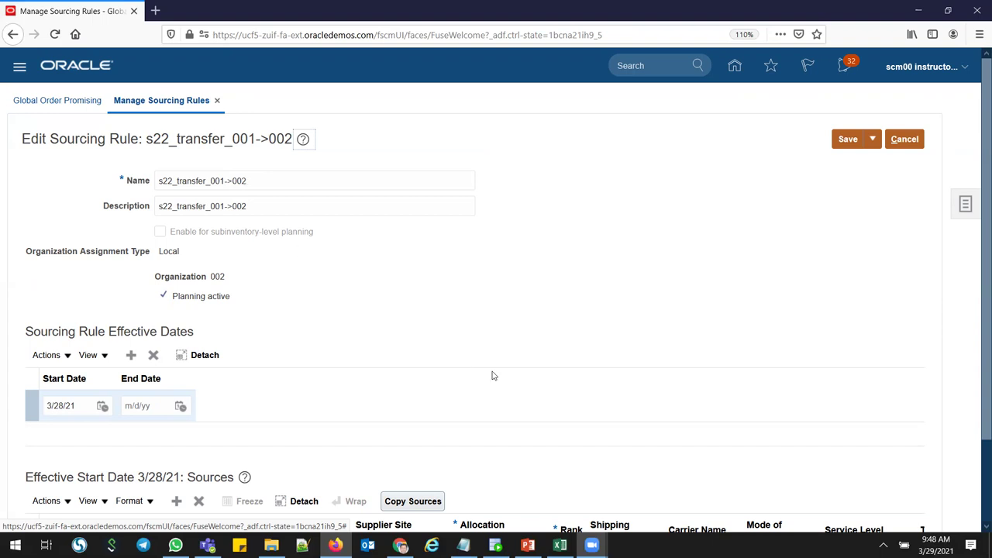
left_click_drag(977, 244, 978, 310)
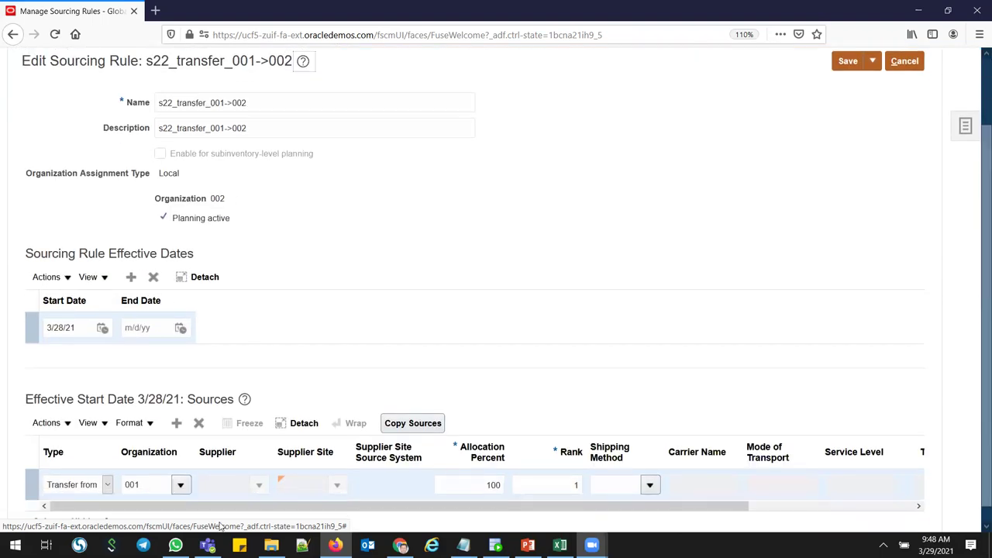
left_click(904, 62)
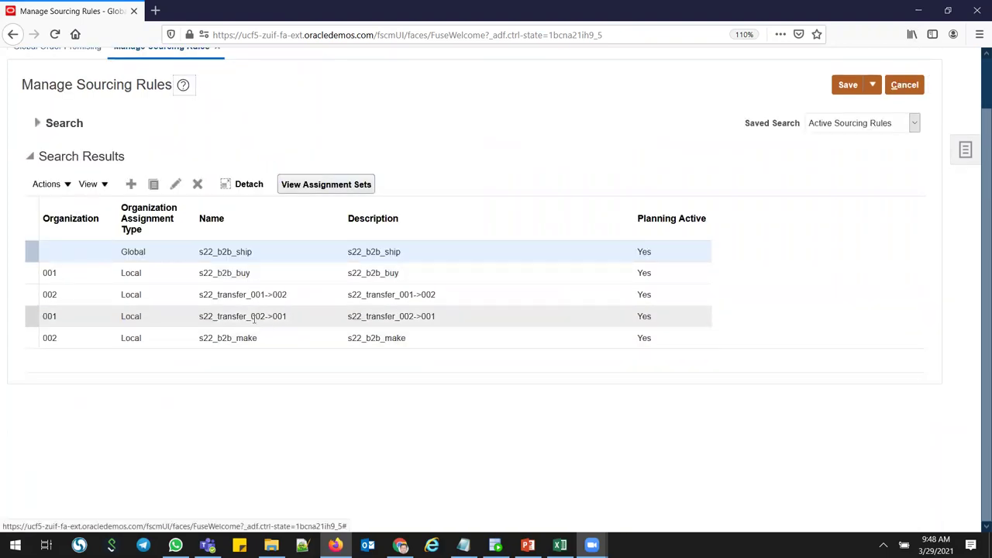
- Open the sourcing rule s22_b2b_make of organization 002 and examine its organization, effective dates and sources
left_click(254, 317)
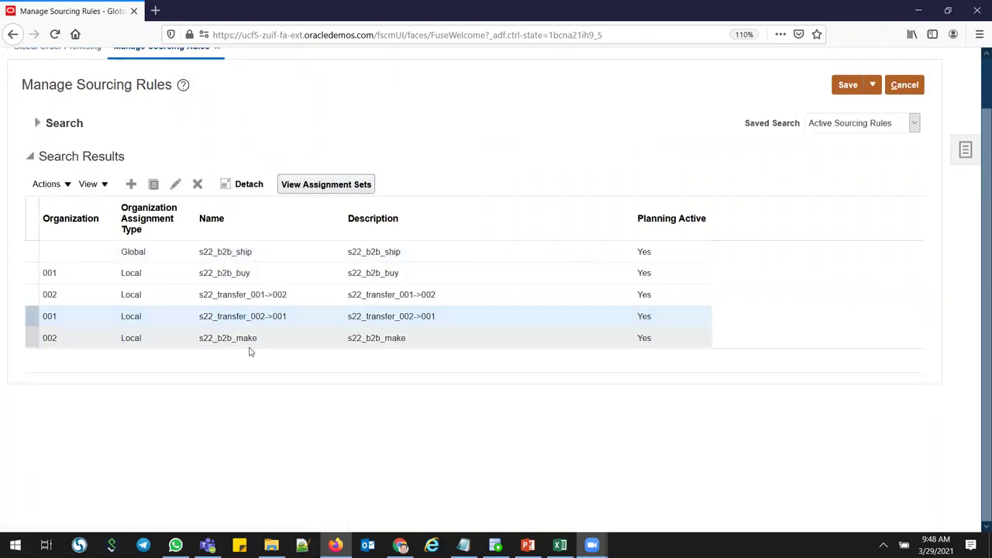
left_click(247, 340)
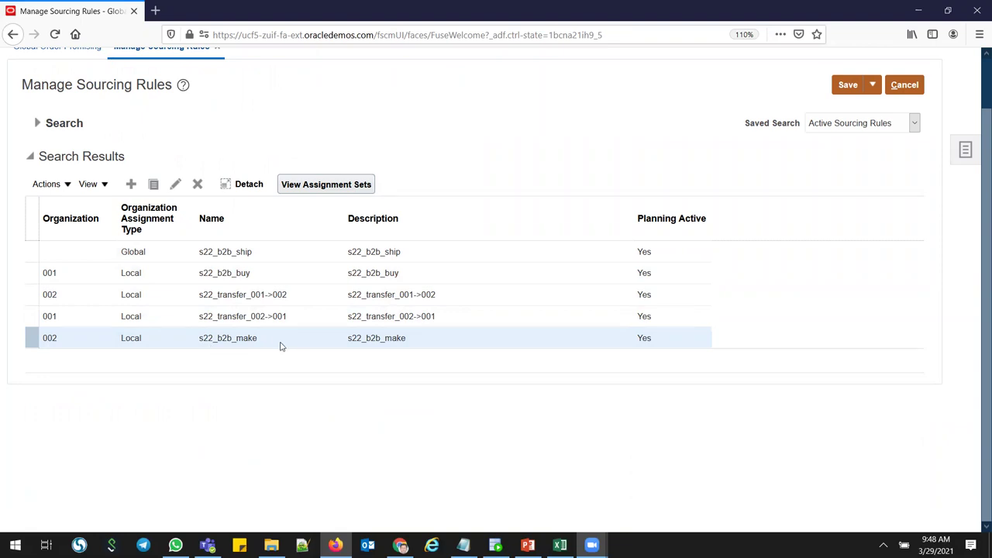
left_click(175, 184)
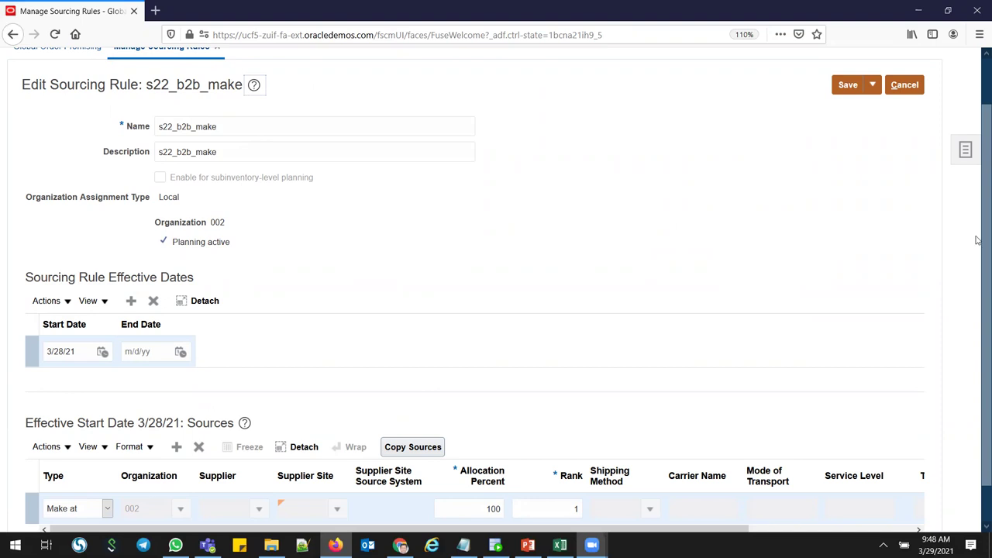
scroll(977, 195, "down", 1)
scroll(977, 195, "up", 2)
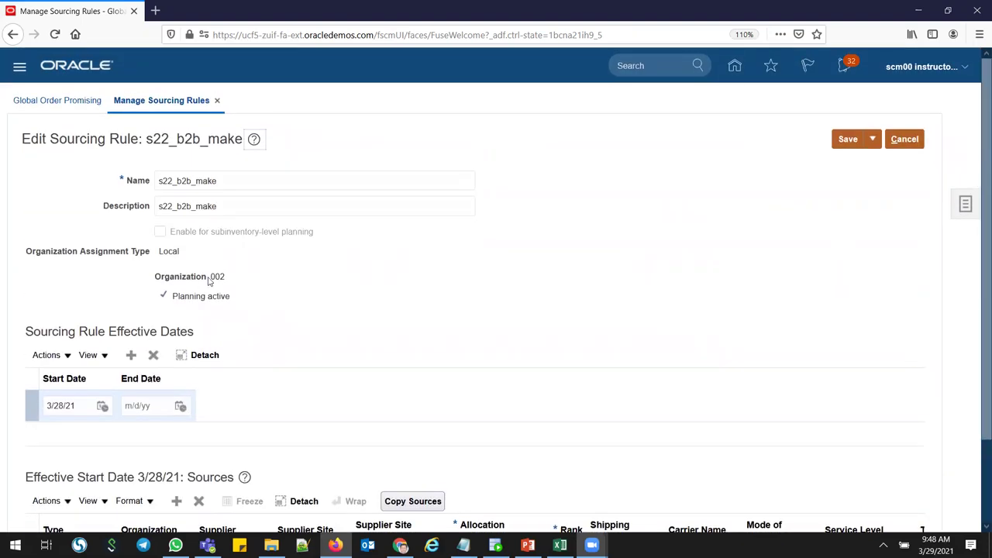
left_click_drag(211, 276, 234, 279)
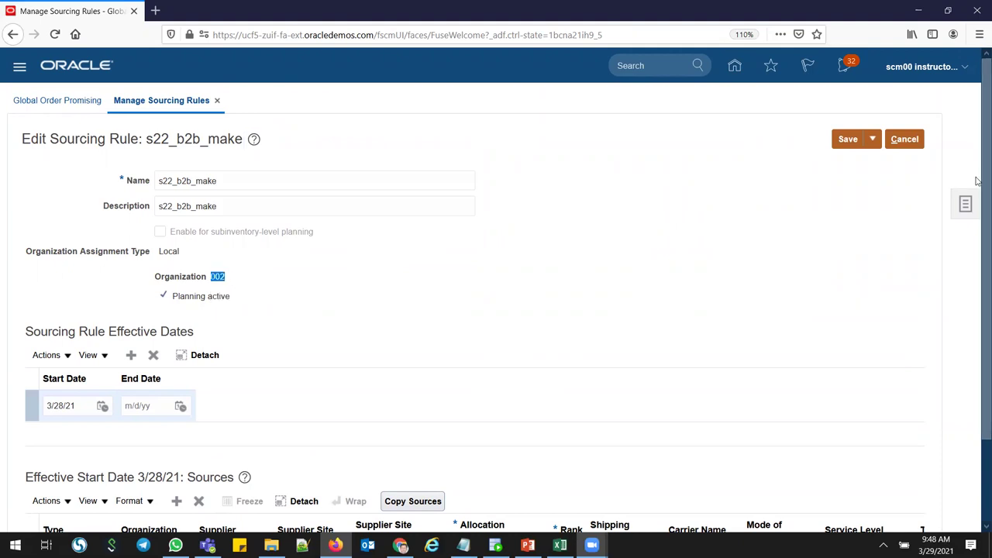
scroll(978, 181, "down", 2)
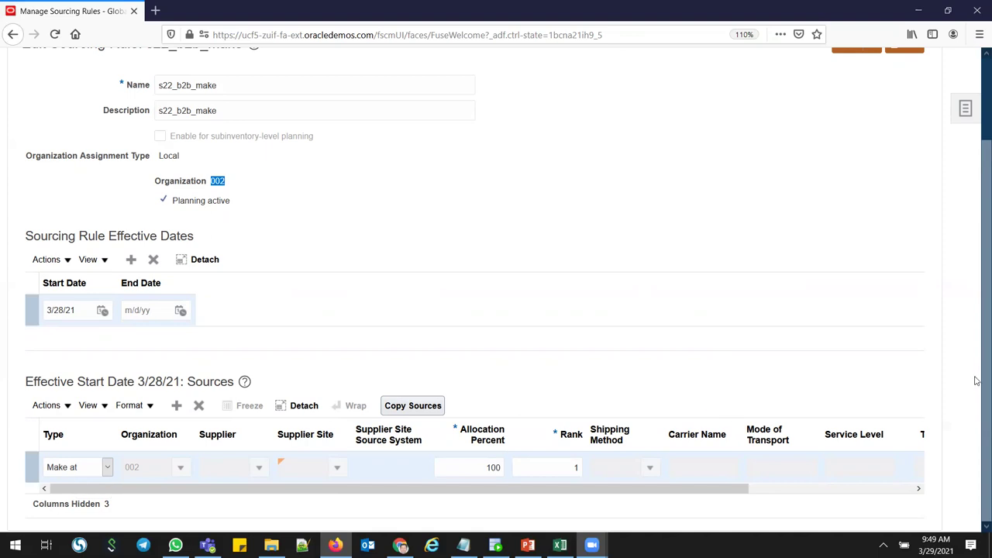
left_click_drag(978, 379, 977, 172)
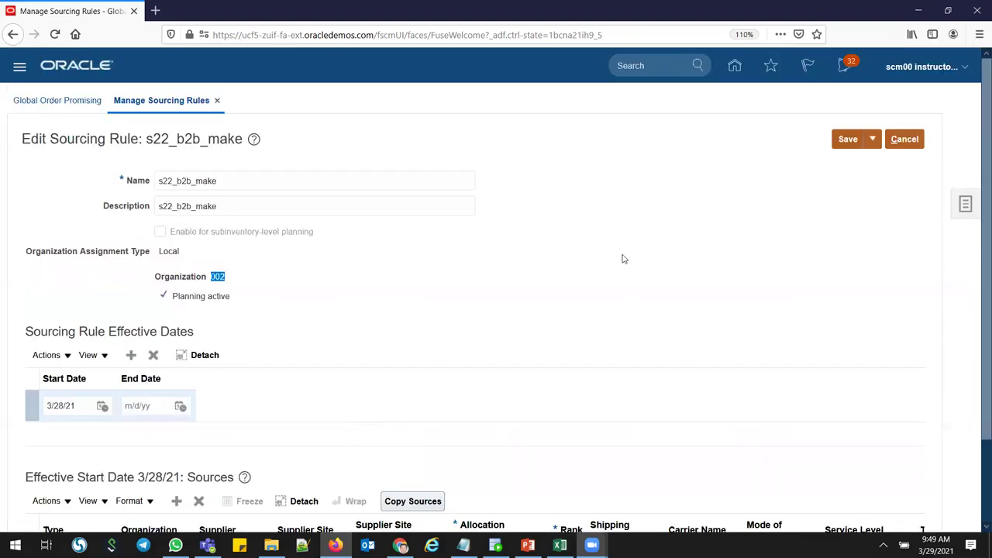
- Leave the s22_b2b_make rule and return to the Oracle home page
left_click(872, 140)
left_click(866, 215)
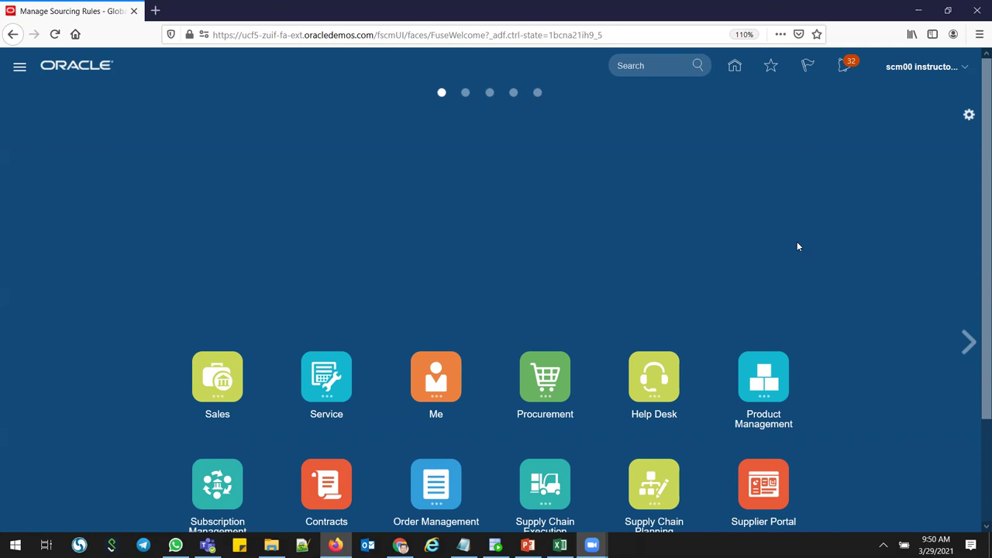
left_click_drag(976, 199, 977, 299)
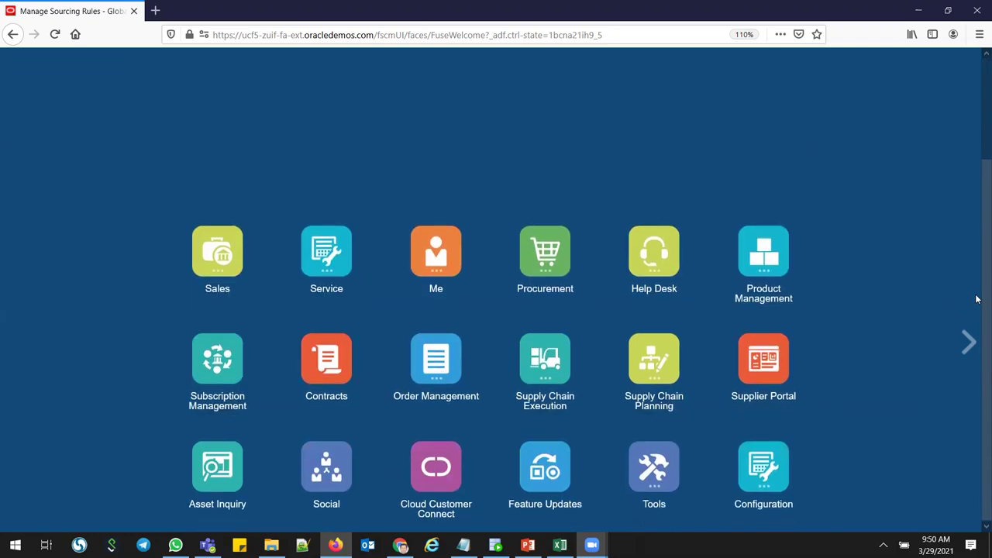
- Switch to the Excel checklist and review the collections and Order Promising Server steps that follow the sourcing rule
left_click(560, 545)
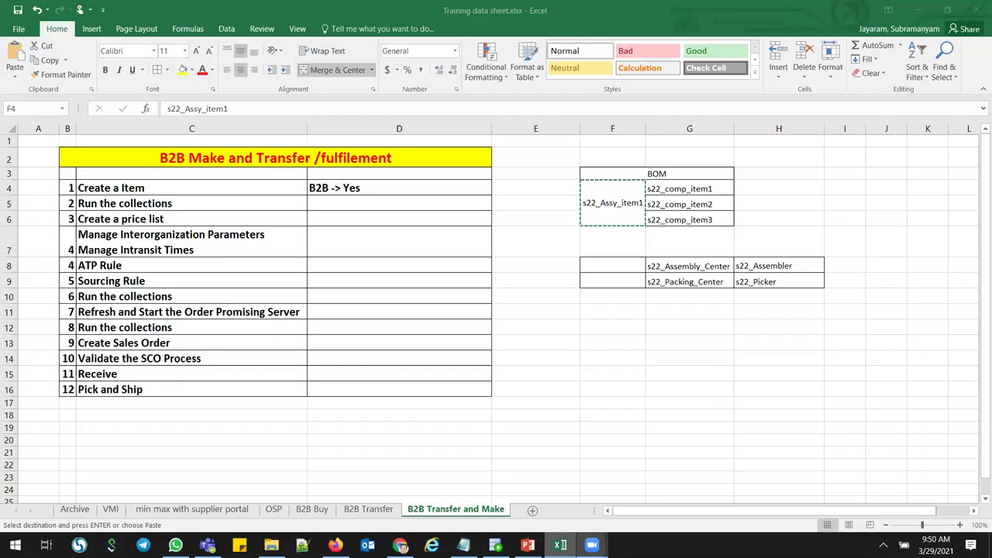
left_click(134, 286)
left_click(141, 299)
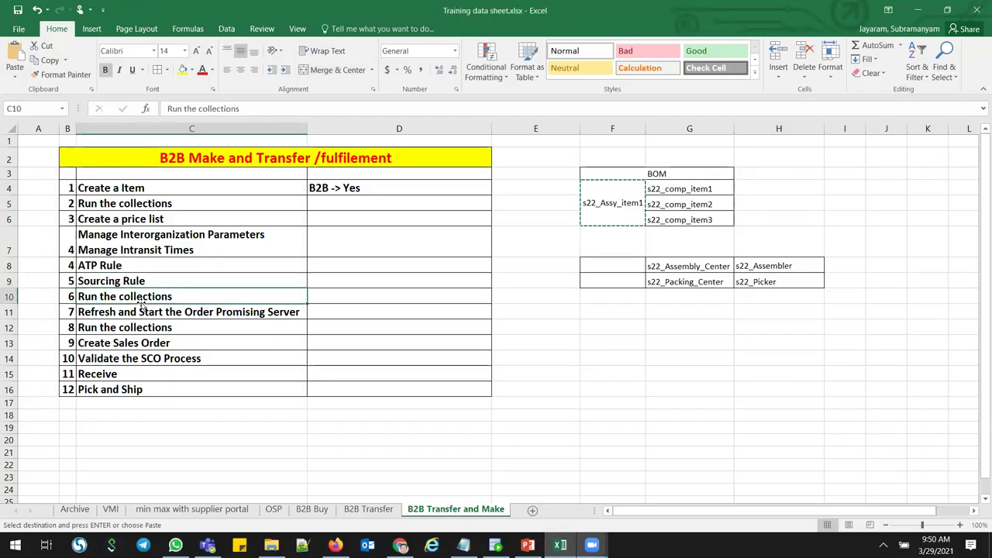
left_click(158, 318)
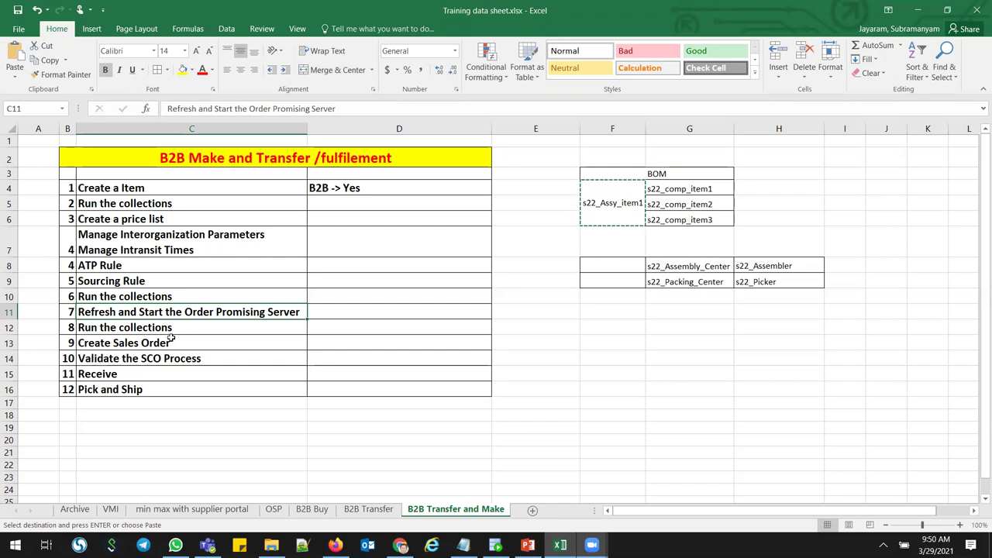
- Copy the component name s22_comp_item1 from the Excel BOM and switch back to Oracle in Firefox
left_click(705, 188)
key("ctrl+c")
key("alt+Tab")
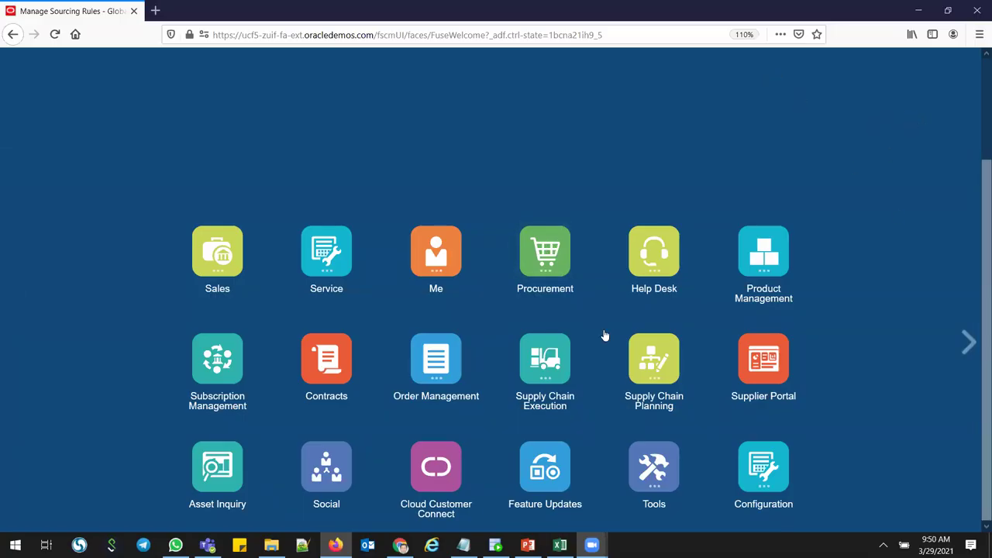
- Open the Manage Item Quantities task in Inventory Management under Supply Chain Execution
left_click(548, 360)
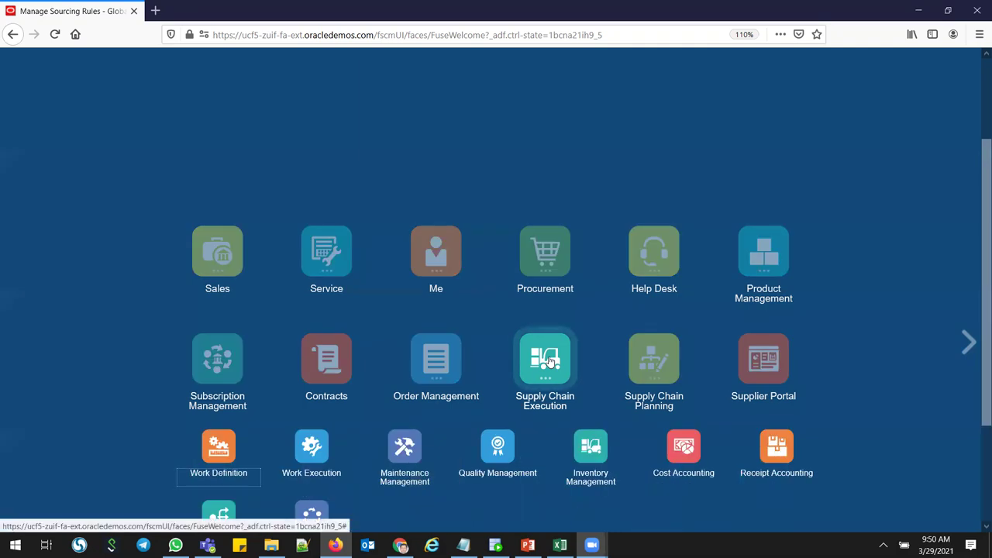
left_click(598, 443)
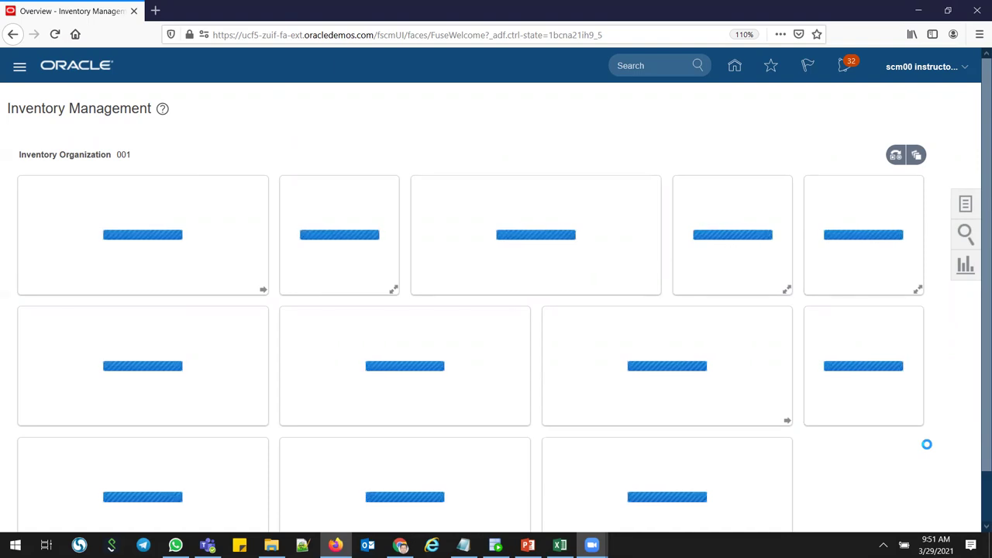
left_click(965, 203)
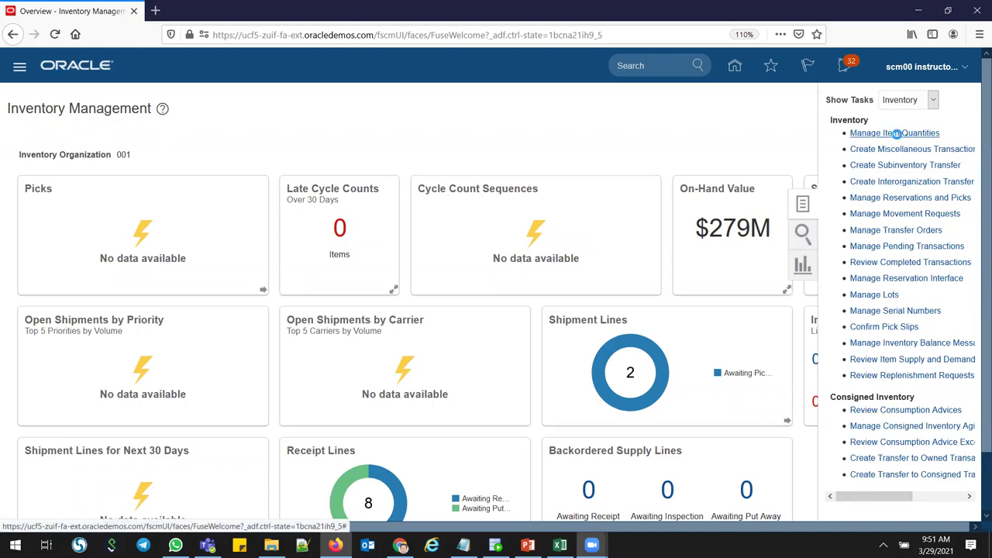
- Copy the component name s22_comp_item3 from the Excel BOM and return to Manage Item Quantities in Oracle
key("alt+Tab")
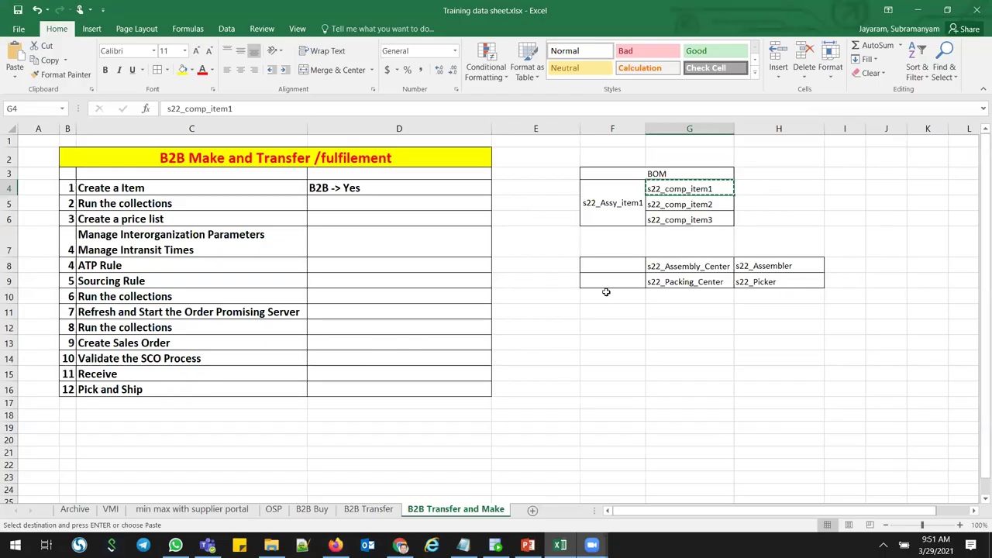
left_click(671, 222)
key("ctrl+c")
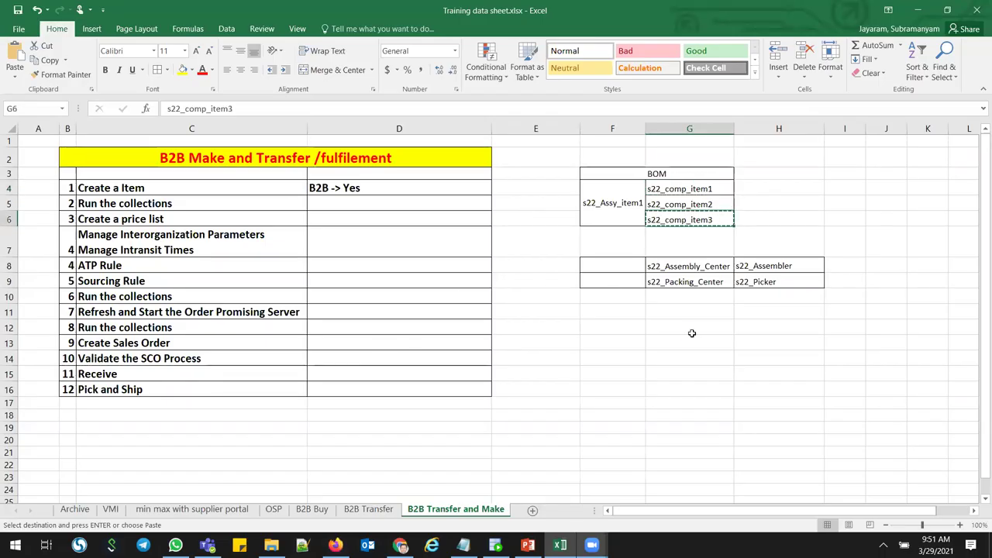
key("alt+Tab")
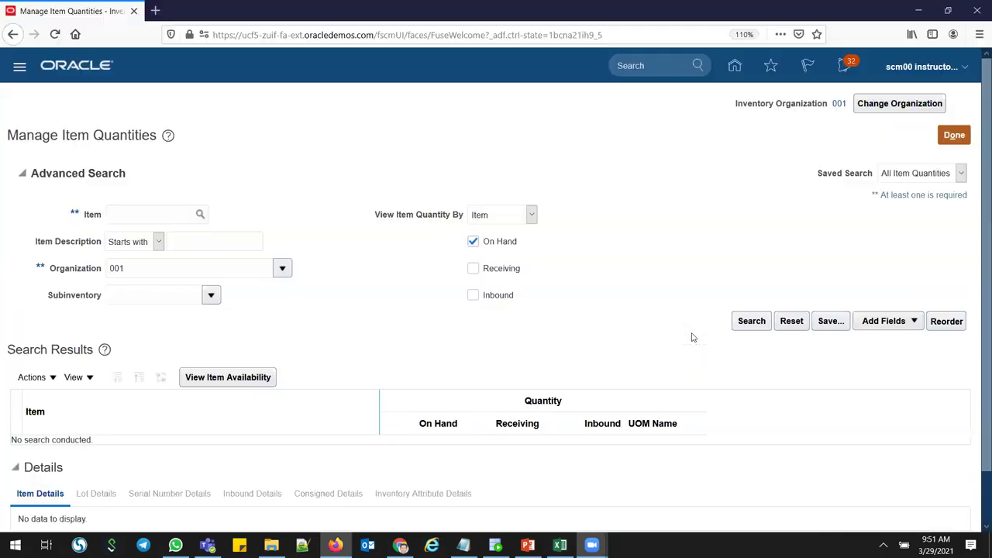
- Change the inventory organization to 002 and reopen Manage Item Quantities
left_click(881, 105)
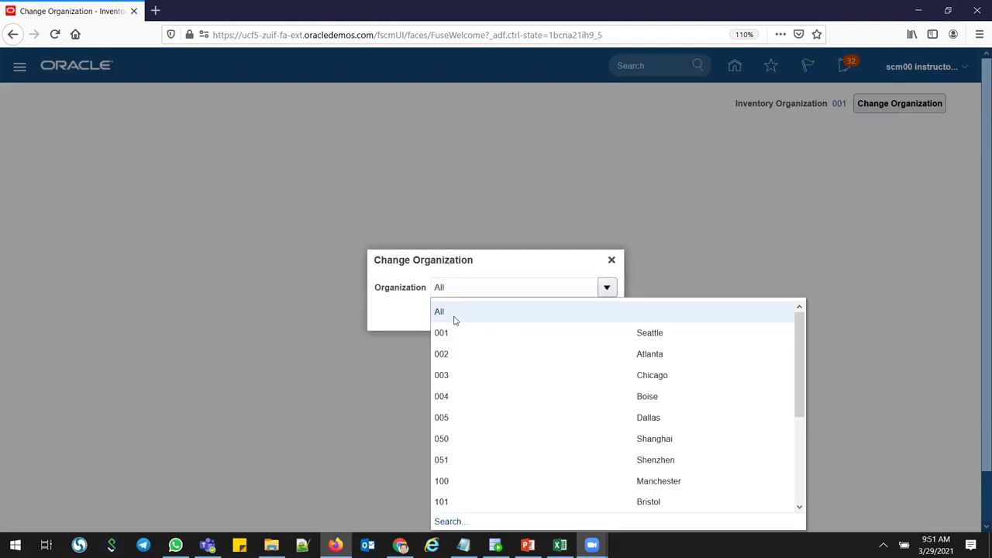
left_click(451, 348)
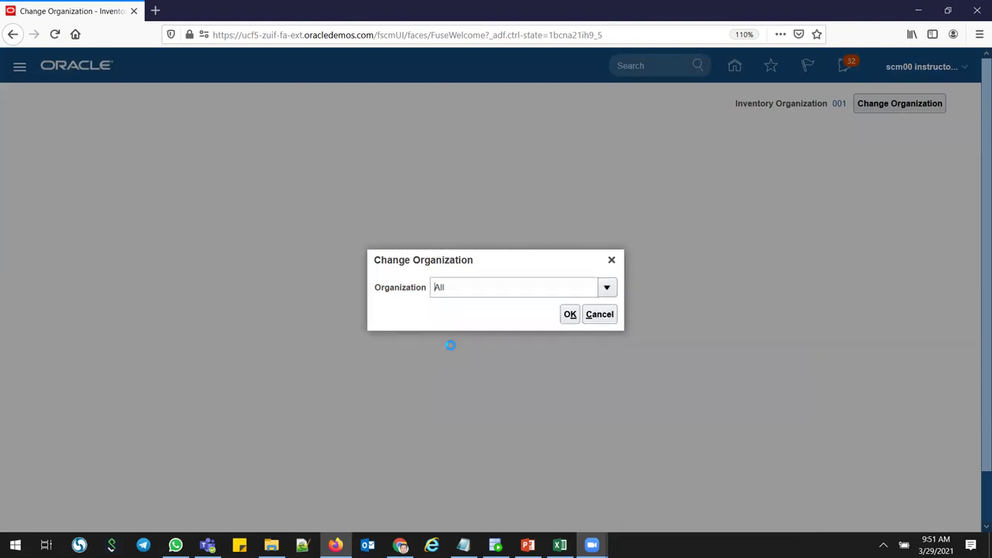
left_click(568, 315)
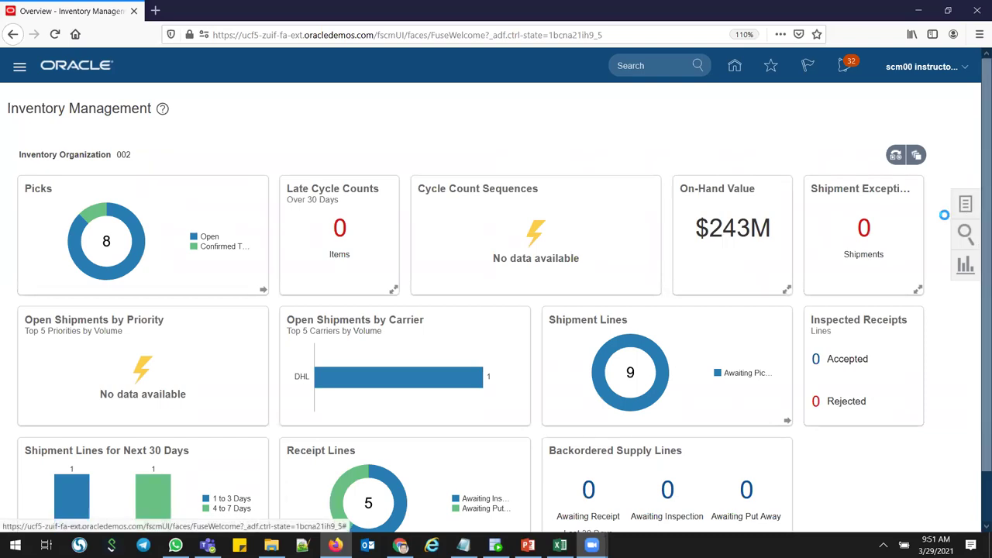
left_click(966, 207)
left_click(911, 137)
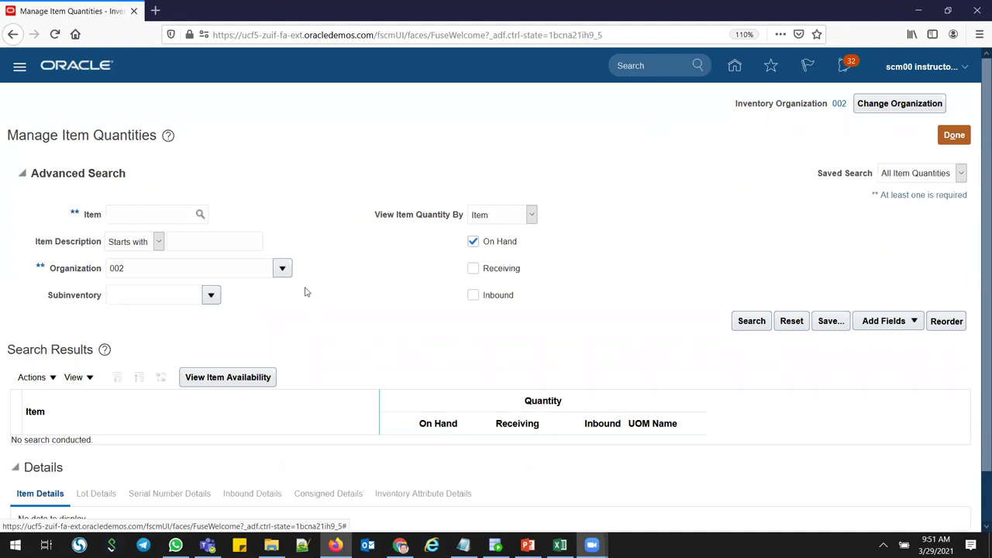
- Search organization 002 for the quantities of s22_comp_item3, including receiving and inbound as well as on hand
left_click(144, 219)
key("ctrl+v")
left_click(502, 270)
left_click(502, 299)
left_click(752, 322)
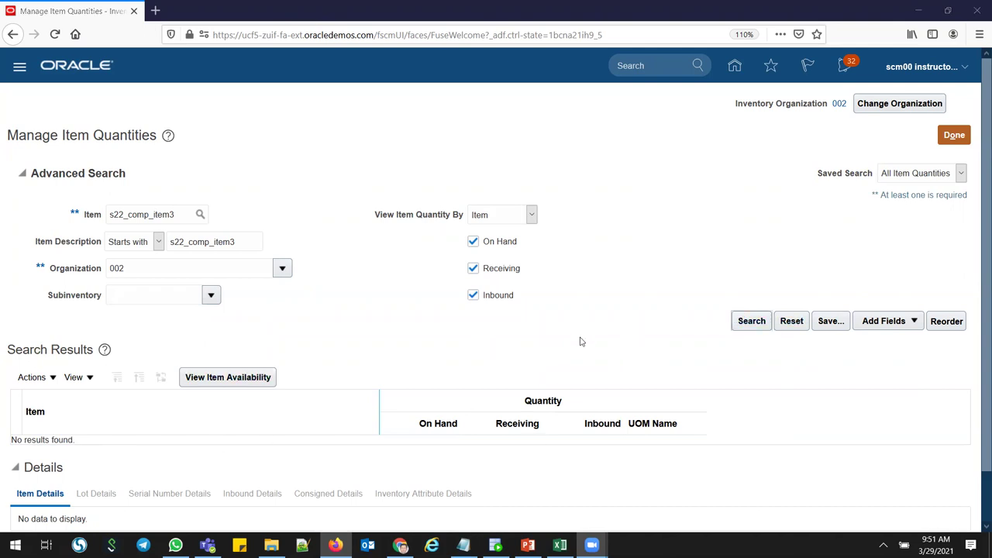
- Copy s22_comp_item2 from the Excel BOM and search for its item quantities in organization 002
key("alt+Tab")
left_click(666, 204)
key("ctrl+c")
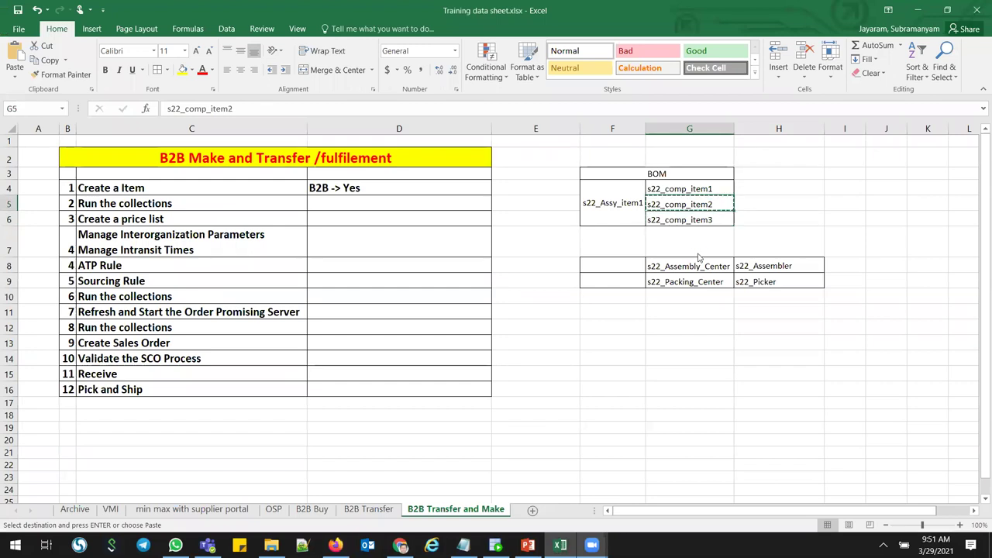
key("alt+Tab")
double_click(183, 209)
key("ctrl+v")
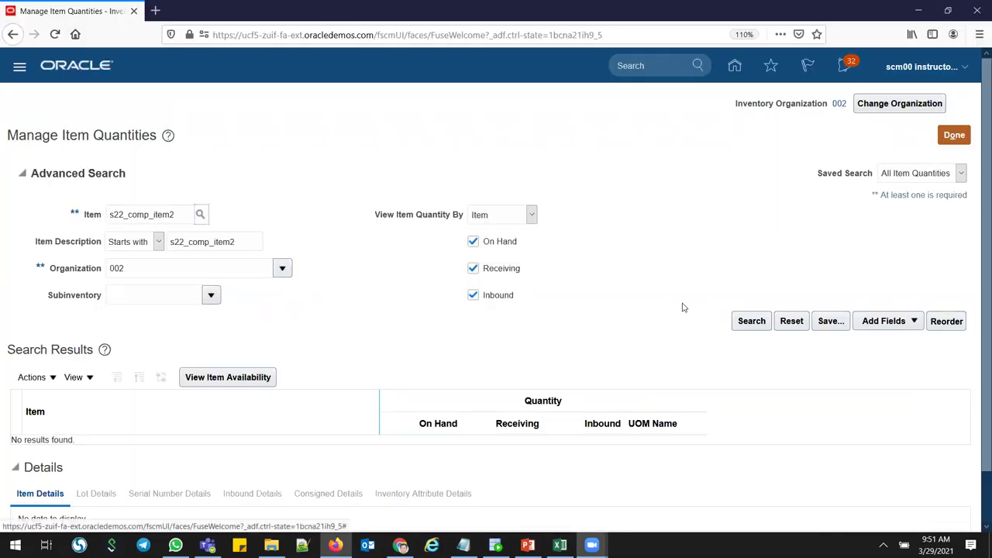
left_click(750, 321)
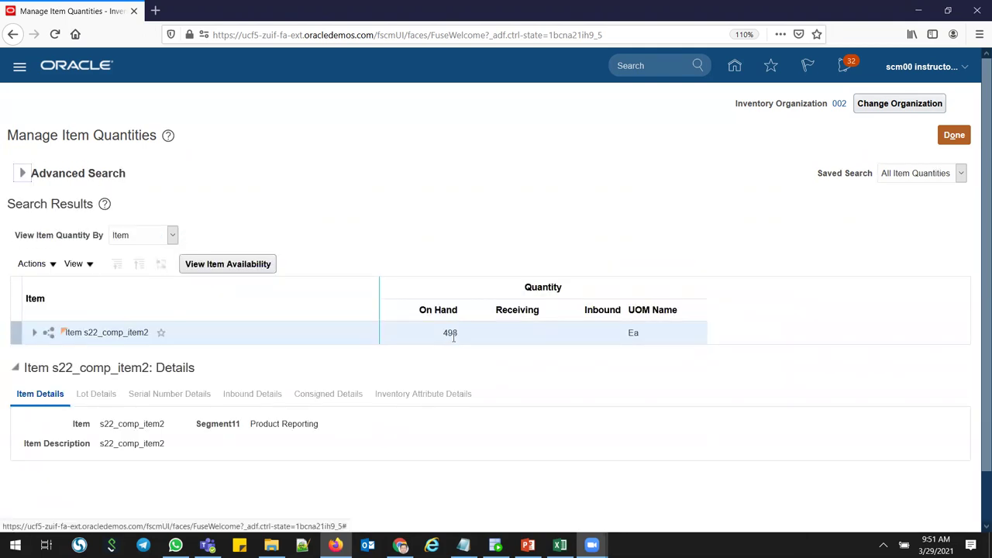
- Copy s22_comp_item1 from the Excel BOM and search for its item quantities in organization 002
key("alt+Tab")
key("Up")
key("ctrl+c")
key("alt+Tab")
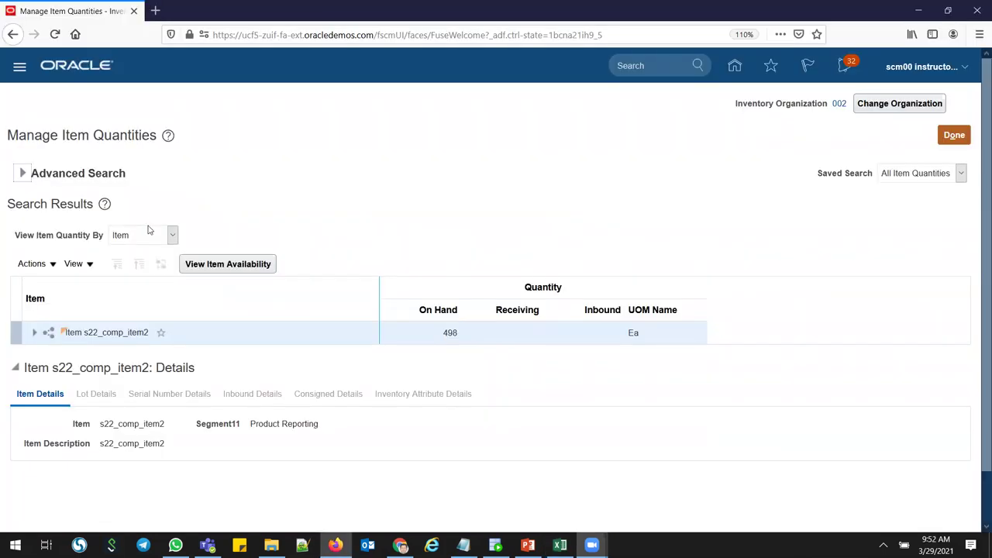
left_click(21, 174)
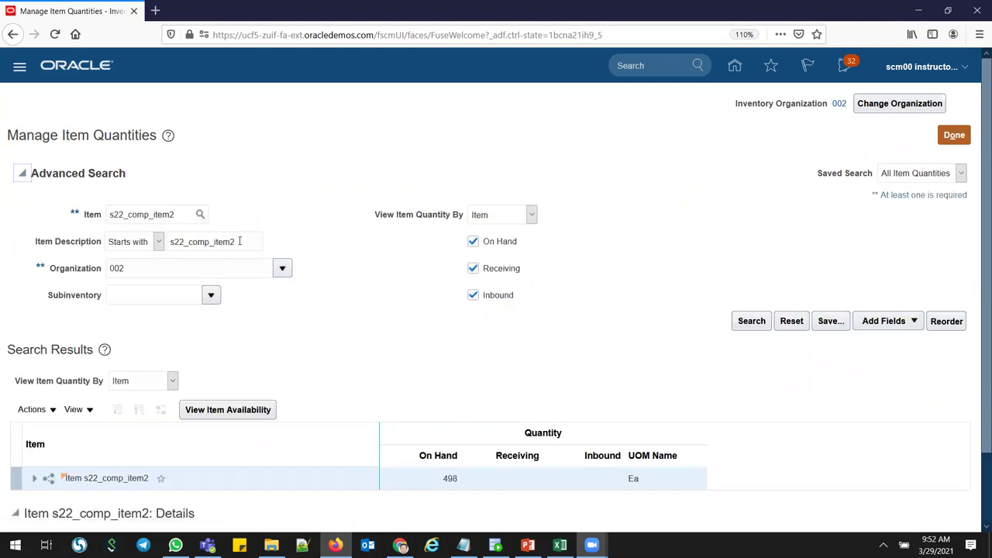
double_click(186, 214)
key("ctrl+v")
key("Tab")
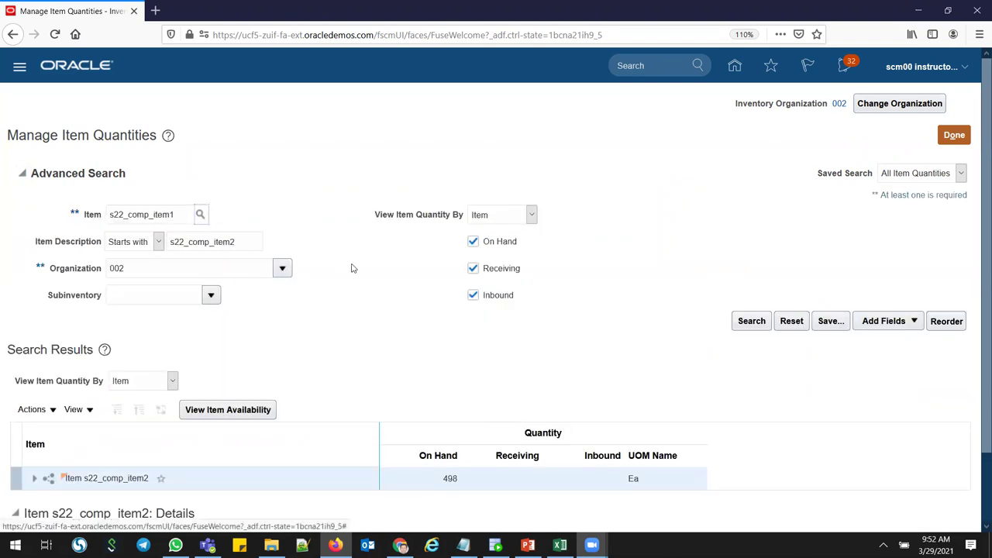
left_click(771, 319)
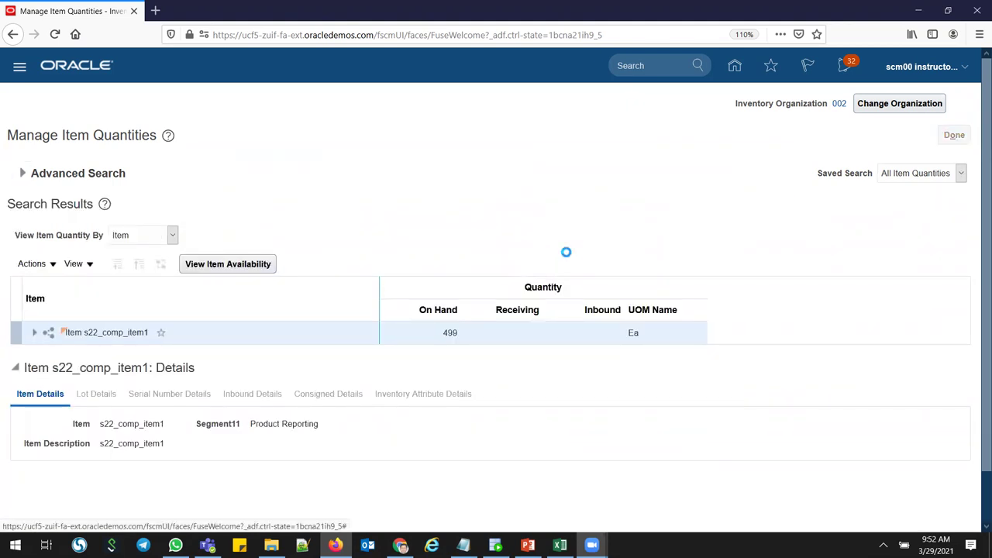
- Copy s22_comp_item3 from the Excel BOM and return to the Inventory Management overview in Oracle
key("alt+Tab")
left_click(667, 219)
key("ctrl+c")
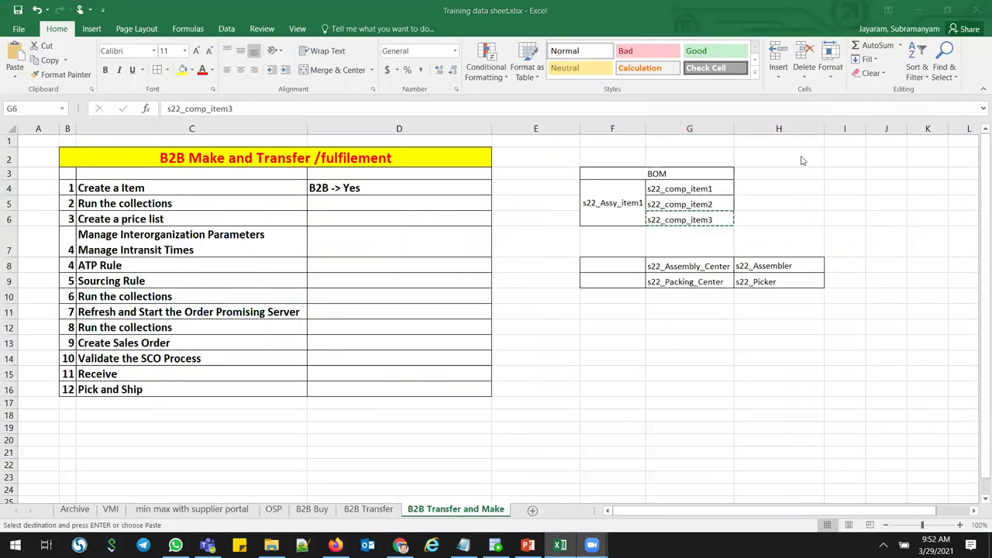
key("alt+Tab")
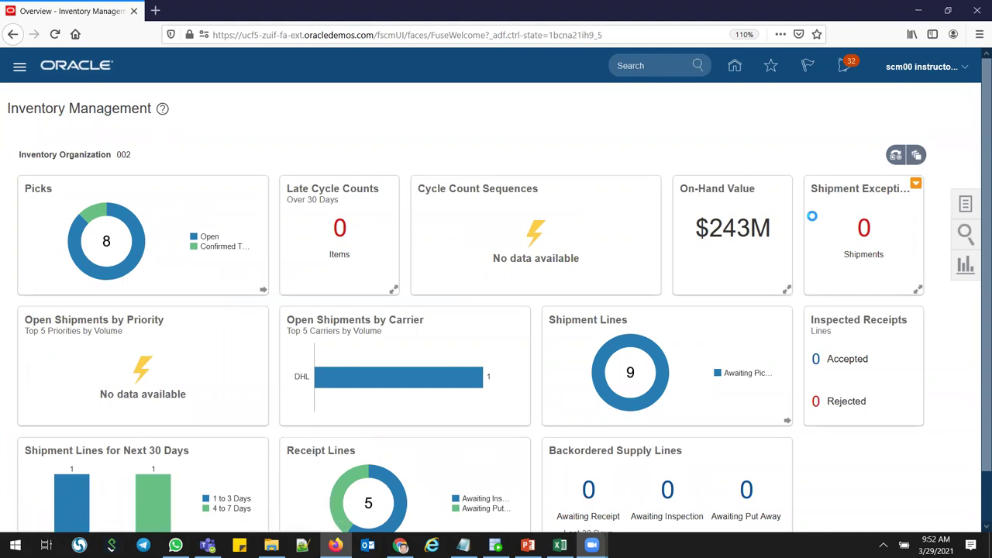
- Change the inventory organization to 001 and reopen Manage Item Quantities
left_click(965, 203)
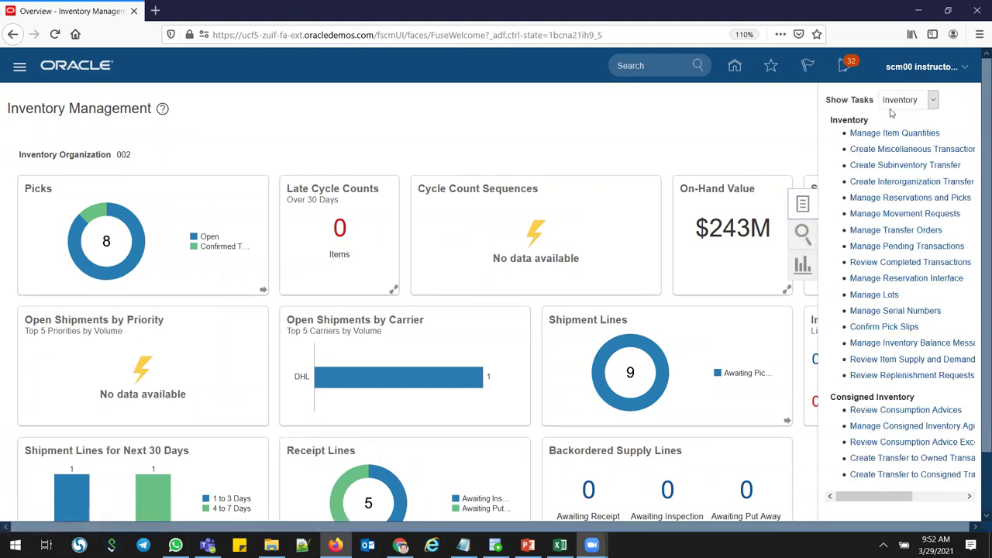
left_click(895, 135)
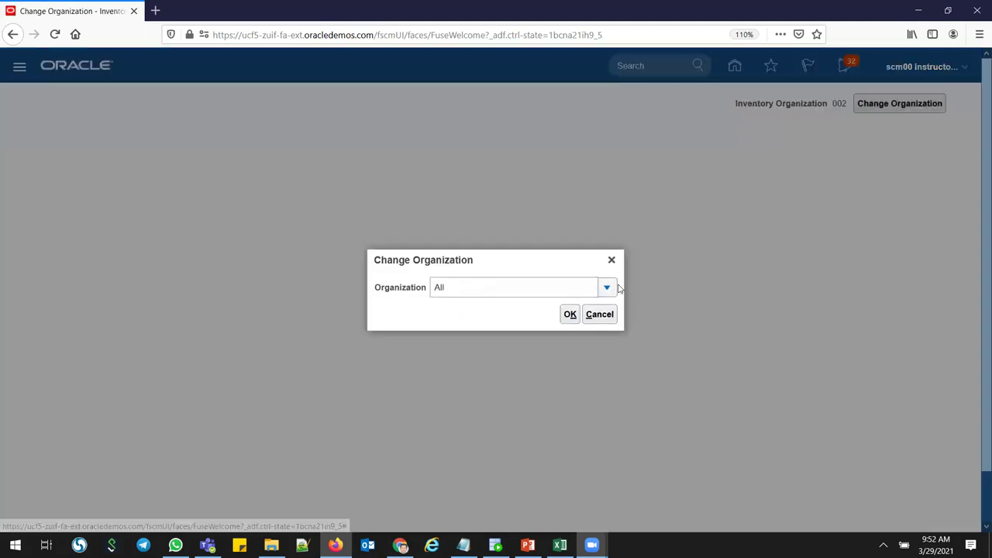
left_click(608, 287)
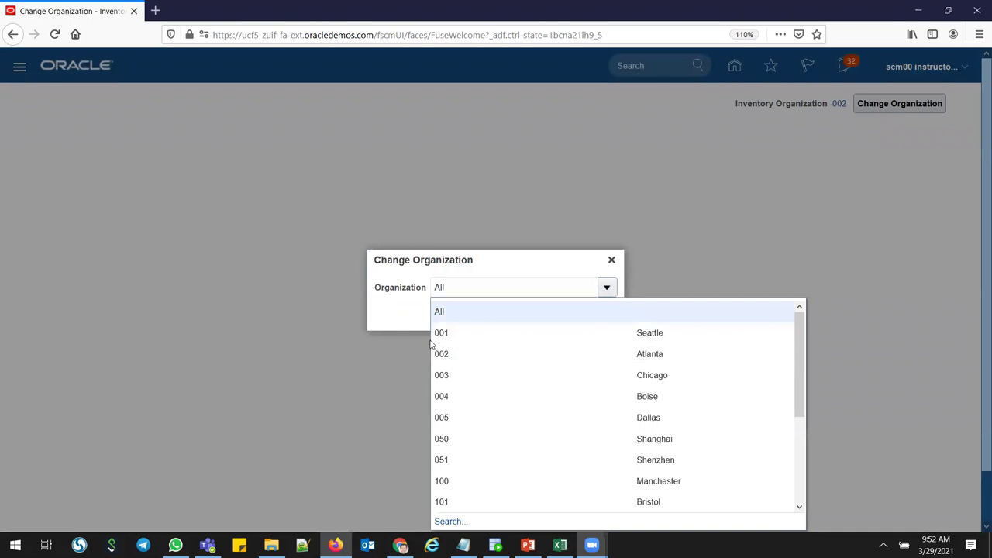
left_click(483, 338)
left_click(572, 316)
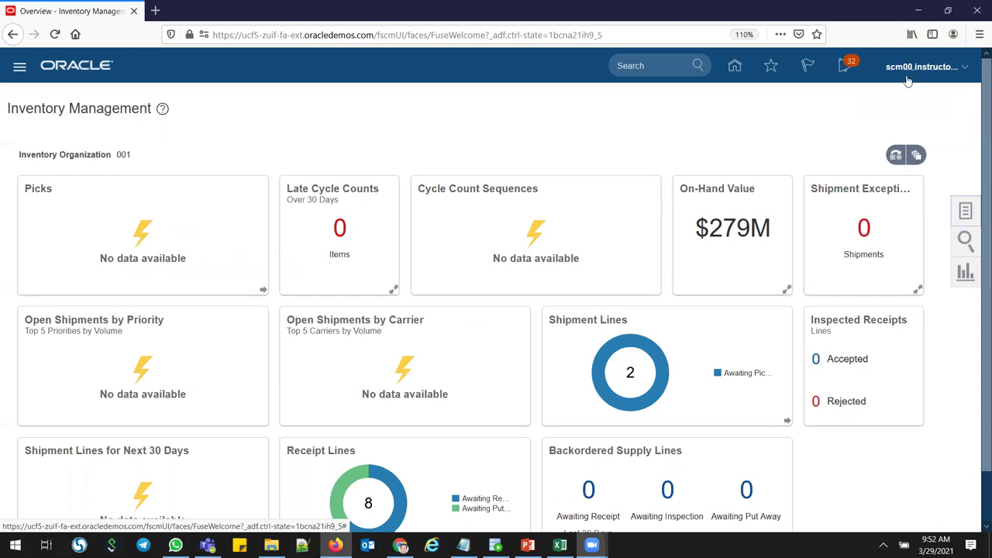
left_click(965, 204)
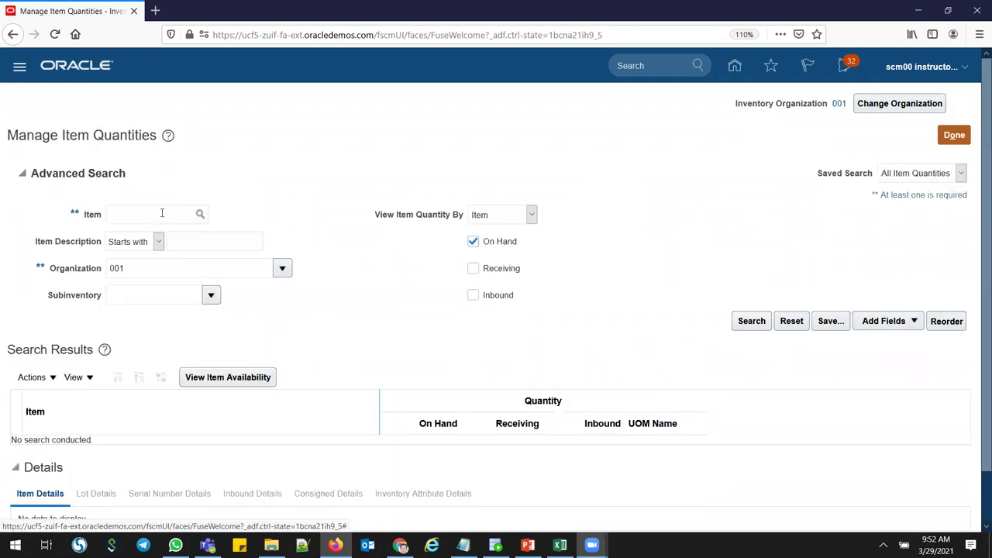
- Search organization 001 for the quantities of s22_comp_item3, including receiving and inbound as well as on hand
left_click(162, 213)
key("ctrl+v")
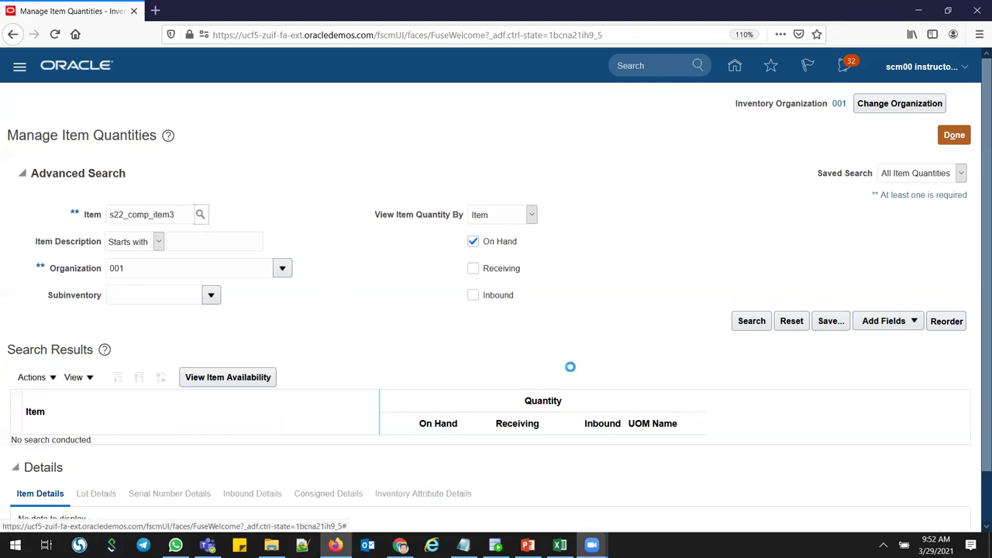
key("Tab")
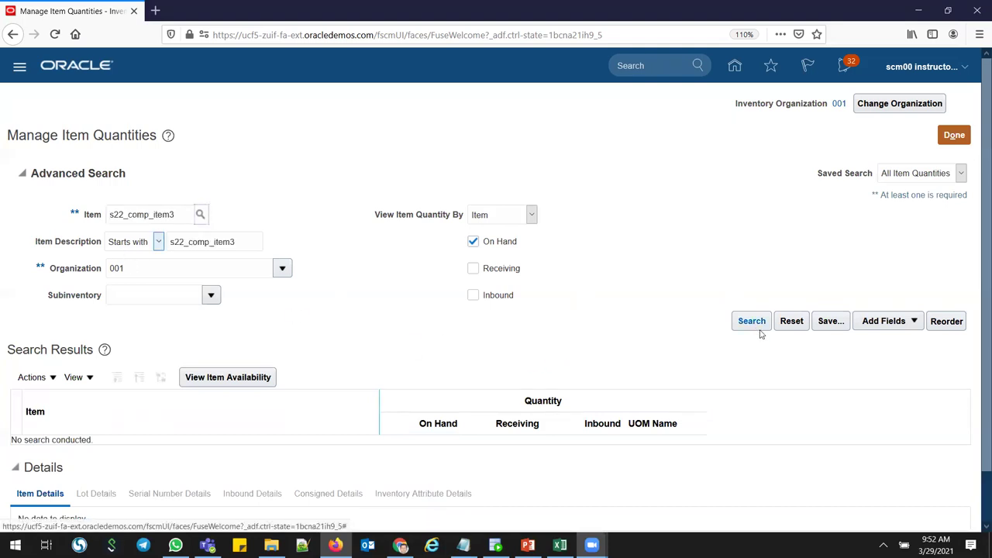
left_click(504, 268)
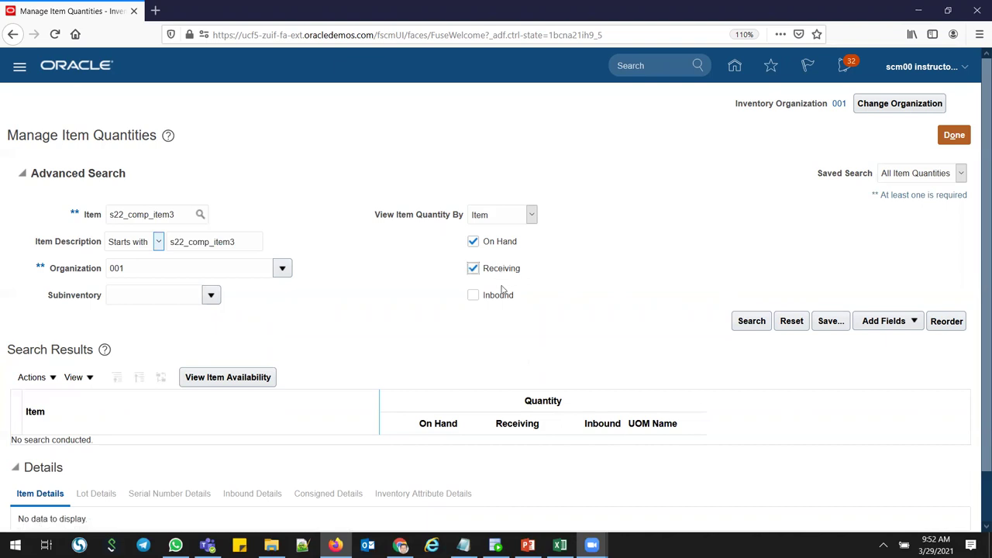
left_click(500, 294)
left_click(754, 324)
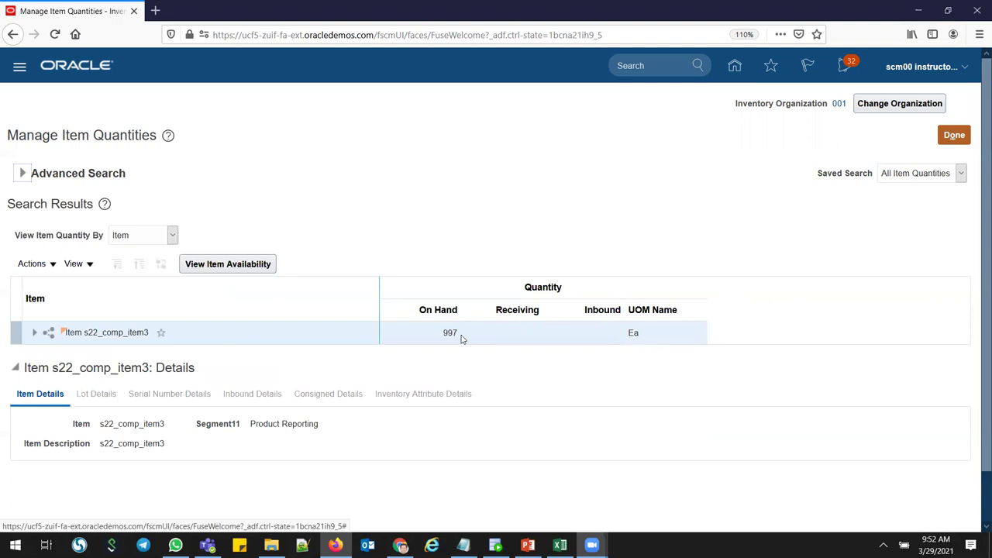
- Copy the assembly name s22_Assy_item1 from the Excel BOM and switch back to Oracle
key("alt+Tab")
left_click(617, 209)
key("alt+Tab")
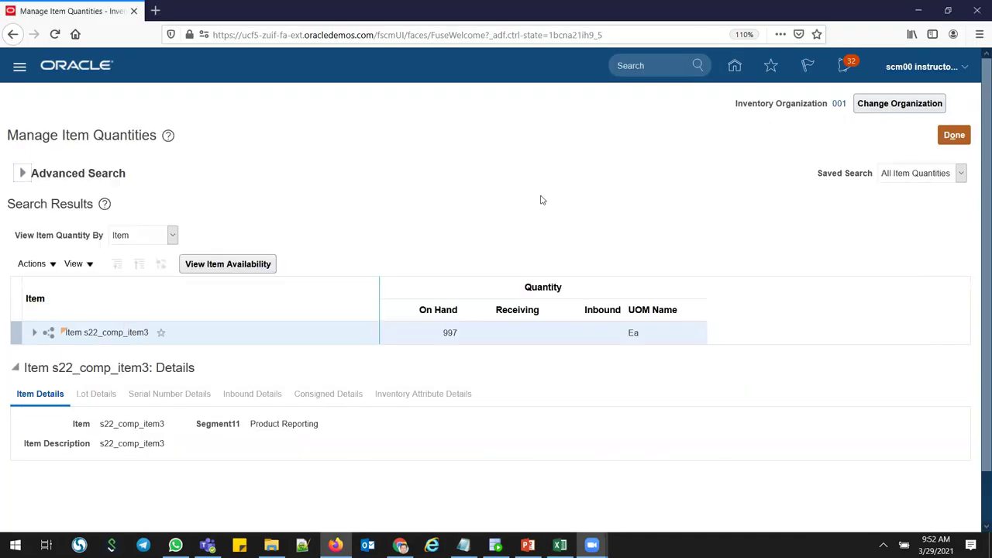
- Open Manage Items in Product Information Management
left_click(734, 68)
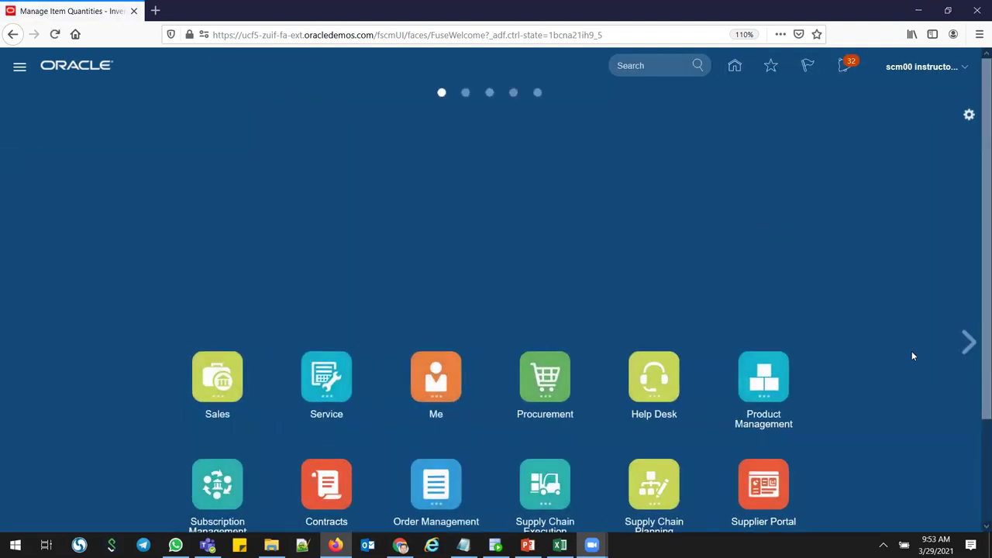
scroll(912, 356, "down", 2)
left_click(772, 295)
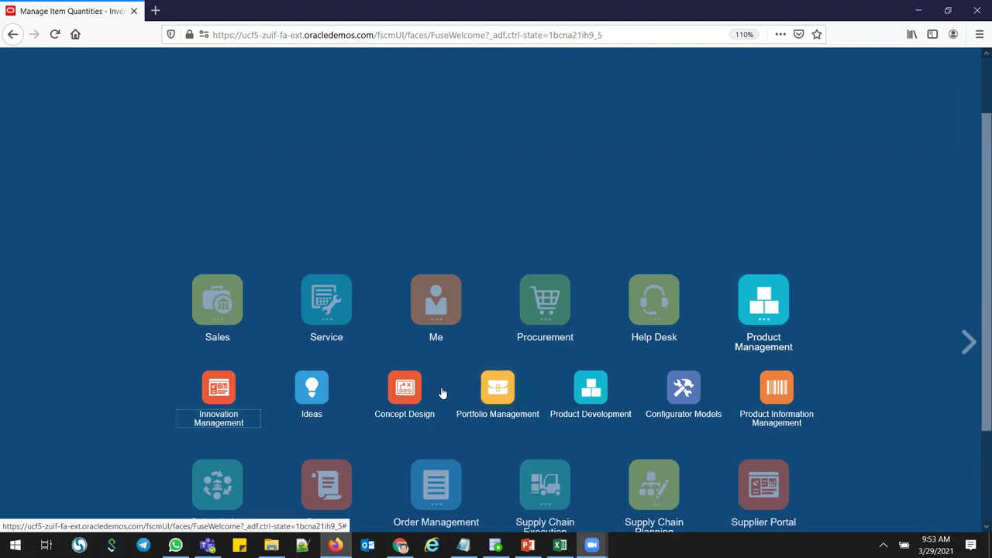
left_click(779, 382)
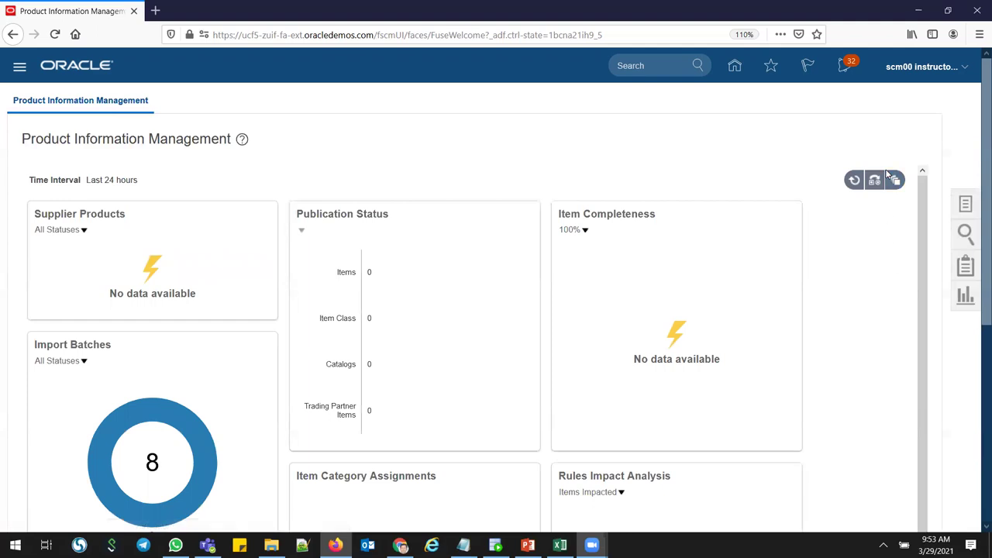
left_click(964, 203)
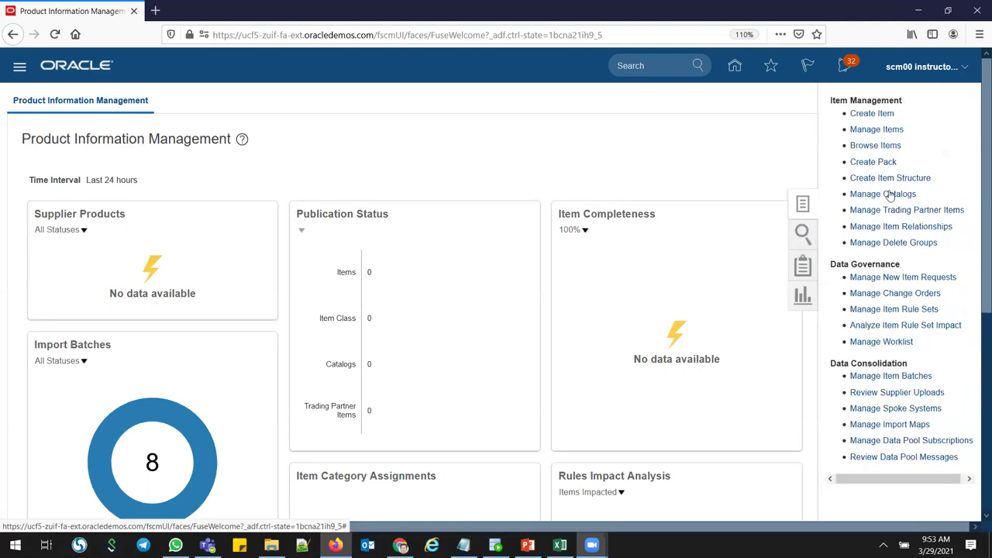
left_click(868, 129)
- Search the items for names starting with s22_Assy_item1
left_click(228, 218)
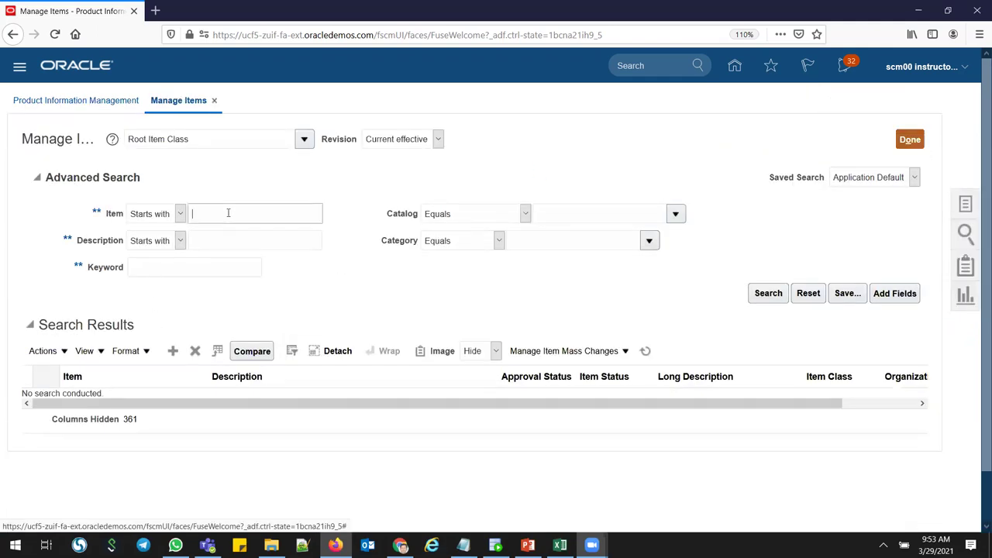
type("s22_Assy_item1")
key("alt+Tab")
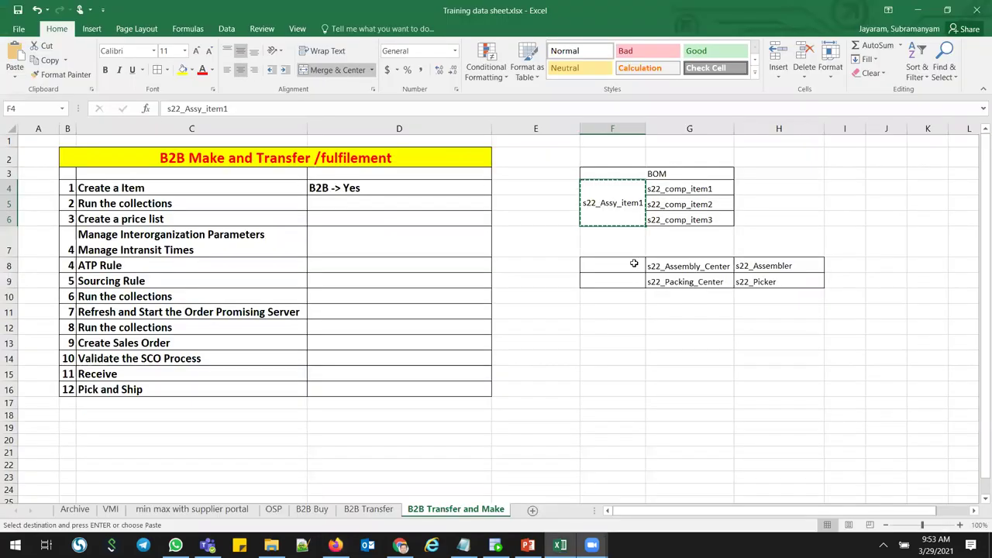
key("alt+Tab")
left_click(767, 293)
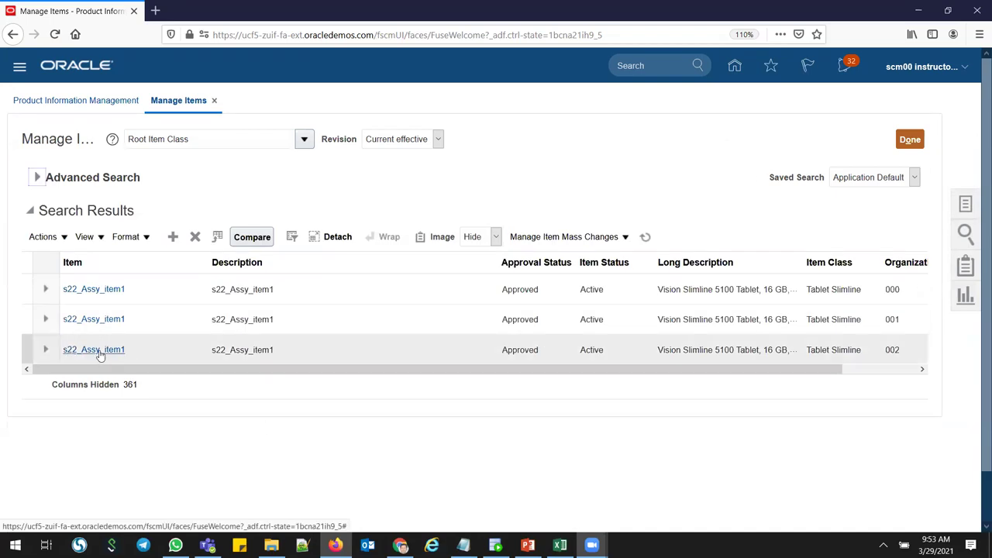
- Open s22_Assy_item1 in organization 002, examine the components and quantities of its production structure, and close the item without changes
left_click(99, 353)
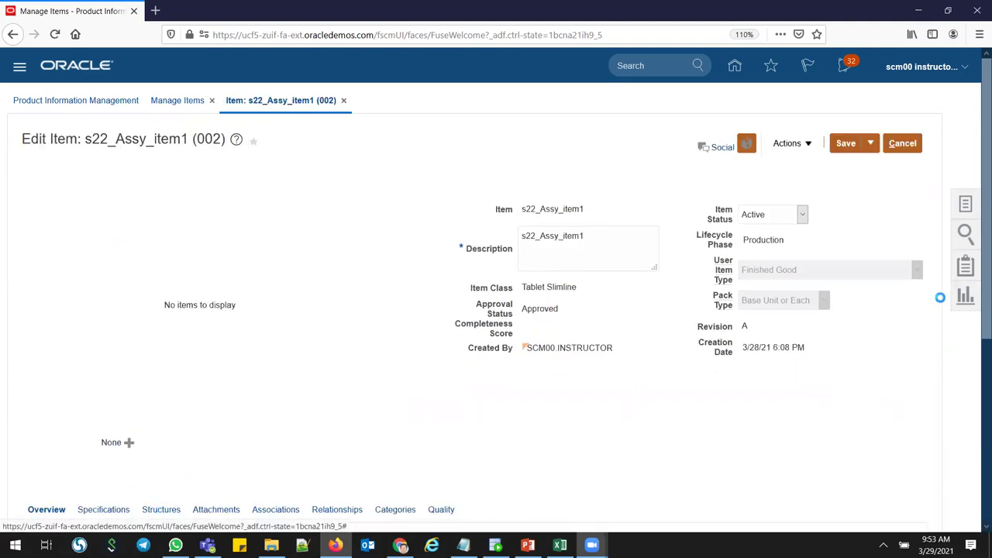
scroll(977, 329, "down", 3)
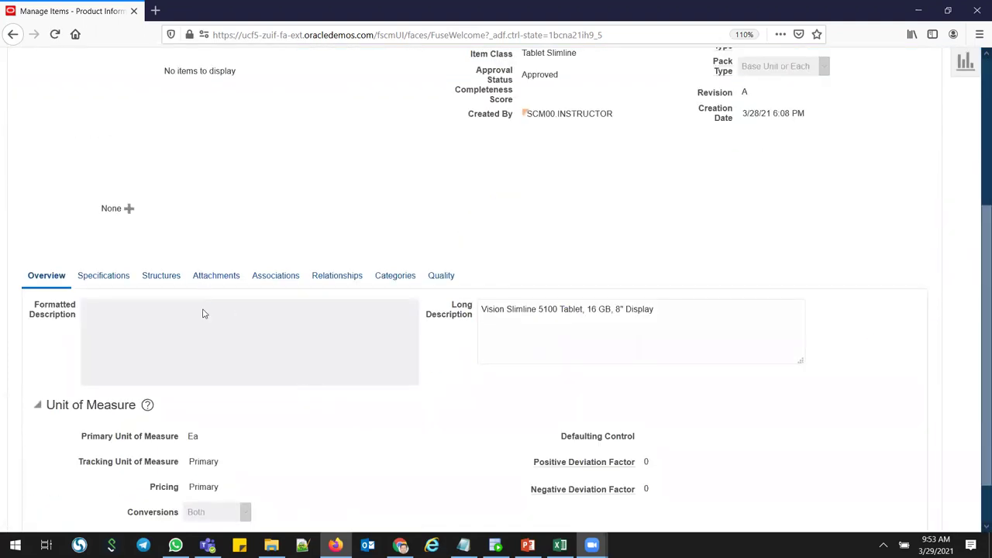
left_click(161, 275)
left_click(62, 377)
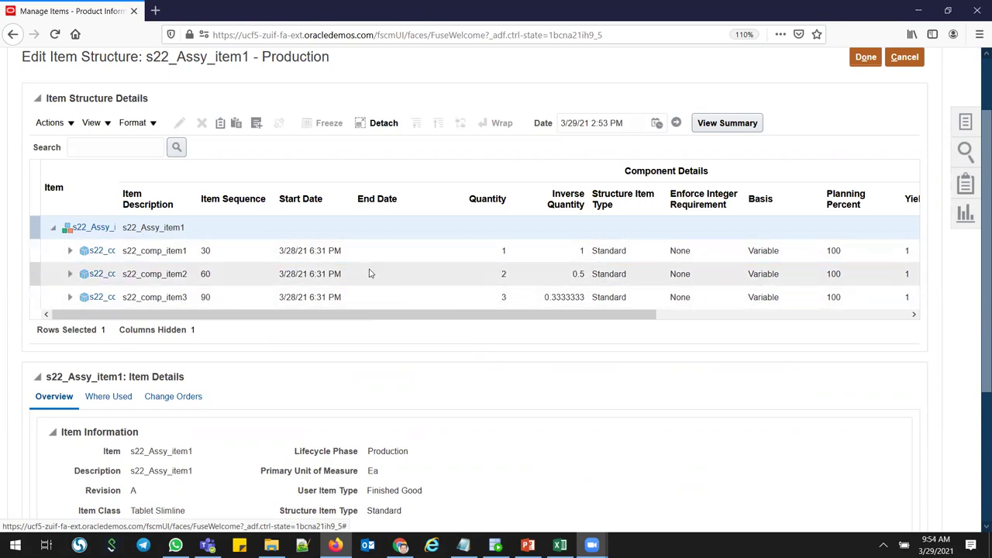
scroll(976, 98, "up", 1)
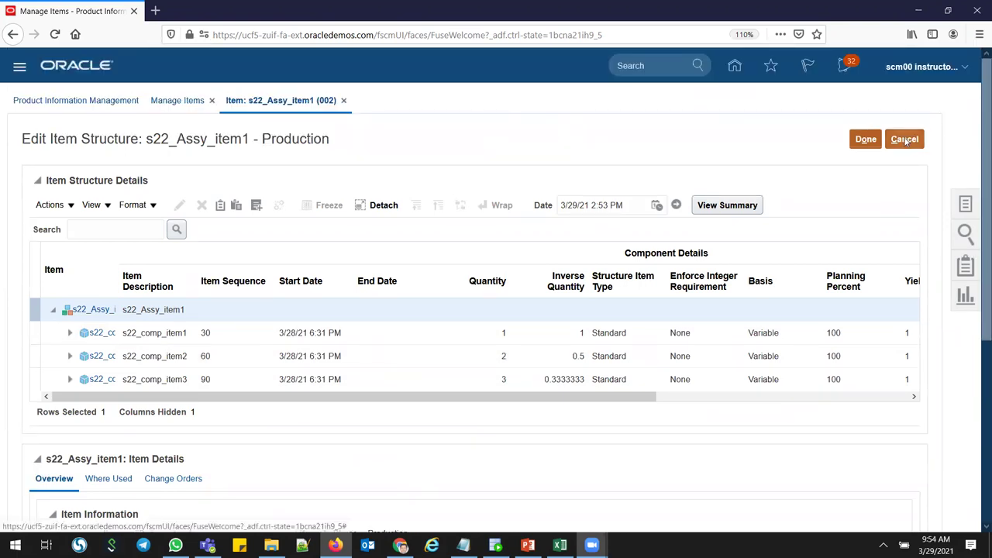
left_click(905, 139)
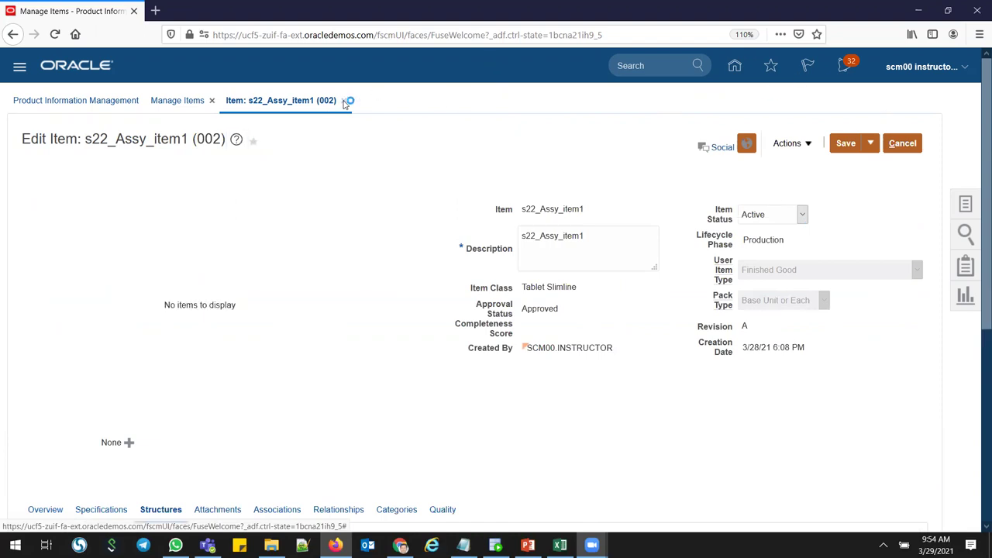
left_click(207, 102)
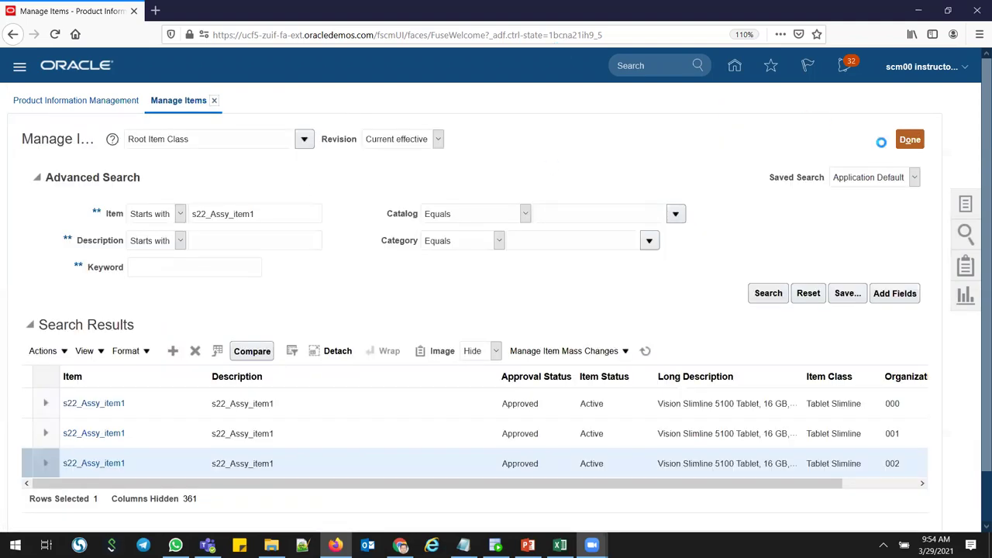
- Go to Order Management from the home page and start creating a new sales order
left_click(734, 67)
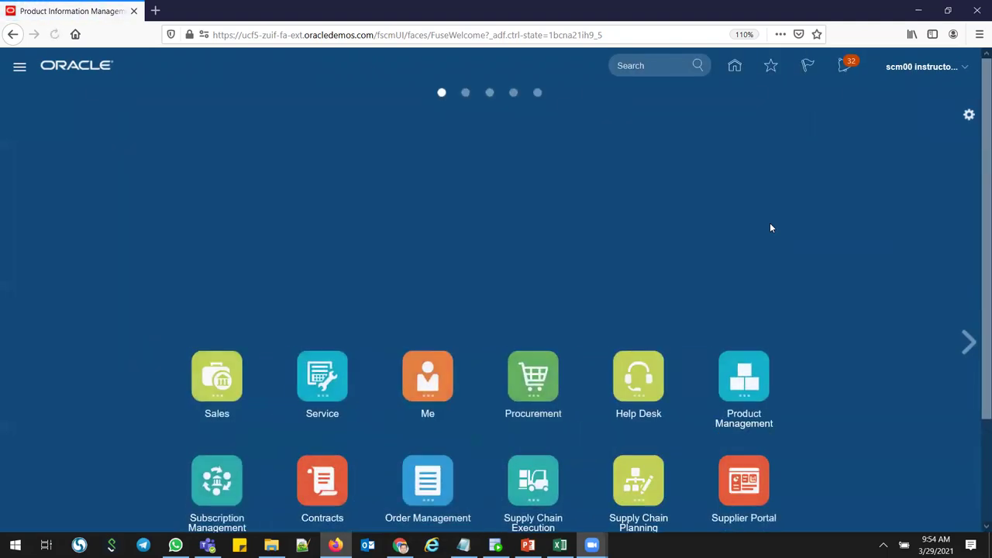
left_click_drag(978, 204, 977, 279)
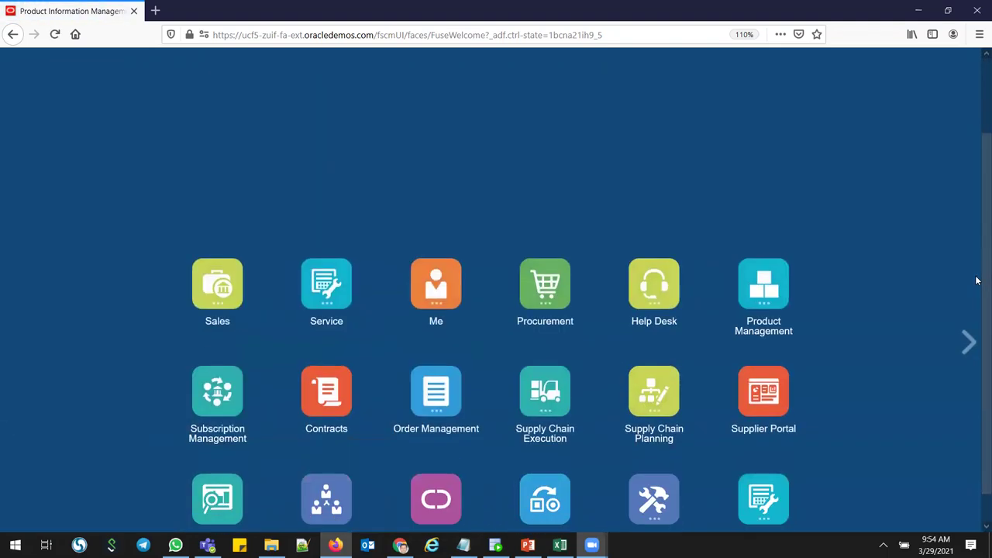
left_click(434, 399)
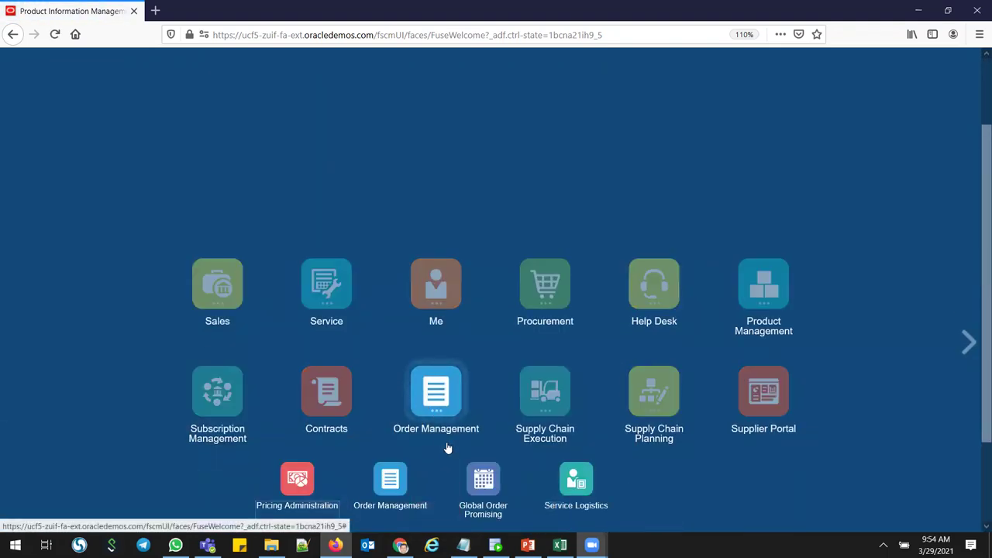
left_click(392, 481)
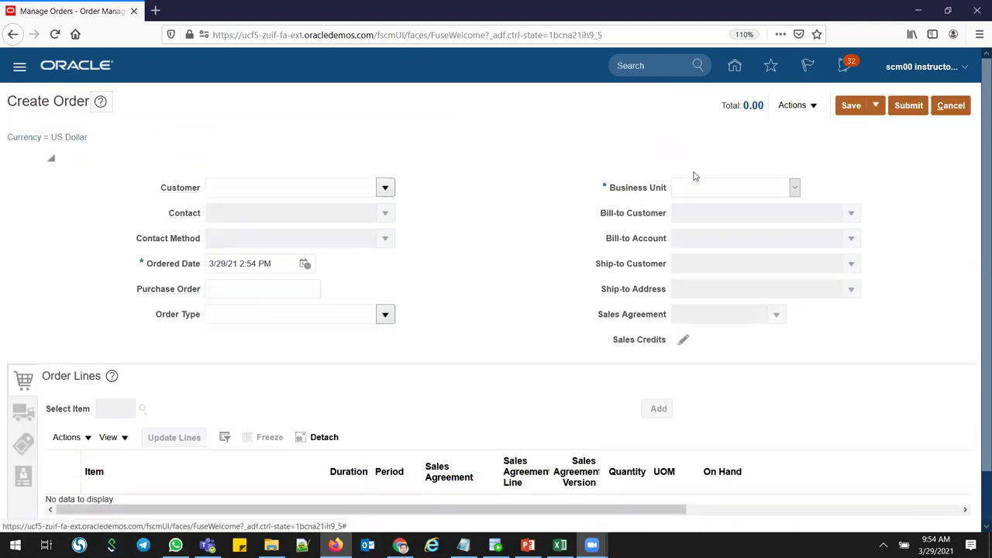
- Set the order's business unit to US1 Business Unit and its customer to Computer Service and Rentals
left_click(698, 189)
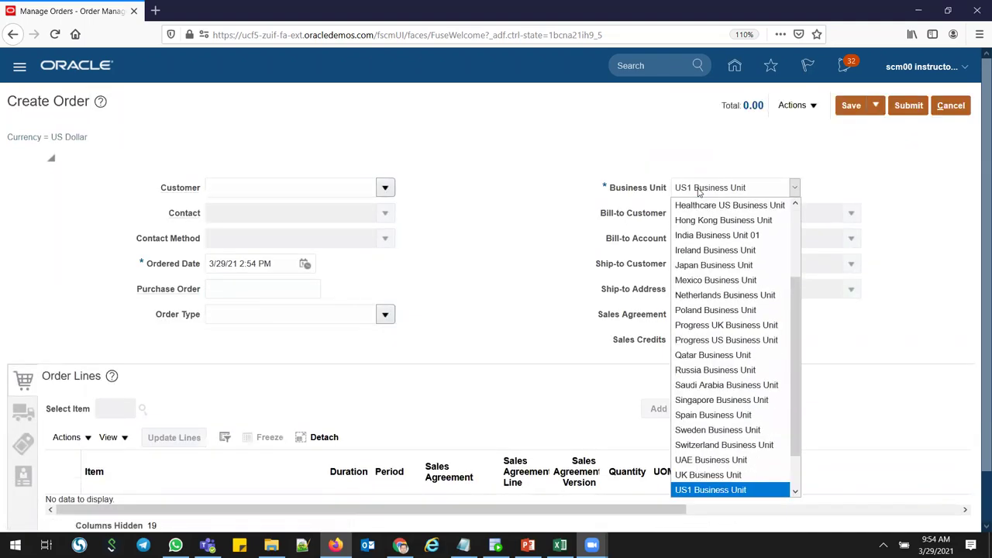
left_click(270, 189)
type("computer")
key("Tab")
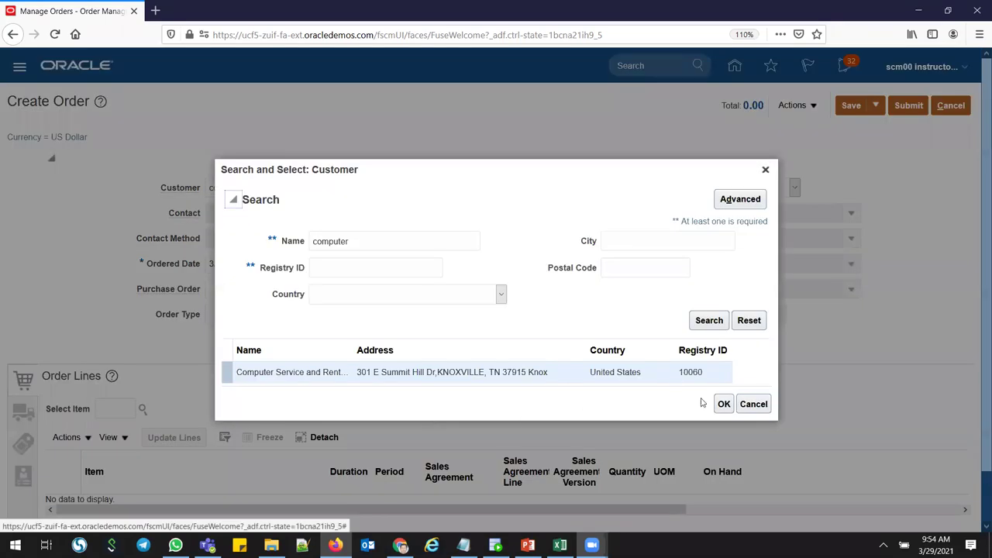
left_click(720, 403)
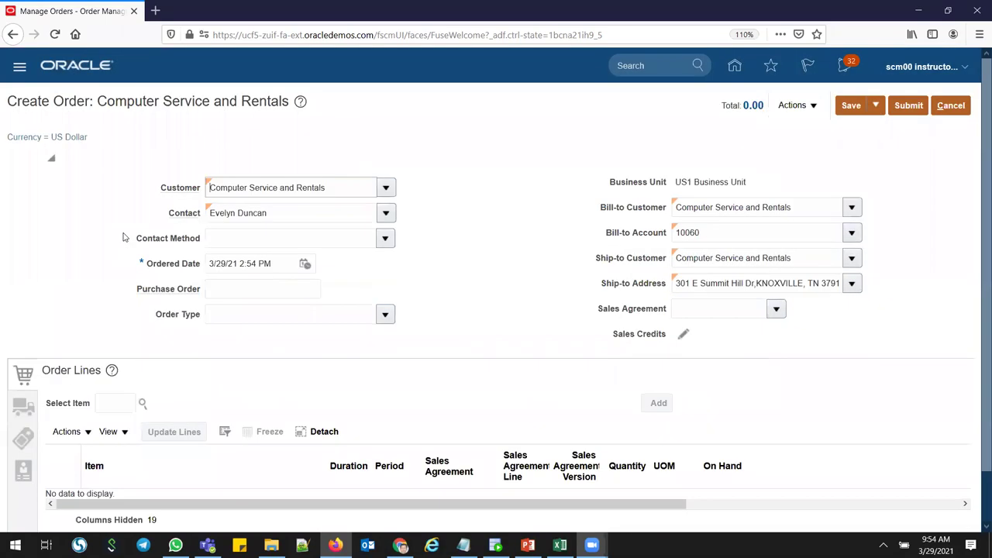
- Add s22_Assy_item1 to the order lines with quantity 1 Ea
left_click(117, 406)
key("ctrl+v")
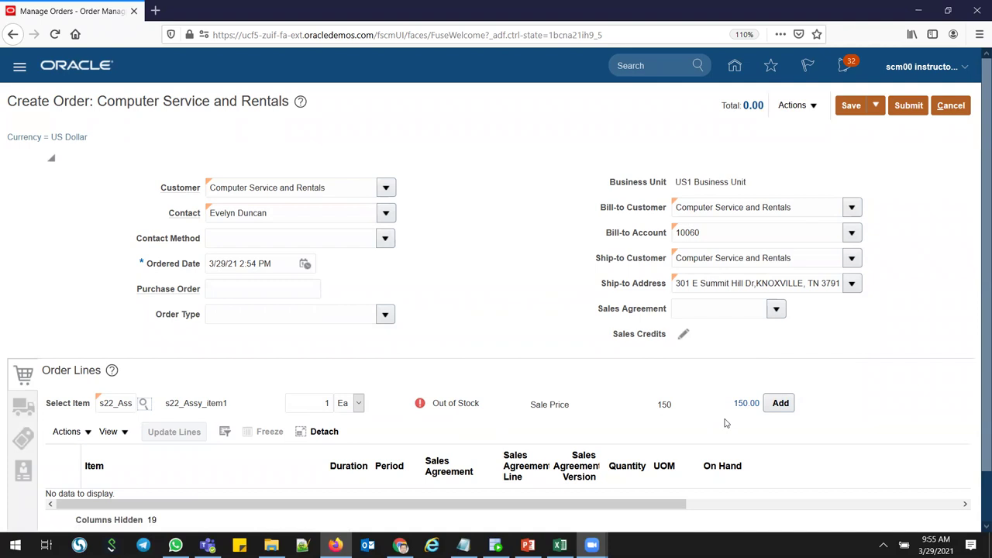
left_click(779, 403)
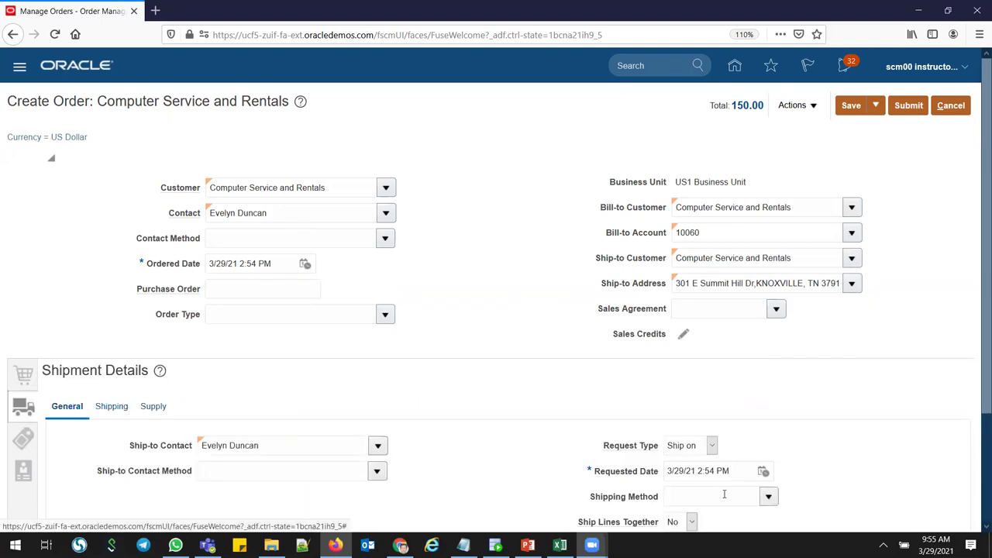
- Set the requested date in the shipment details to 3/30/21 2:54 PM
left_click(679, 470)
double_click(679, 471)
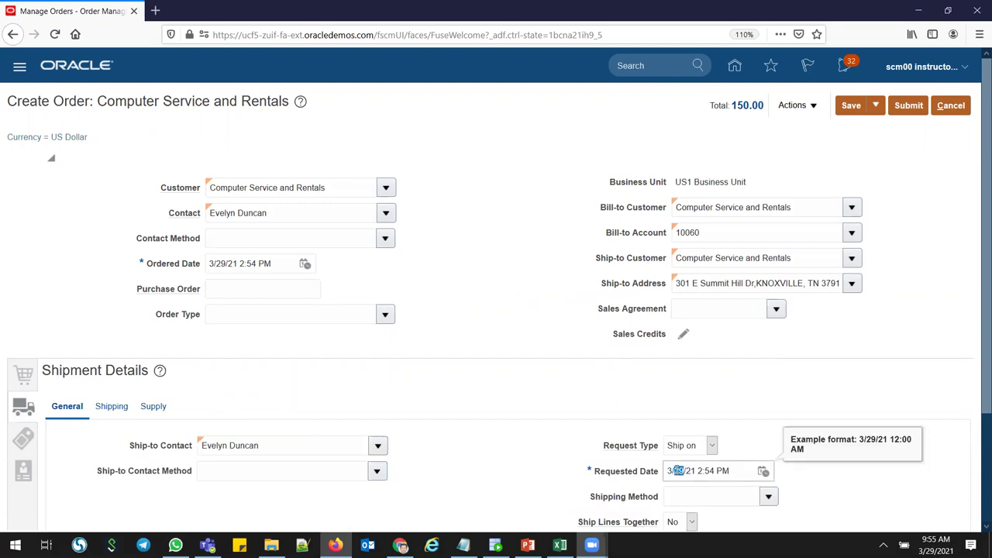
type("30")
key("Tab")
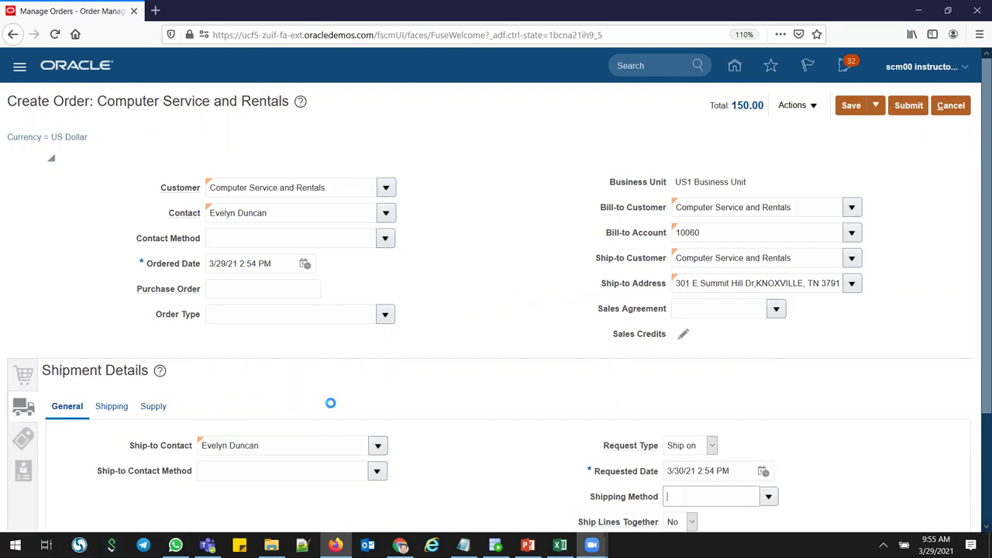
- Set the supply warehouse in the shipment details to 002 - Atlanta and look over the order line details
left_click(114, 411)
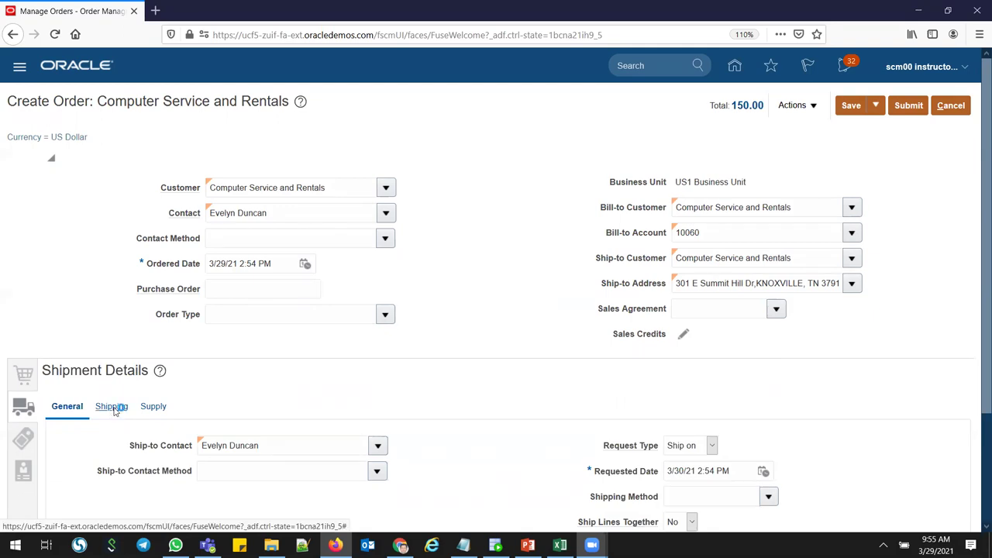
left_click(155, 406)
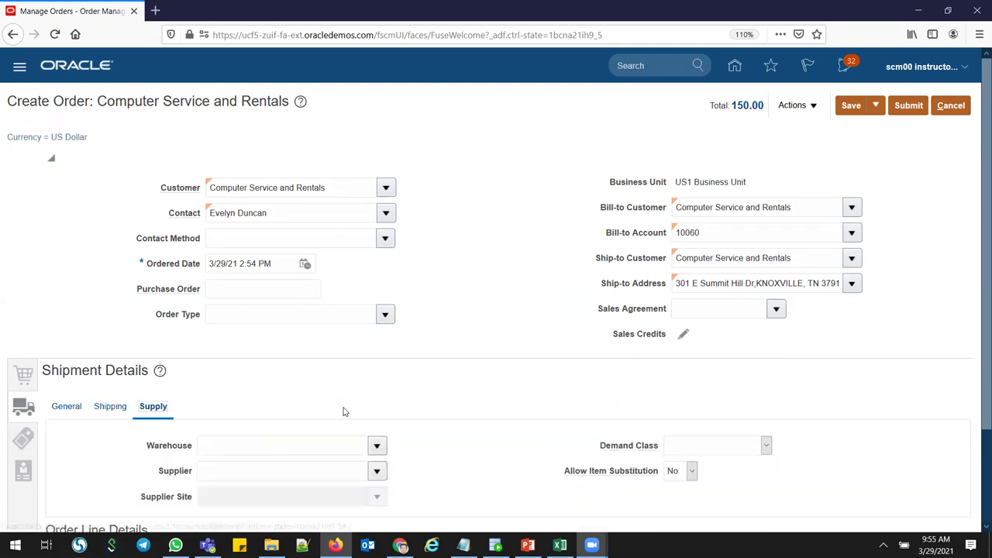
left_click(289, 446)
type("002")
key("Tab")
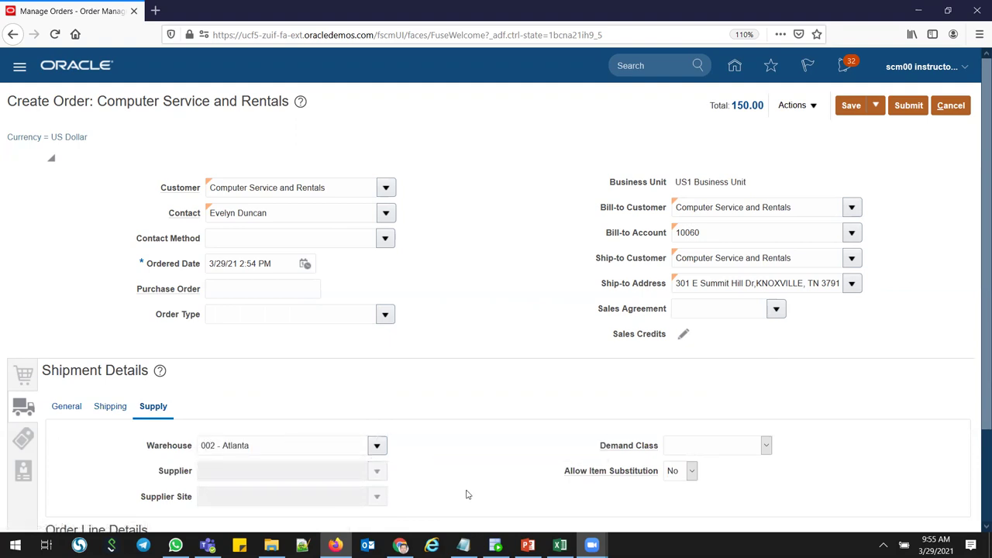
scroll(978, 267, "down", 3)
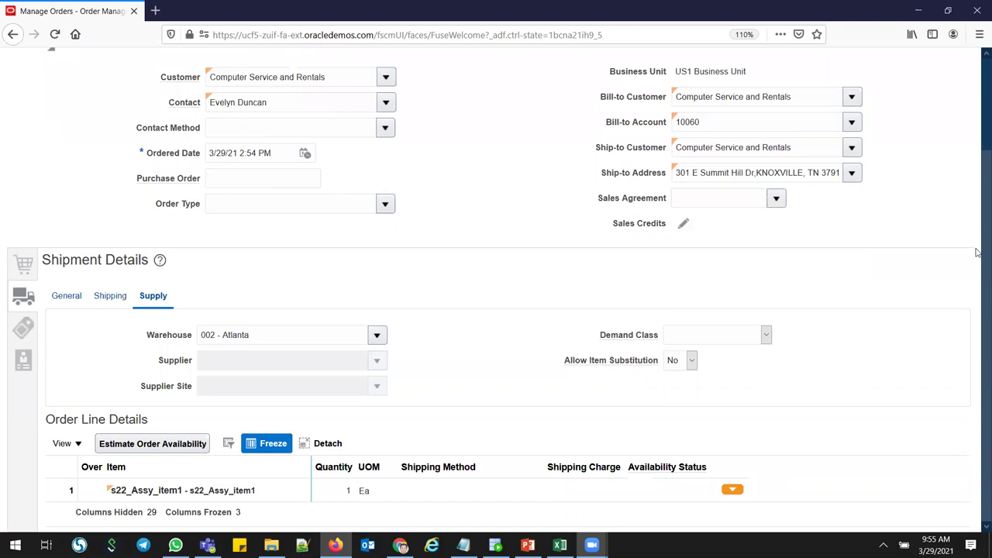
scroll(978, 251, "up", 3)
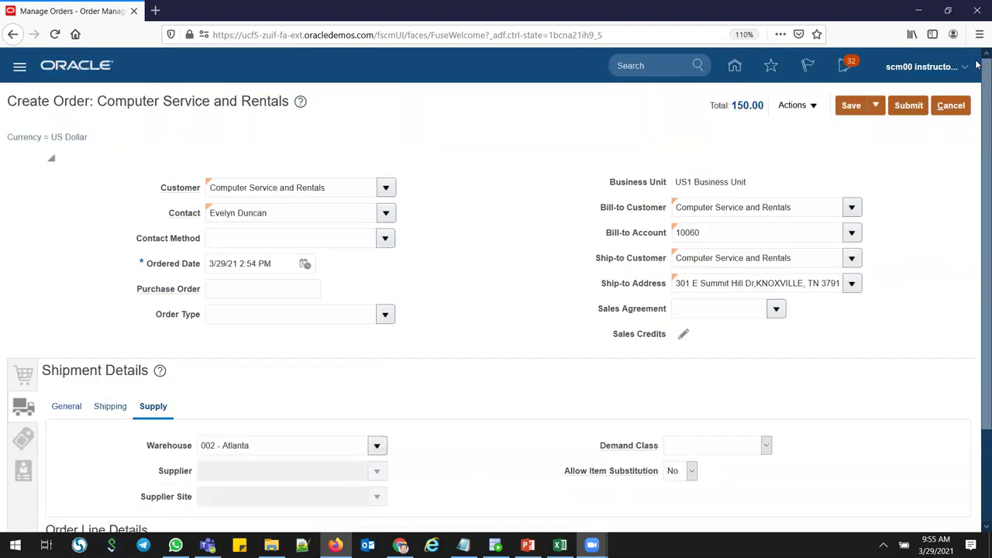
- Add an SSMContext2 row to the order's additional header information with SS Segment3 set to sdqw
left_click(814, 106)
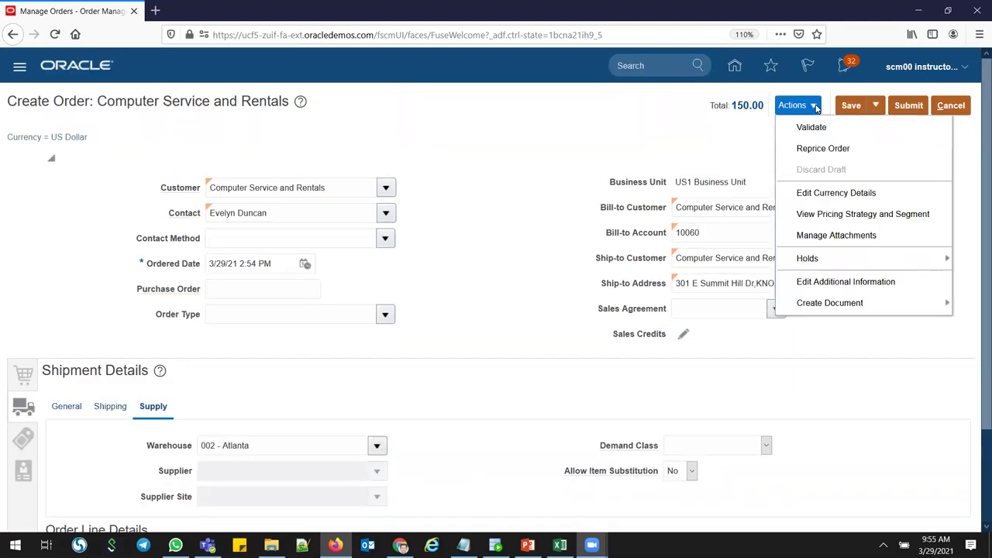
left_click(837, 284)
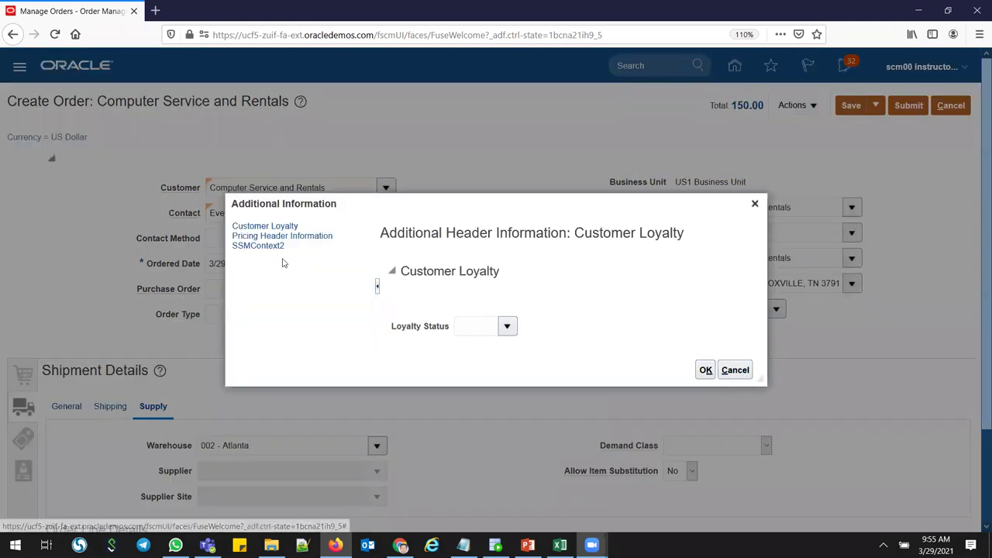
left_click(267, 248)
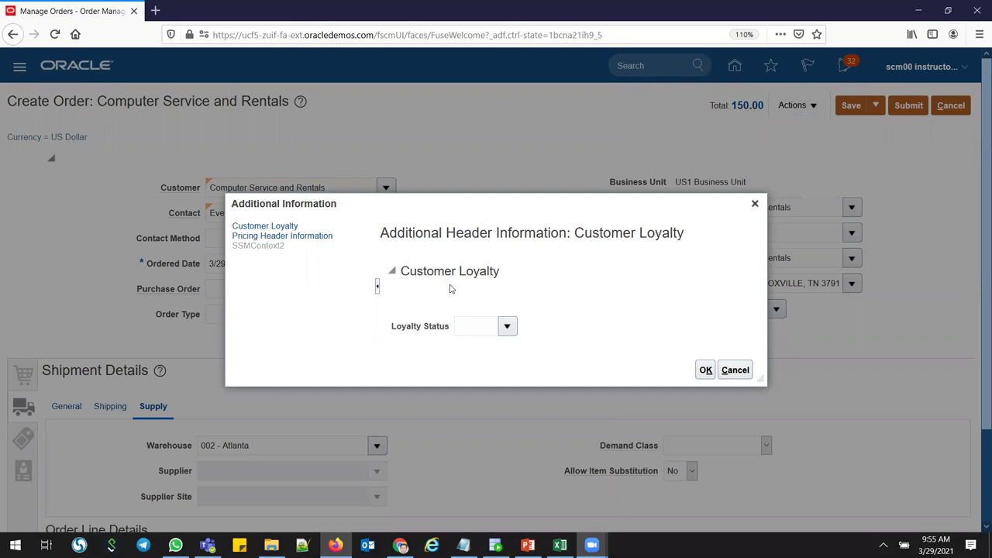
left_click(538, 275)
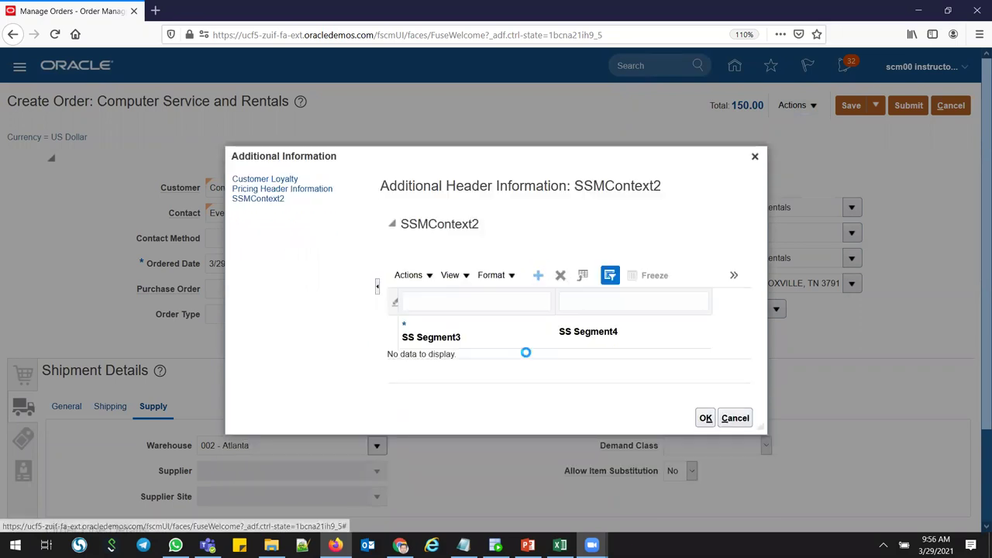
left_click(436, 358)
type("sdqw")
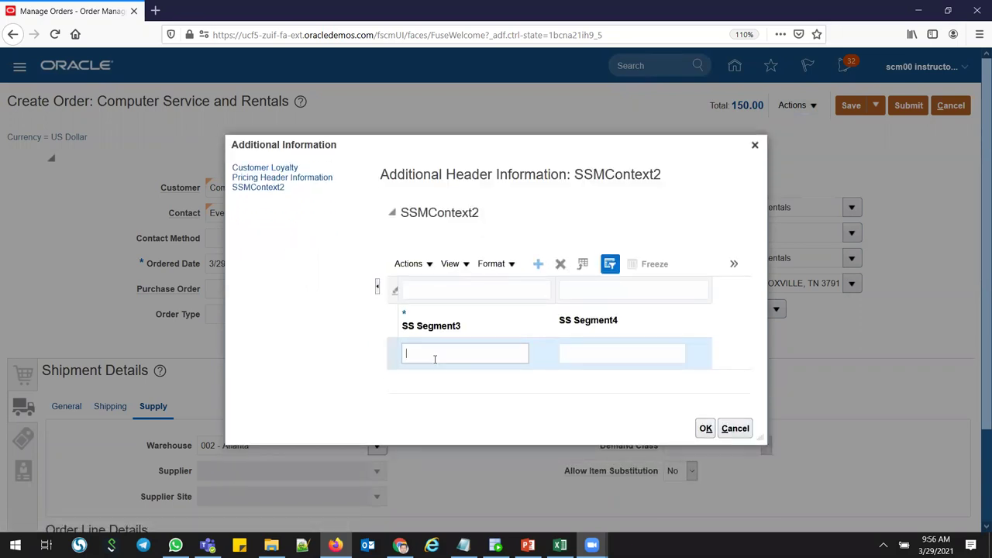
left_click(705, 428)
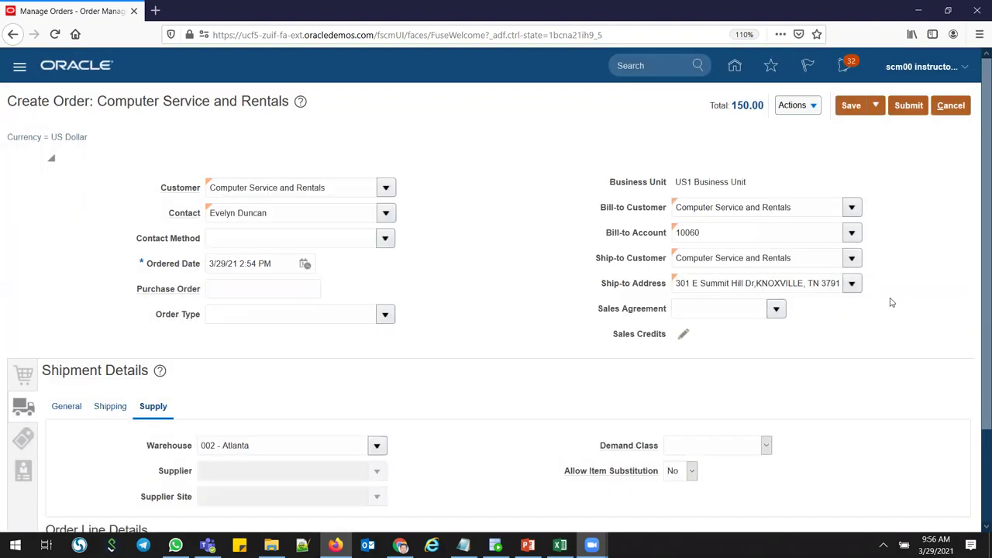
- Save the sales order as a draft, validate it and dismiss the validation dialog
left_click(852, 106)
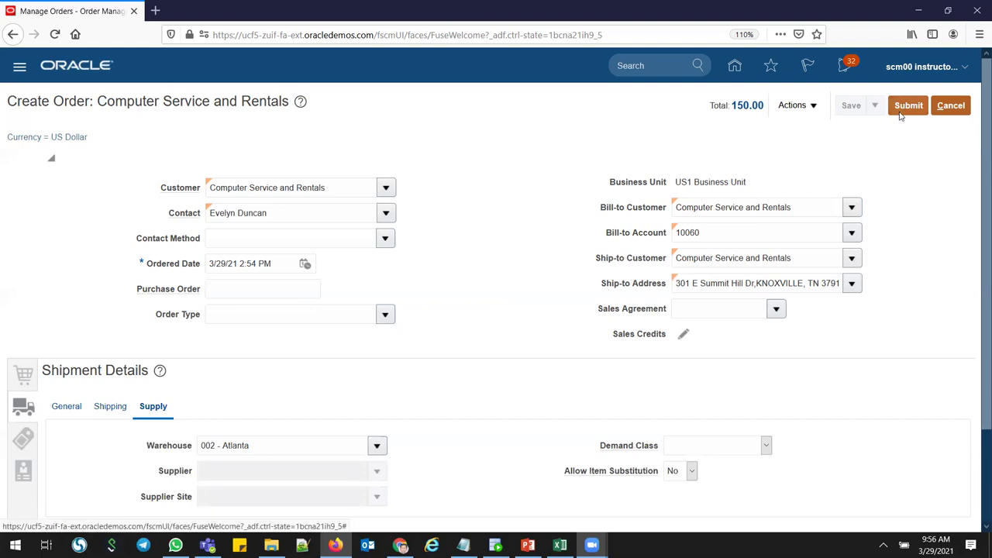
left_click(813, 107)
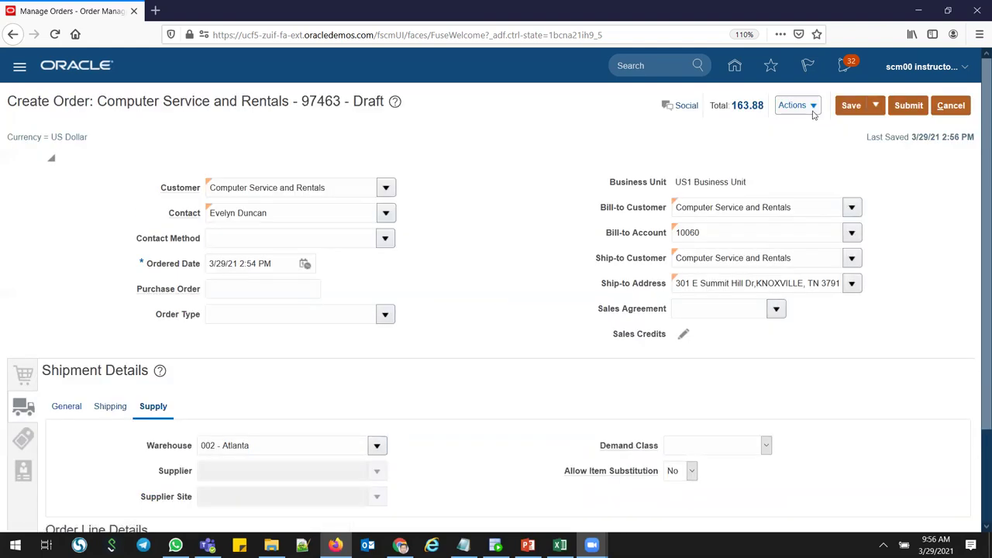
left_click(813, 108)
left_click(812, 128)
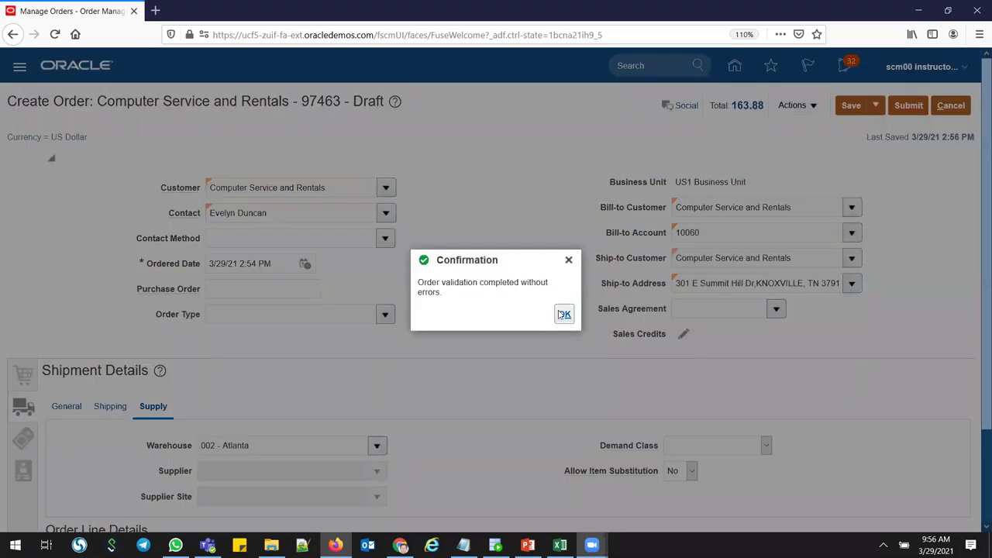
left_click(564, 314)
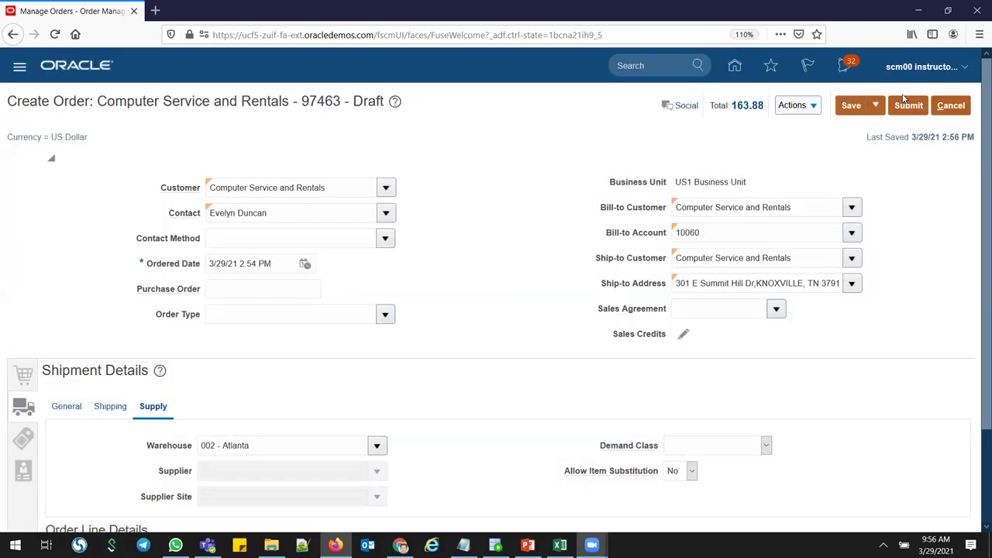
- Copy the draft's order number from the page heading and paste it into the open text notes
left_click_drag(341, 101, 298, 101)
key("ctrl+c")
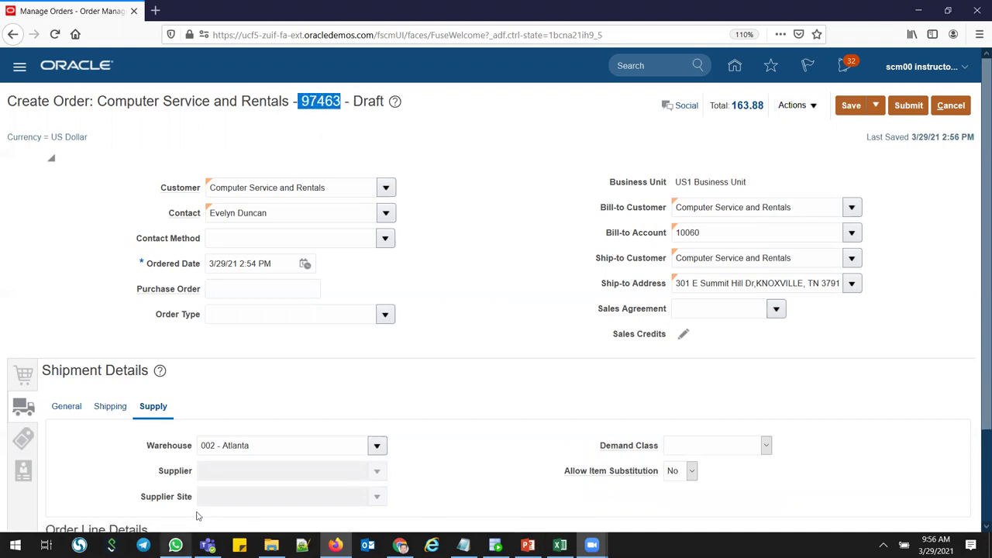
left_click(463, 545)
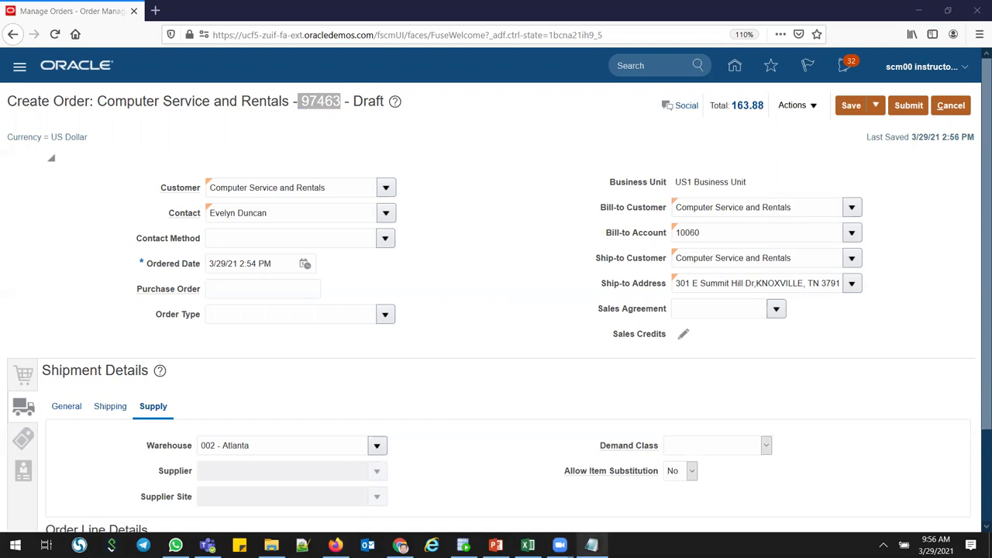
key("ctrl+v")
- Return to the draft in the browser, submit the sales order and refresh it to check its processing status
key("alt+Tab")
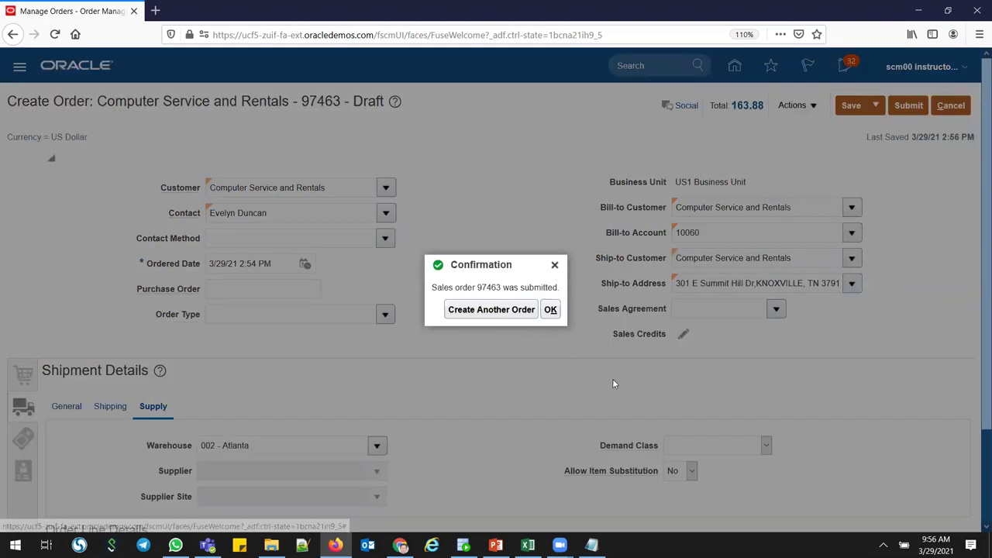
key("Return")
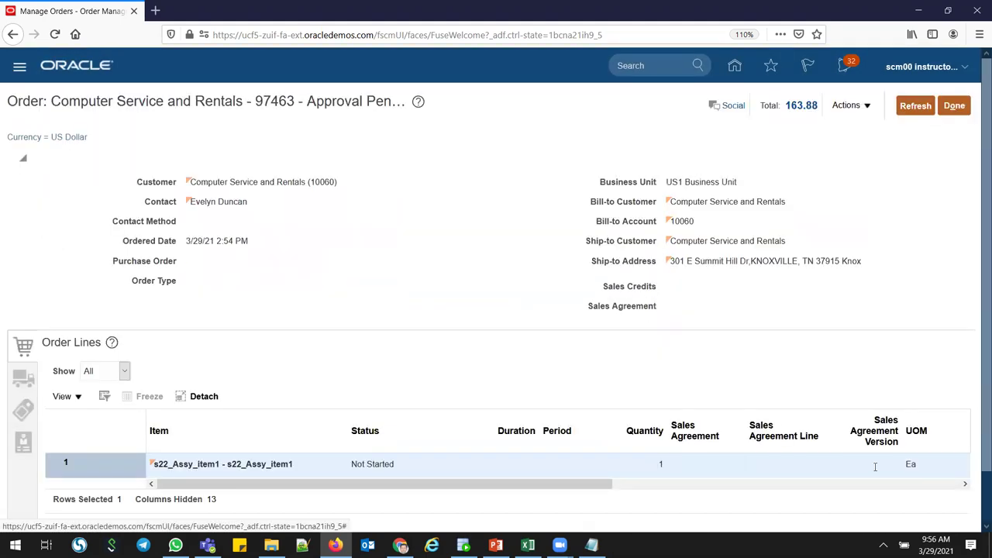
left_click(915, 109)
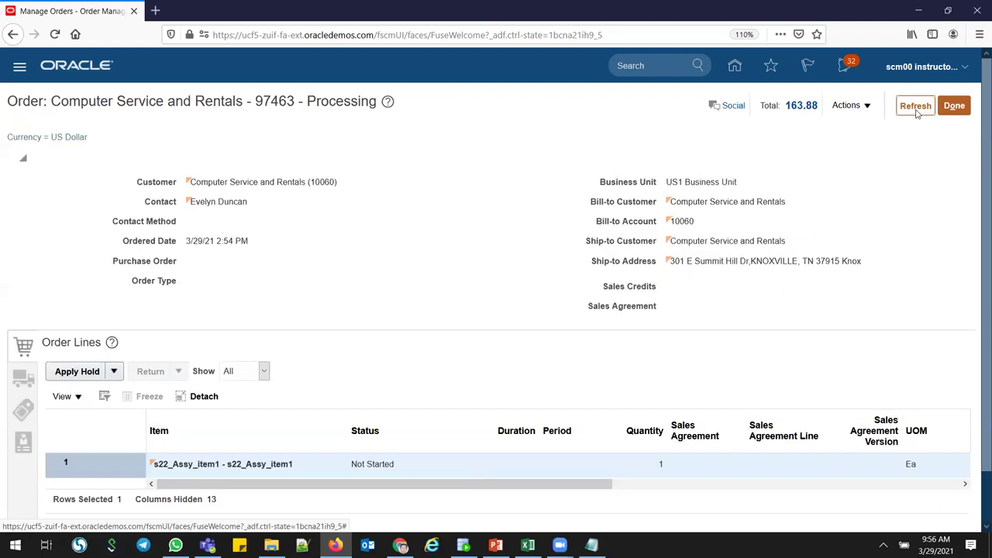
left_click(917, 110)
left_click(916, 106)
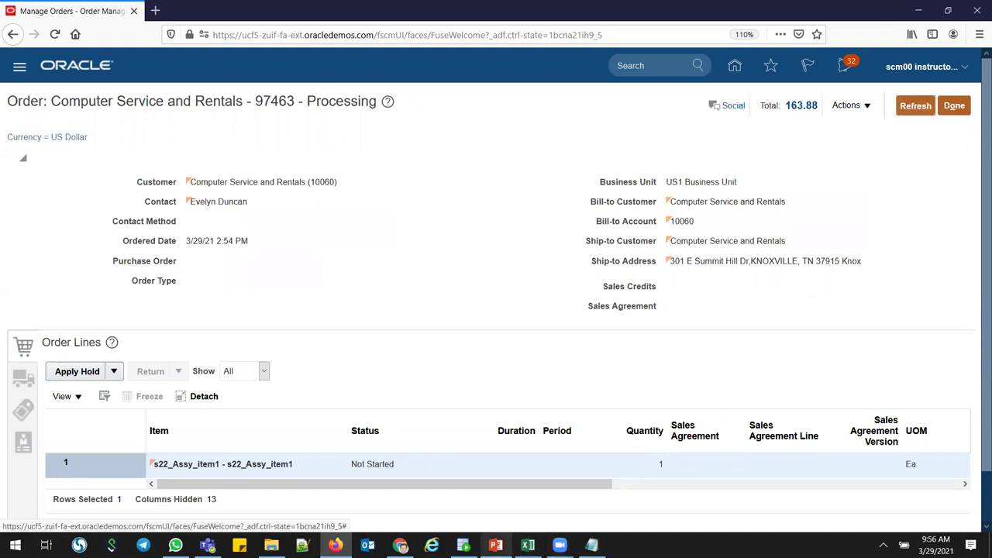
- Switch to PowerPoint to examine the make and transfer flowchart slide, and return to the browser
left_click(496, 545)
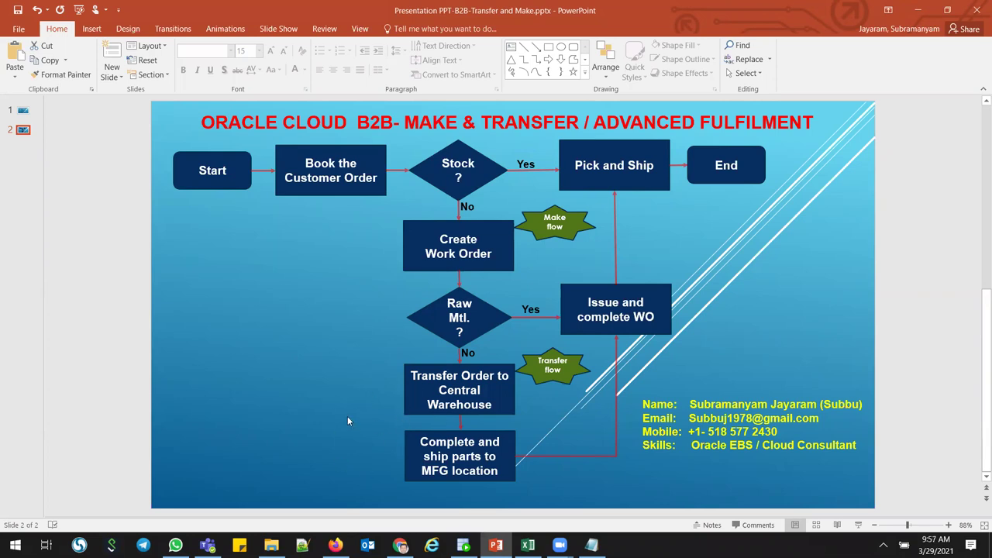
key("alt+Tab")
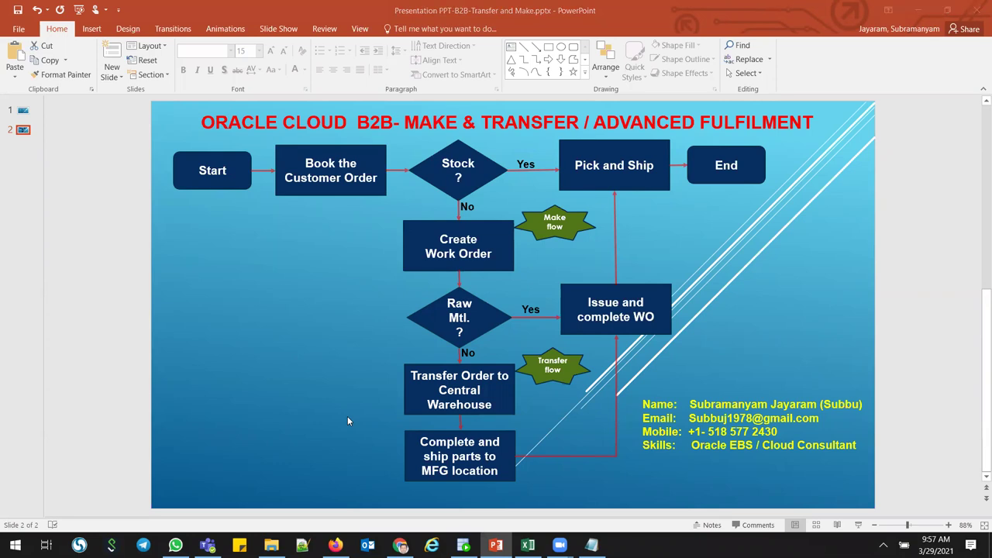
- Refresh the submitted order repeatedly to follow the status of the s22_Assy_item1 line
left_click(913, 106)
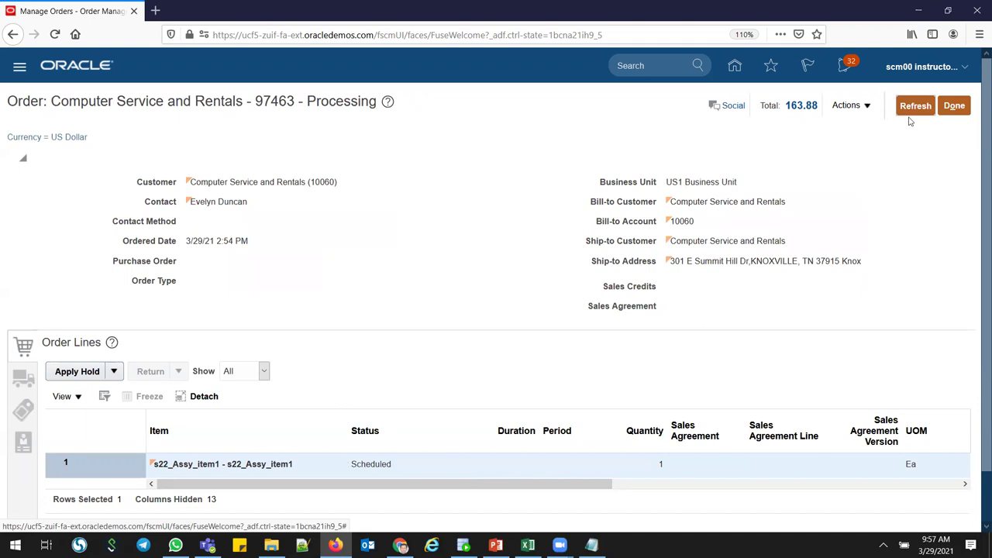
left_click(912, 108)
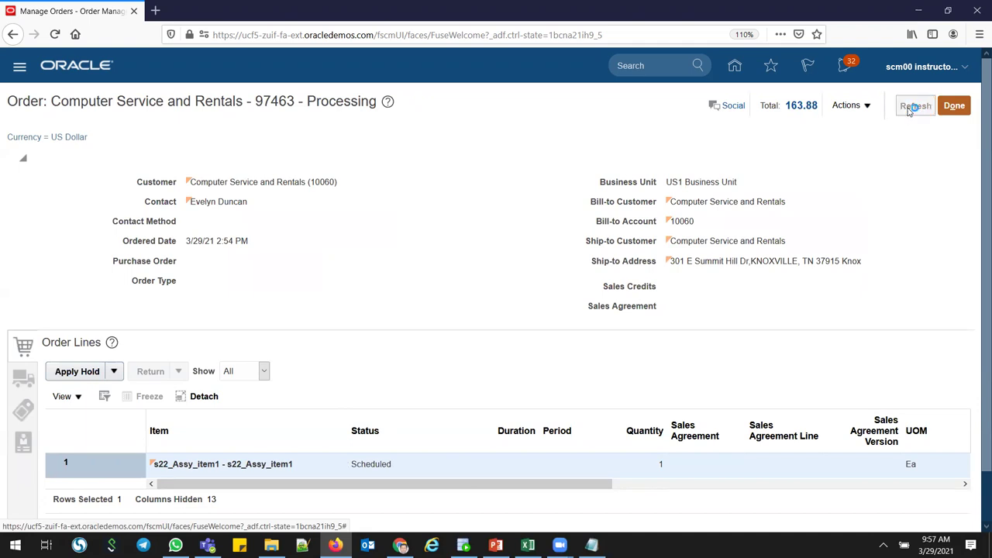
left_click(912, 108)
left_click(912, 109)
left_click(912, 109)
left_click(912, 109)
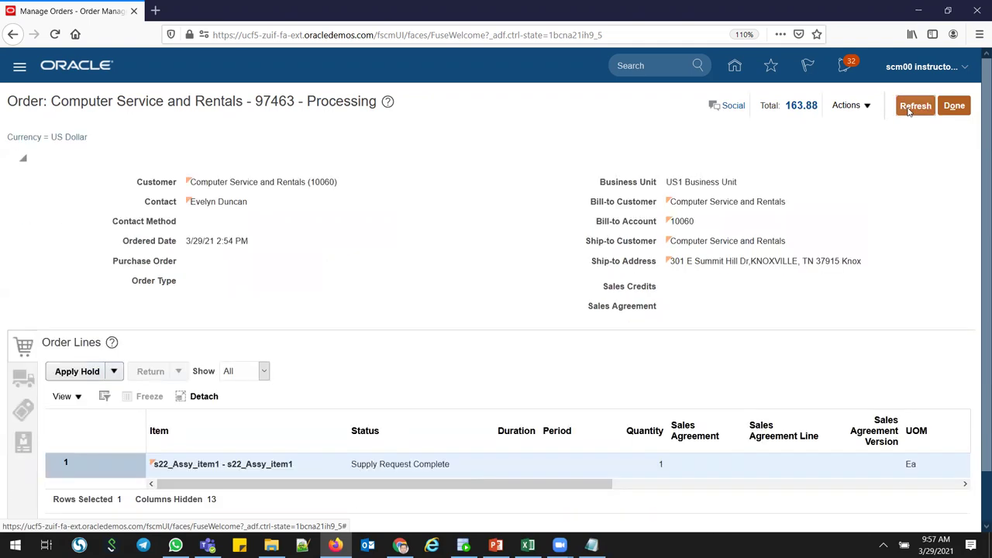
left_click(912, 108)
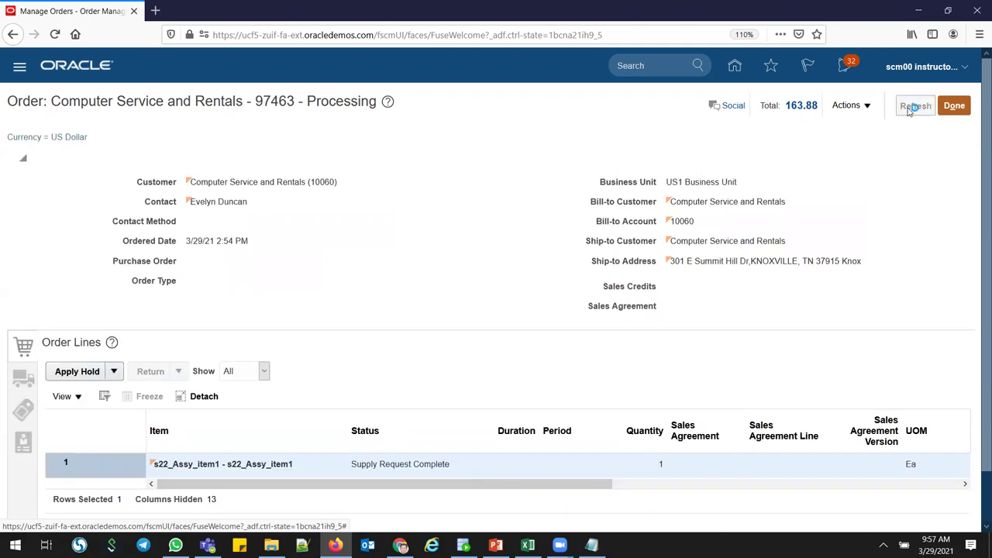
- Switch the submitted order to the fulfillment view and show the orchestration process number of its s22_Assy_item1 fulfillment line
left_click(848, 105)
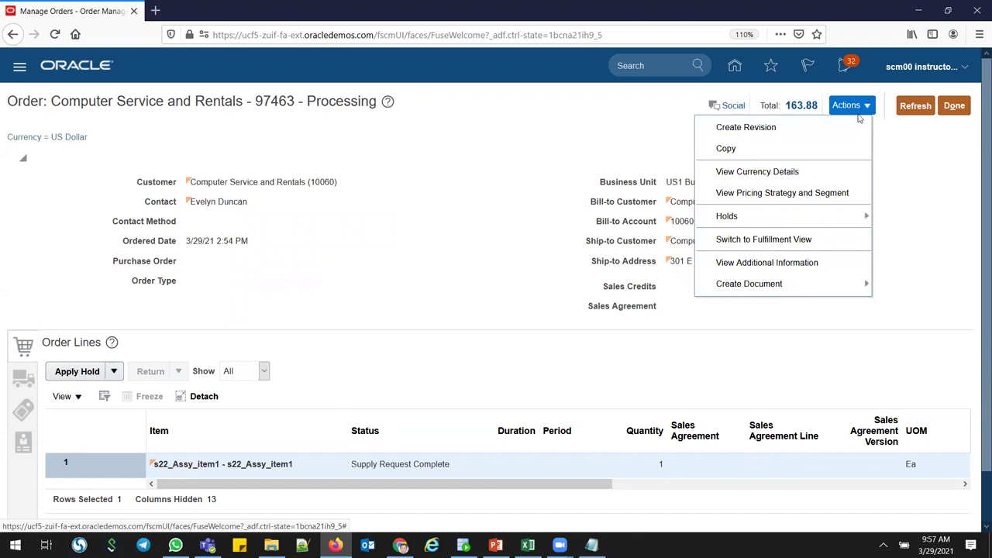
left_click(759, 239)
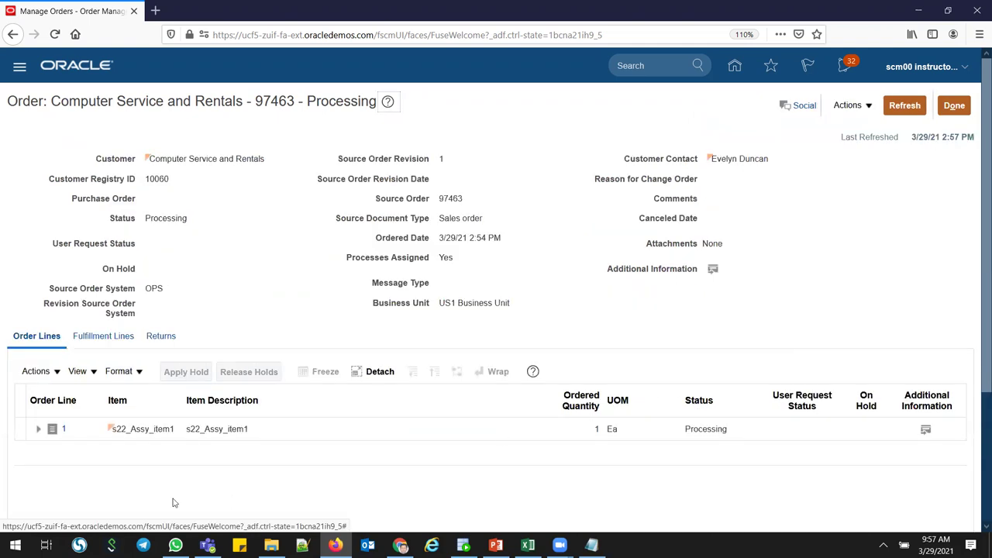
left_click(118, 338)
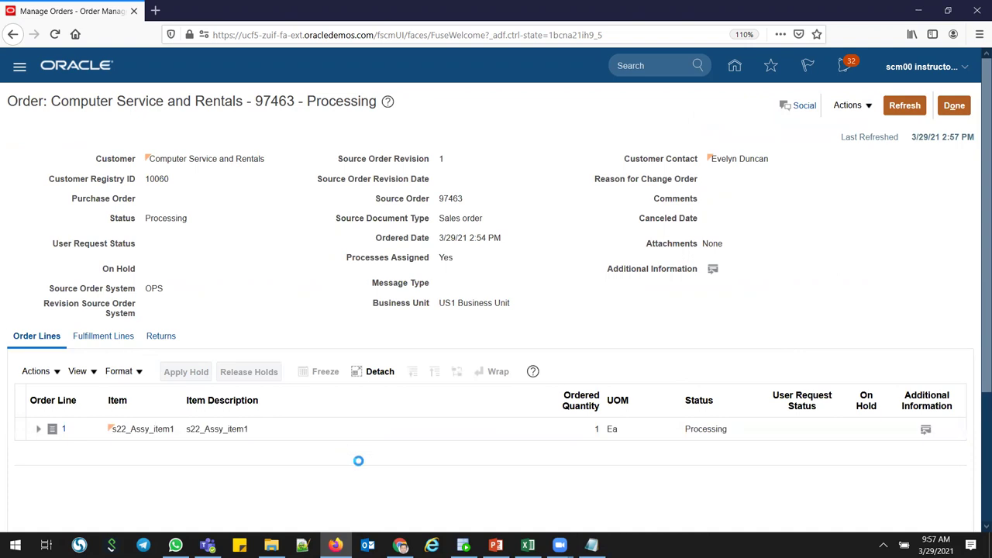
left_click_drag(464, 468, 522, 470)
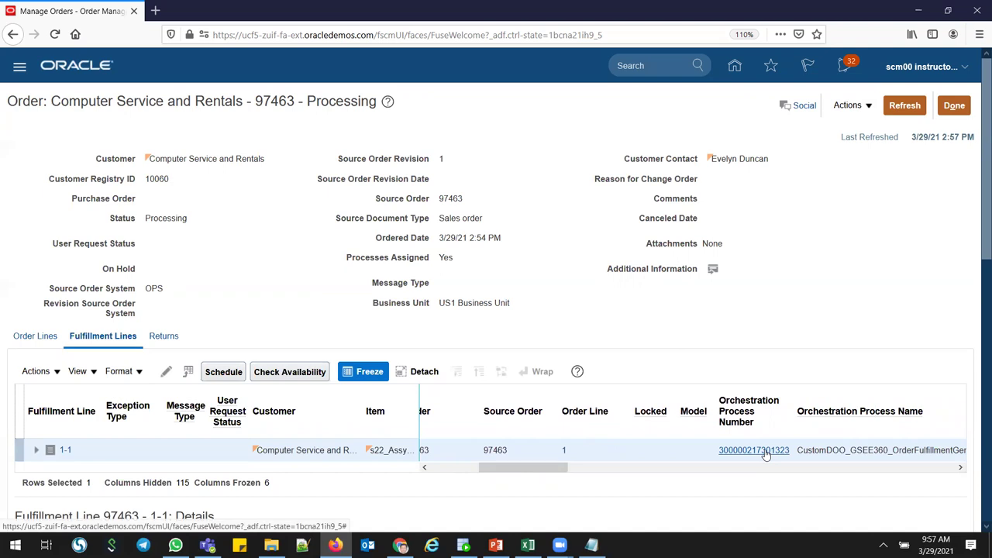
- Open the fulfillment line's orchestration process and refresh it to examine the progress of its plan tasks
left_click(765, 451)
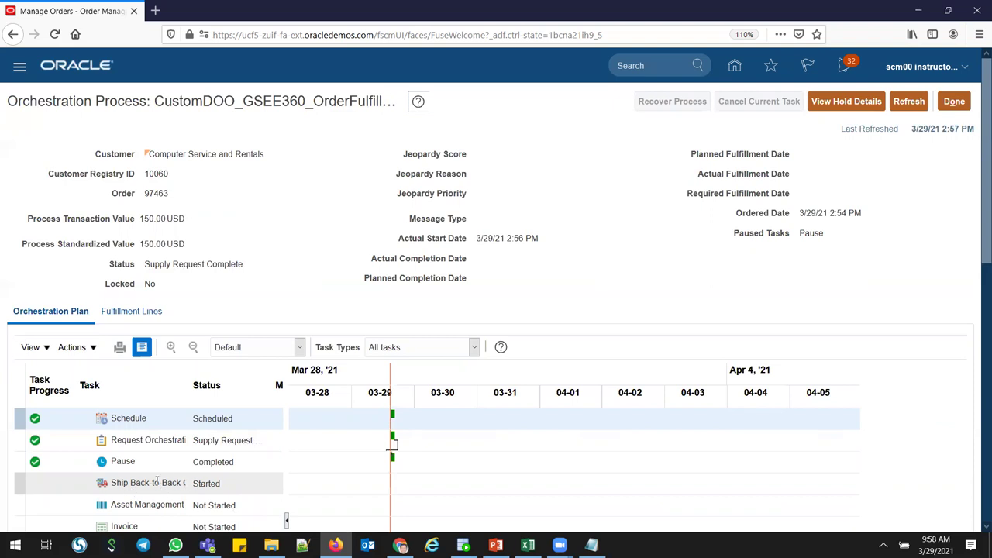
left_click(893, 102)
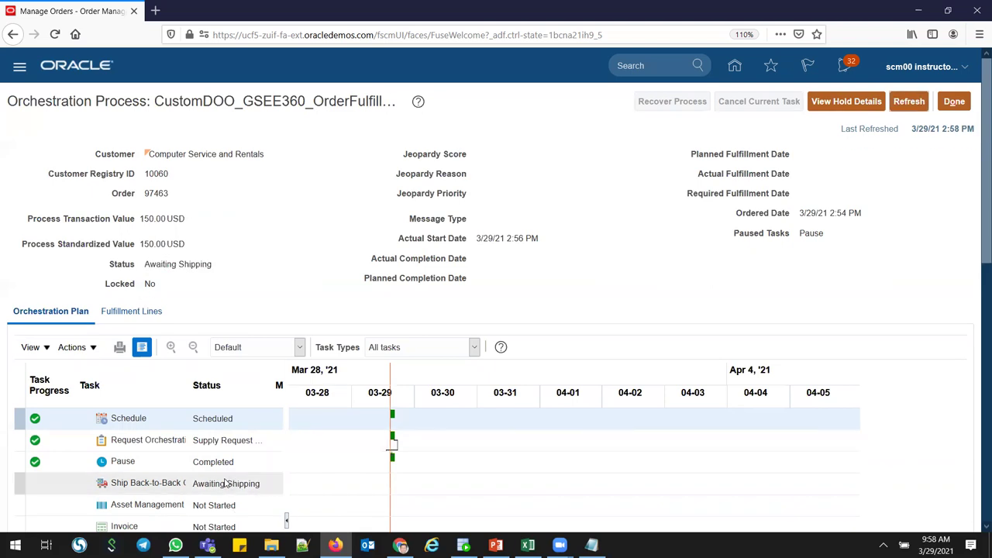
left_click_drag(979, 279, 978, 316)
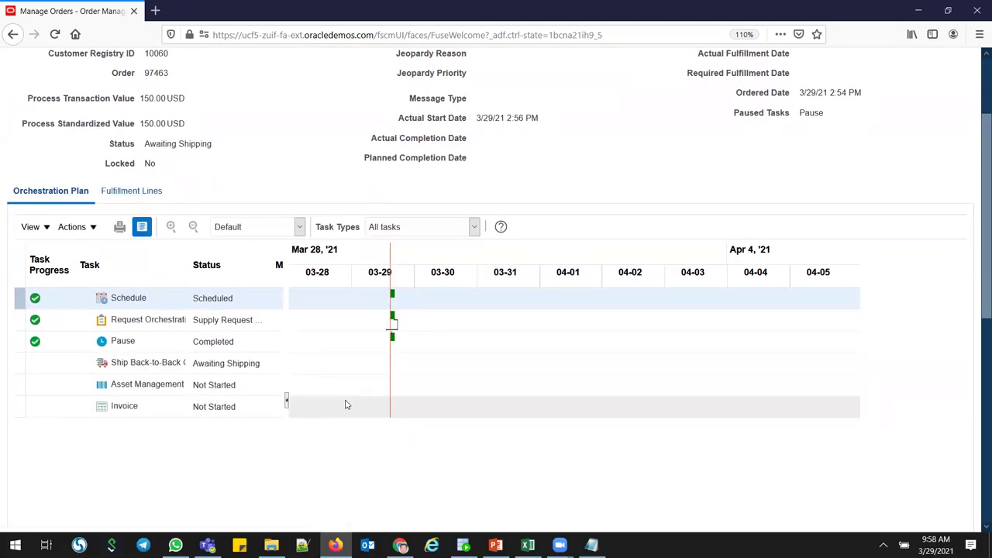
- Return to the fulfillment line's details and open the back-to-back supply order from its supply details
left_click_drag(978, 231, 978, 363)
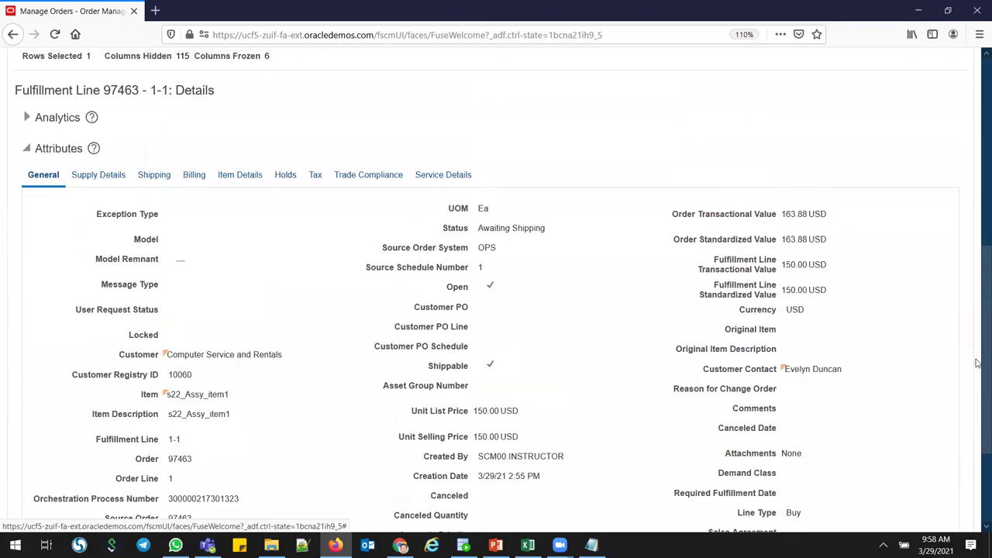
left_click(97, 177)
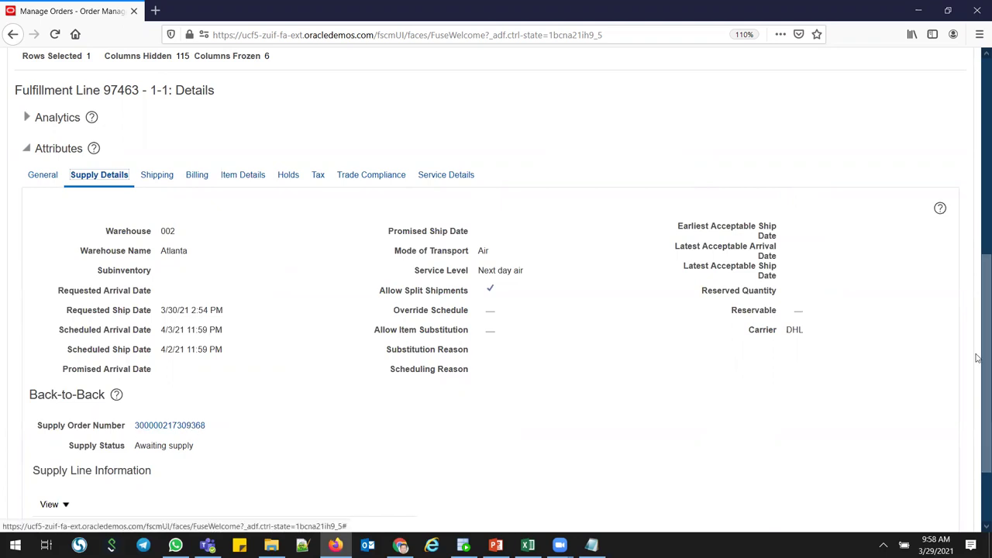
left_click_drag(979, 295, 978, 374)
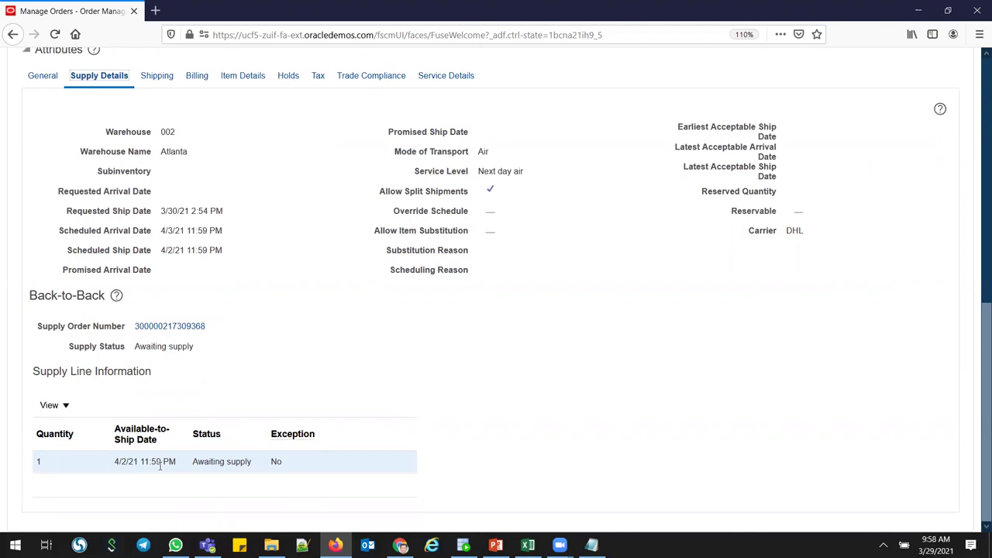
left_click(164, 329)
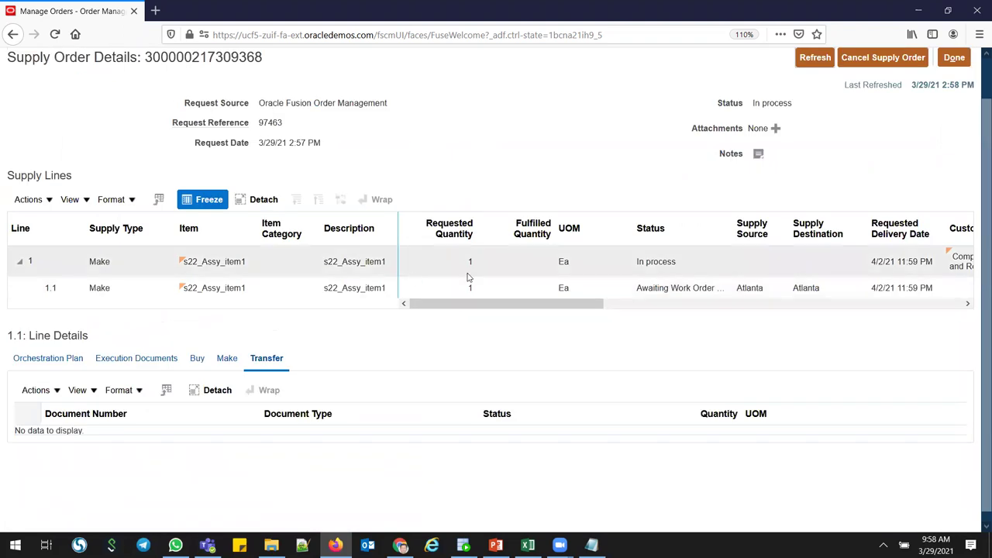
- Select supply line 1.1 and check its buy and make documents for the generated work order
left_click(282, 271)
left_click(245, 288)
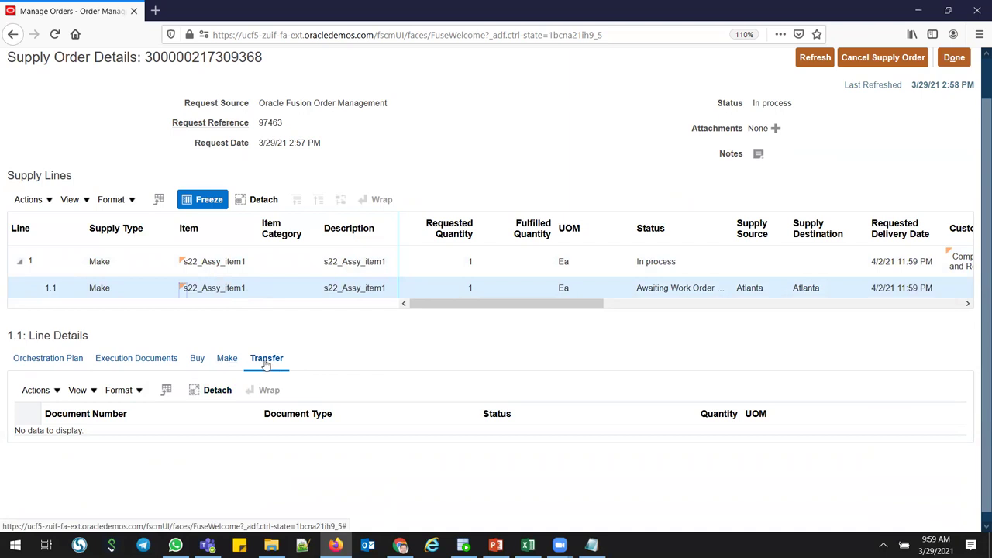
left_click(195, 359)
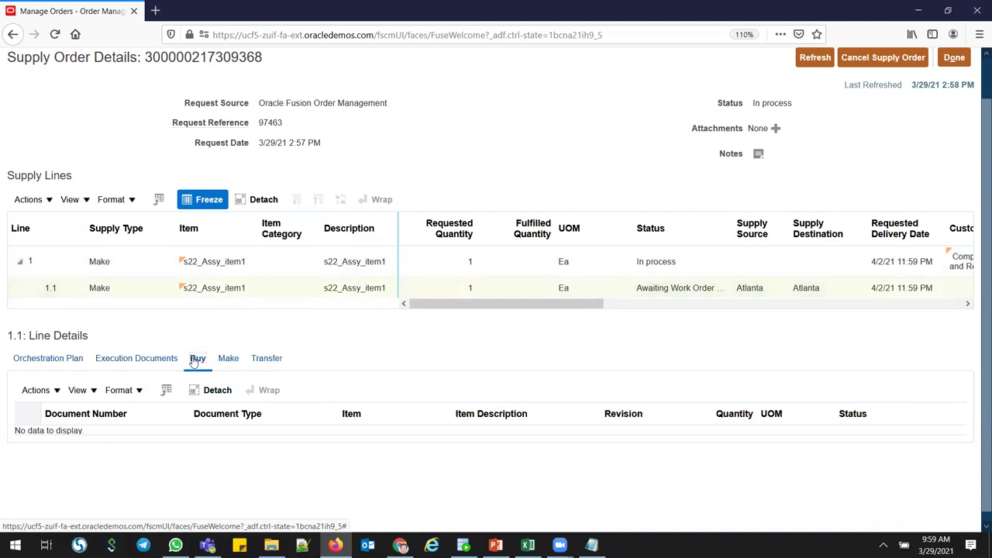
left_click(225, 360)
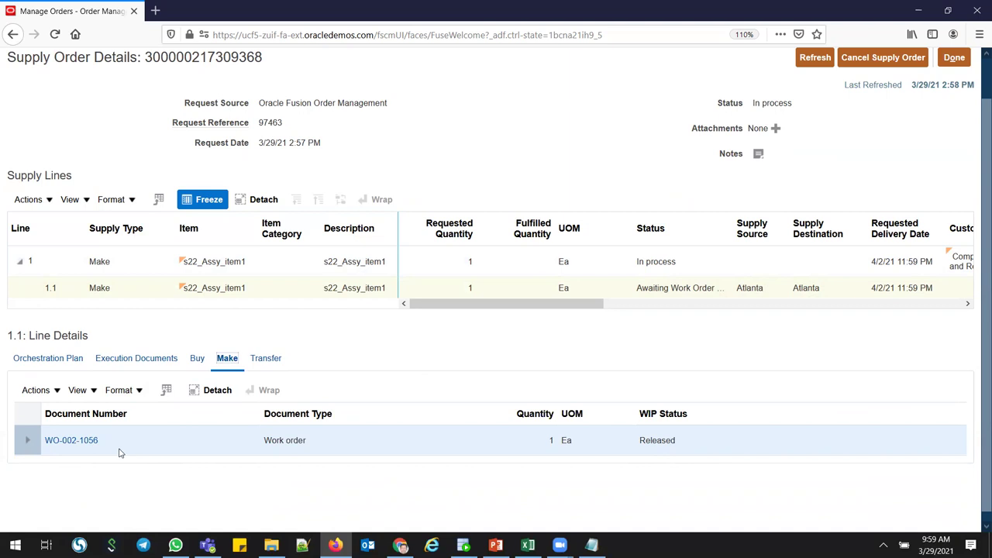
- Copy the work order number from the make documents and paste it into Notepad, one blank line below the sales order number
left_click_drag(103, 442, 47, 441)
key("ctrl+c")
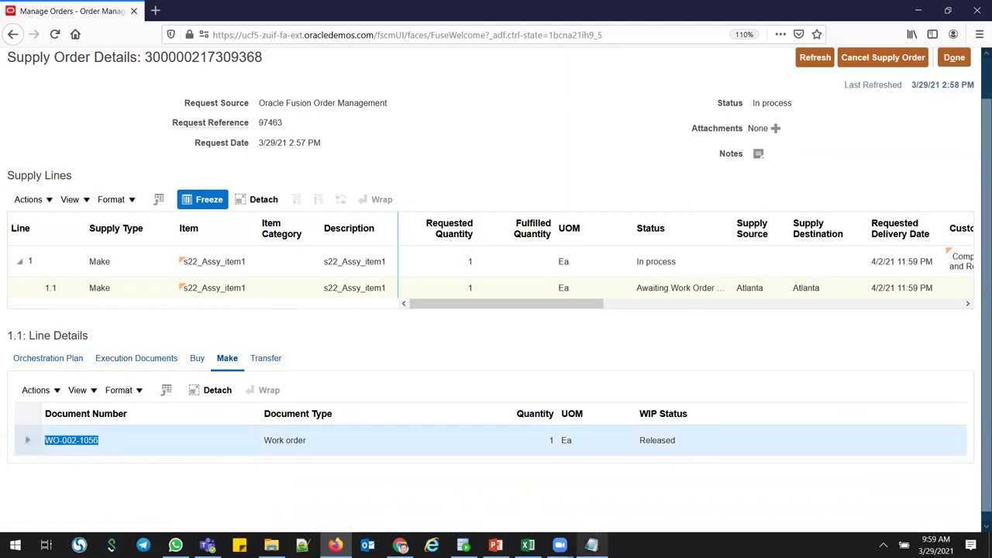
left_click(591, 545)
key("Return")
key("Return")
key("ctrl+v")
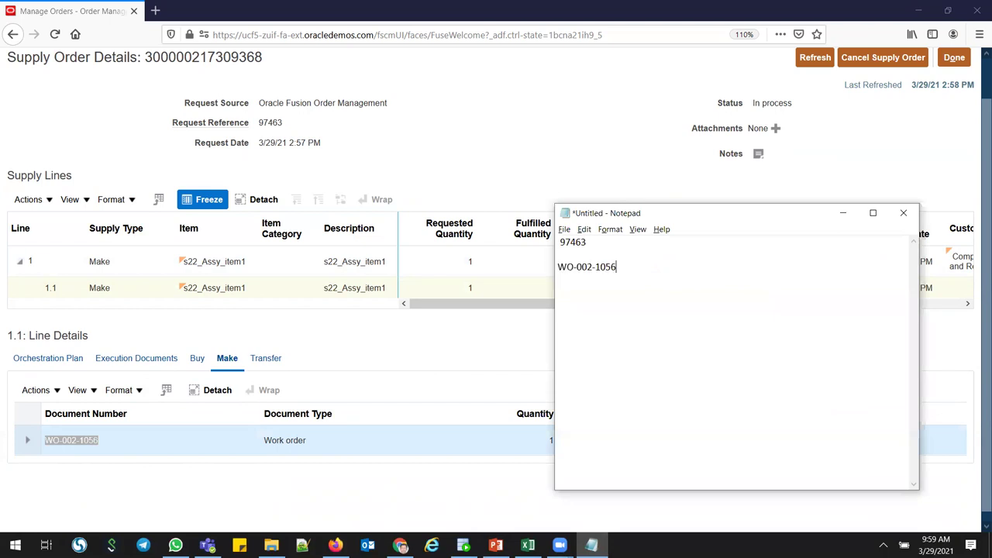
- Return to the browser, view supply line 1.1's orchestration plan and refresh the supply order to check its task progress
left_click(391, 399)
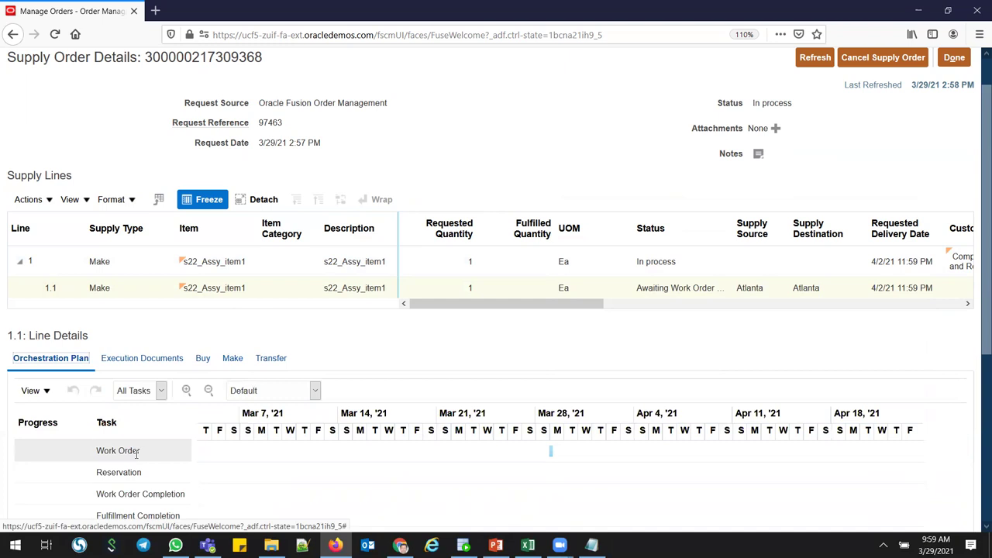
left_click(815, 58)
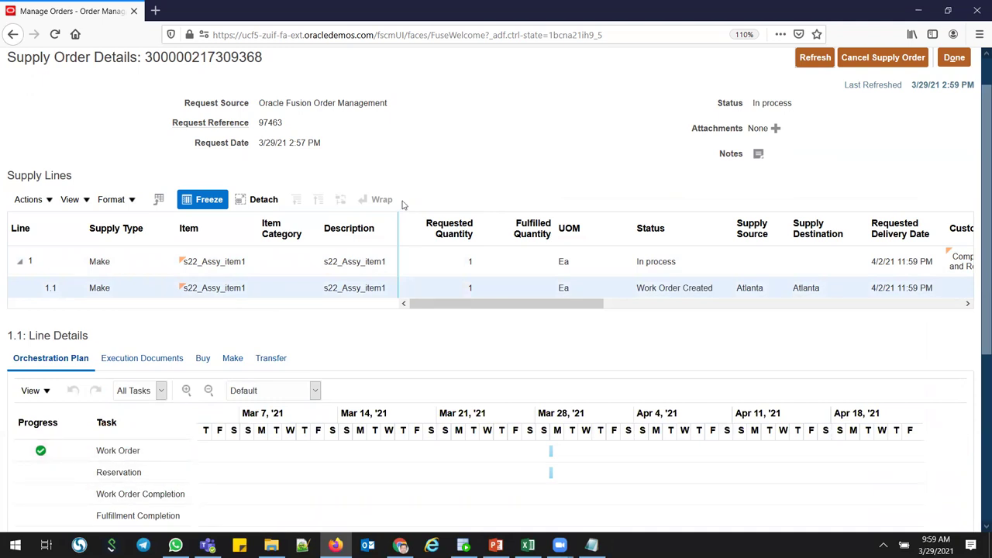
left_click(815, 59)
left_click(815, 59)
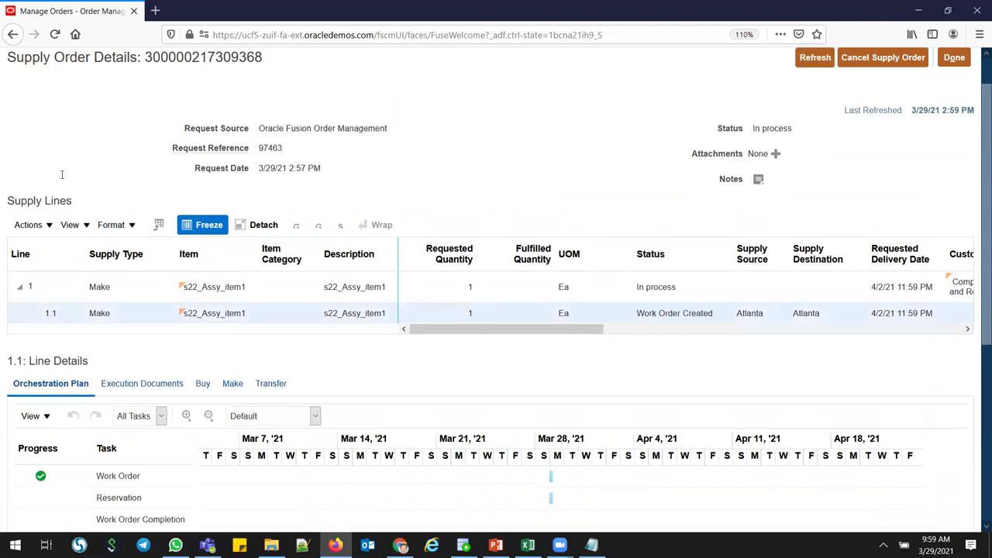
- Duplicate the supply order's browser tab and open Work Execution under Supply Chain Execution in the duplicate
right_click(61, 11)
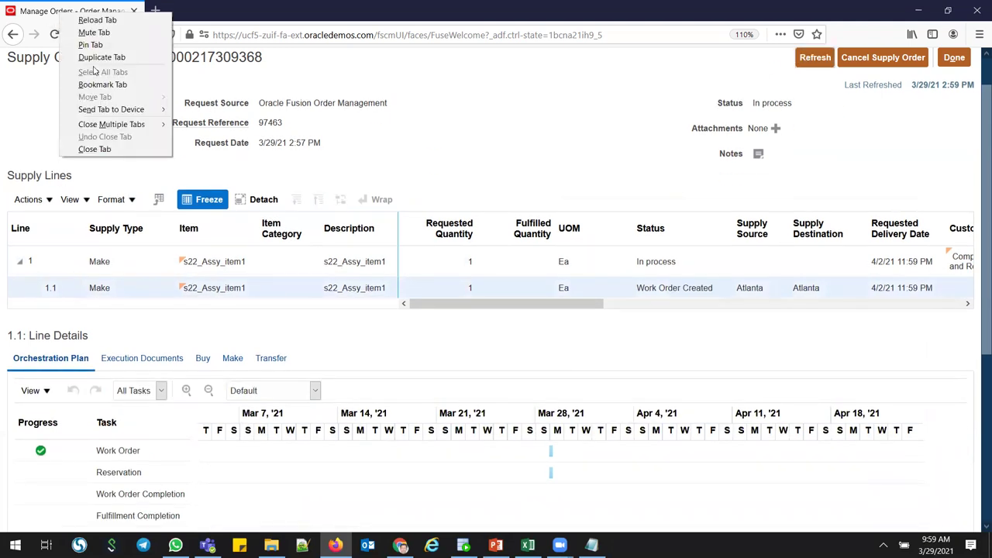
left_click(96, 57)
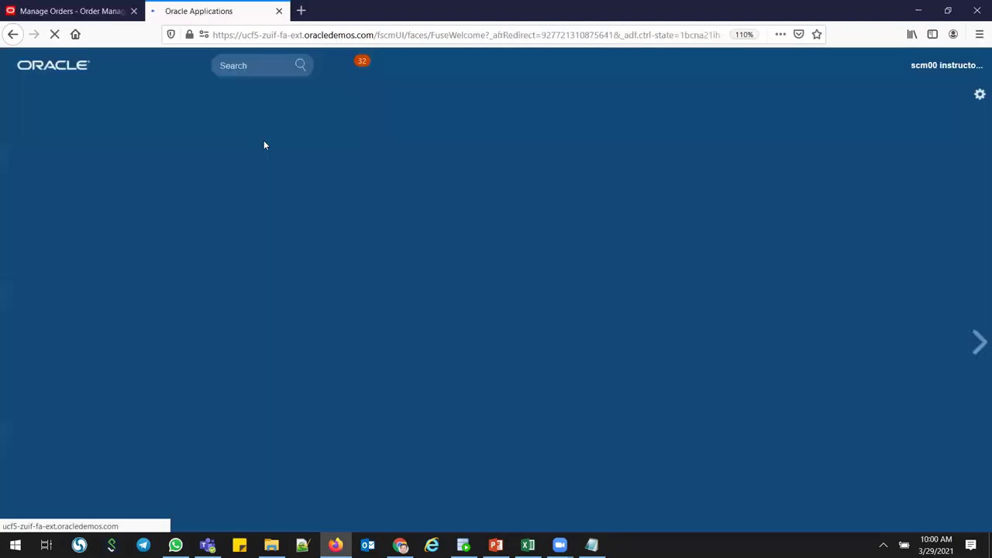
left_click_drag(978, 195, 978, 306)
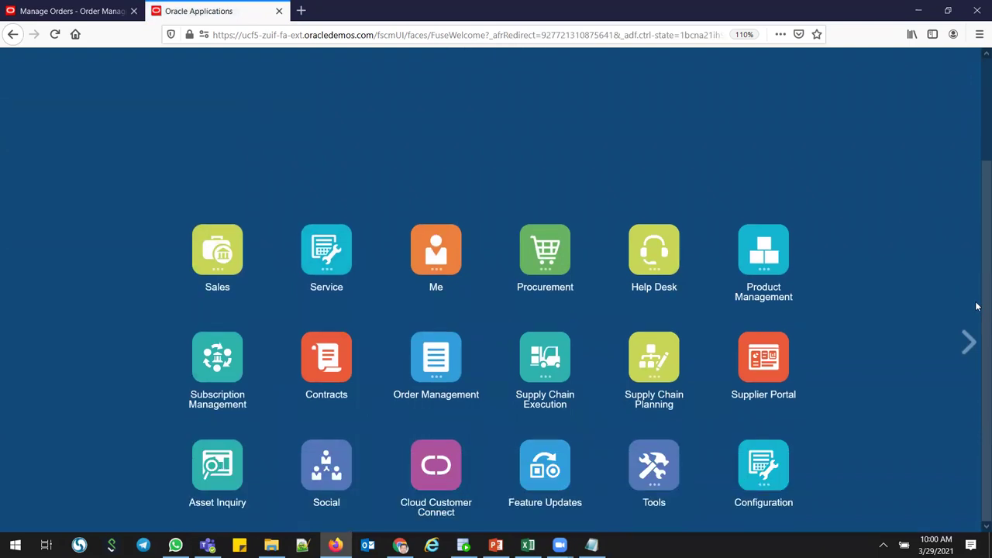
left_click(555, 380)
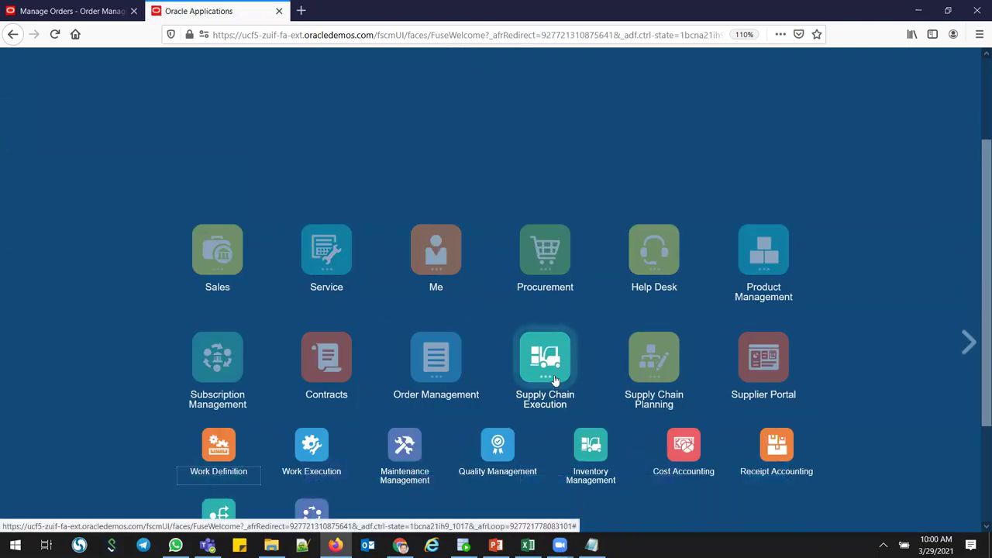
left_click(310, 448)
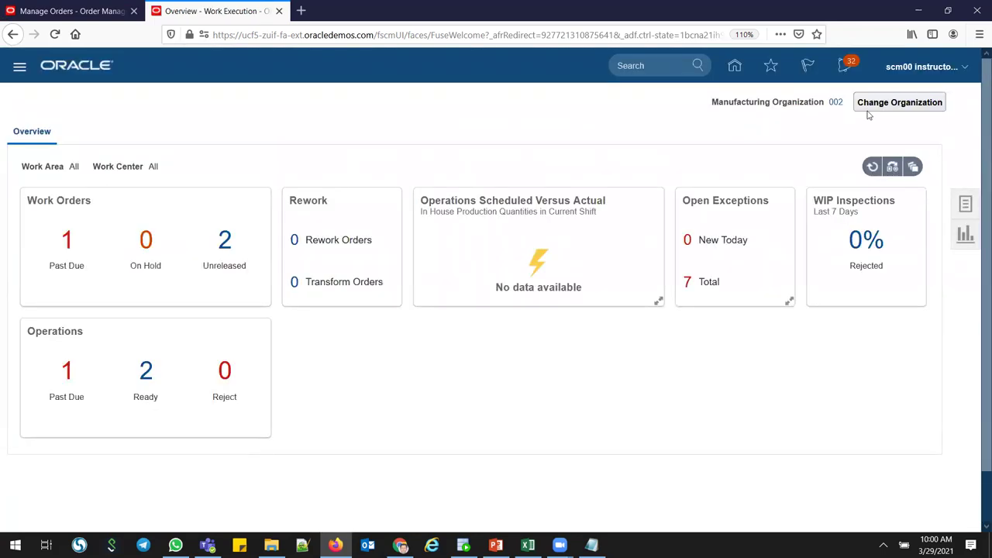
- Open Manage Work Orders for manufacturing organization 002 and search for the copied work order number
mouse_move(835, 108)
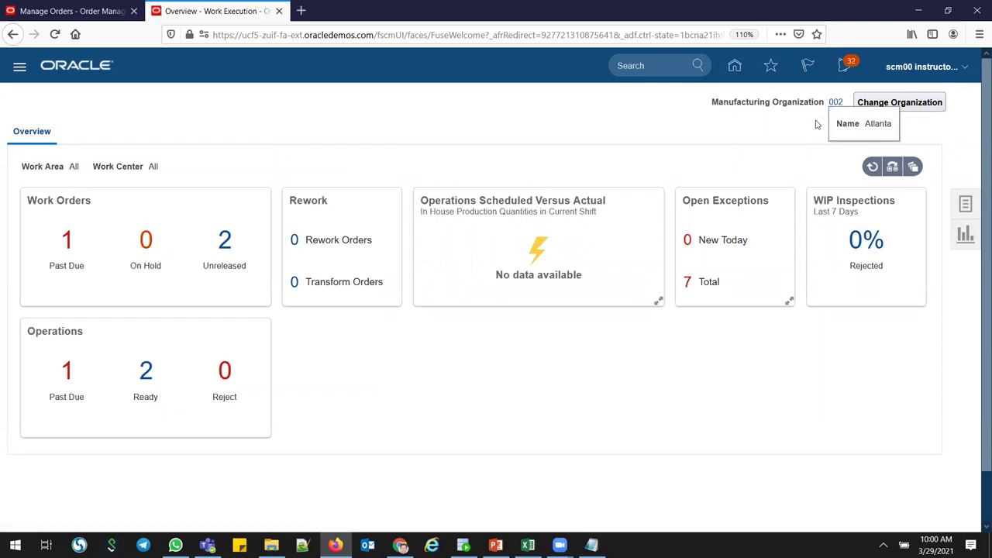
left_click(964, 204)
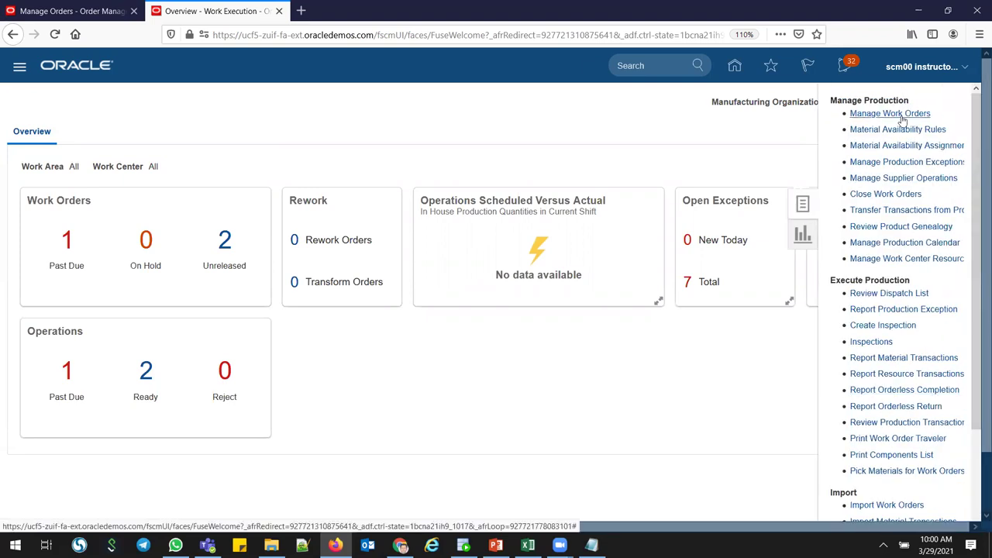
left_click(899, 115)
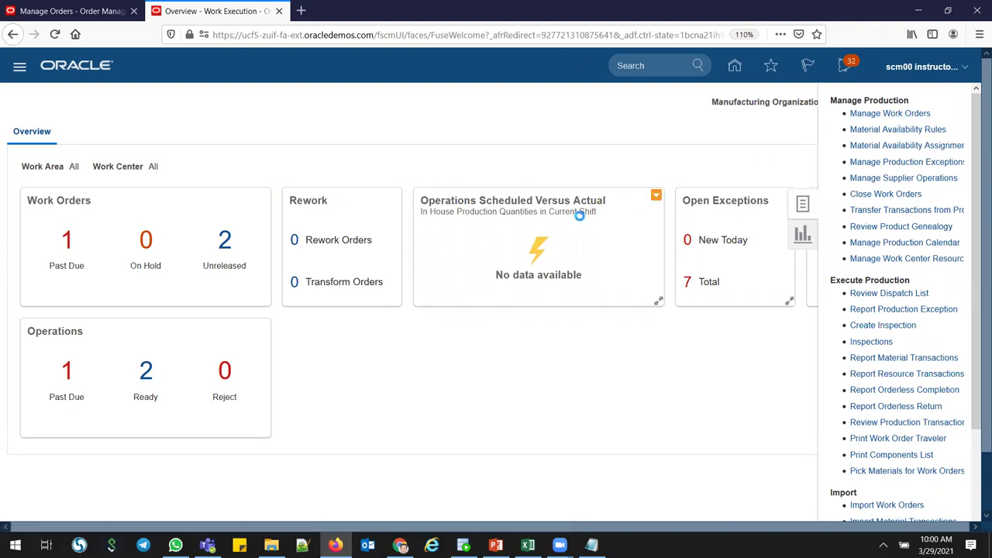
left_click(244, 259)
key("ctrl+v")
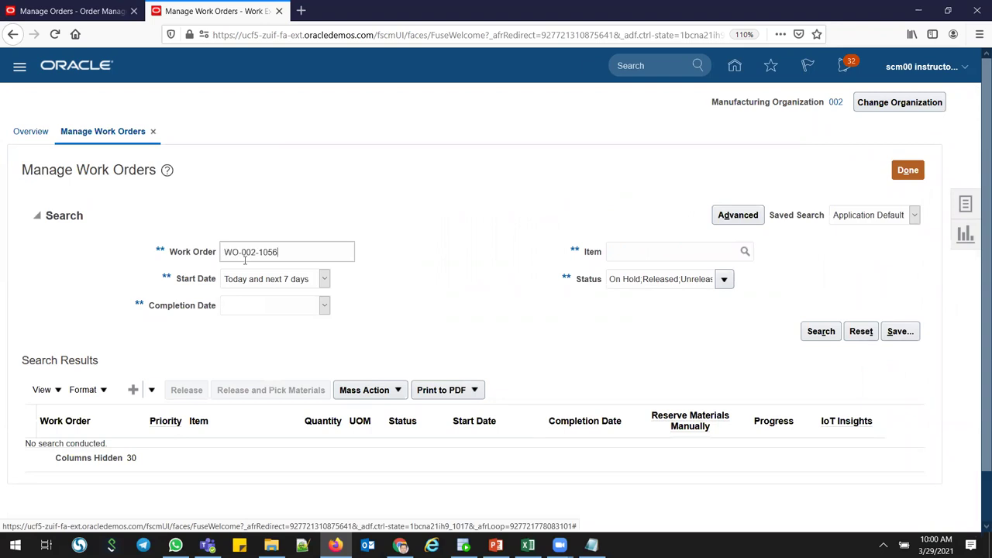
left_click(821, 334)
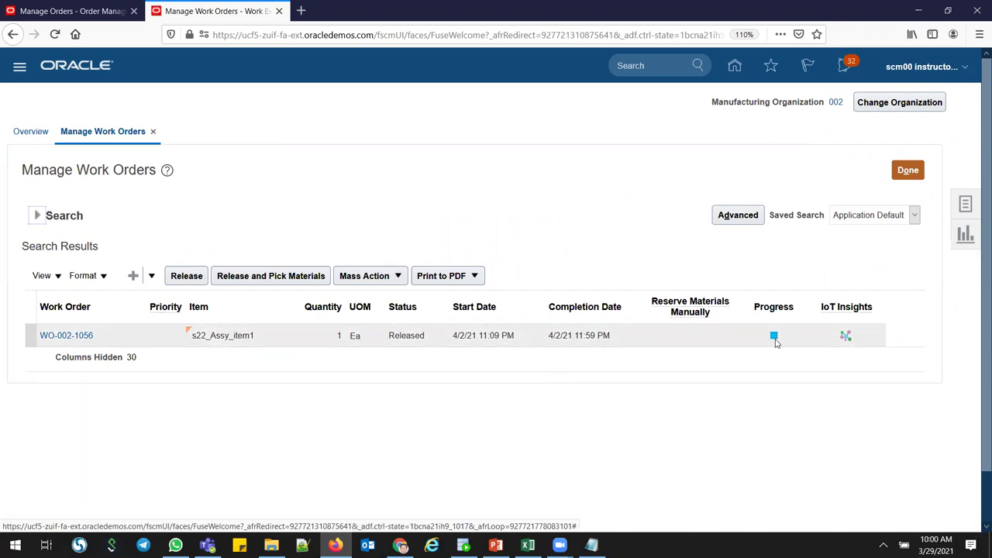
- Open the s22_Assy_item1 work order and compare its reservation's sales order number with the one in the Notepad notes
mouse_move(776, 341)
left_click(76, 342)
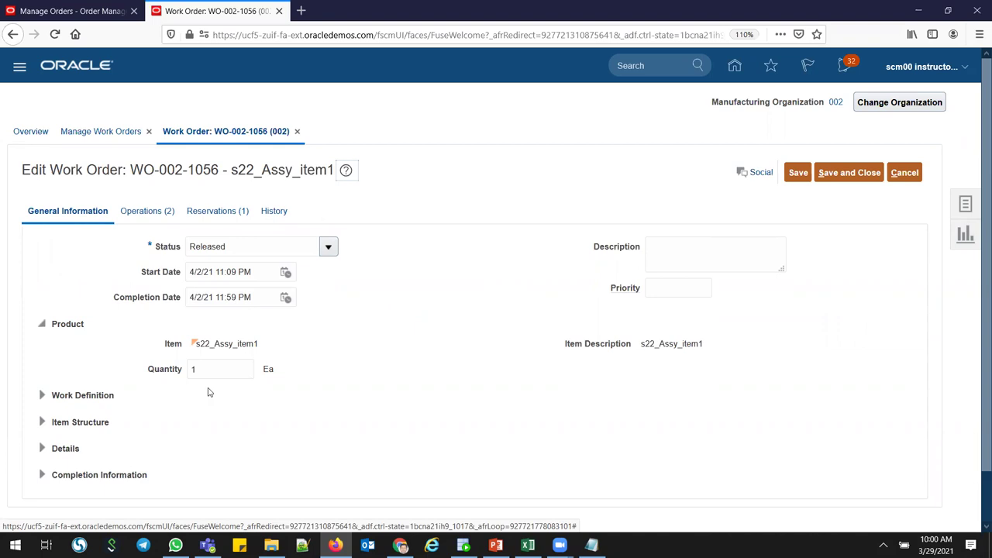
left_click(218, 216)
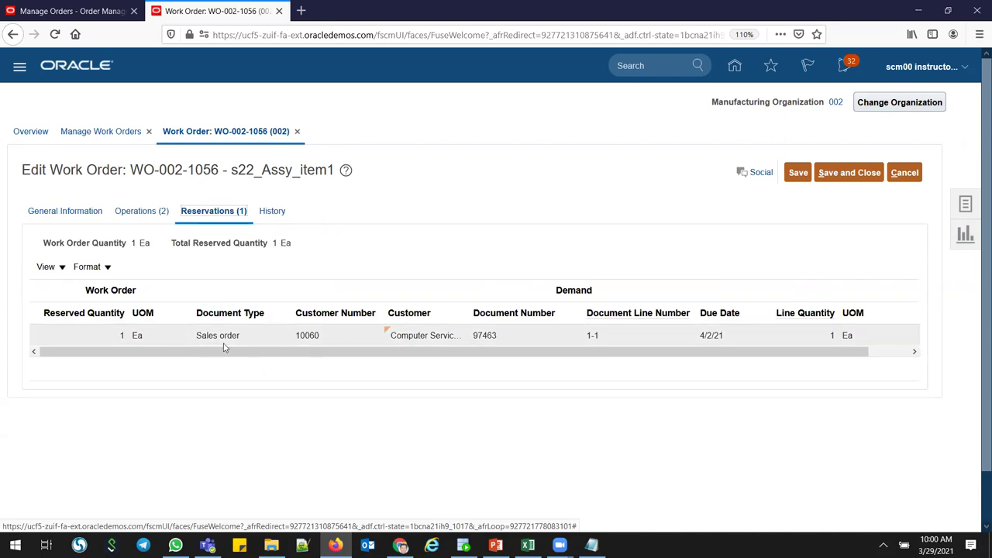
double_click(484, 335)
key("alt+Tab")
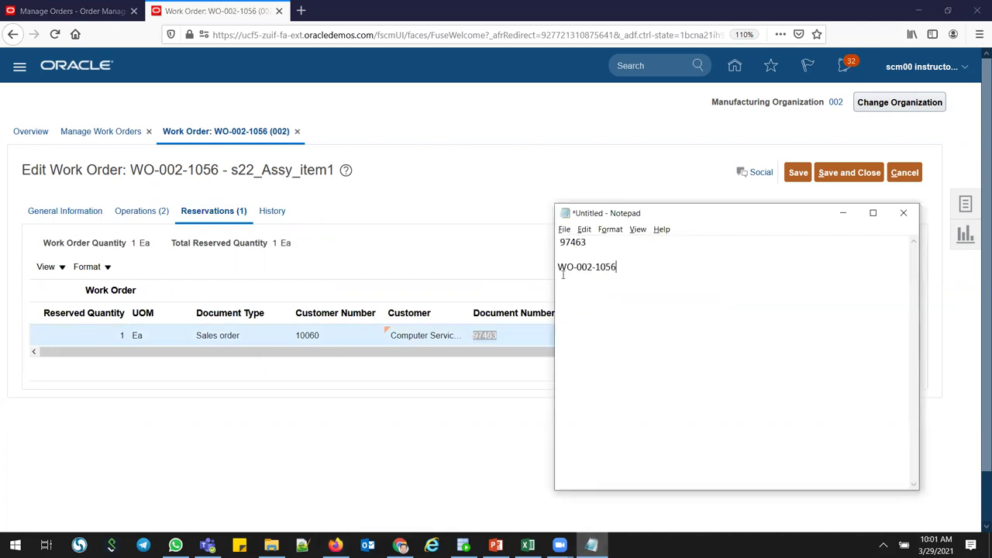
- Return to the work order to examine its operations and general information, and switch back to the supply order tab
left_click(510, 340)
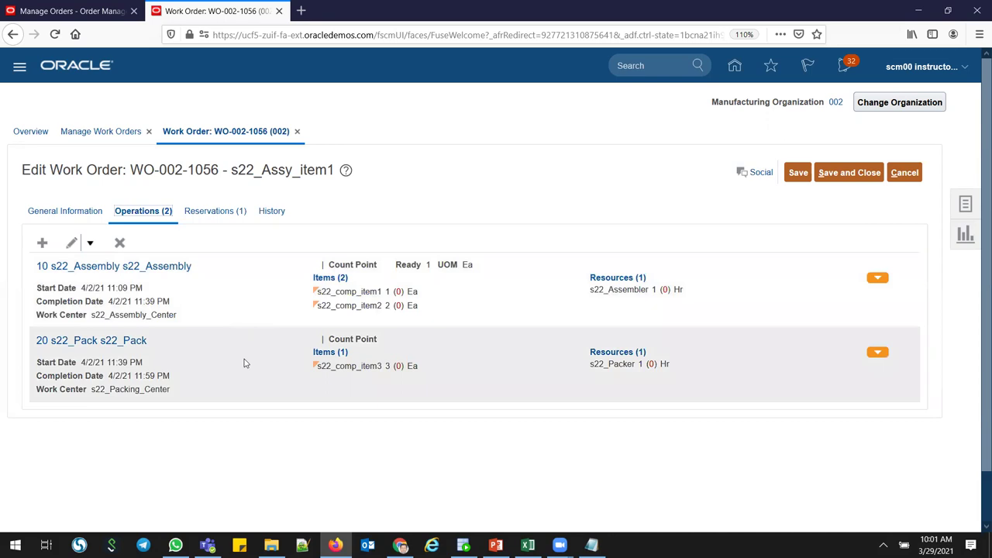
left_click(87, 210)
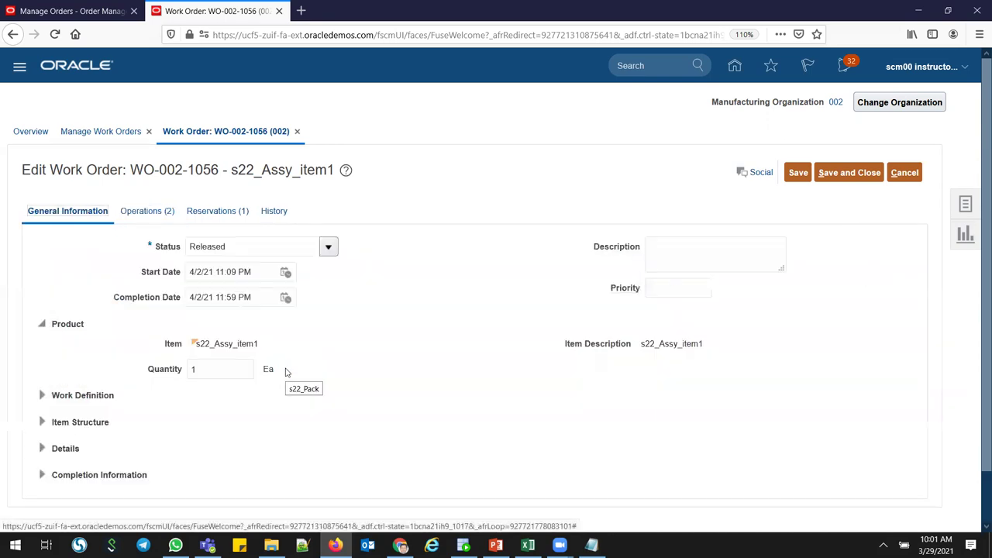
left_click(78, 10)
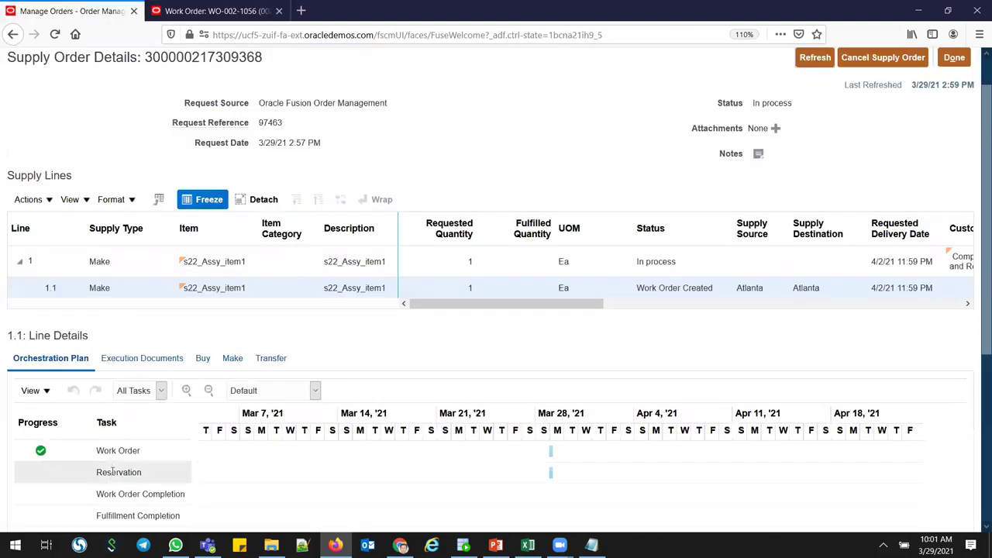
- Refresh the supply order to check its orchestration progress, and return to the work order to examine its operations
left_click(812, 59)
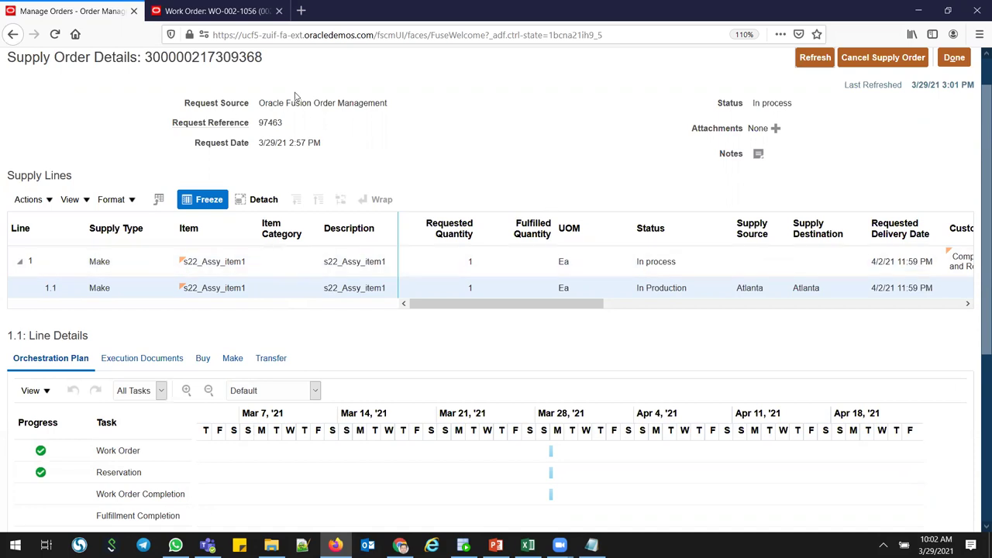
left_click(224, 11)
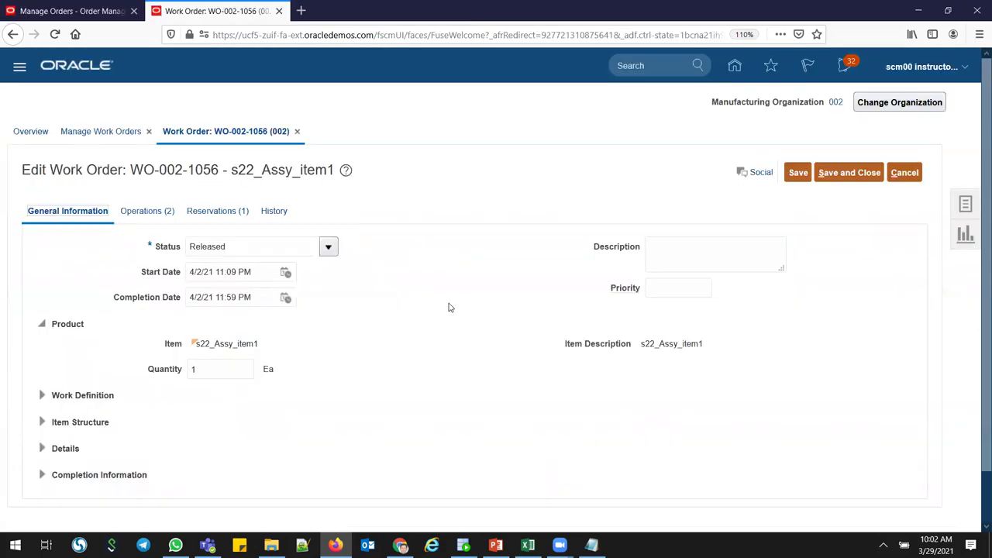
left_click(151, 213)
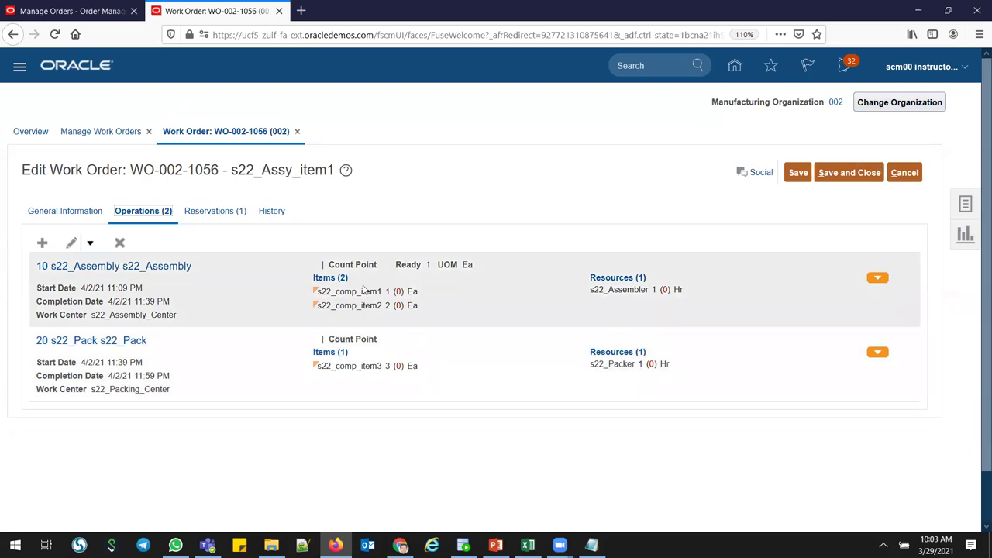
- Open Review Dispatch List and search for ready operations in work area s22_Assembly_Area with no work center specified
left_click(965, 204)
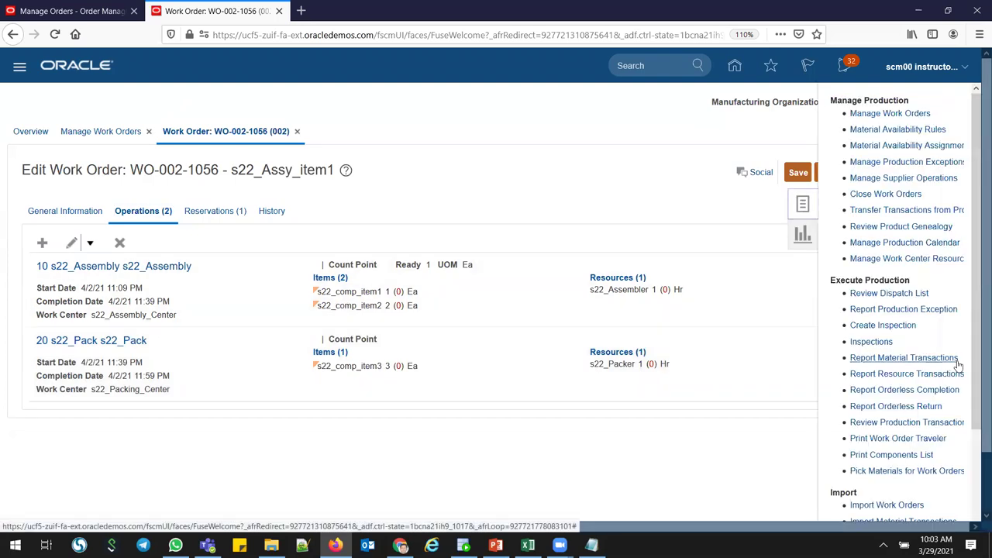
left_click(891, 295)
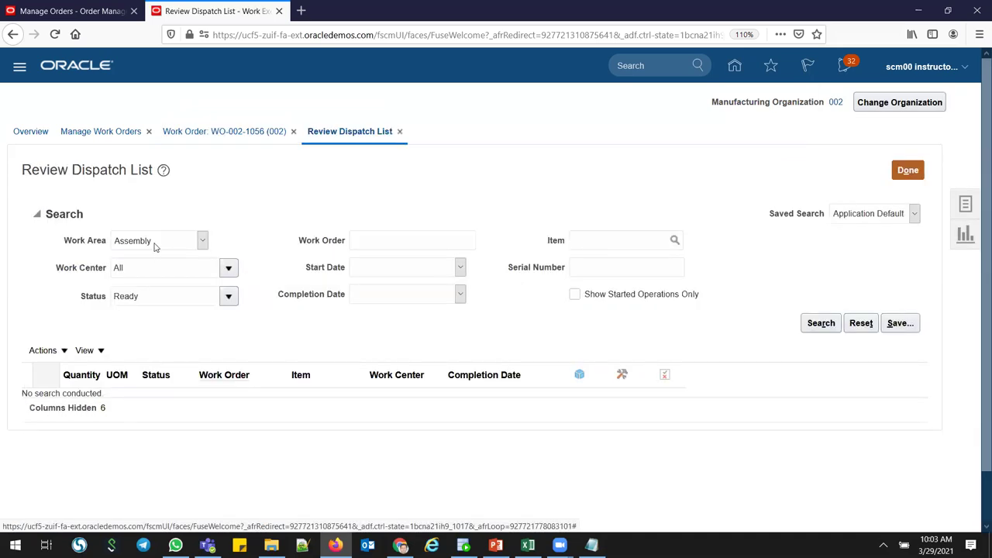
left_click(155, 242)
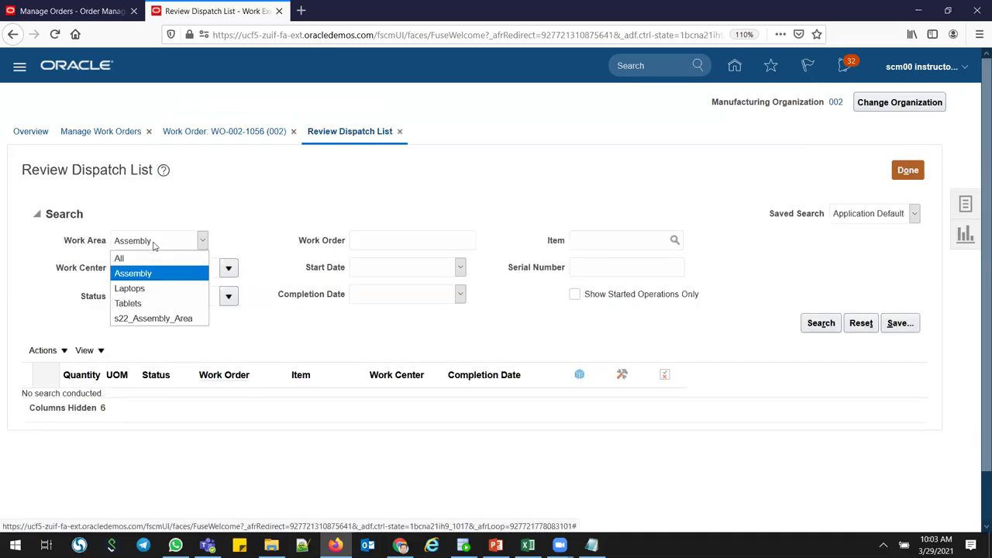
left_click(148, 321)
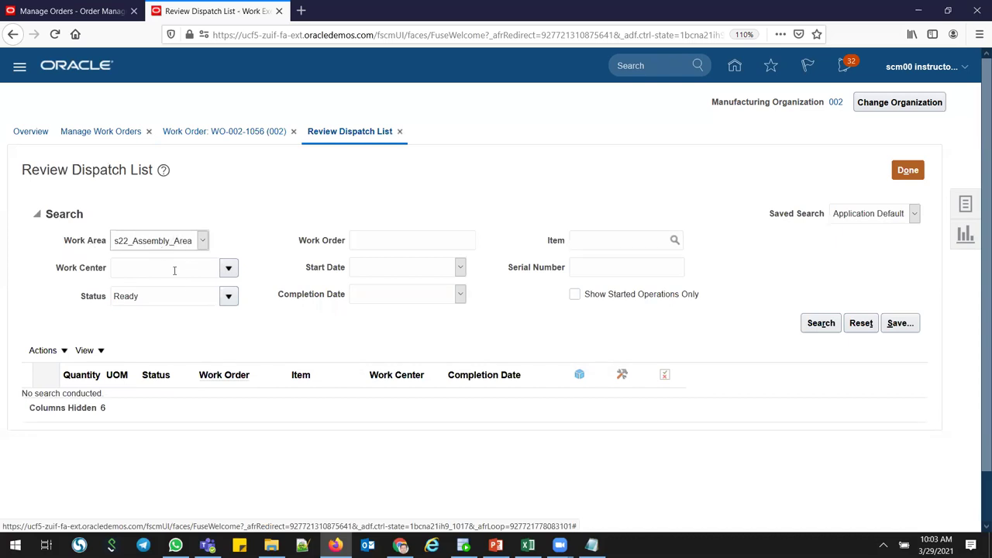
left_click(228, 268)
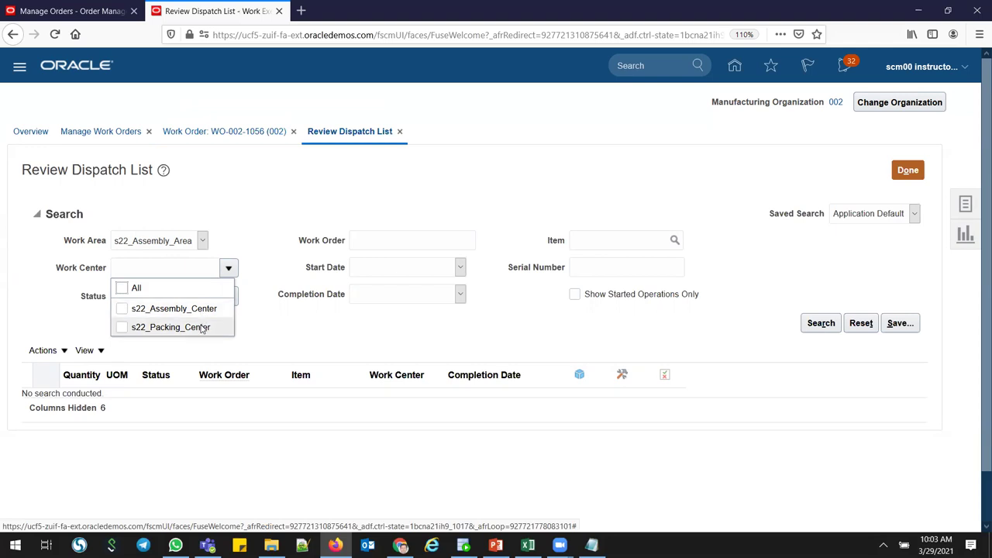
left_click(298, 337)
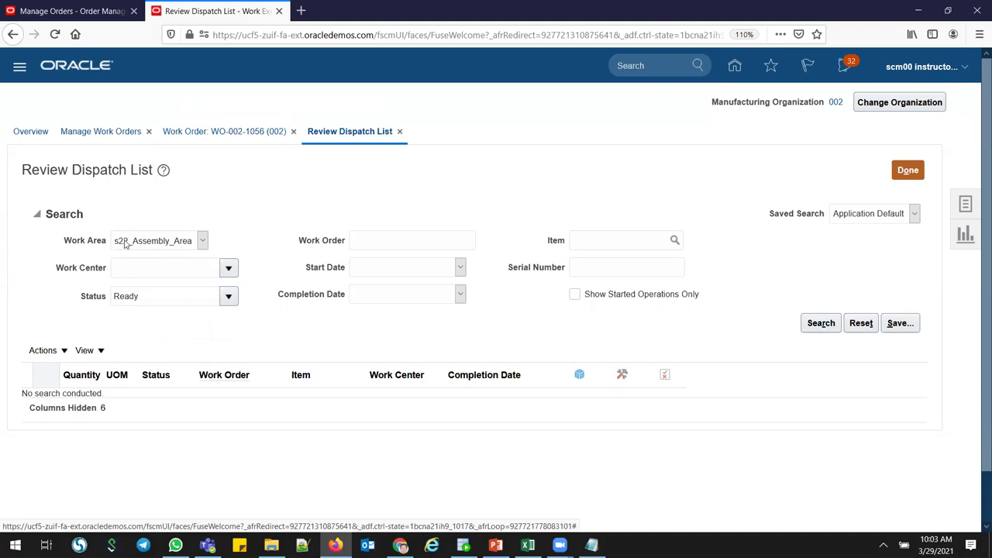
left_click(821, 324)
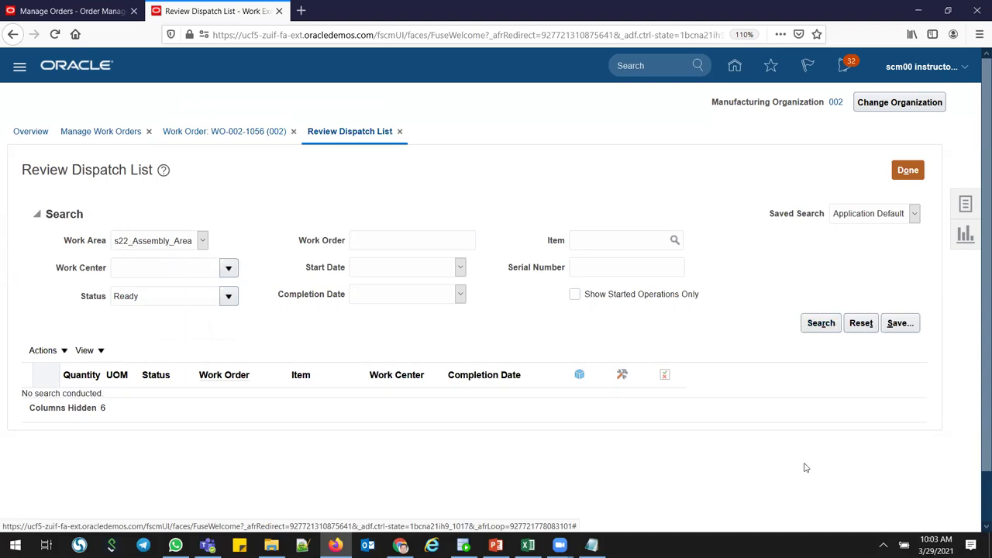
left_click(809, 330)
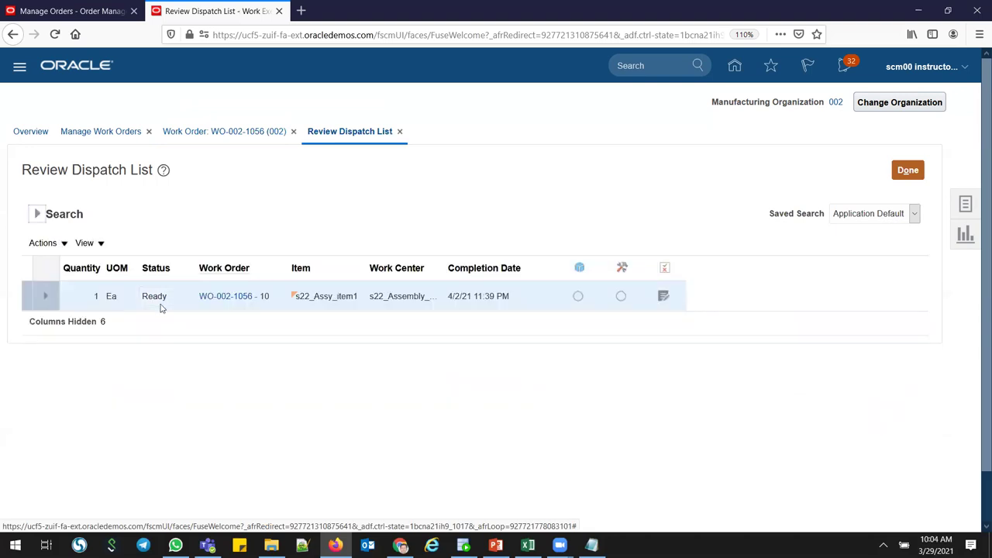
- Complete operation 10 with details for quantity 1, keeping the default component and resource quantities, and save it
left_click(45, 296)
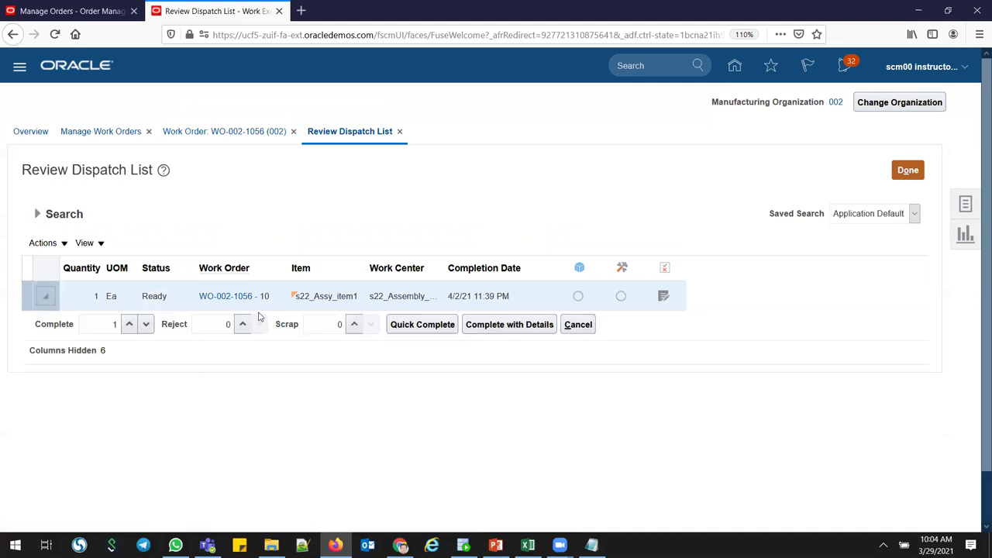
left_click(529, 328)
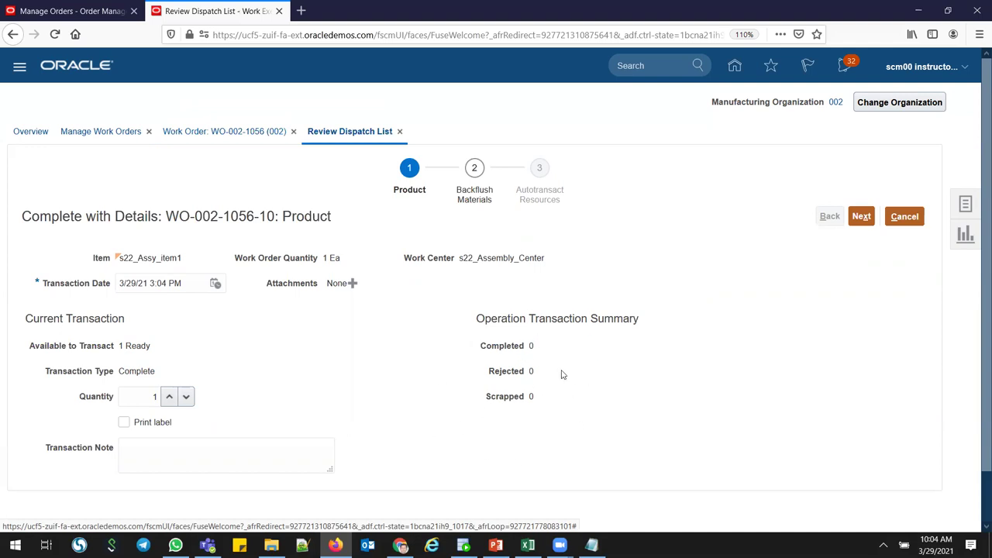
left_click(860, 216)
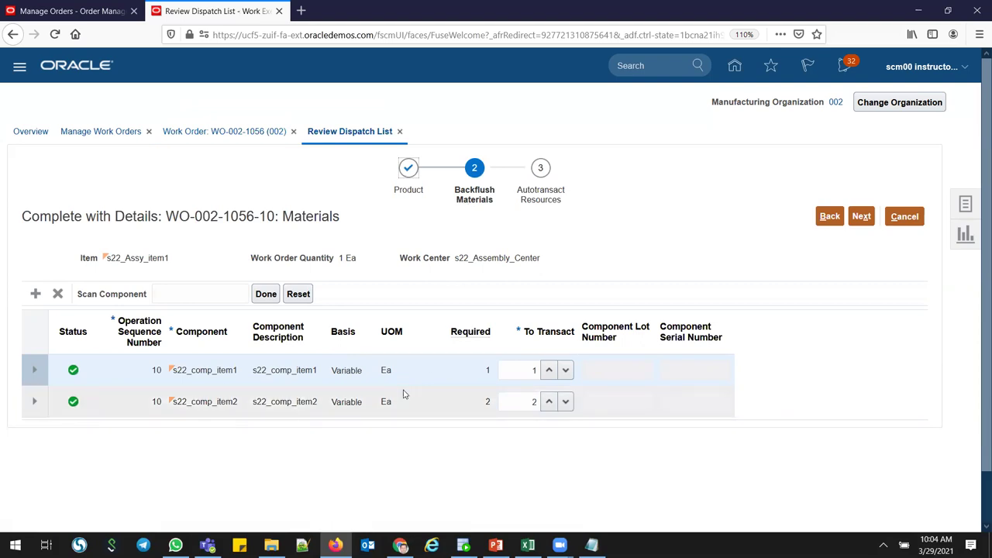
left_click(504, 370)
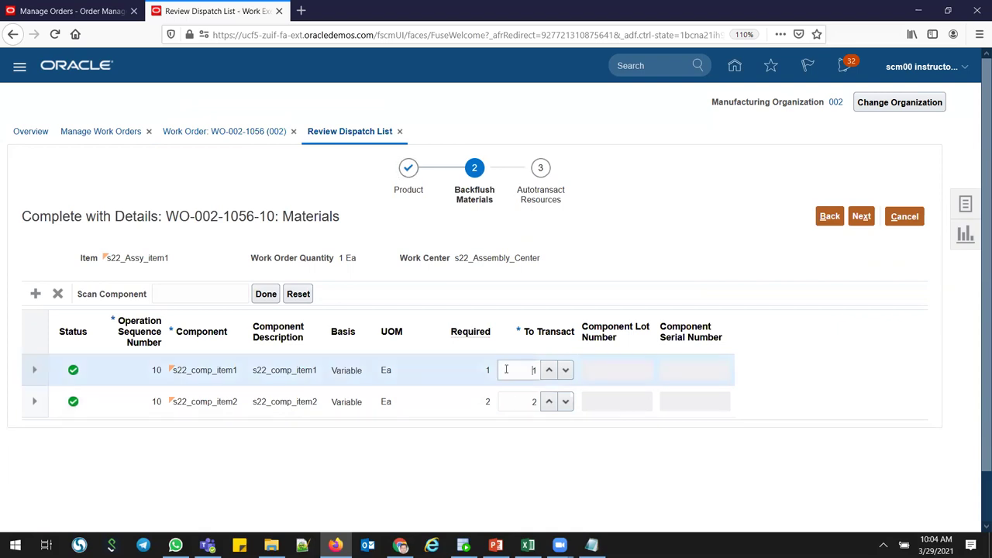
left_click(512, 410)
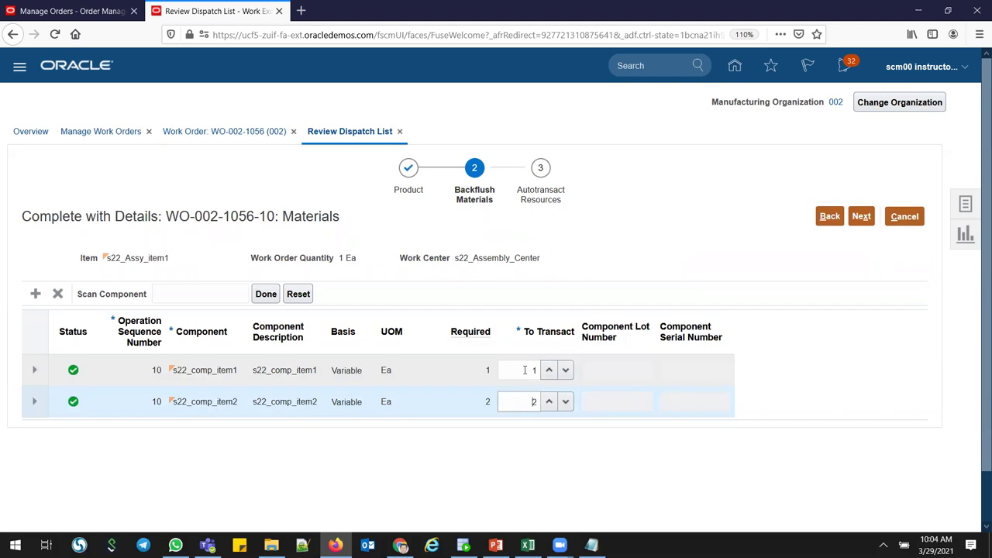
left_click(860, 219)
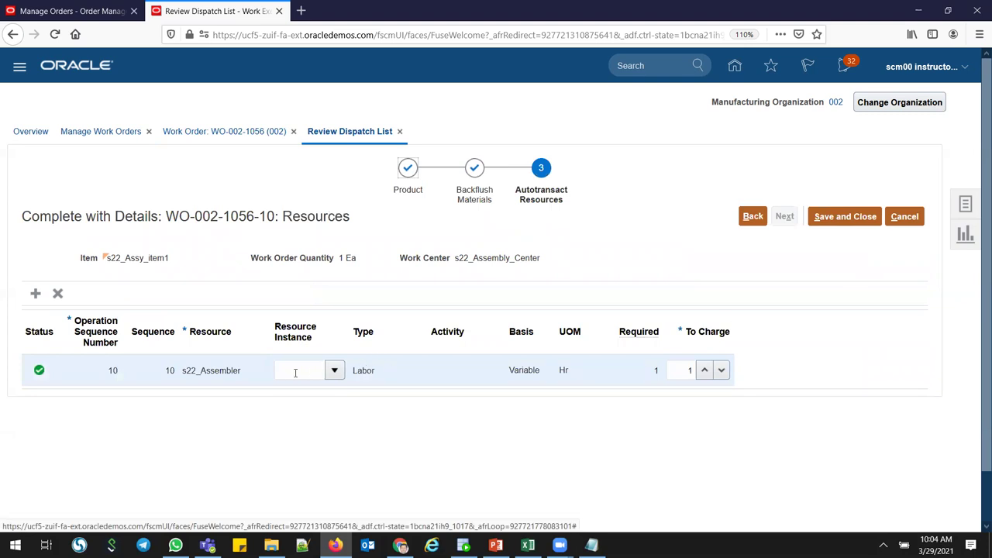
left_click(835, 218)
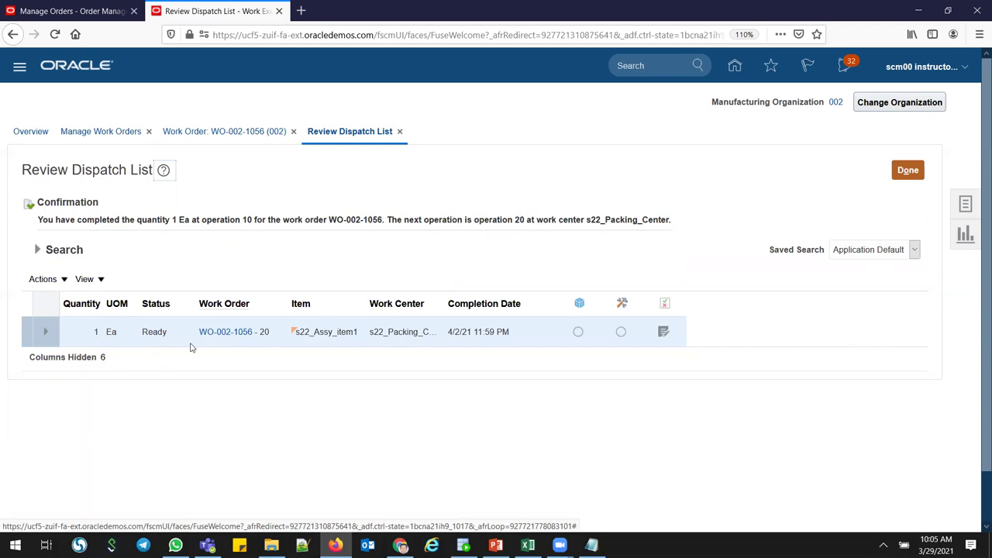
- Try to quick complete operation 20 of the work order for quantity 1
left_click(44, 332)
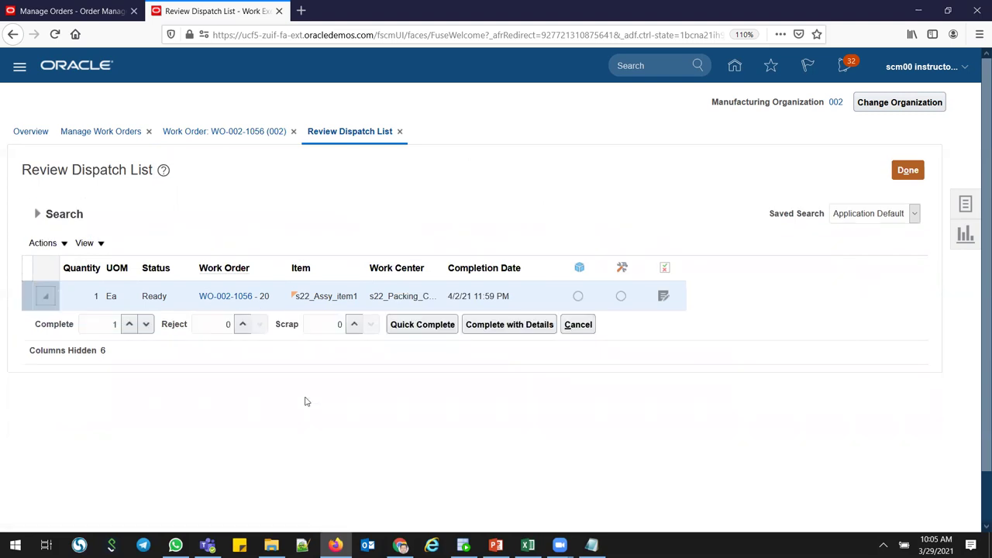
left_click(441, 326)
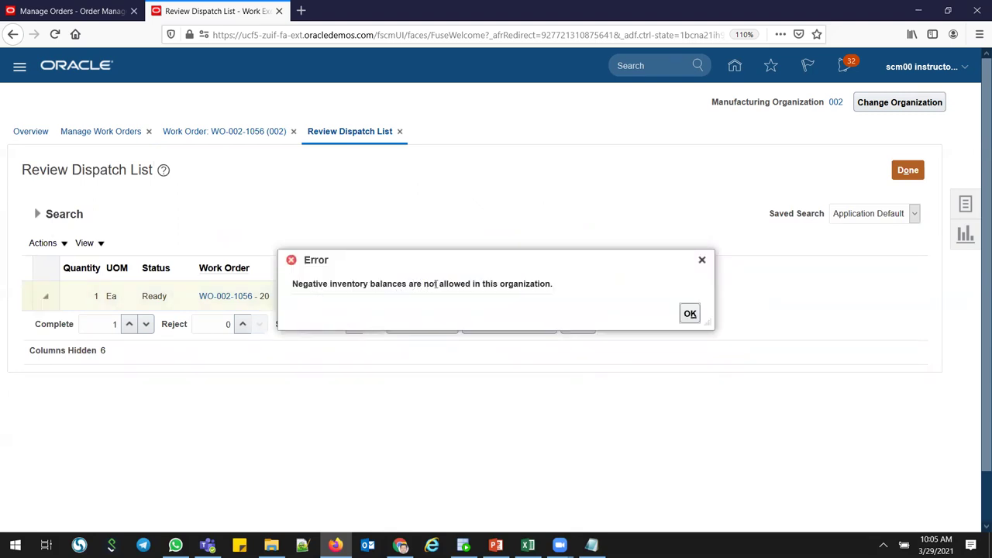
left_click_drag(553, 283, 286, 286)
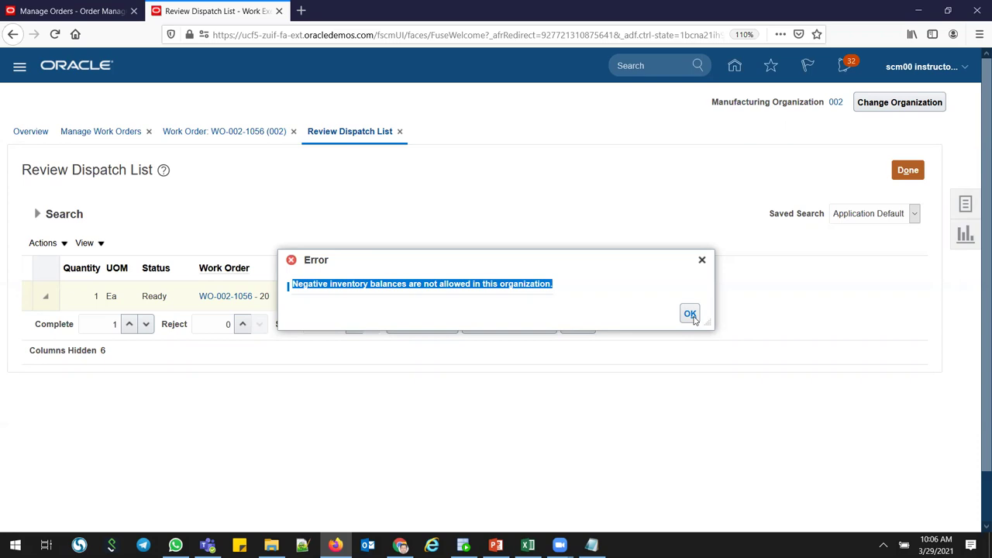
left_click(690, 314)
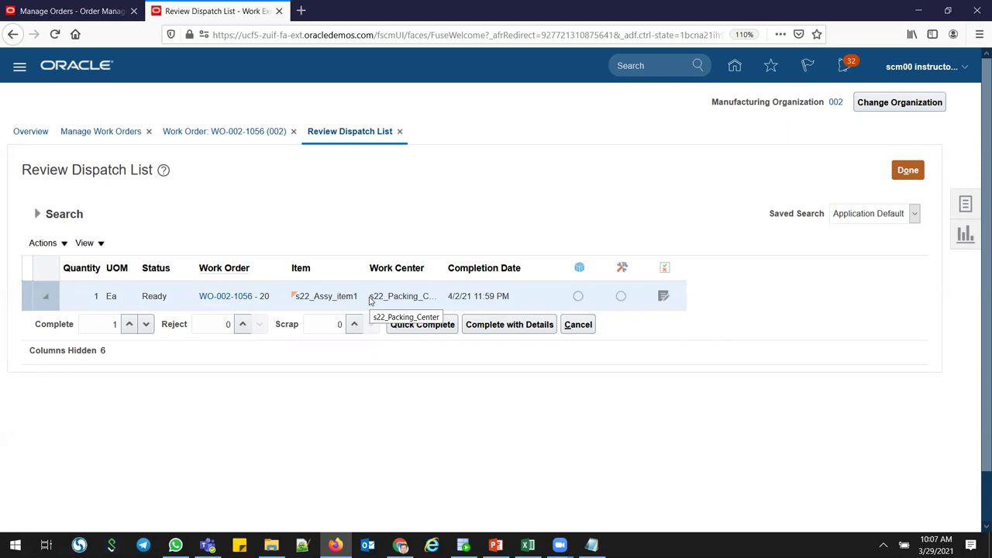
- Duplicate the dispatch list's browser tab, open Inventory Management under Supply Chain Execution in the duplicate, and show its tasks
right_click(229, 14)
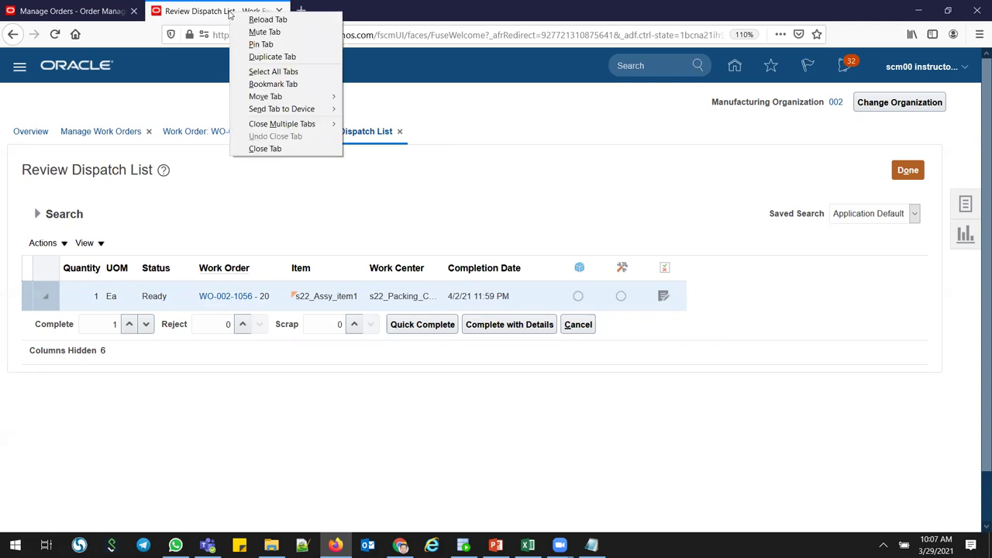
left_click(255, 58)
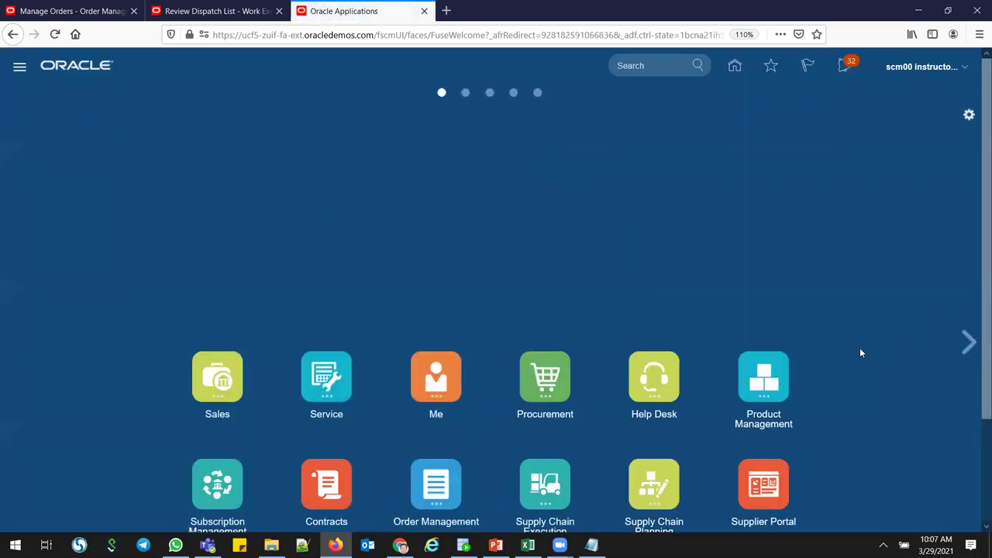
scroll(860, 353, "down", 2)
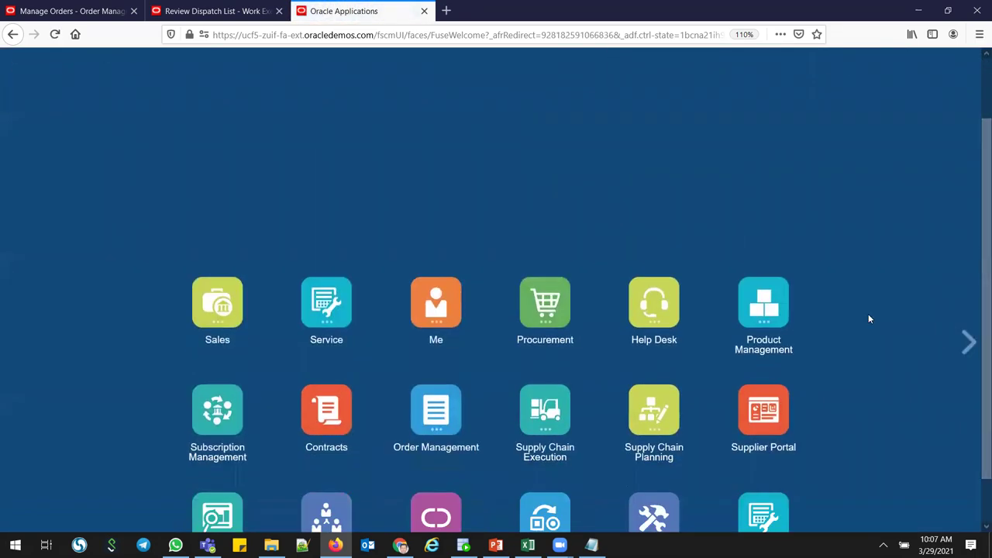
left_click(564, 418)
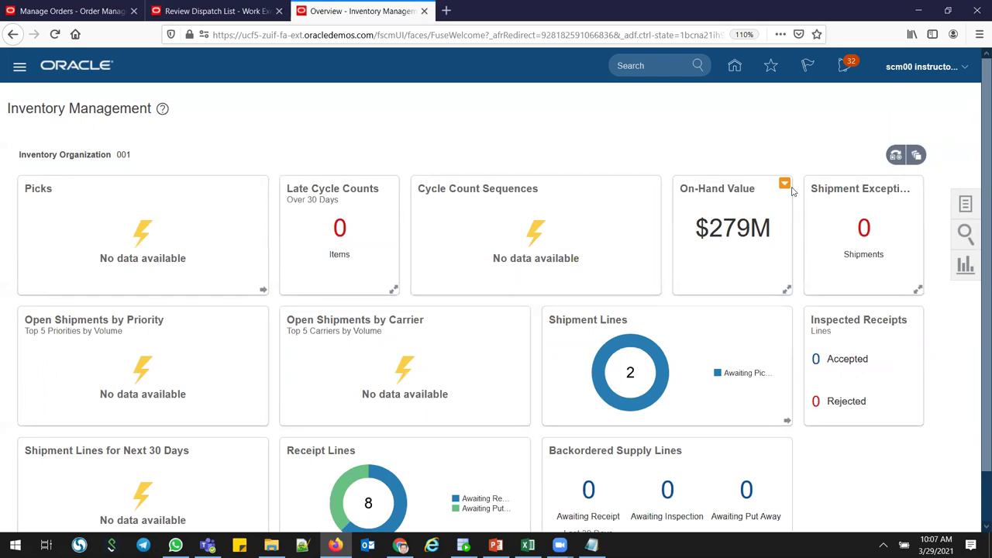
left_click(893, 250)
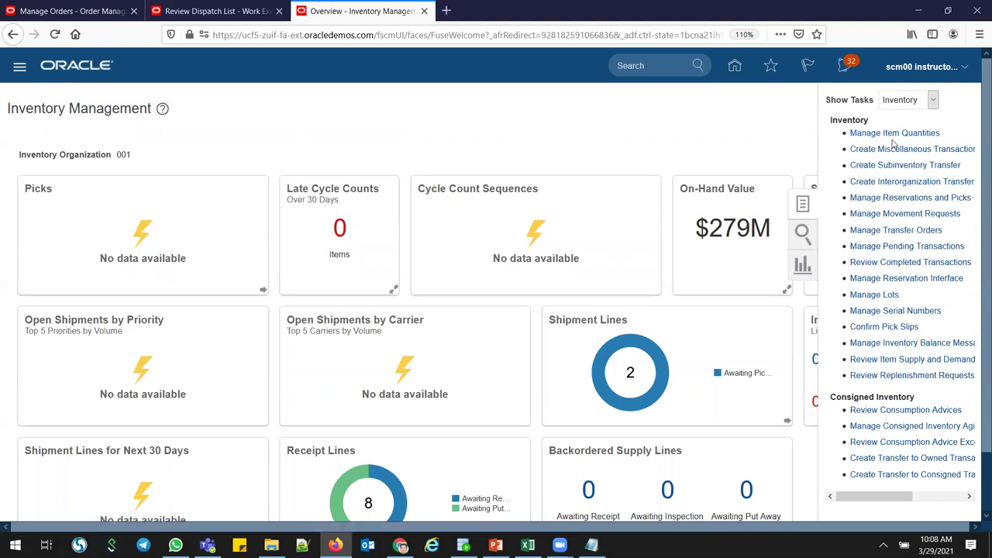
- Change the inventory organization to 002
left_click(892, 135)
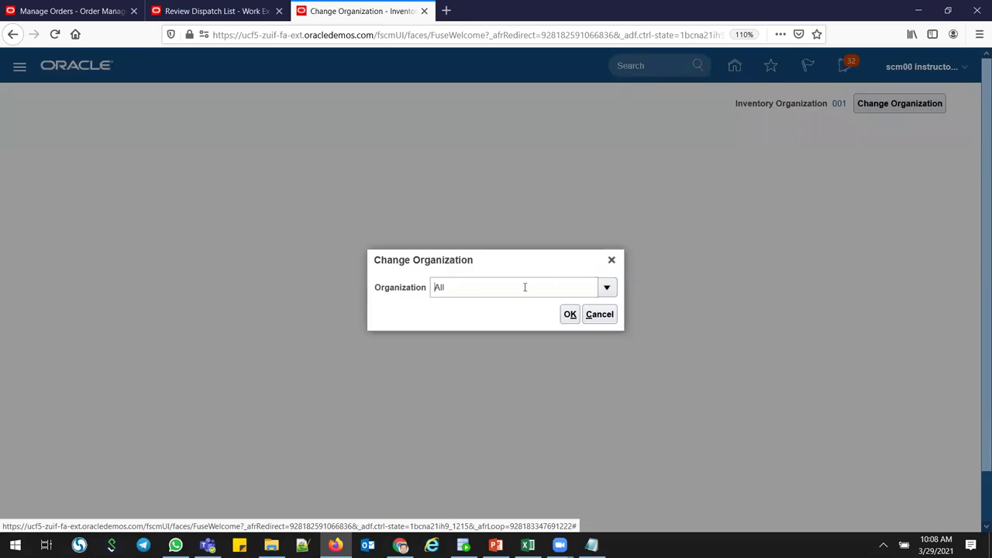
left_click(608, 288)
left_click(440, 354)
left_click(570, 316)
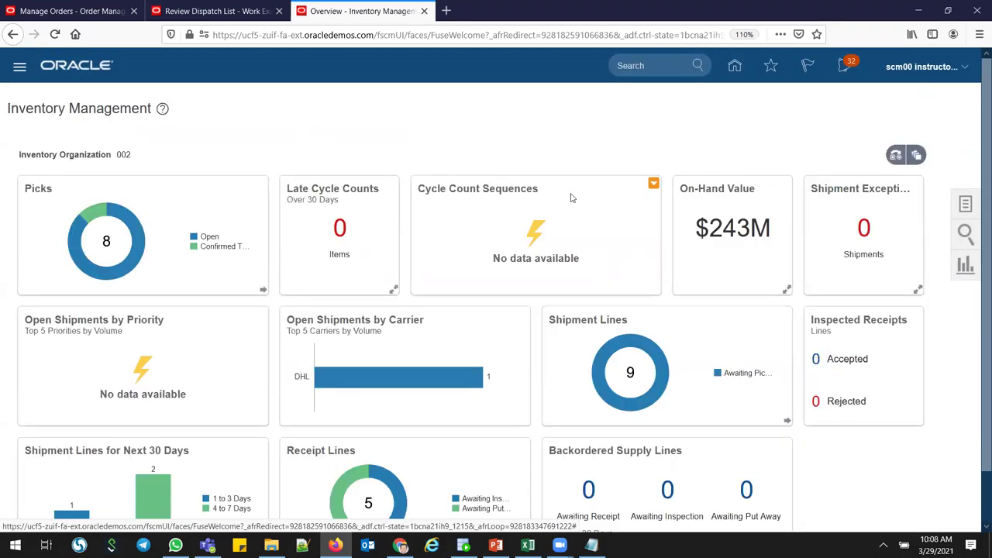
- Open Manage Item Quantities and search for the on-hand quantity of s22_comp_item3 in organization 002
left_click(965, 203)
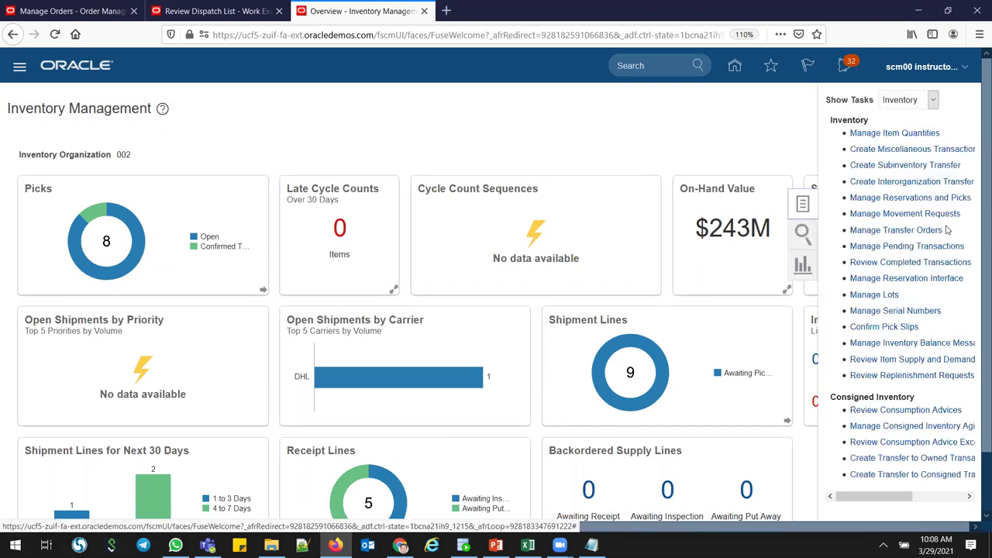
left_click(883, 133)
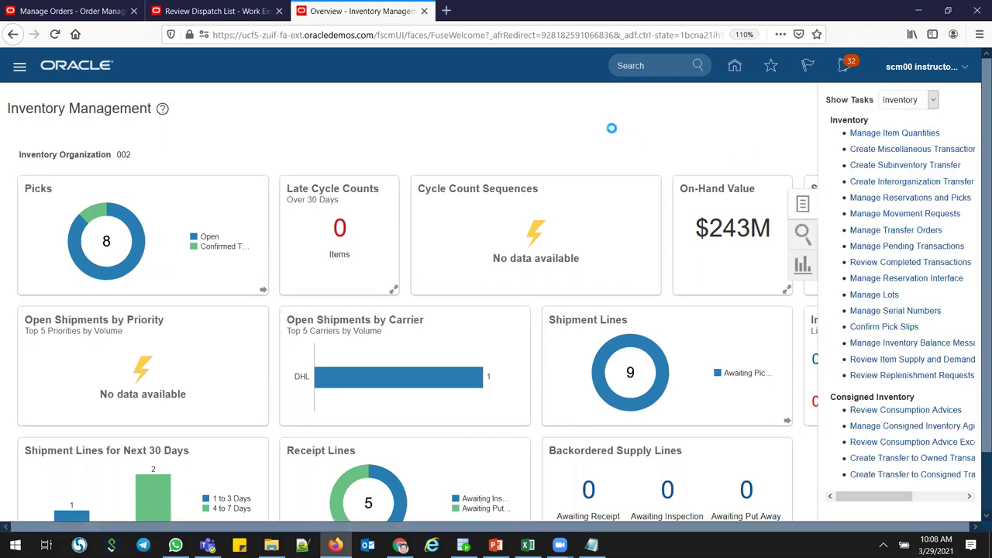
left_click(150, 213)
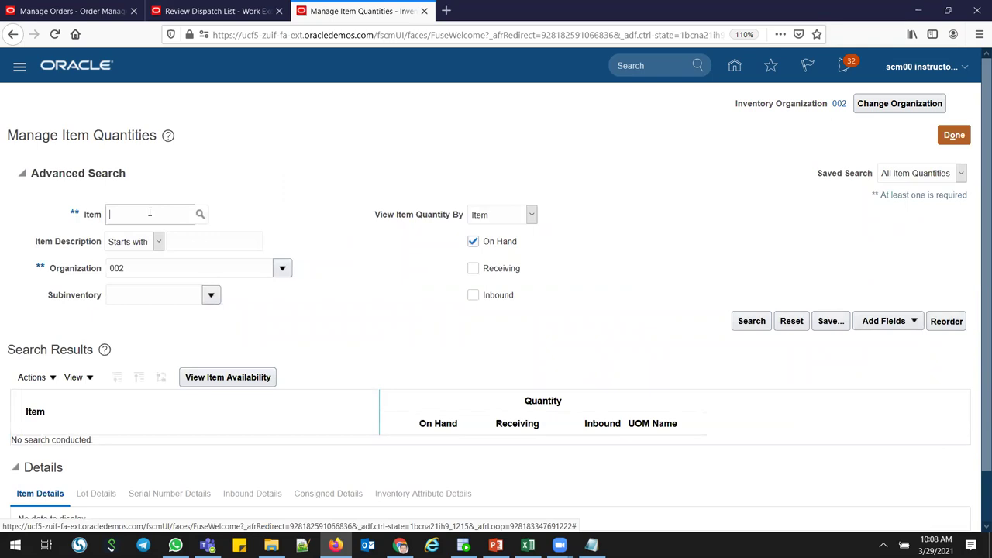
type("s22")
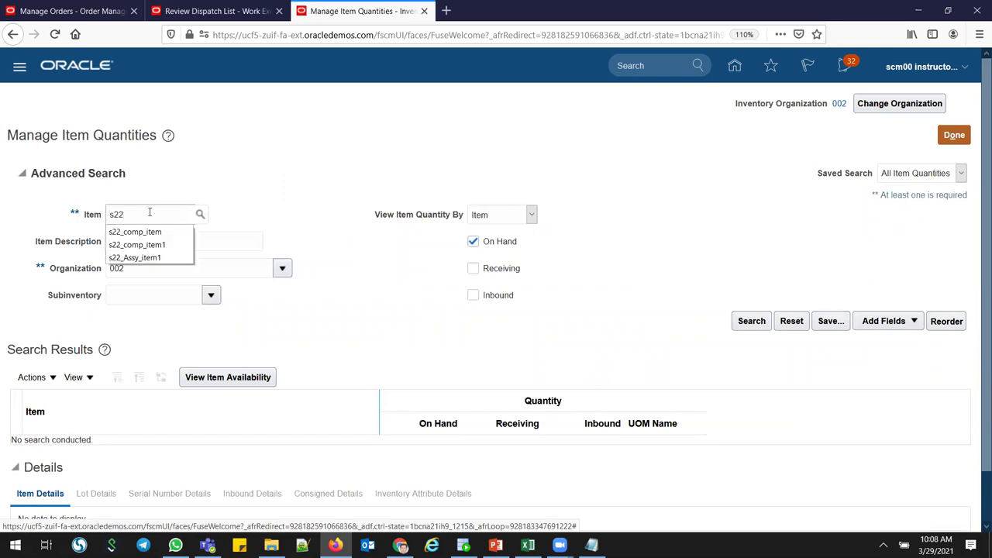
type("_comp_item3")
left_click(327, 302)
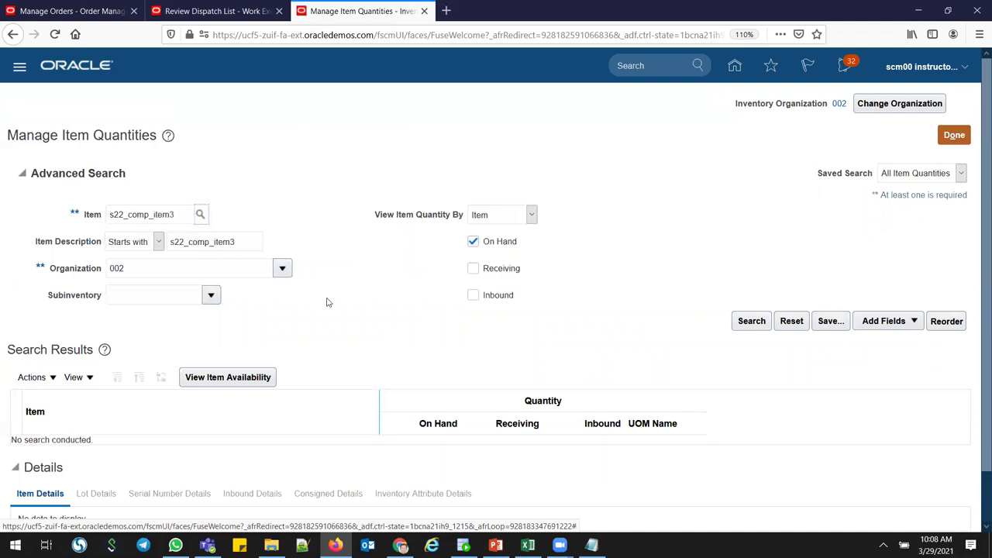
left_click(763, 320)
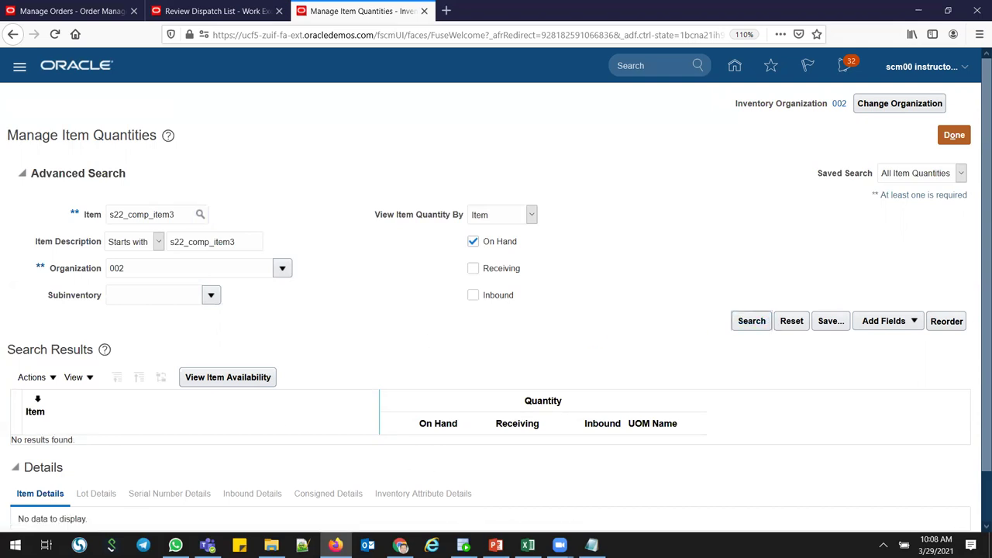
- Start a transfer order request from Manage Item Quantities and enter s22_comp_item3 as the requested item
left_click(51, 378)
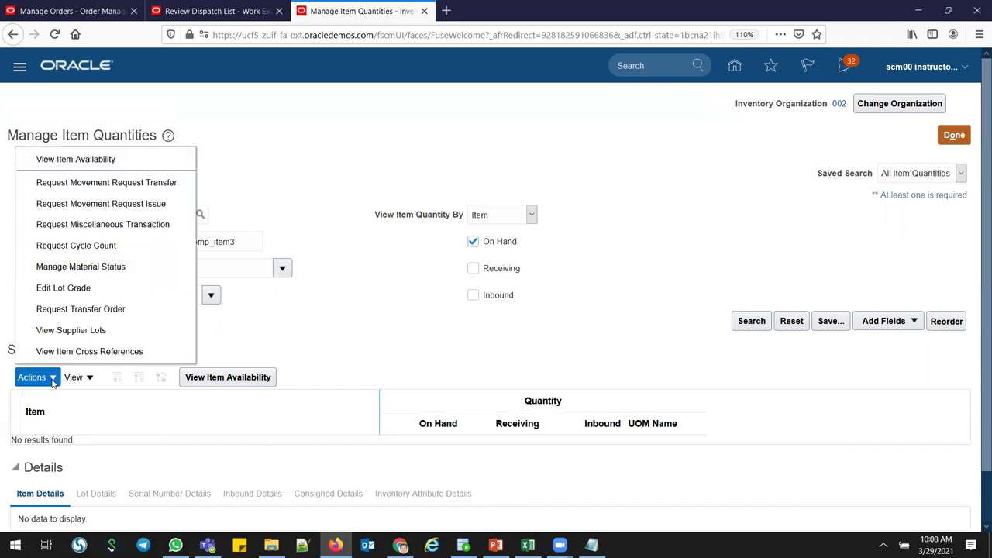
left_click(62, 310)
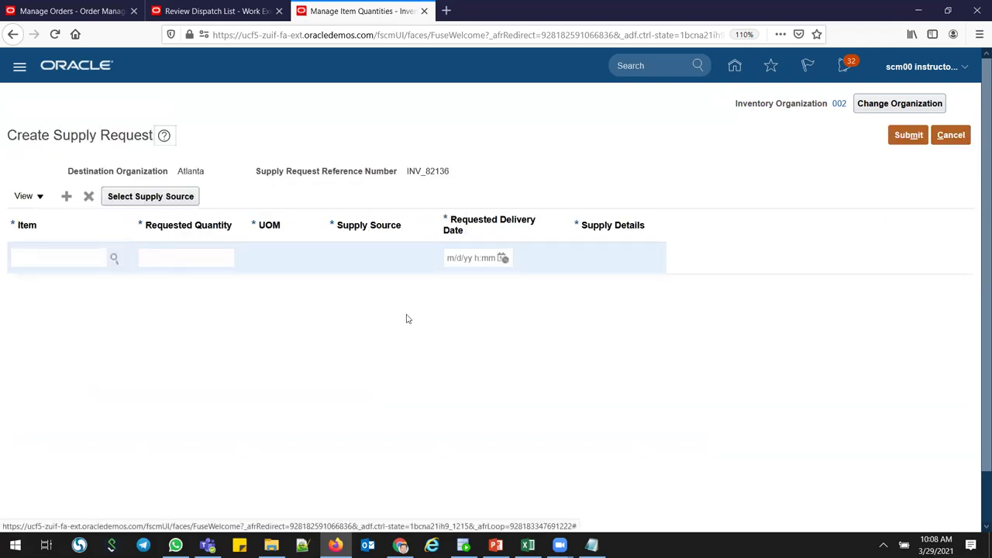
left_click(49, 256)
type("s22_comp_")
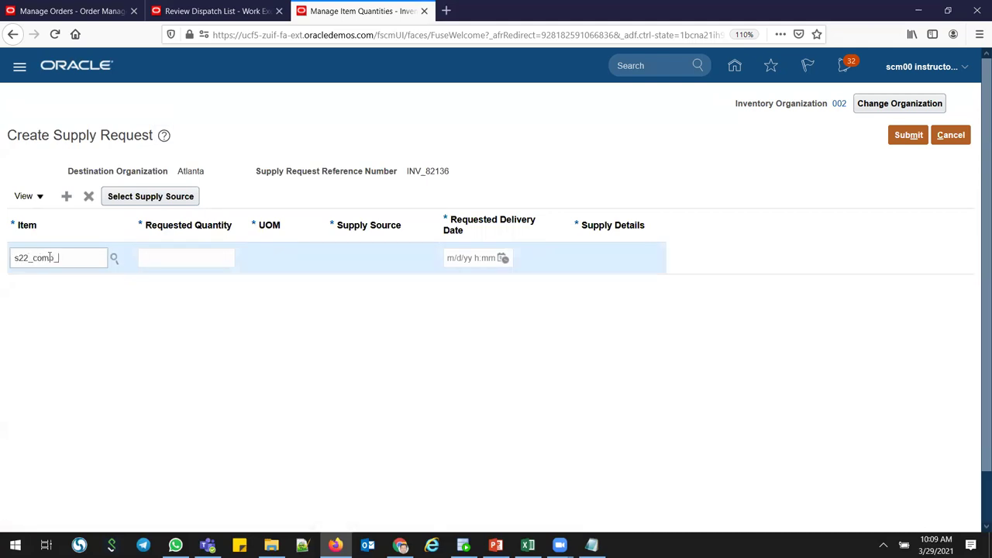
type("item3")
left_click(183, 339)
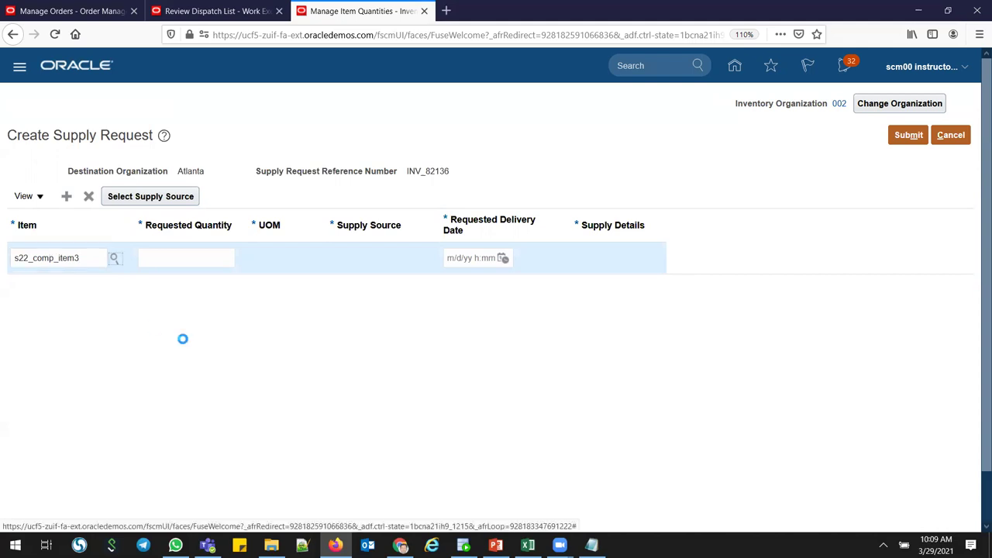
- Set the supply request line's requested quantity to 3 and its requested delivery date to 3/29/21 3:08 PM
left_click(177, 259)
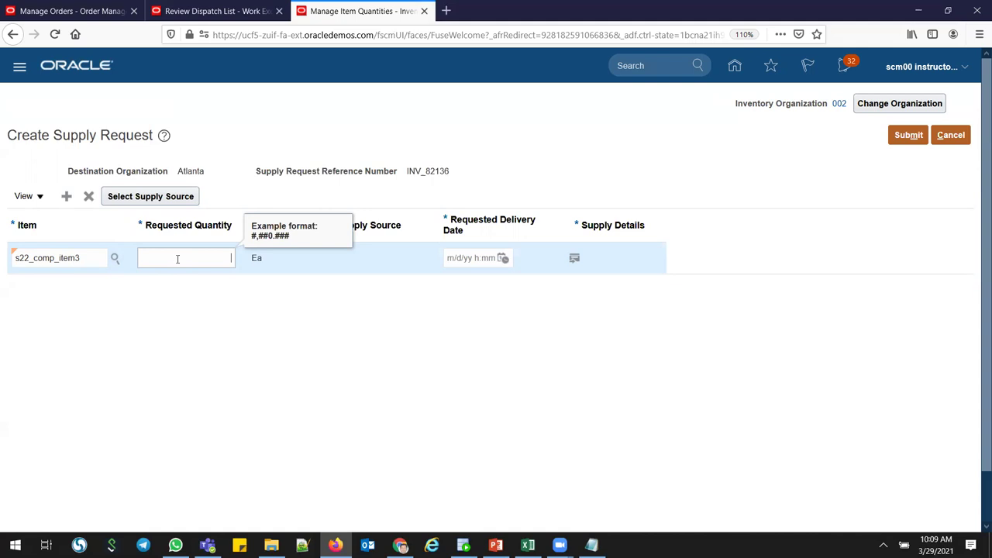
type("3")
key("Tab")
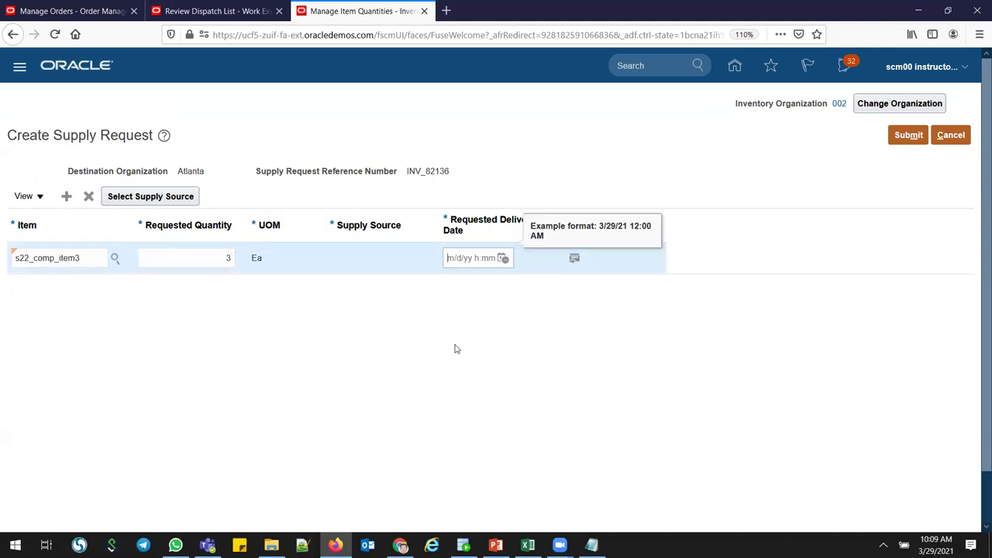
left_click(503, 258)
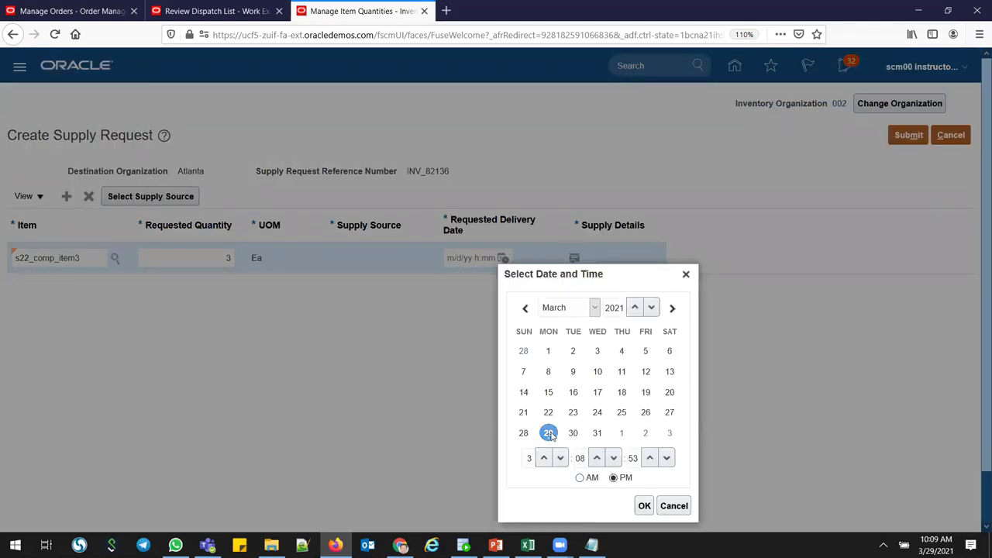
left_click(644, 505)
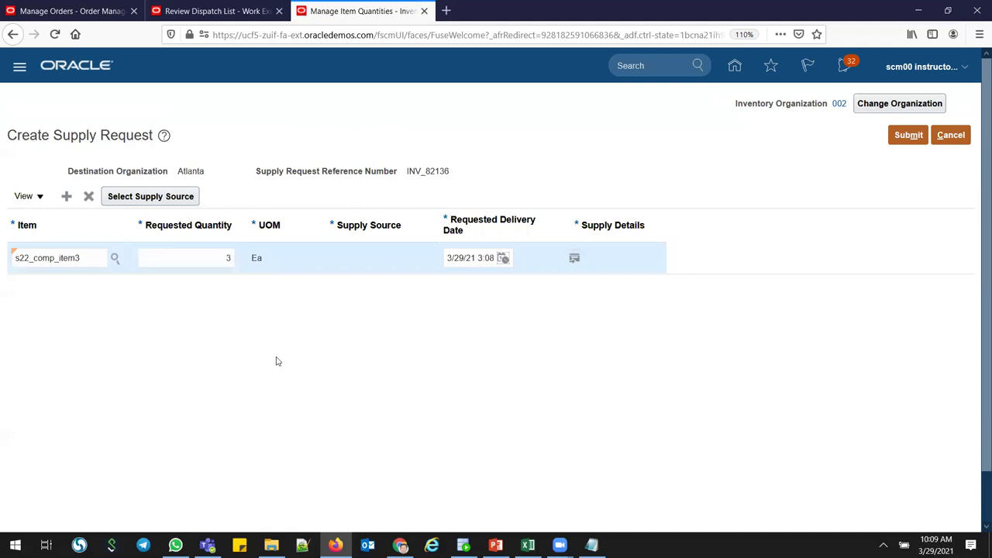
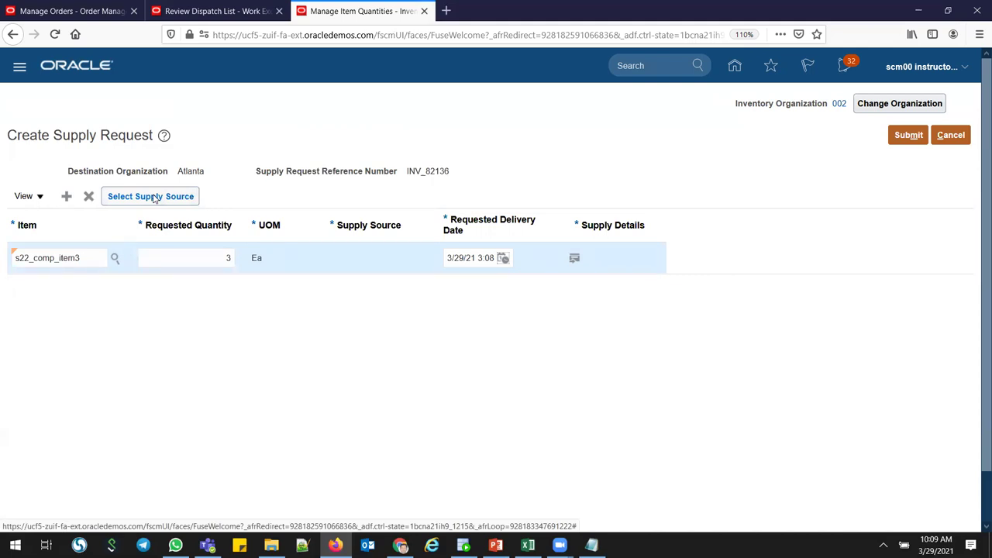
- Choose the Seattle transfer ranked 1, shipped by DHL air, as the supply source for the s22_comp_item3 request line
left_click(154, 199)
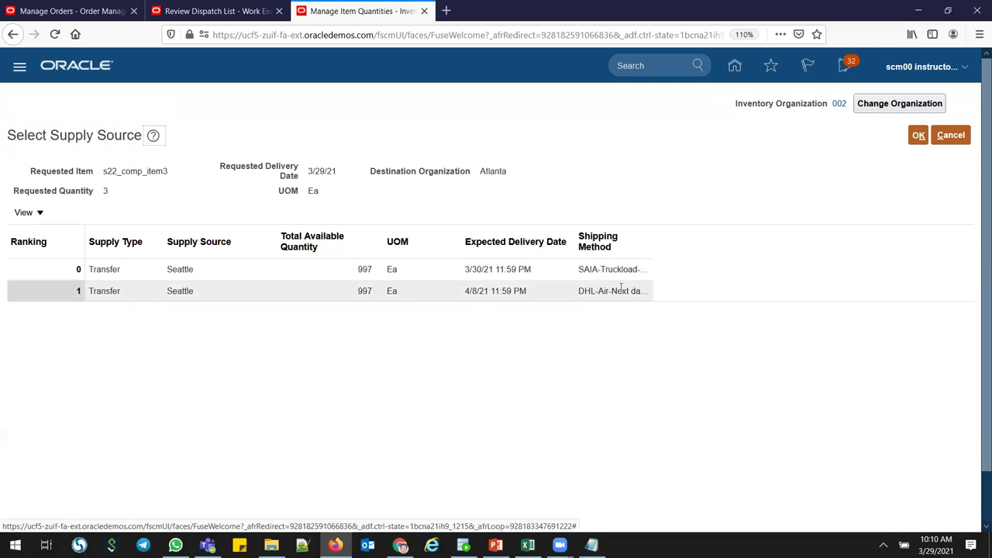
left_click(89, 297)
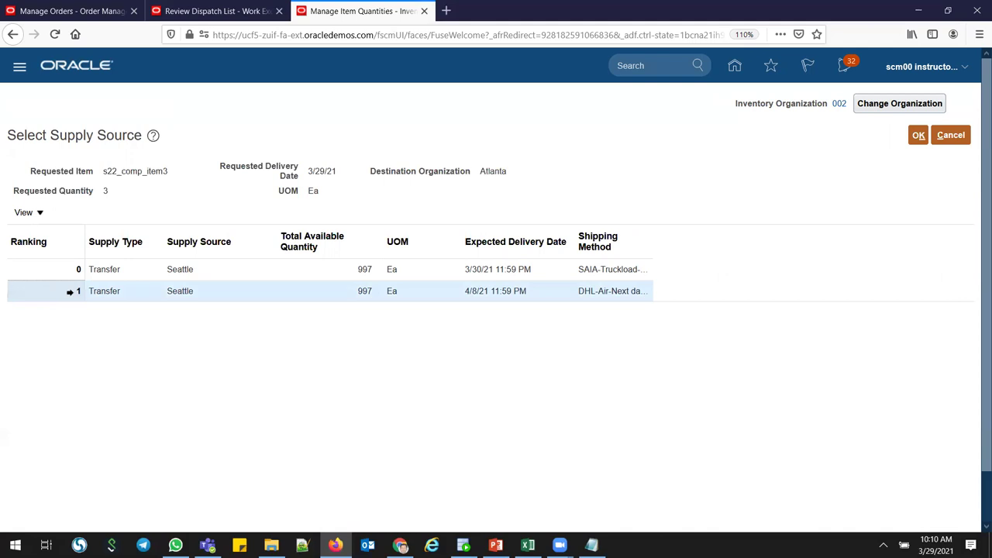
- Accept the Seattle DHL-Air transfer as supply source and set the s22_comp_item3 line's destination subinventory to Stores
left_click(918, 134)
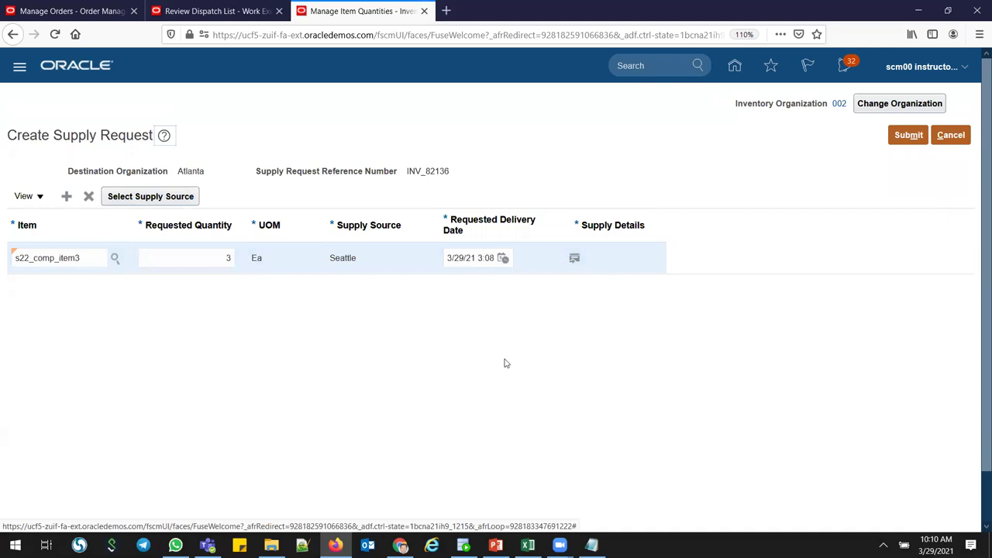
left_click(574, 258)
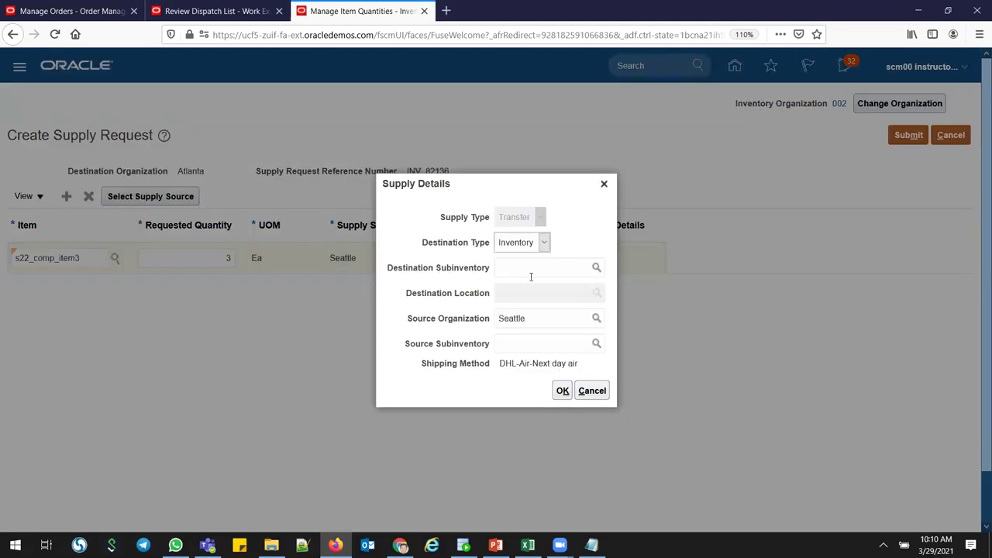
left_click(527, 270)
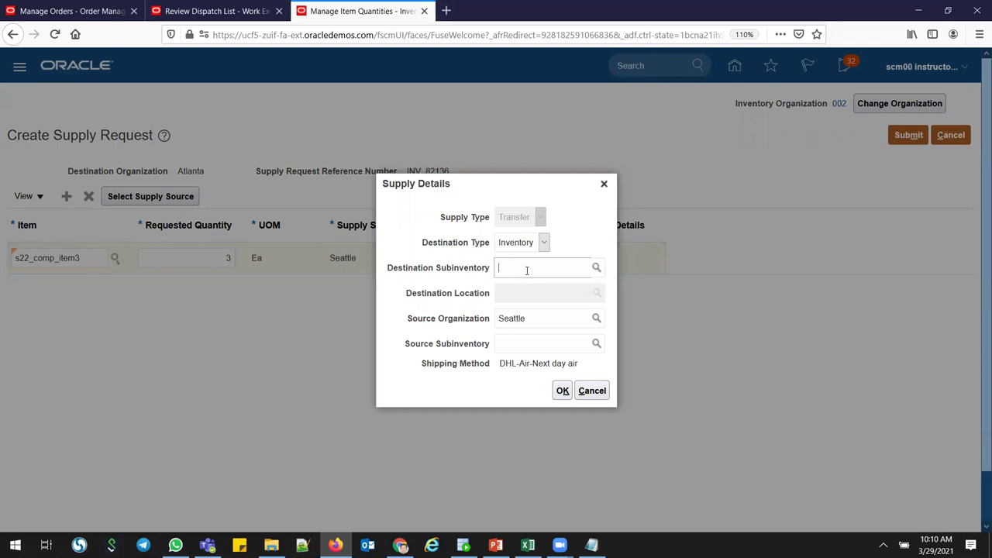
type("stores")
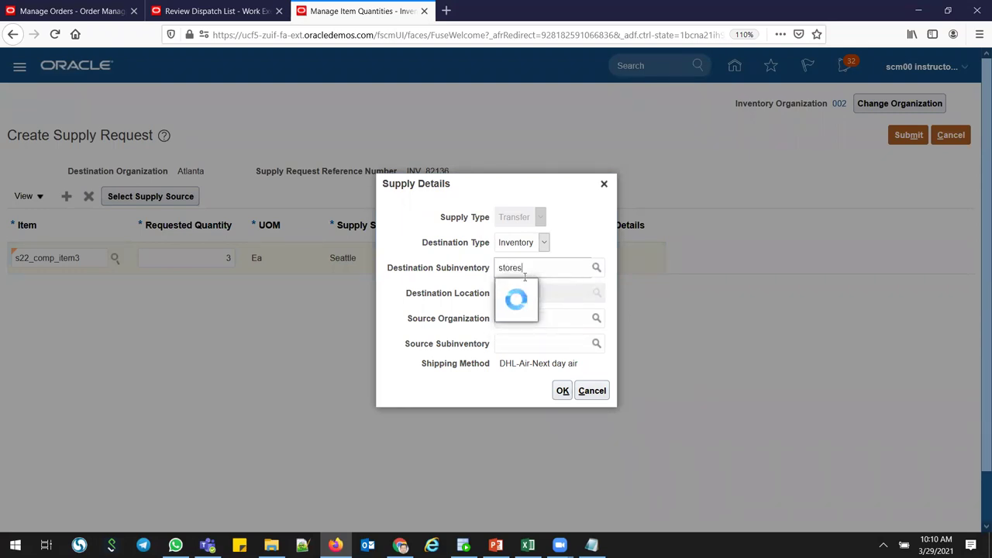
left_click(526, 292)
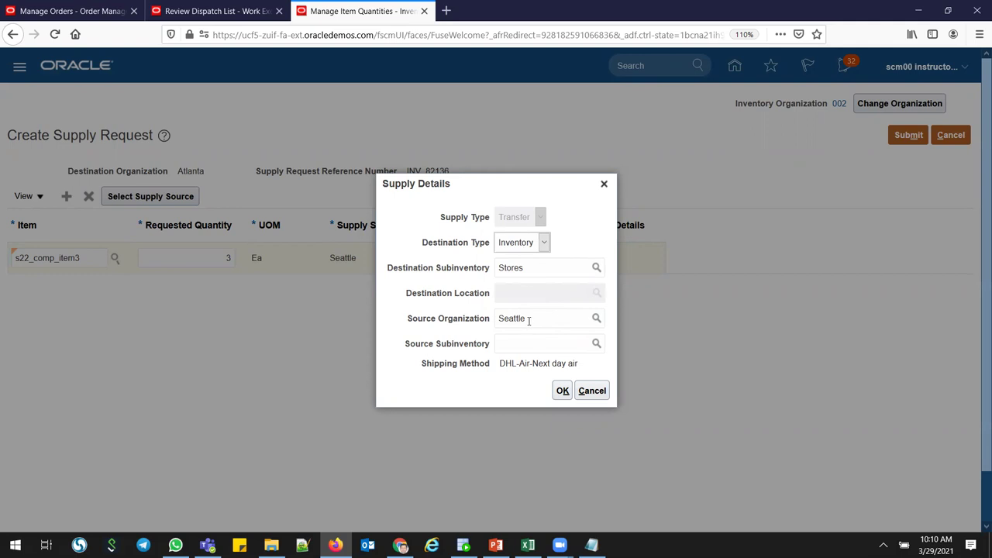
left_click(537, 343)
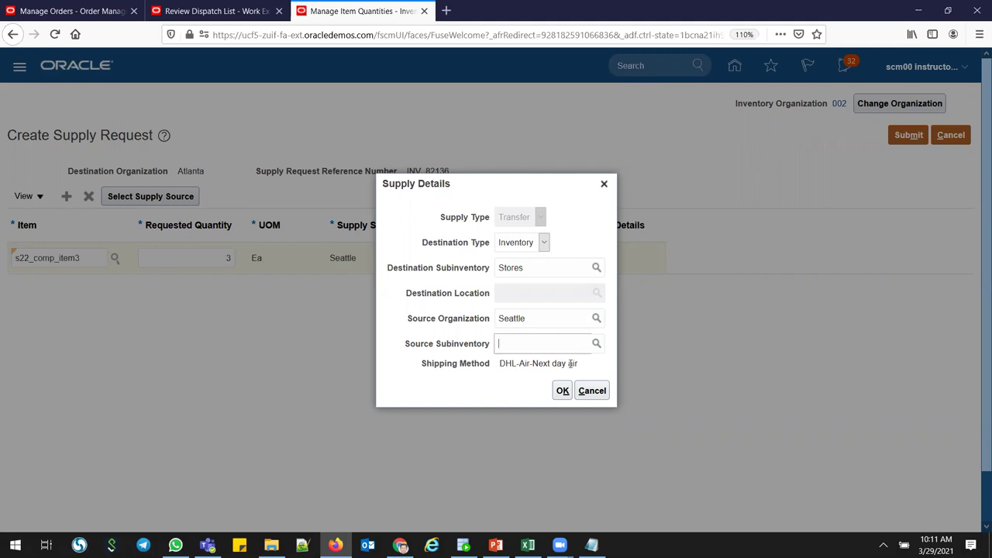
left_click(561, 390)
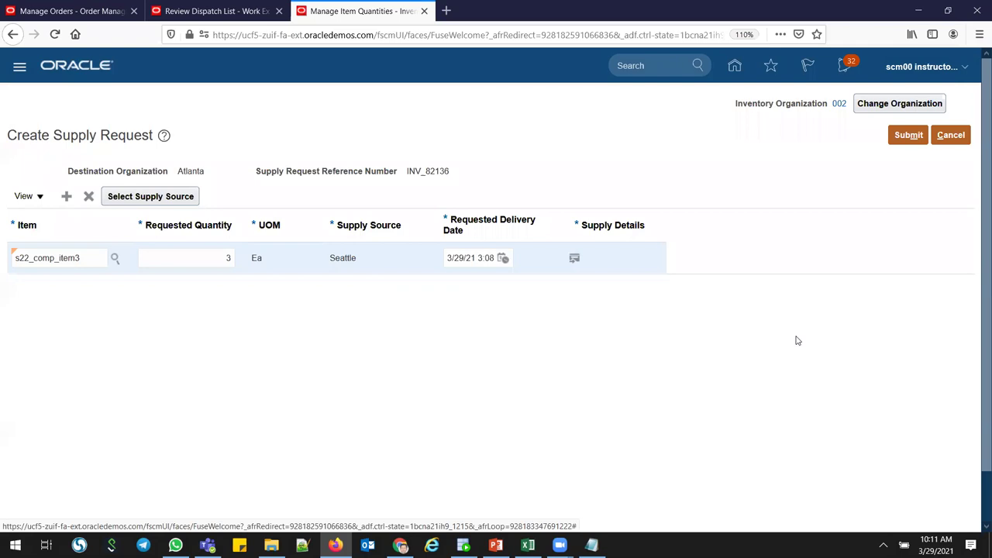
- Submit the supply request, copy its reference number into the Notepad notes and dismiss the confirmation
left_click(898, 138)
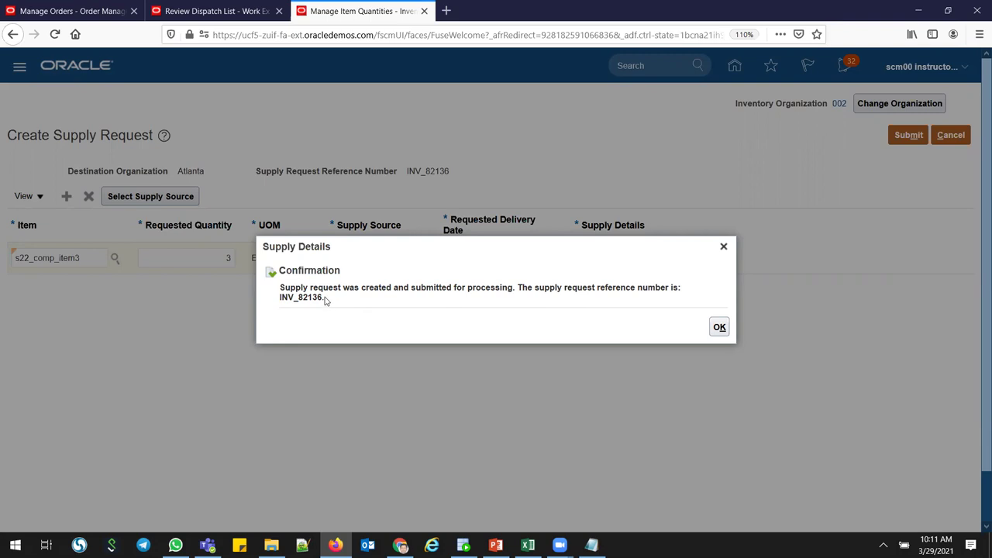
left_click_drag(322, 297, 280, 298)
key("ctrl+c")
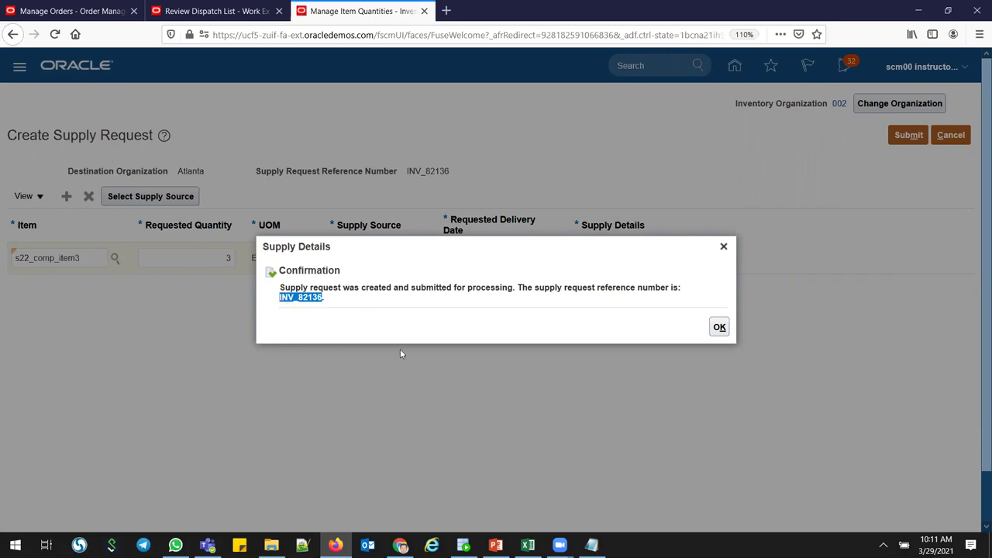
left_click(591, 544)
key("ctrl+v")
key("alt+Tab")
left_click(725, 330)
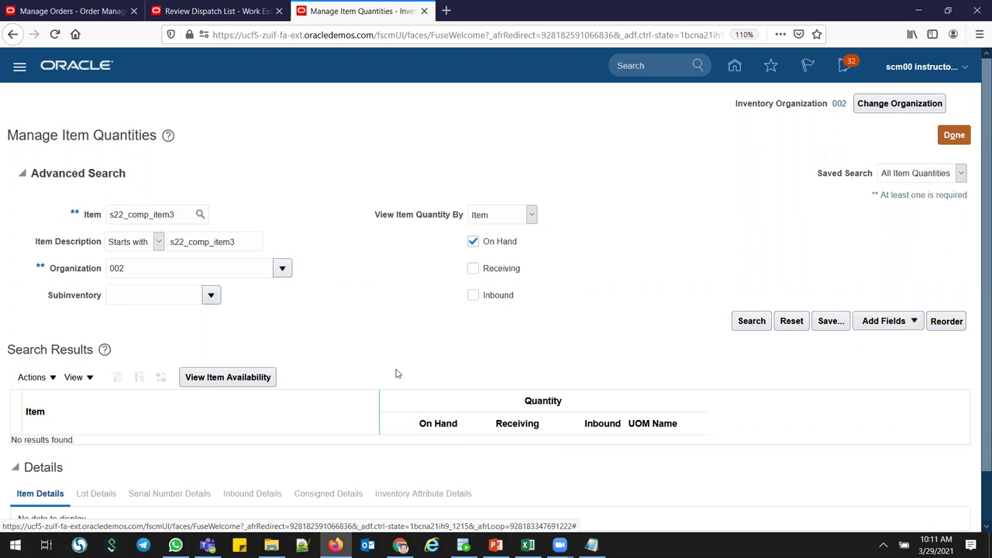
- Refresh the s22_Assy_item1 supply order in the order management session, check its orchestration plan and close the supply order
left_click(80, 14)
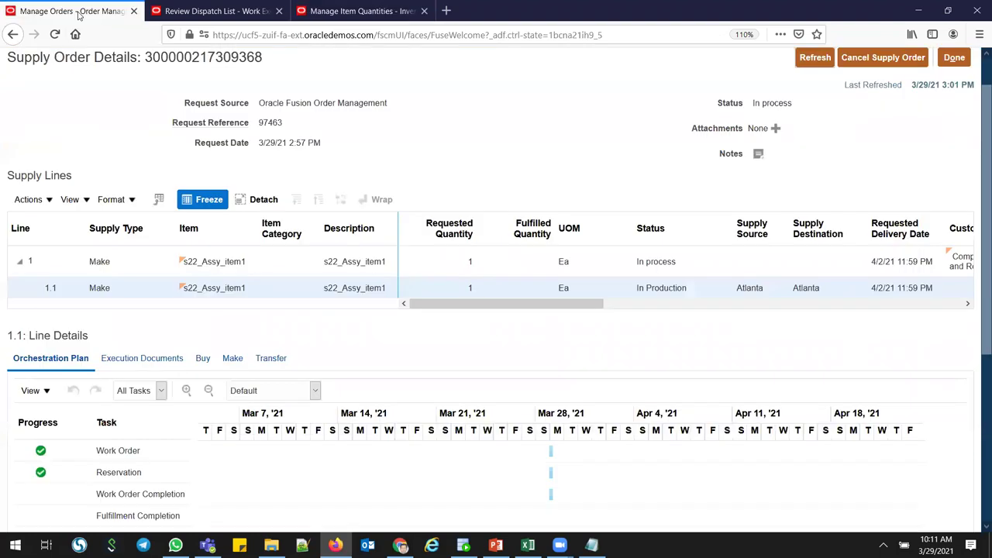
scroll(978, 250, "up", 1)
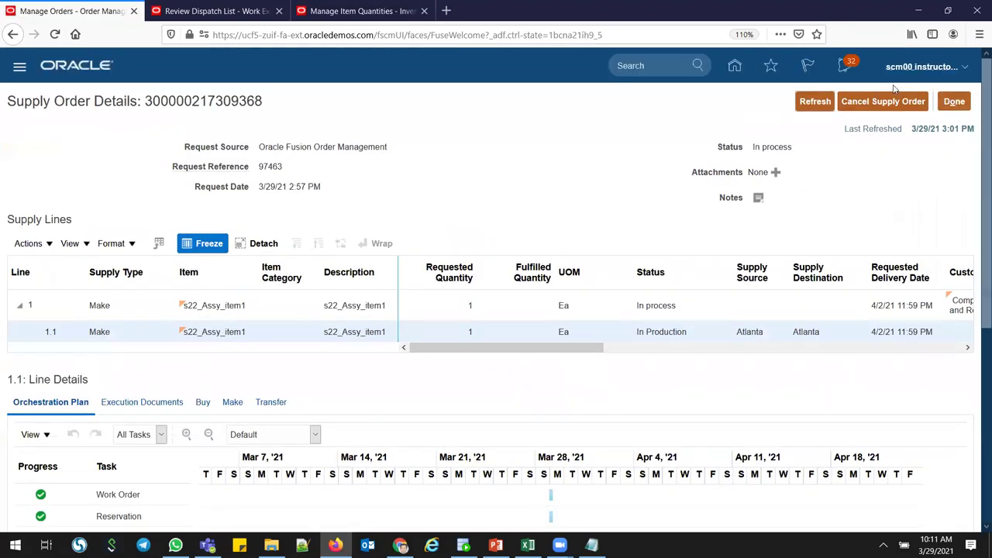
left_click(815, 101)
scroll(978, 288, "down", 2)
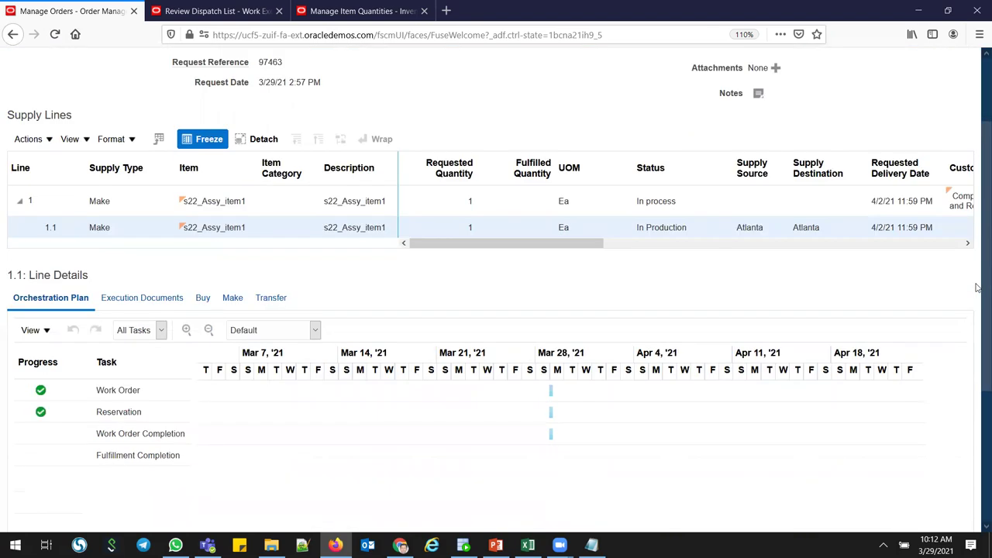
scroll(976, 288, "up", 2)
left_click(954, 102)
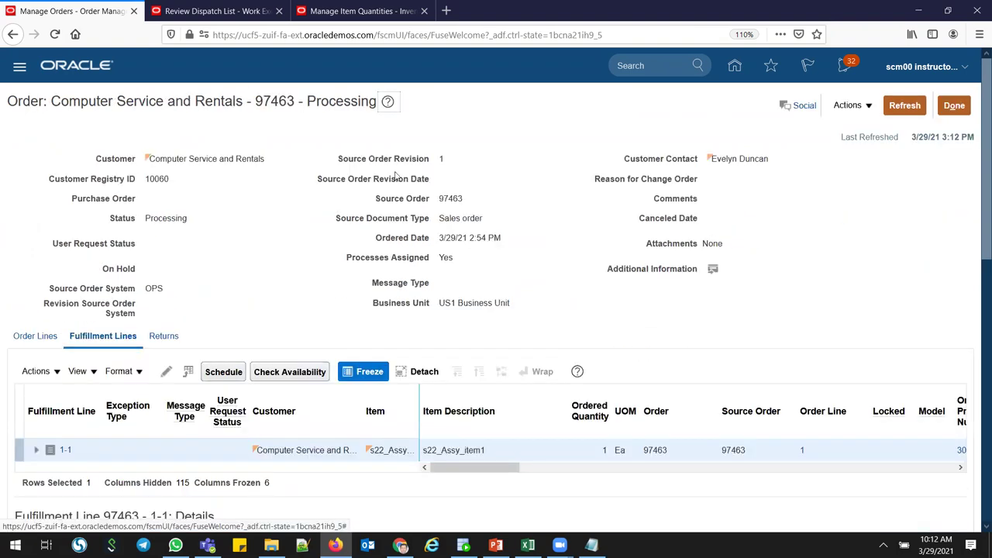
- Duplicate the Manage Item Quantities session in a new browser tab and open Supply Orchestration under Supply Chain Execution there
left_click(221, 11)
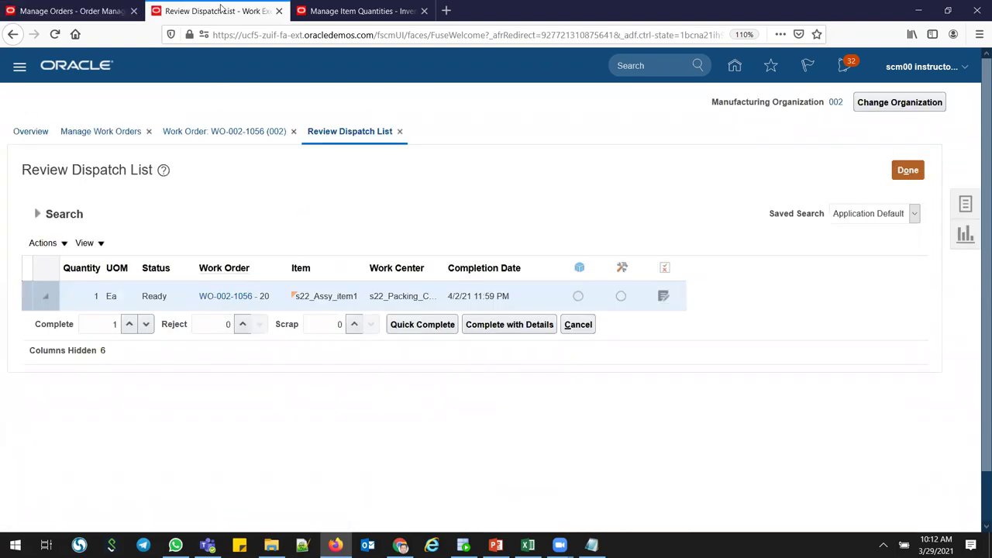
key("ctrl+Tab")
right_click(318, 10)
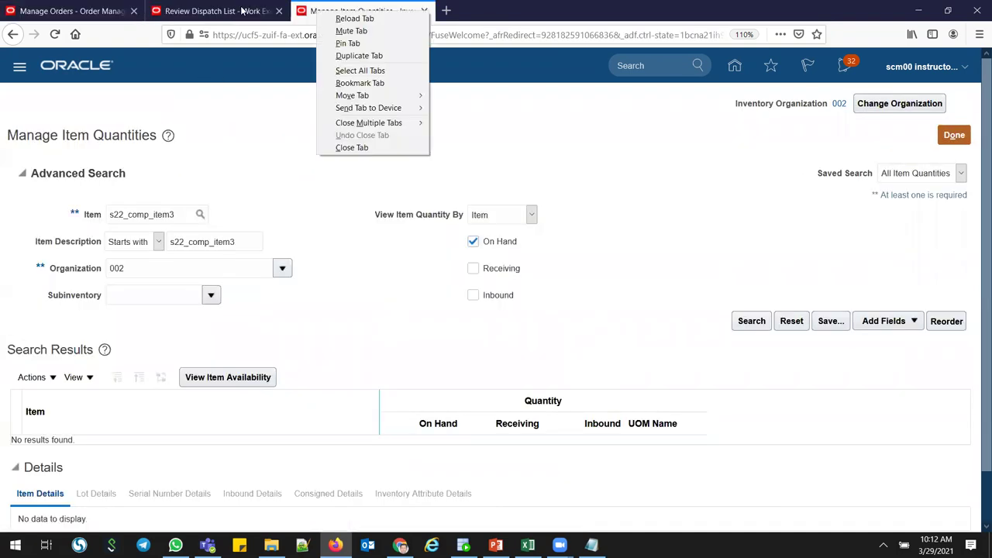
left_click(345, 57)
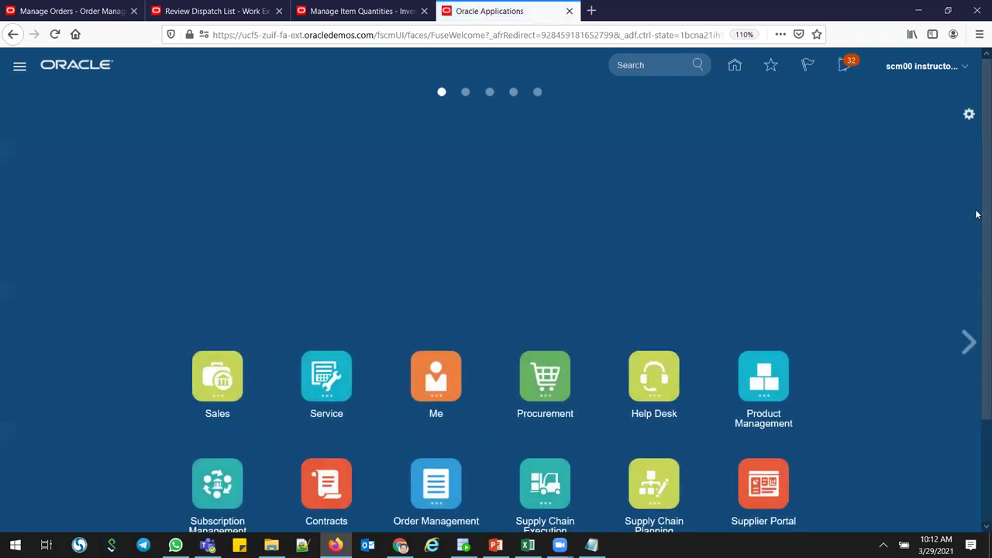
left_click_drag(981, 212, 981, 315)
left_click(540, 373)
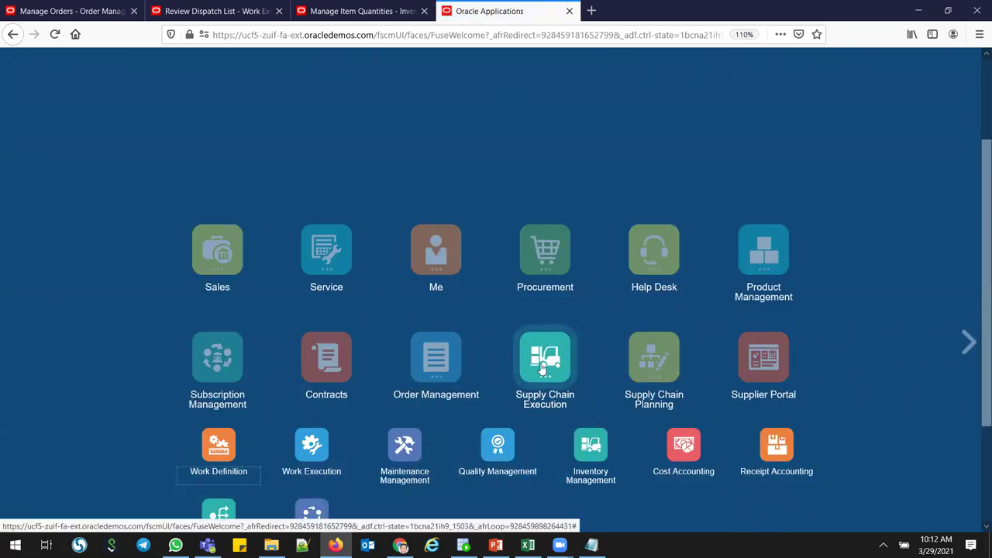
left_click_drag(976, 252, 976, 299)
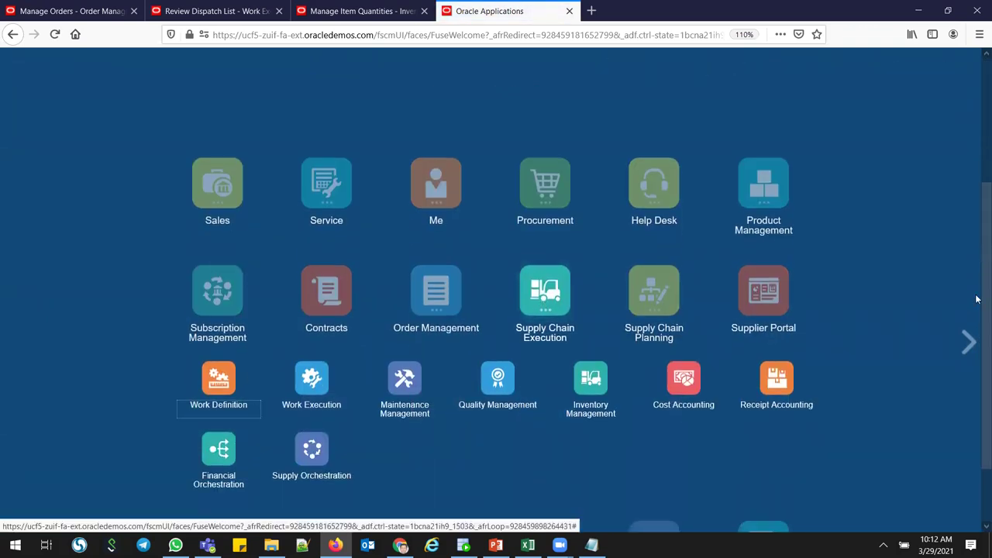
left_click(319, 449)
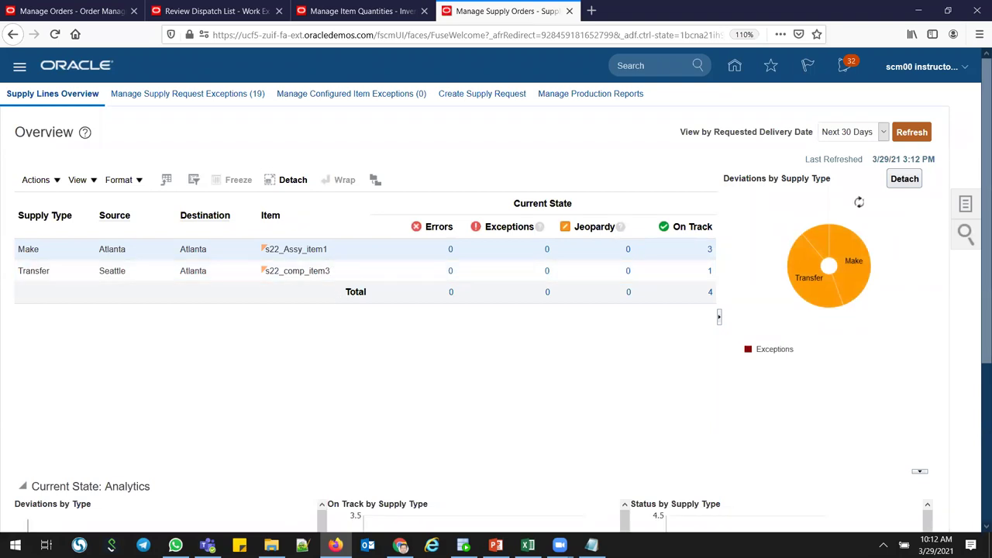
- Open the Manage Supply Lines task from the Supply Orchestration overview
left_click(965, 203)
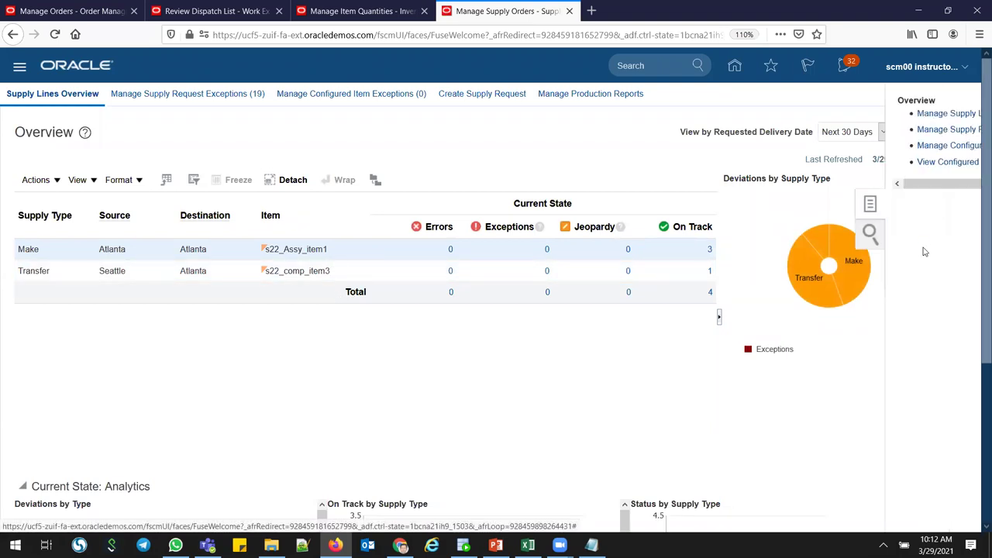
left_click(917, 114)
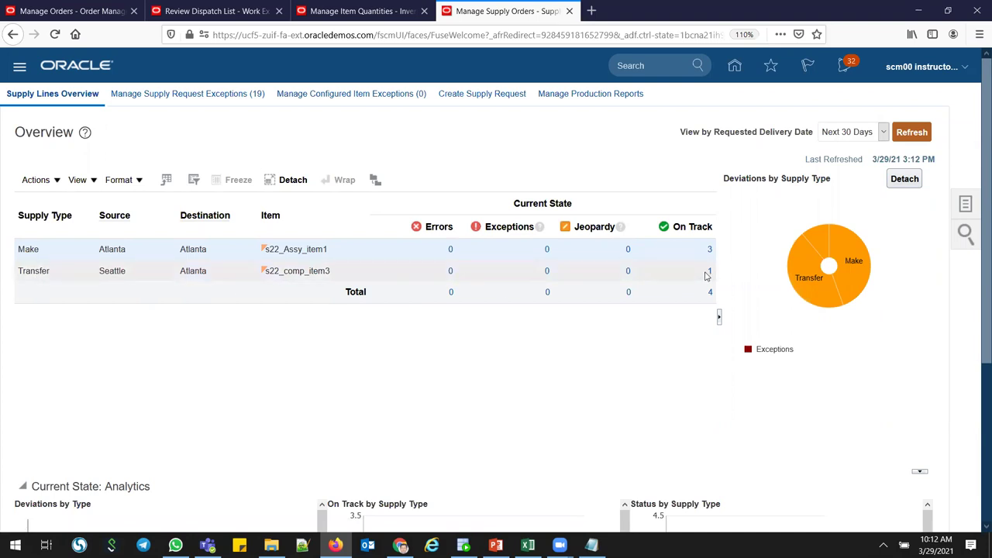
left_click(965, 204)
left_click(888, 114)
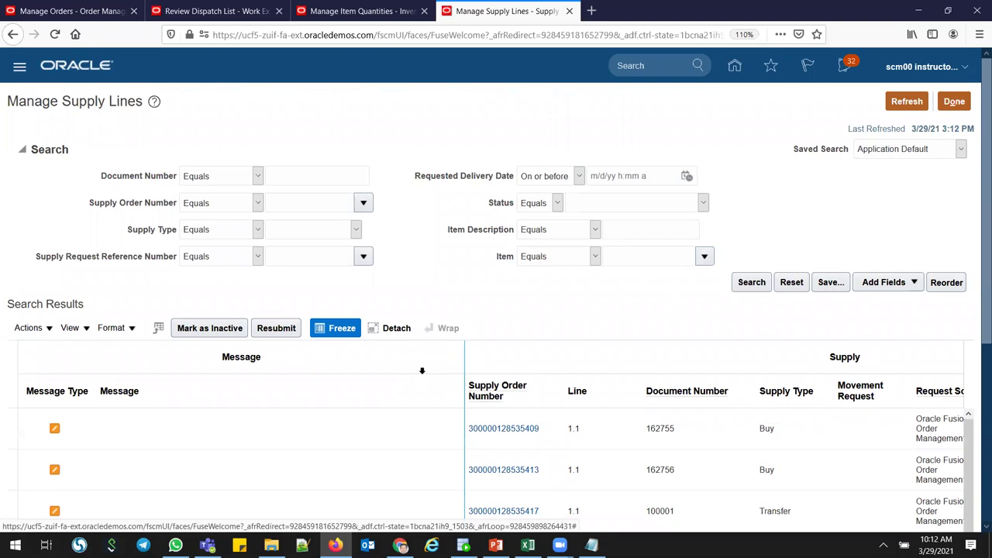
- Search the supply lines using the supply request reference number copied from Notepad
left_click(313, 259)
left_click(591, 545)
left_click_drag(603, 293, 556, 292)
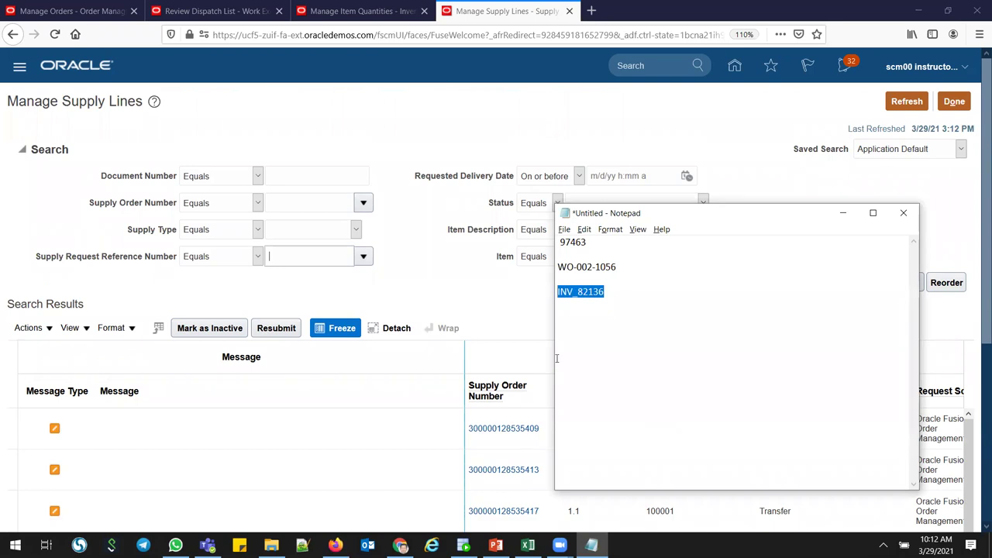
key("ctrl+c")
key("alt+Tab")
key("ctrl+v")
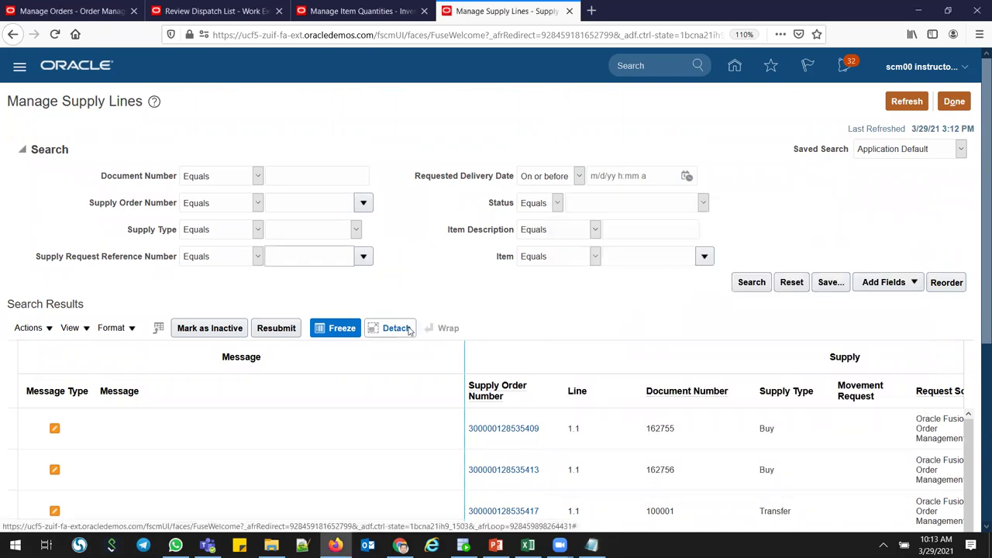
key("Tab")
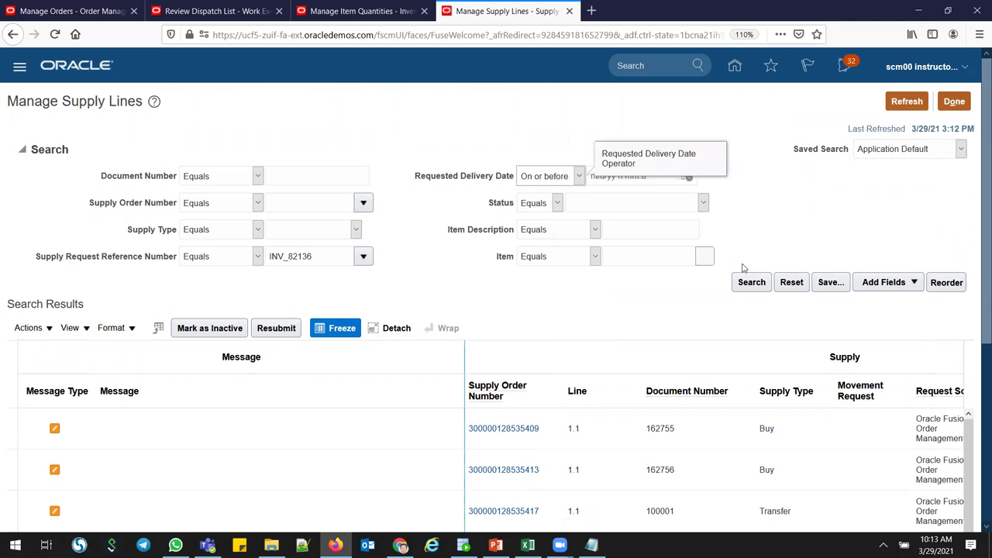
left_click(749, 283)
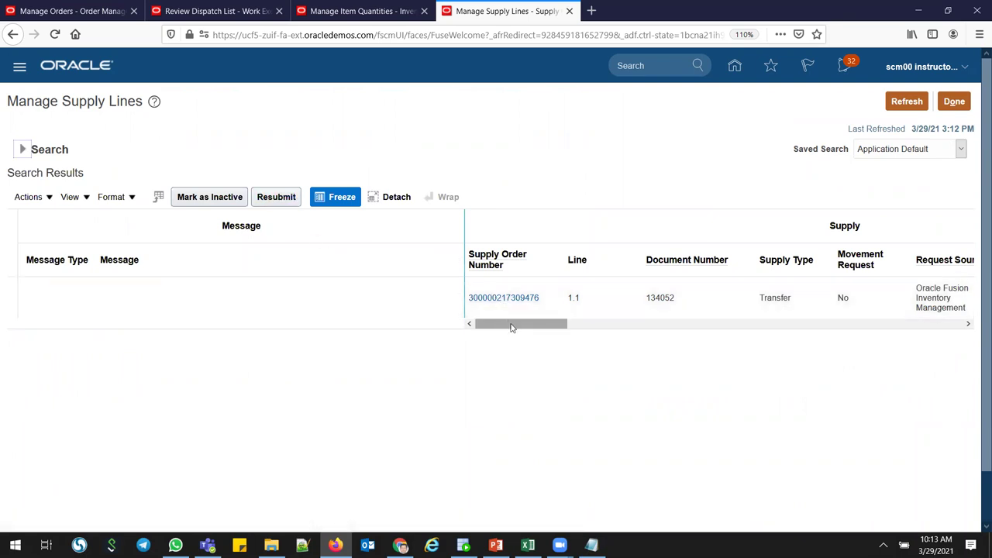
- Add a "Transfer#" label on a new line below the supply request number in Notepad
left_click_drag(511, 326, 543, 324)
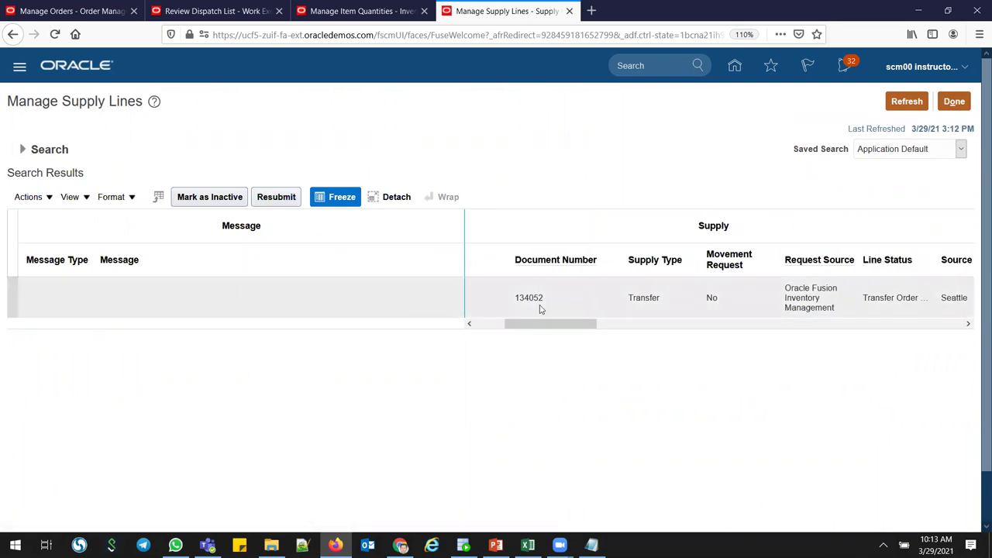
double_click(525, 297)
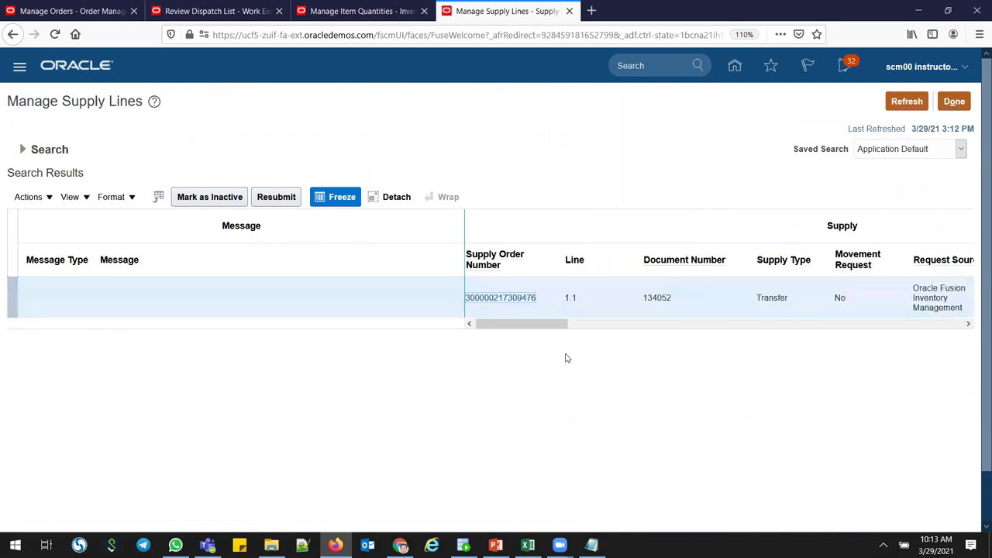
key("alt+Tab")
left_click(660, 321)
key("Return")
type("Transfer#")
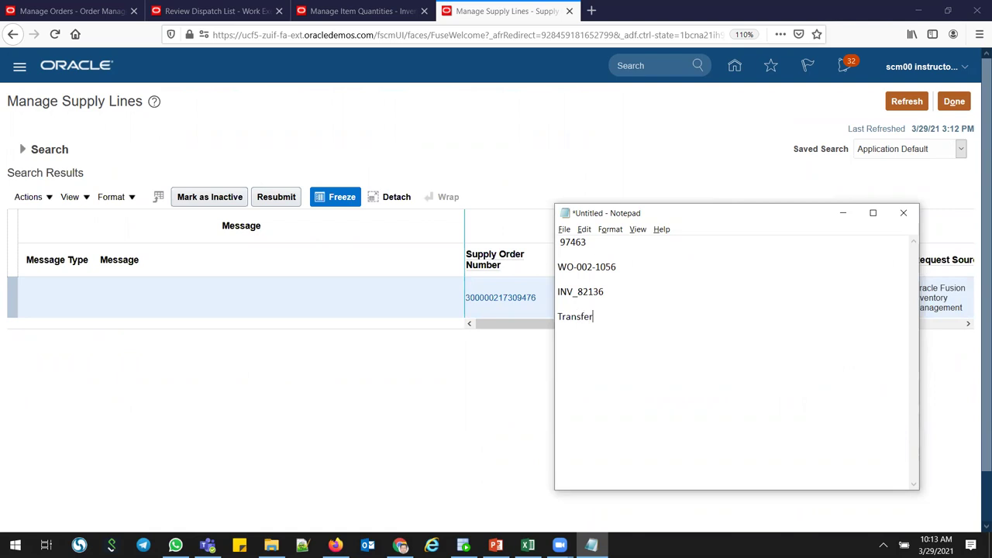
key("ctrl+v")
key("BackSpace")
key("BackSpace")
key("BackSpace")
key("BackSpace")
key("BackSpace")
key("BackSpace")
key("BackSpace")
key("BackSpace")
key("BackSpace")
key("alt+Tab")
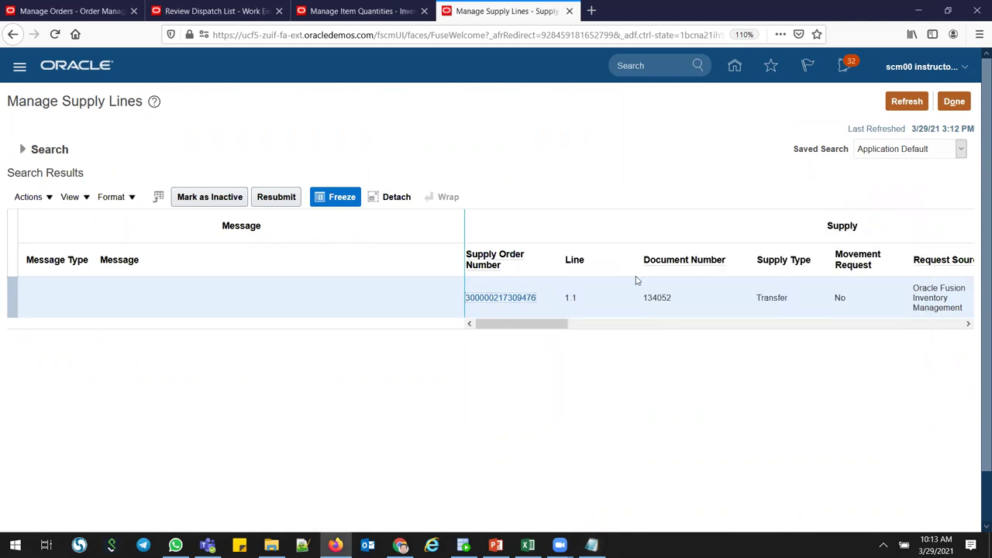
- Copy the transfer supply line's document number into Notepad after the "Transfer#" label
double_click(653, 300)
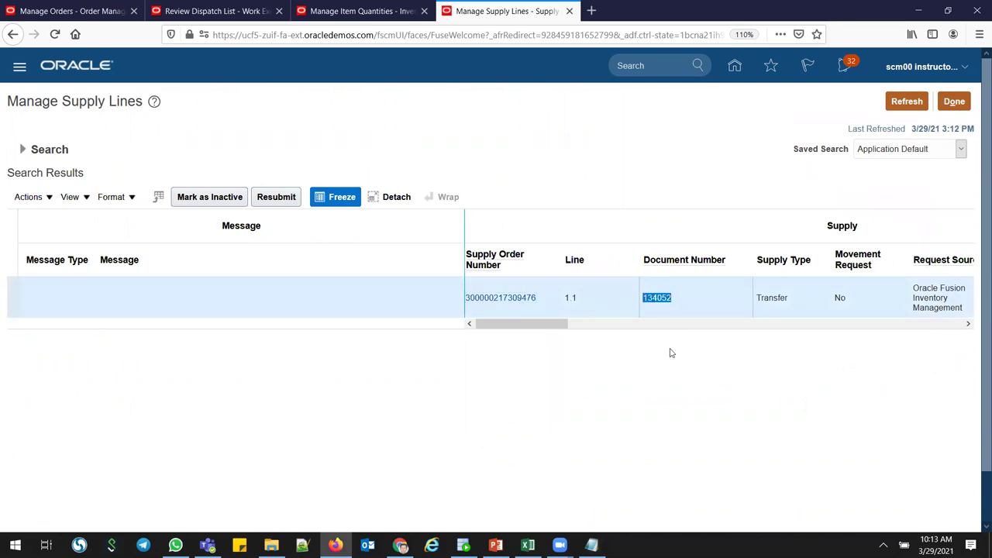
key("alt+Tab")
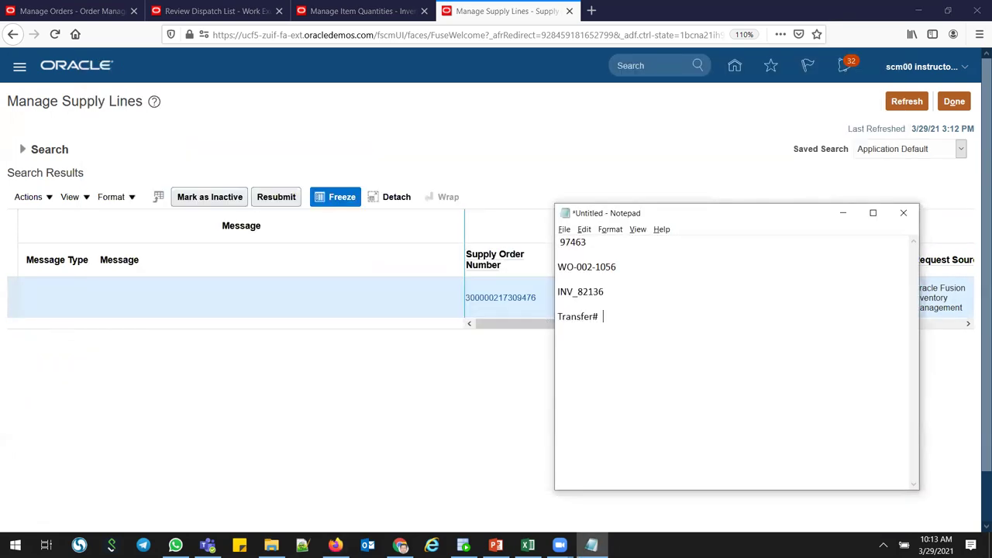
key("ctrl+v")
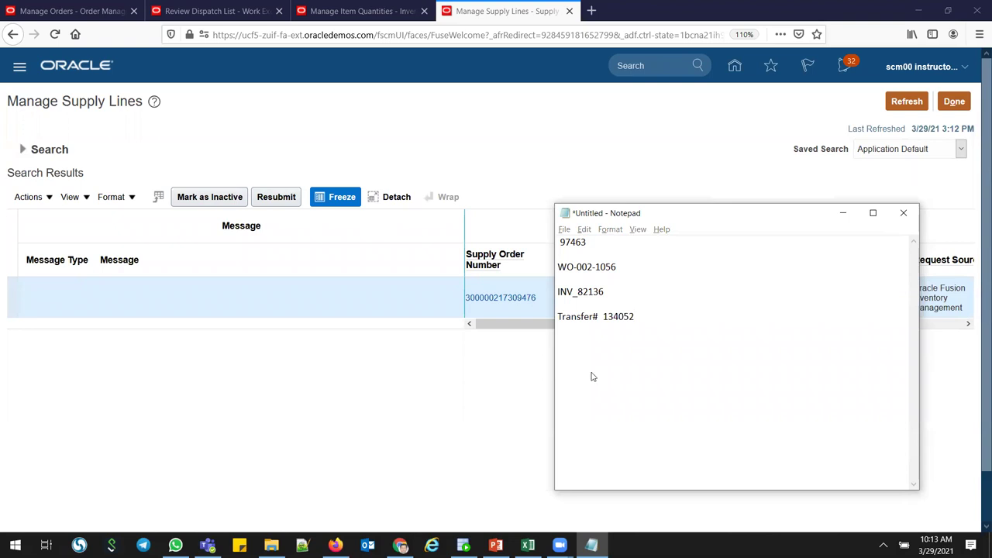
- Review the transfer supply line's status, source, destination, item and requested quantity, and compare its request reference with the Notepad entry
key("alt+Tab")
left_click_drag(548, 328, 720, 303)
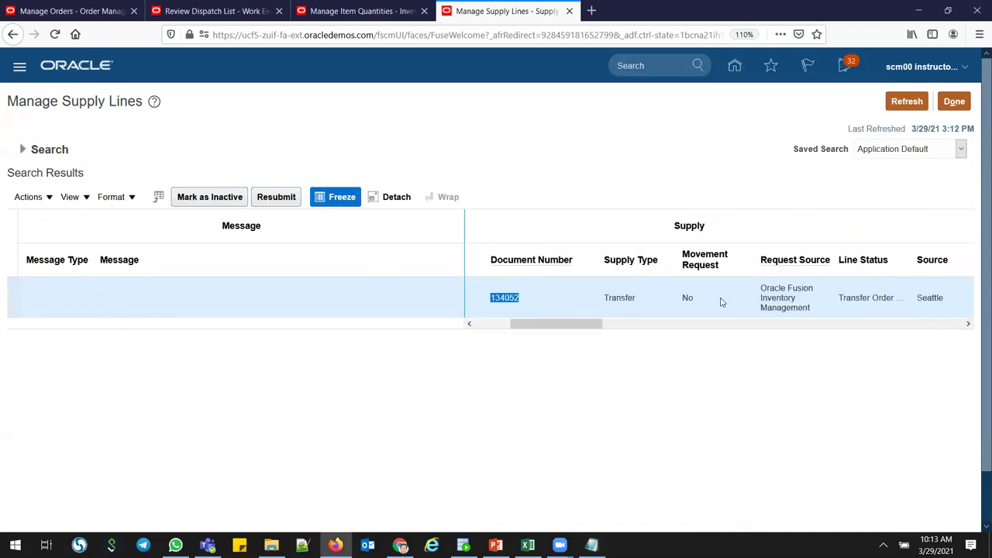
left_click_drag(592, 323, 655, 325)
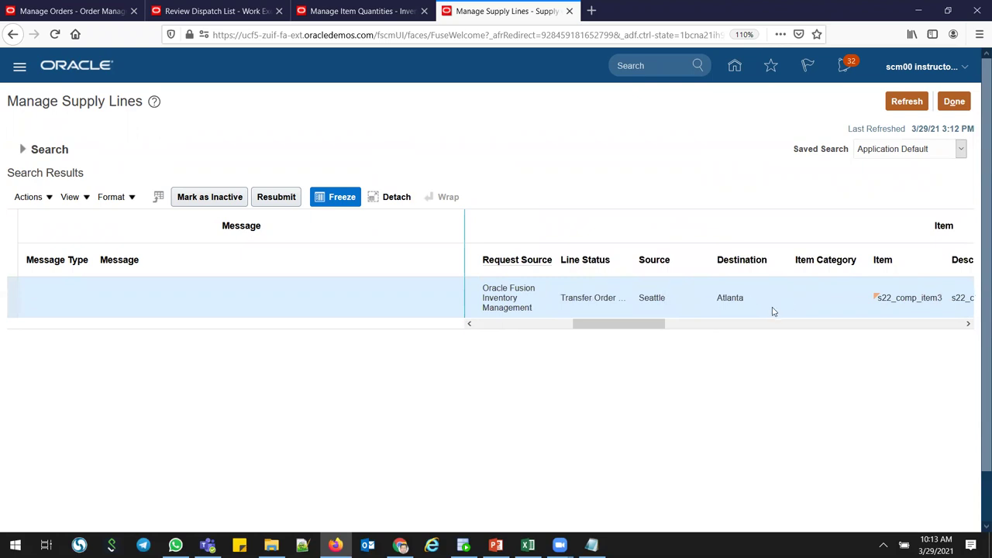
left_click_drag(637, 325, 731, 337)
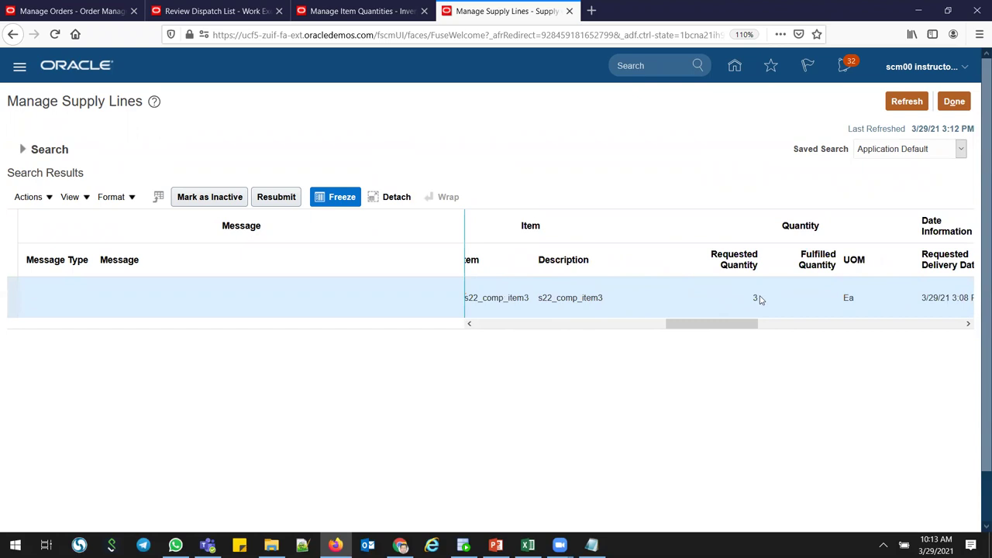
left_click_drag(736, 325, 788, 331)
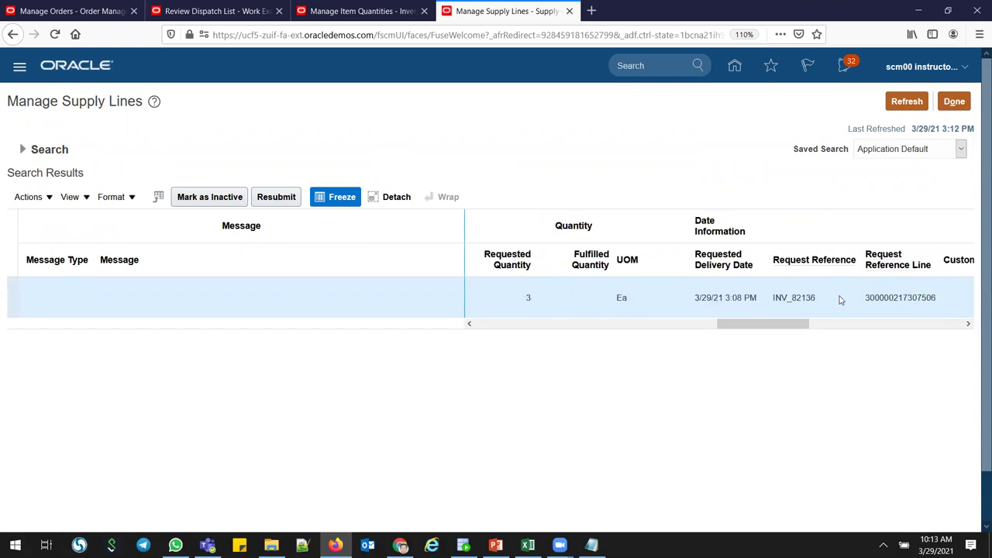
double_click(792, 297)
key("alt+Tab")
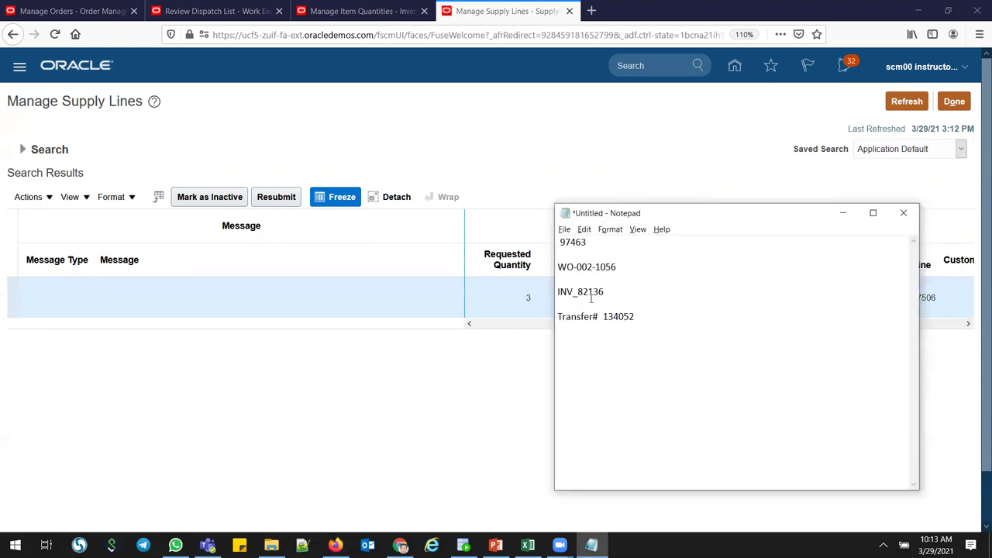
key("alt+Tab")
- Open the supply order details and examine the transfer line's execution documents and orchestration plan
left_click_drag(770, 328, 507, 326)
left_click(503, 298)
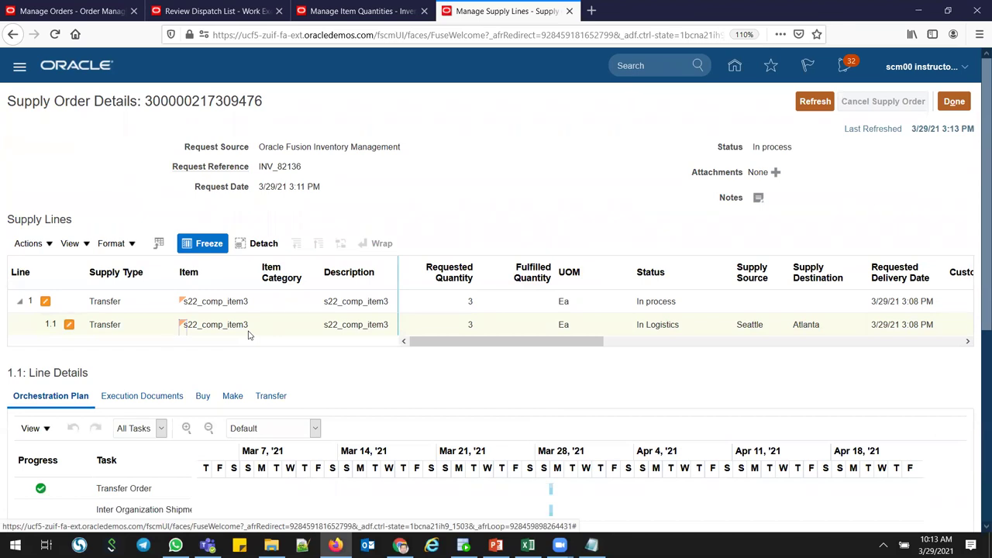
scroll(194, 372, "down", 3)
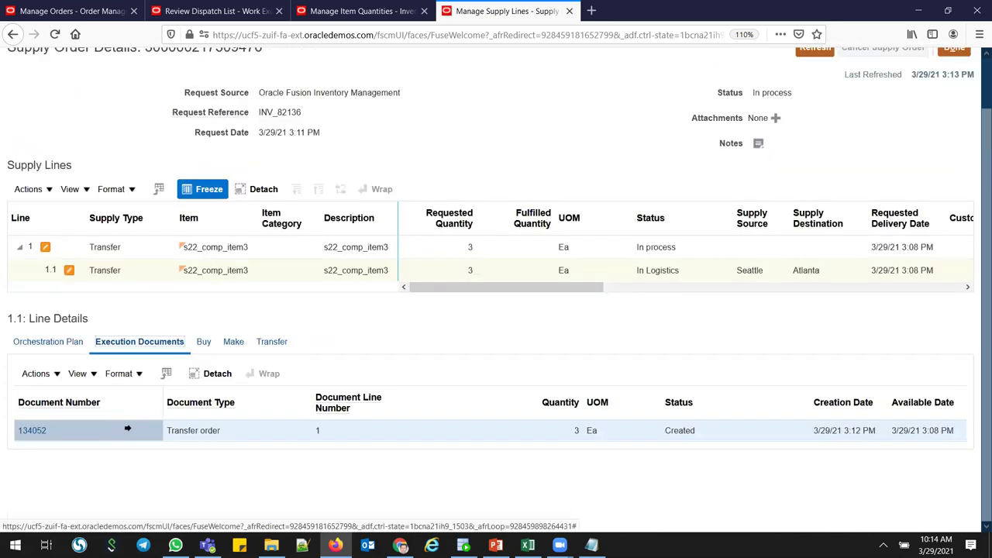
left_click(65, 343)
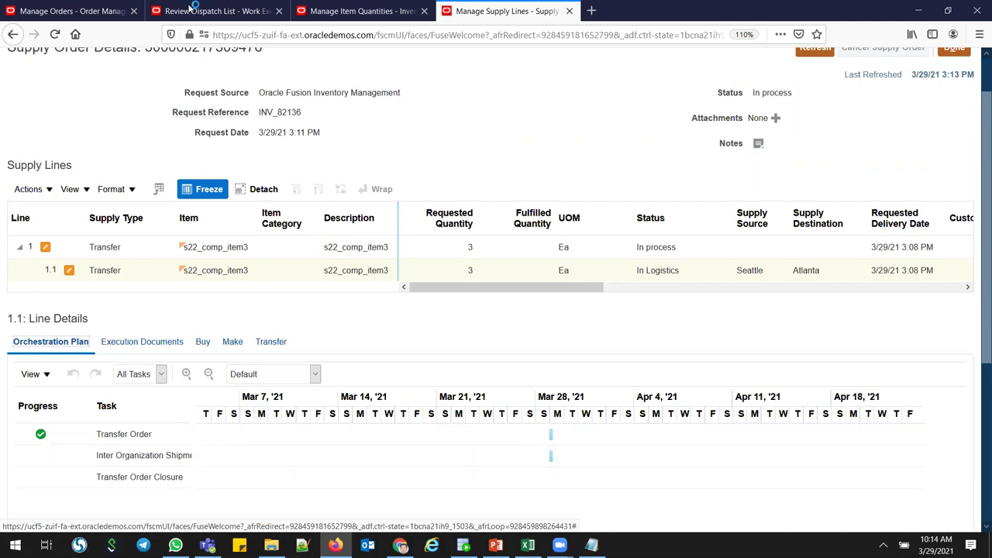
- Open the Manage Shipment Lines task from the Shipments tasks in Inventory Management under Supply Chain Execution
left_click(90, 11)
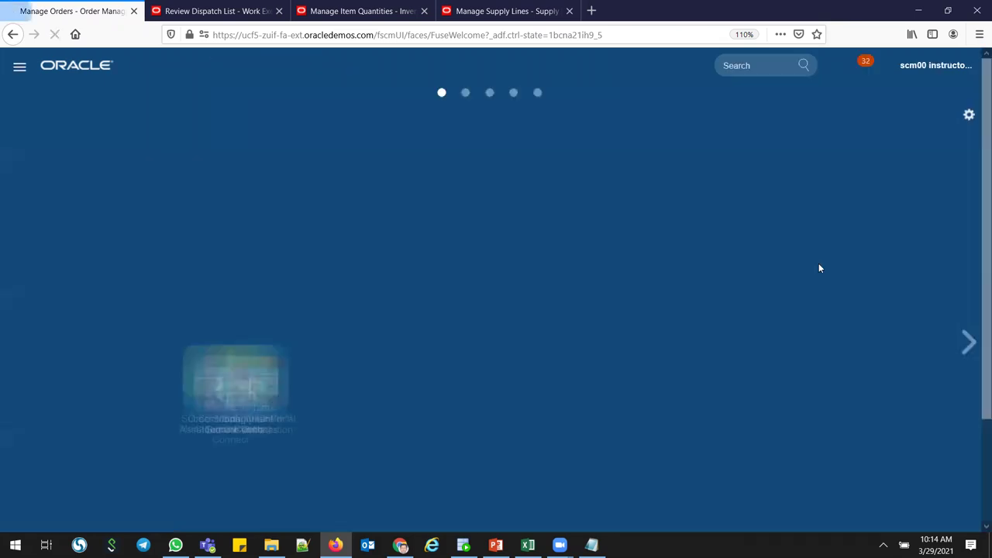
scroll(576, 379, "down", 2)
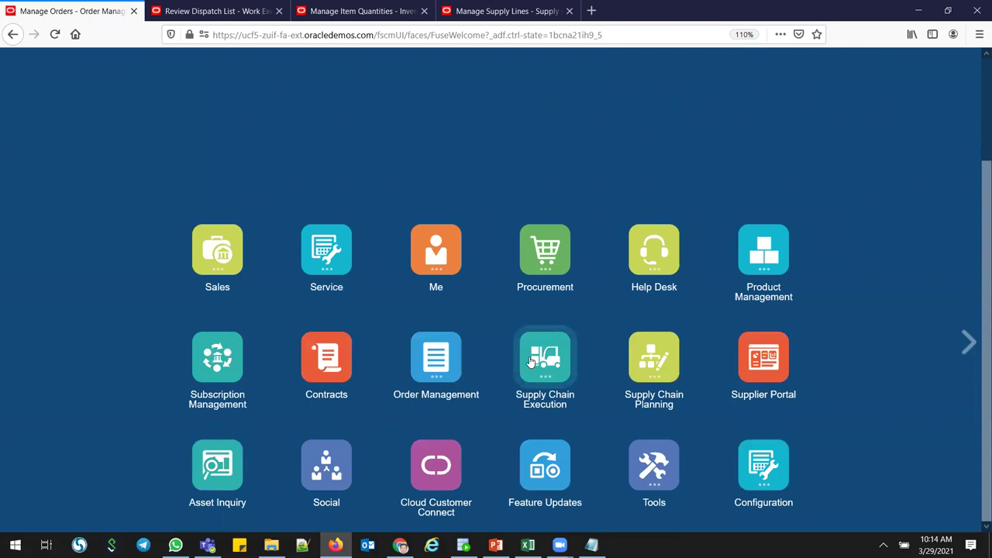
left_click(547, 361)
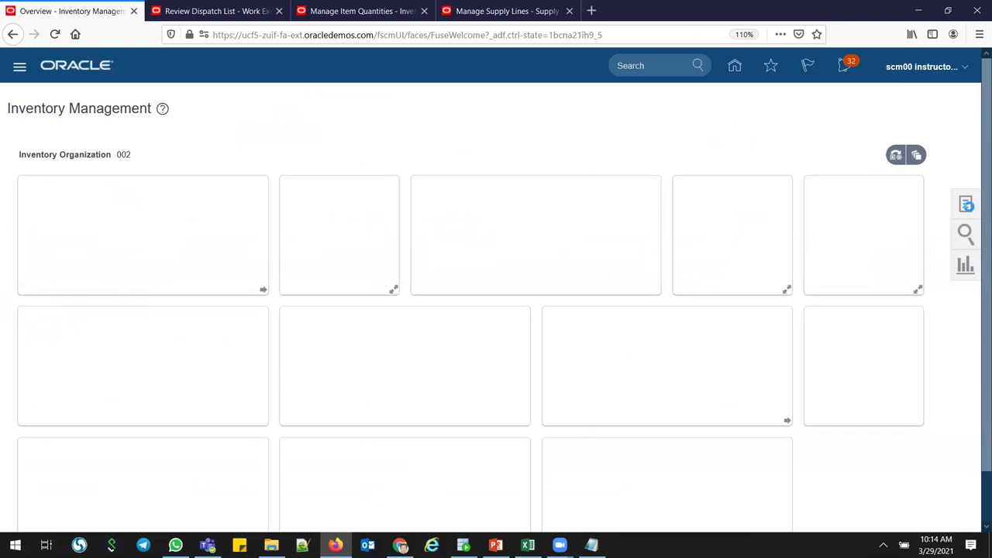
left_click(966, 204)
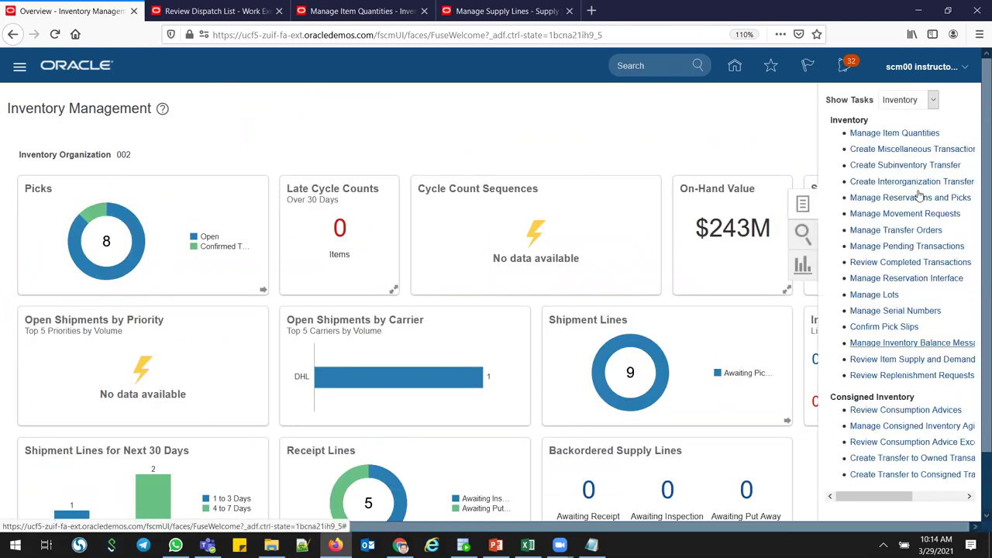
left_click(912, 103)
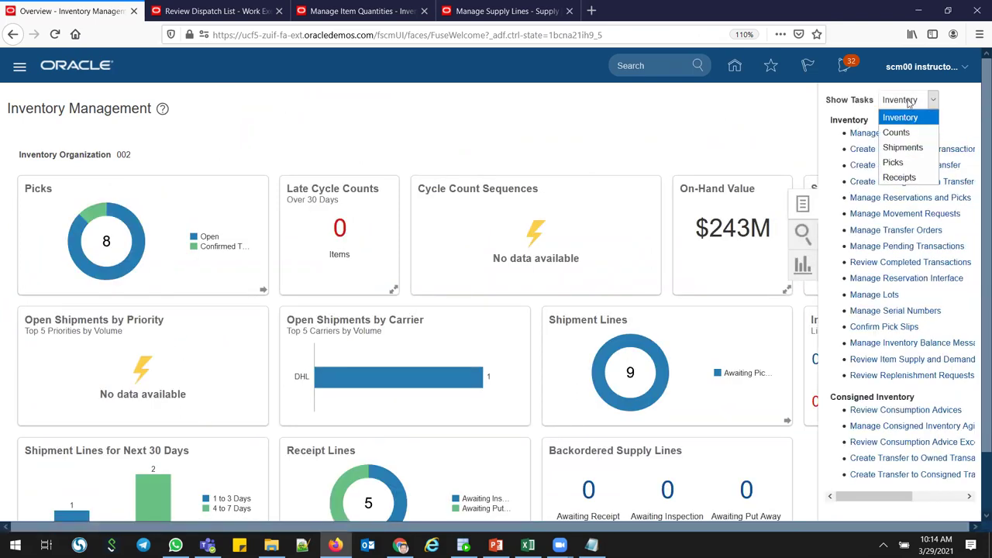
left_click(901, 147)
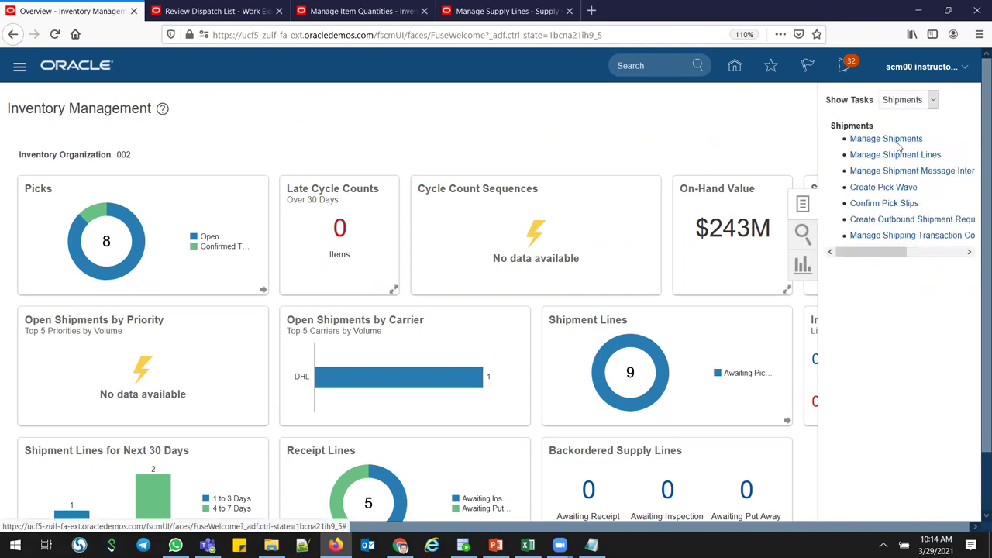
left_click(891, 155)
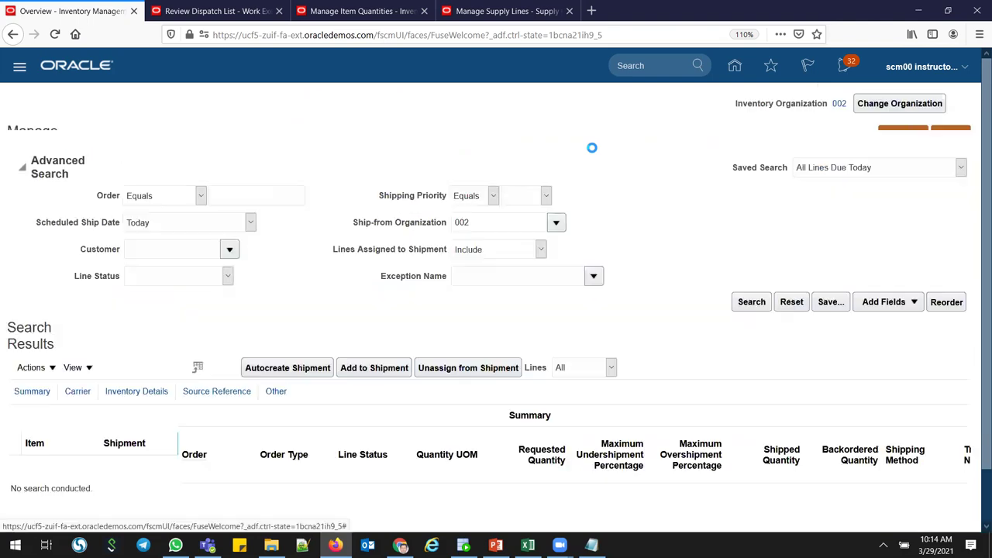
- Try searching organization 002's shipment lines by the transfer order number copied from Notepad, using Before as the scheduled ship date operator
left_click(242, 206)
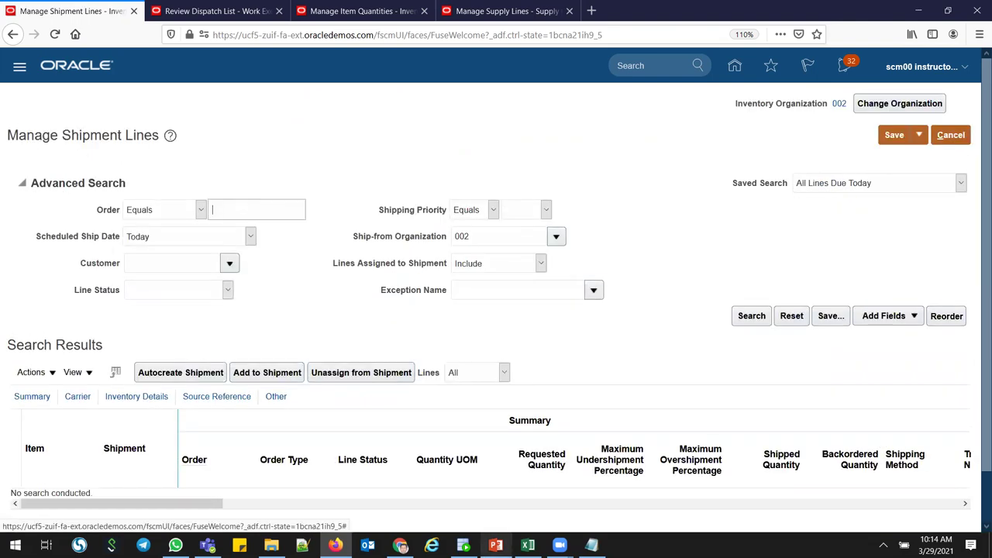
left_click(591, 544)
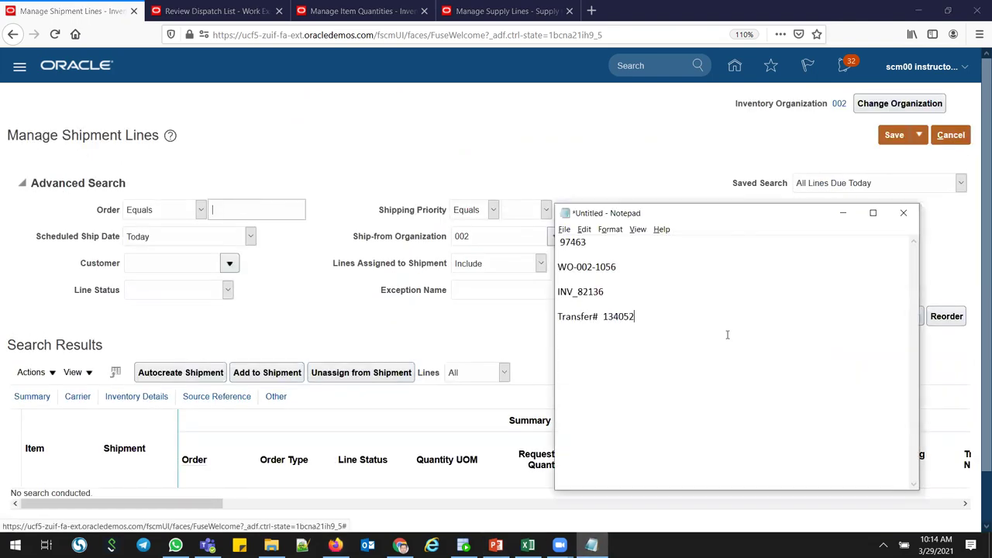
double_click(618, 316)
key("ctrl+c")
left_click(258, 216)
key("ctrl+v")
left_click(175, 242)
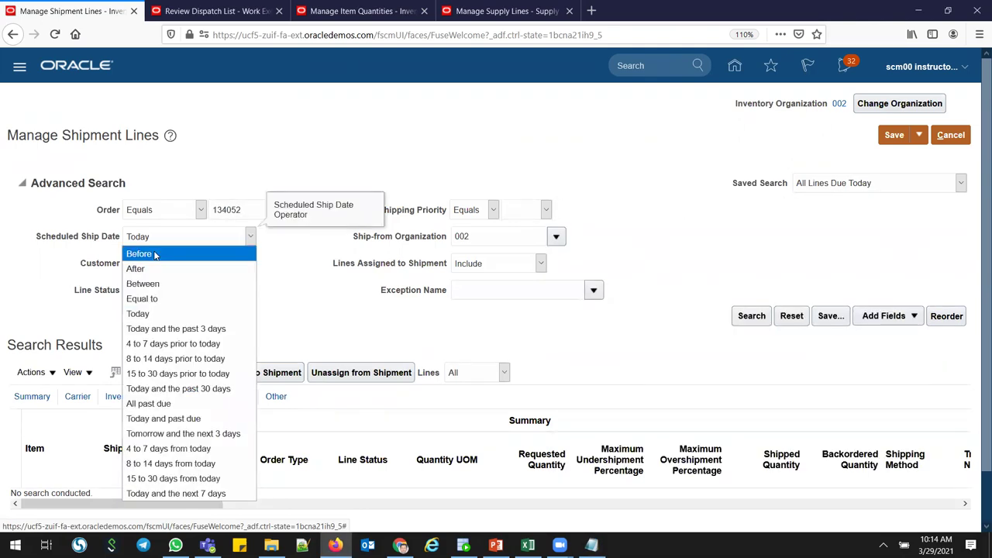
left_click(158, 255)
left_click(751, 316)
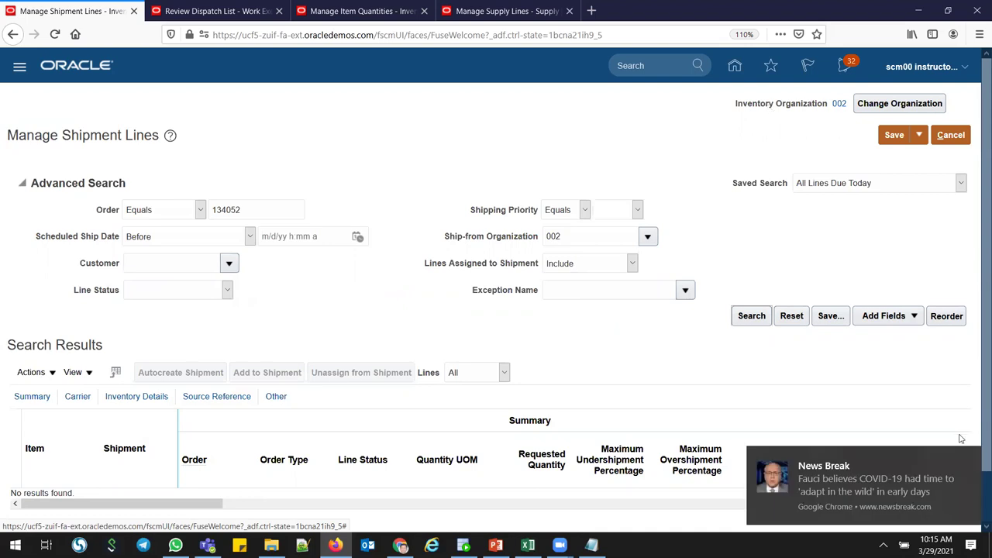
left_click(969, 460)
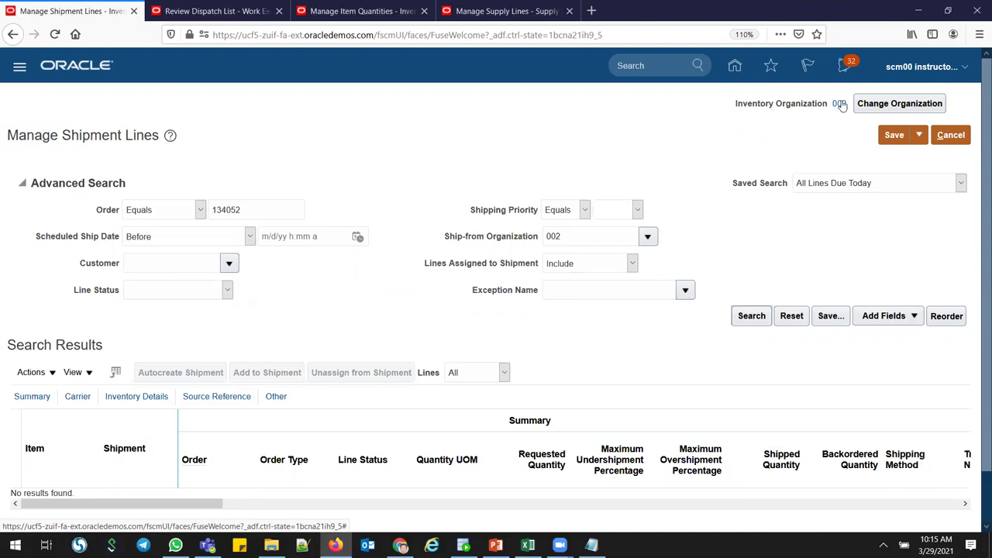
- Change the inventory organization to 001 Seattle and reopen the Manage Shipment Lines task
left_click(887, 109)
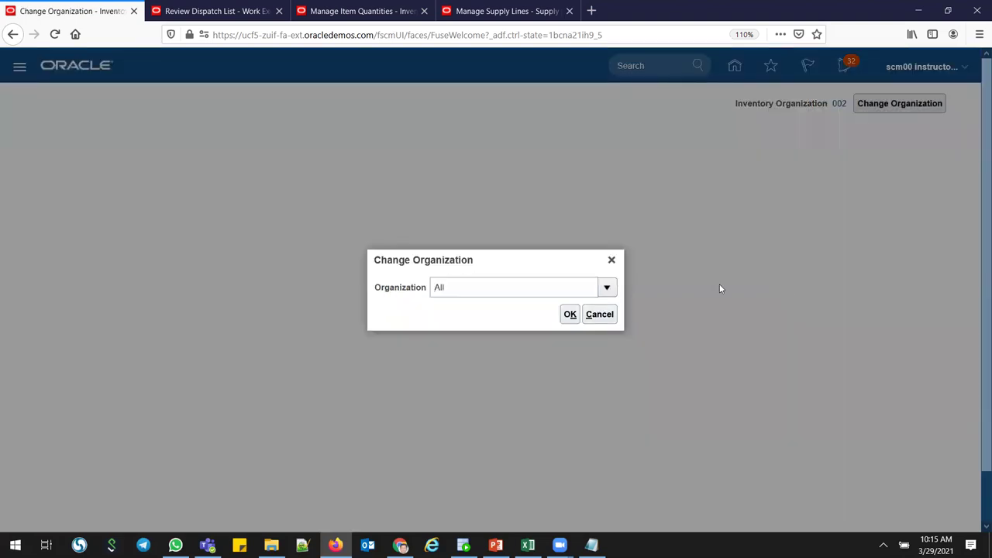
left_click(608, 289)
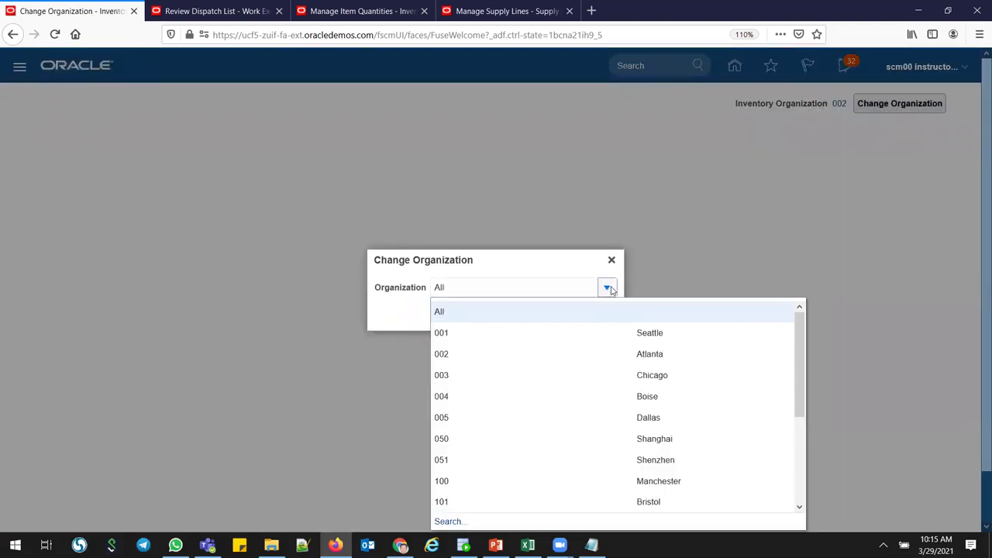
left_click(462, 337)
left_click(578, 313)
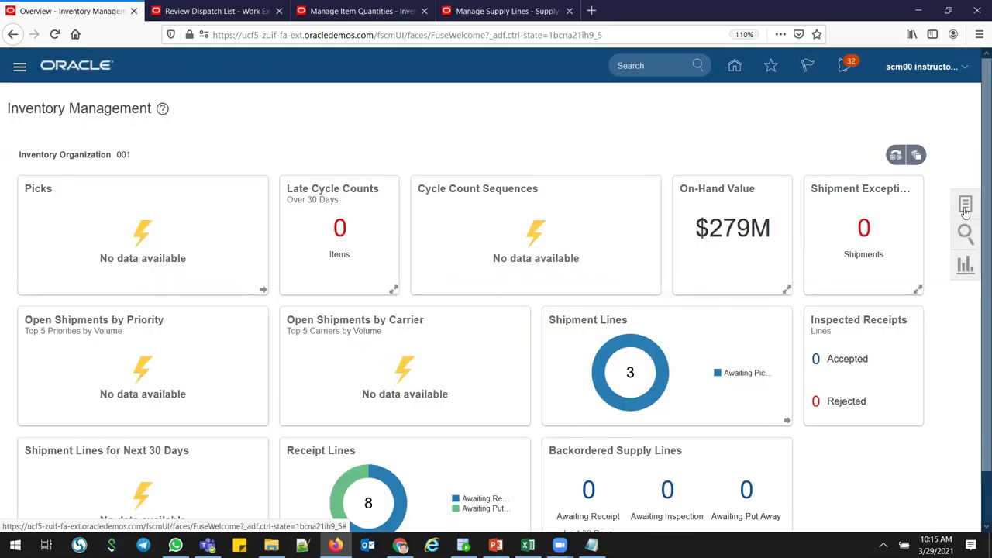
left_click(965, 206)
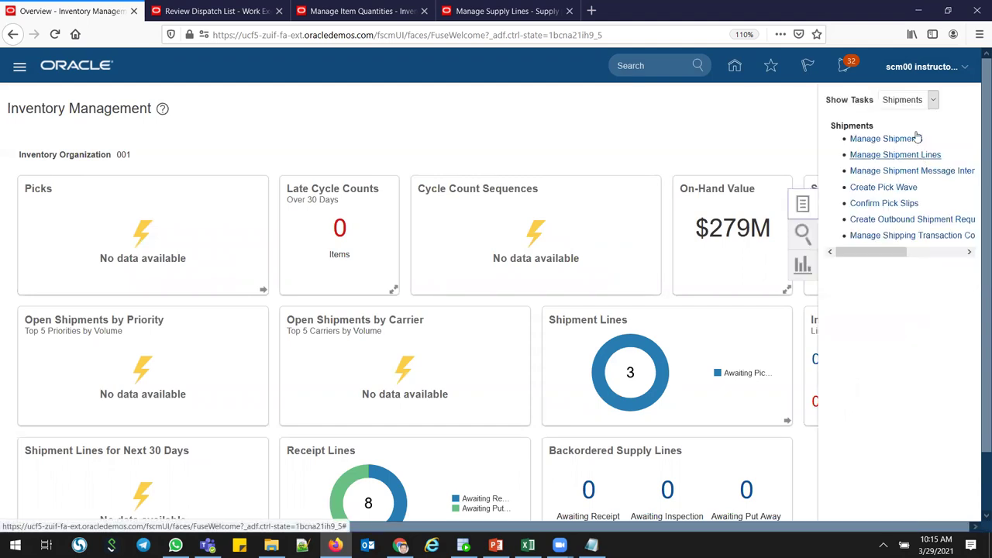
left_click(895, 155)
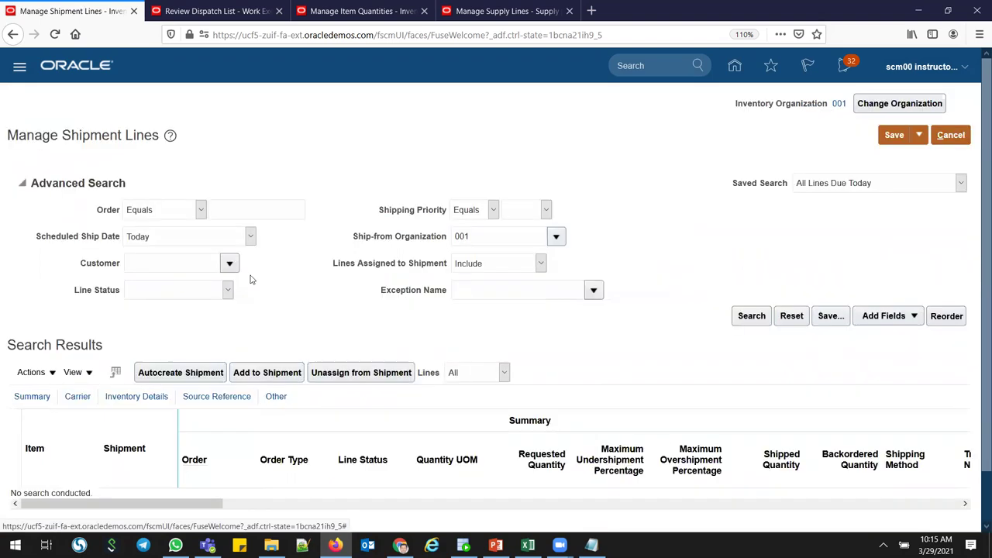
- Search the shipment lines by the transfer order number with scheduled ship date Before, and open the s22_comp_item3 line
left_click(210, 209)
type("134052")
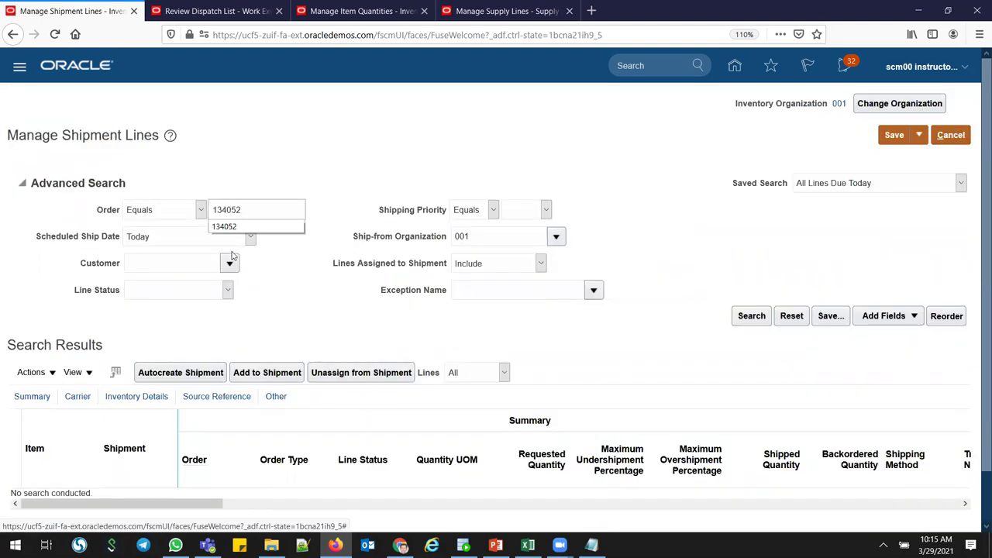
left_click(197, 240)
left_click(189, 253)
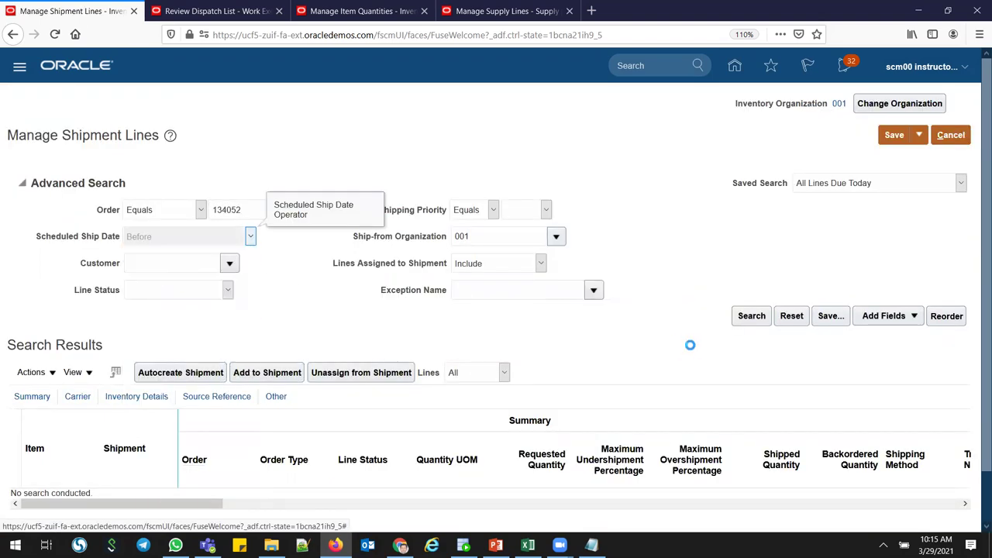
left_click(748, 316)
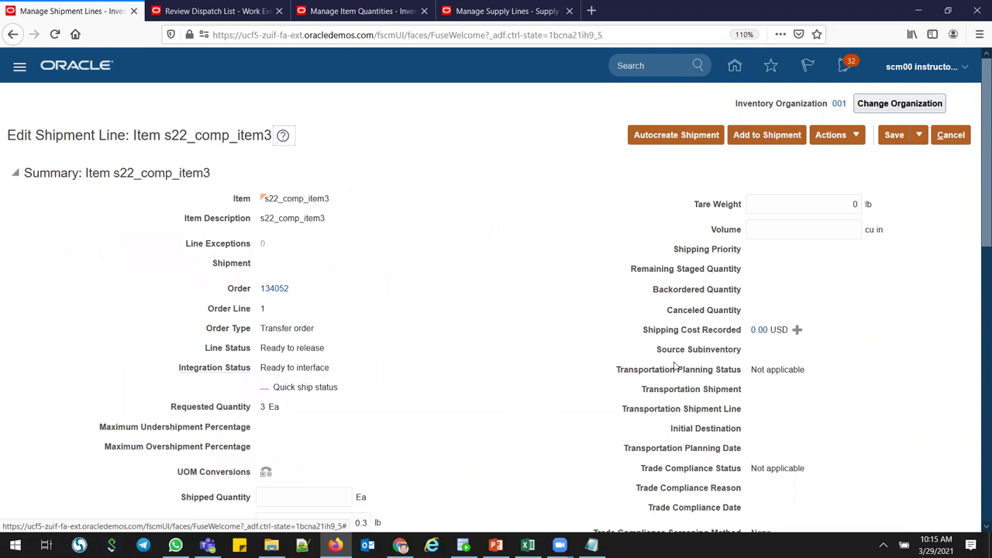
- Autocreate a shipment for the s22_comp_item3 line, then save and close the line
left_click(707, 137)
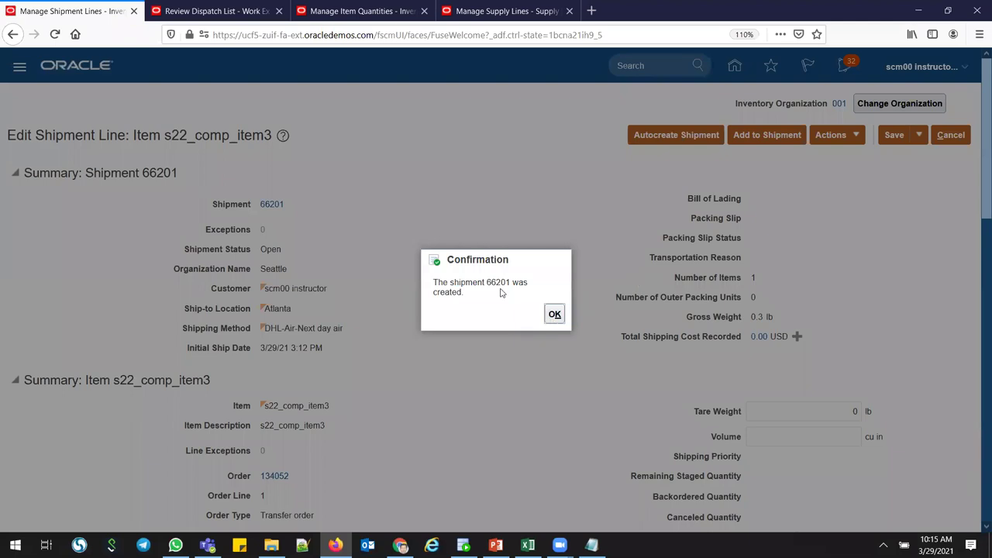
left_click(554, 313)
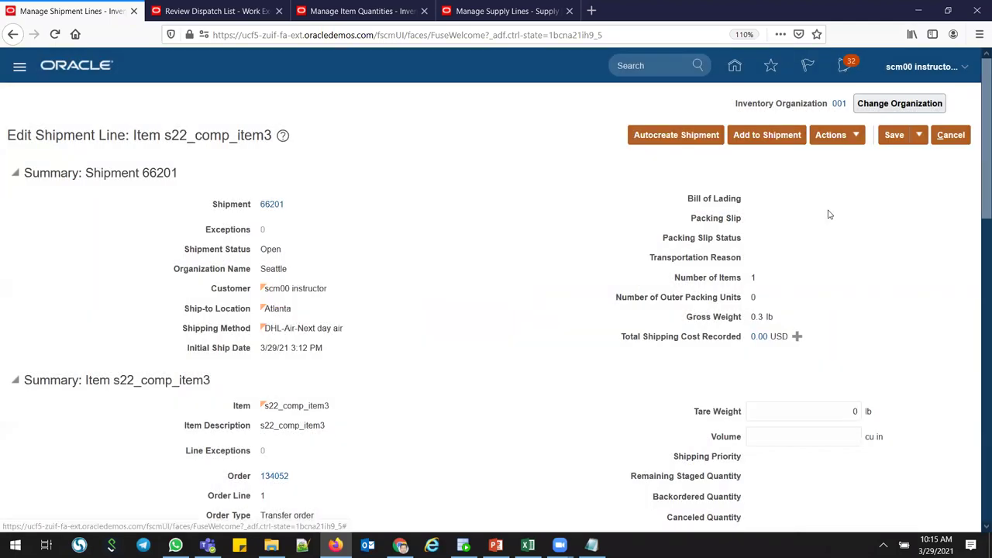
left_click(921, 135)
left_click(914, 155)
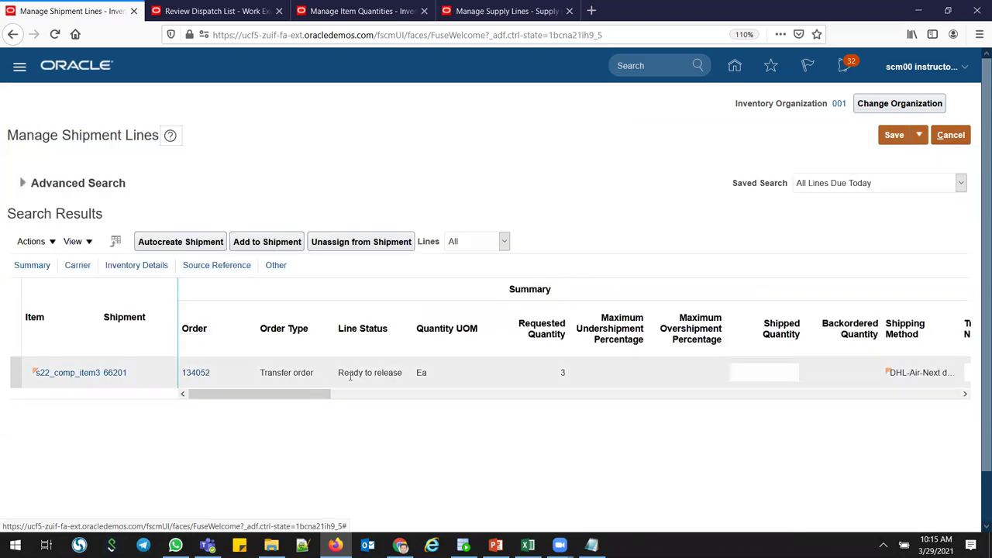
- Open the new shipment from the shipment line results and submit a pick release for it
left_click(115, 373)
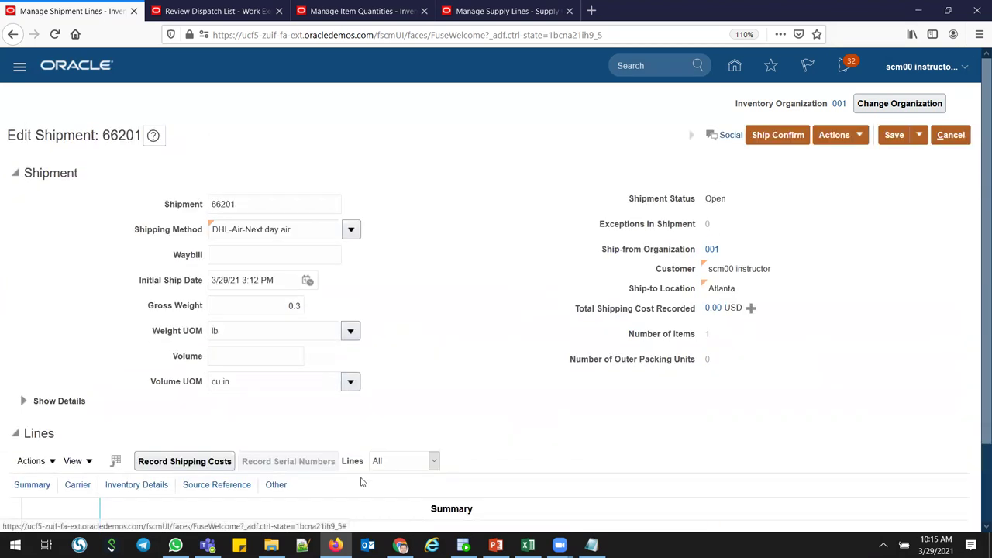
left_click(858, 140)
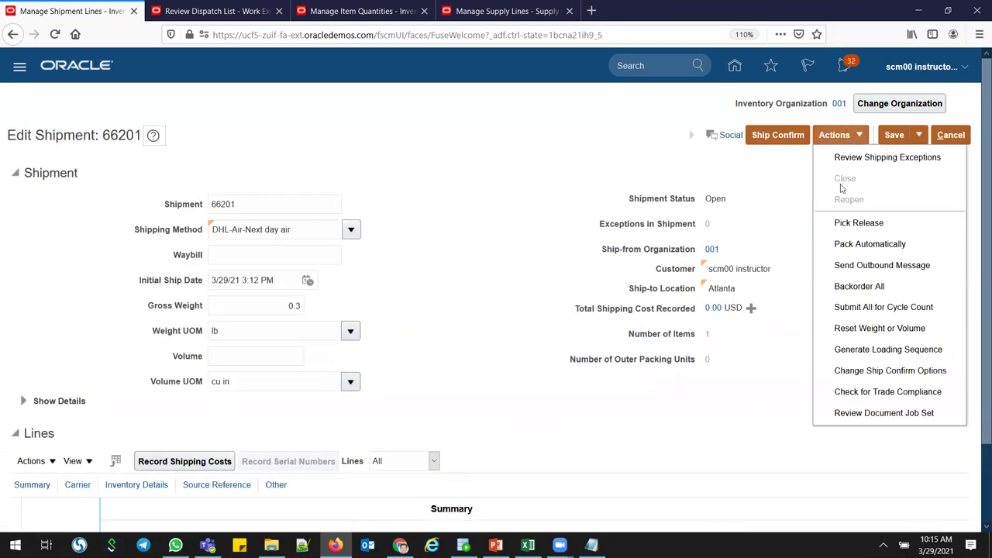
left_click(842, 225)
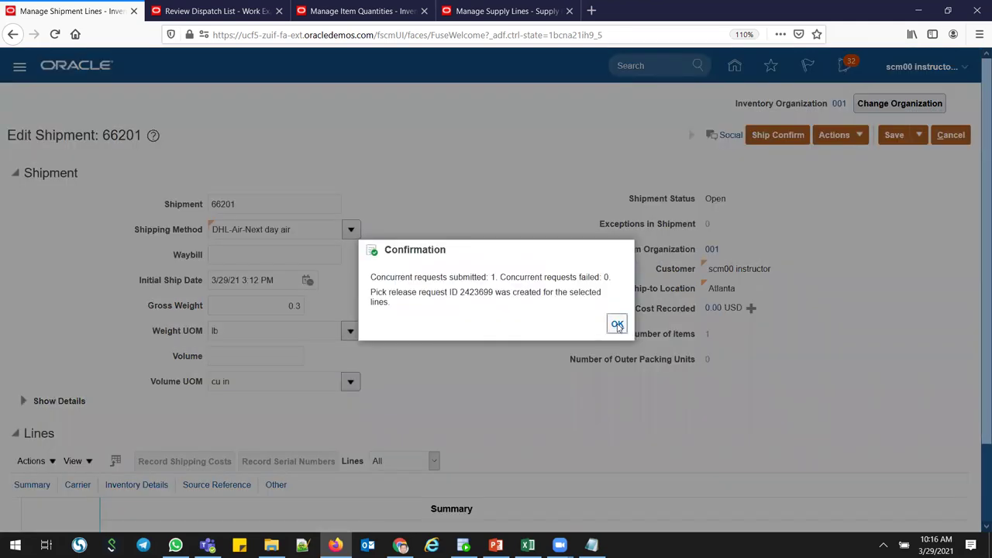
left_click(616, 325)
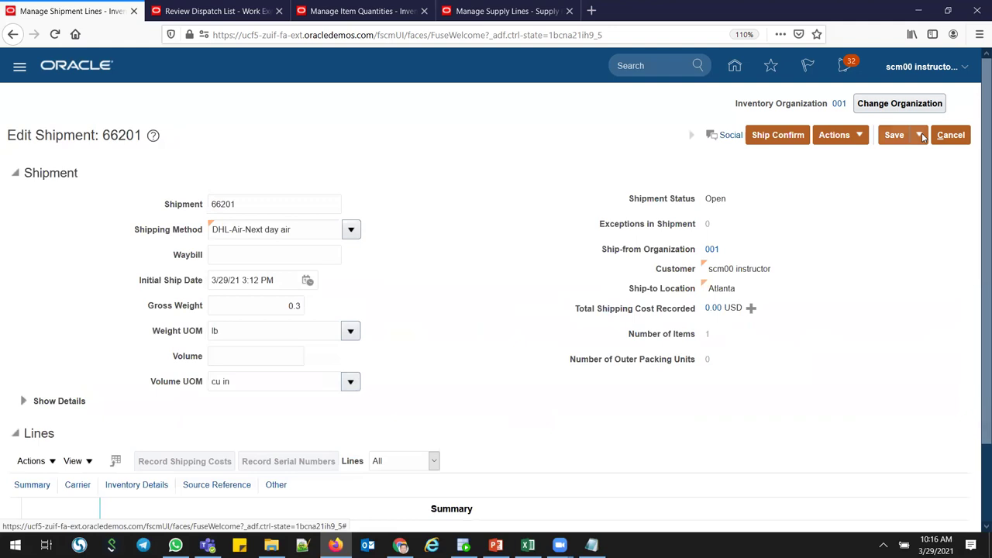
- Save and close the pick-released shipment
left_click(921, 132)
left_click(919, 155)
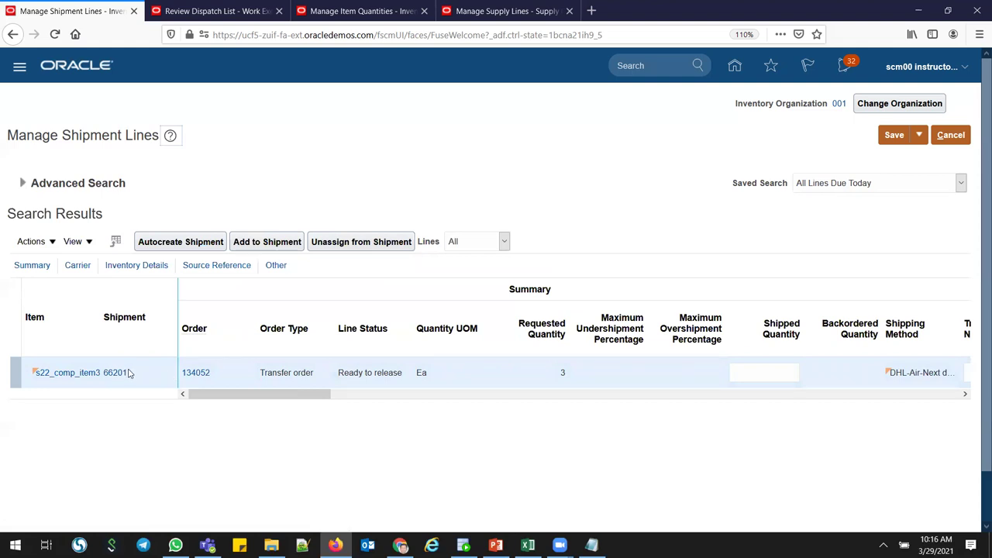
- Open Scheduled Processes in a duplicate browser tab and examine the Release Pick Wave process
right_click(78, 5)
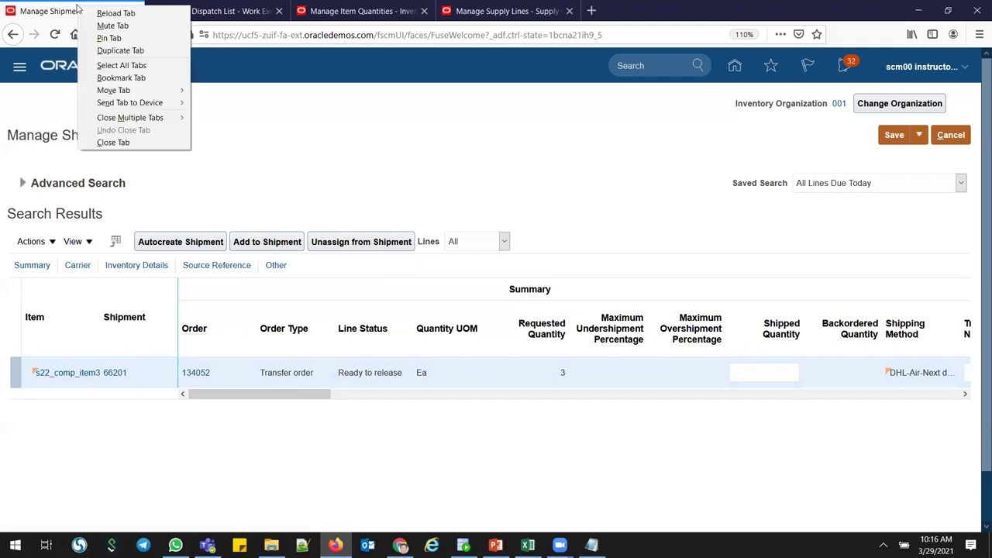
left_click(99, 50)
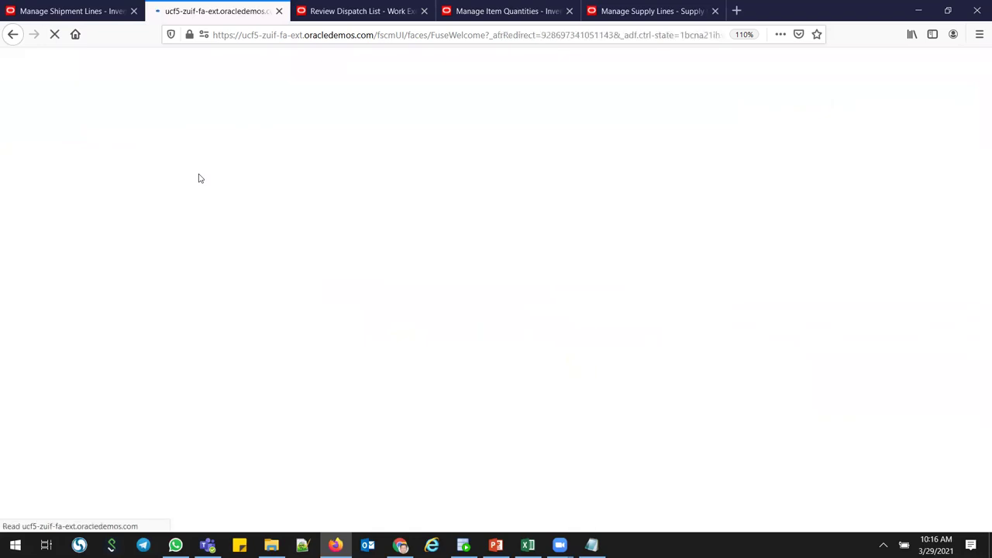
scroll(976, 233, "down", 2)
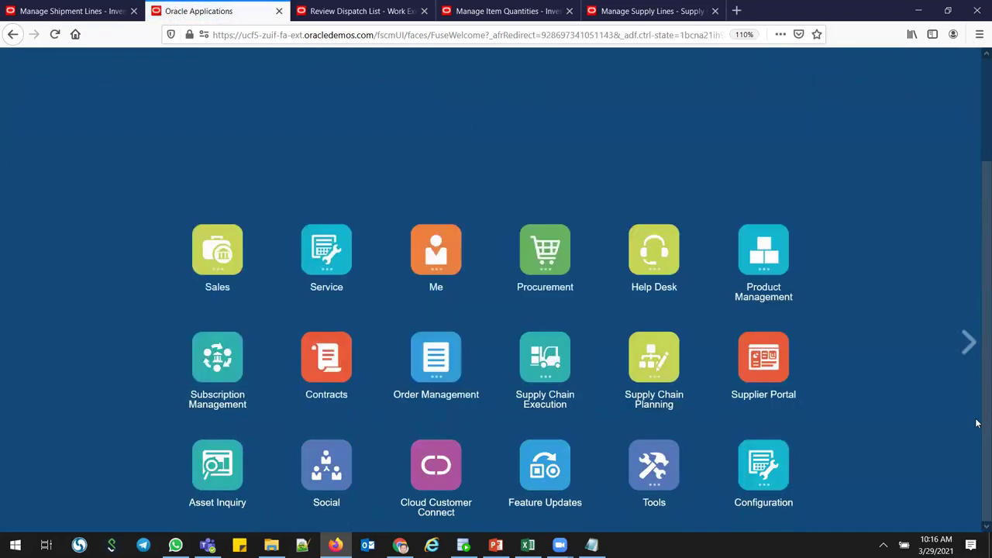
scroll(647, 481, "down", 1)
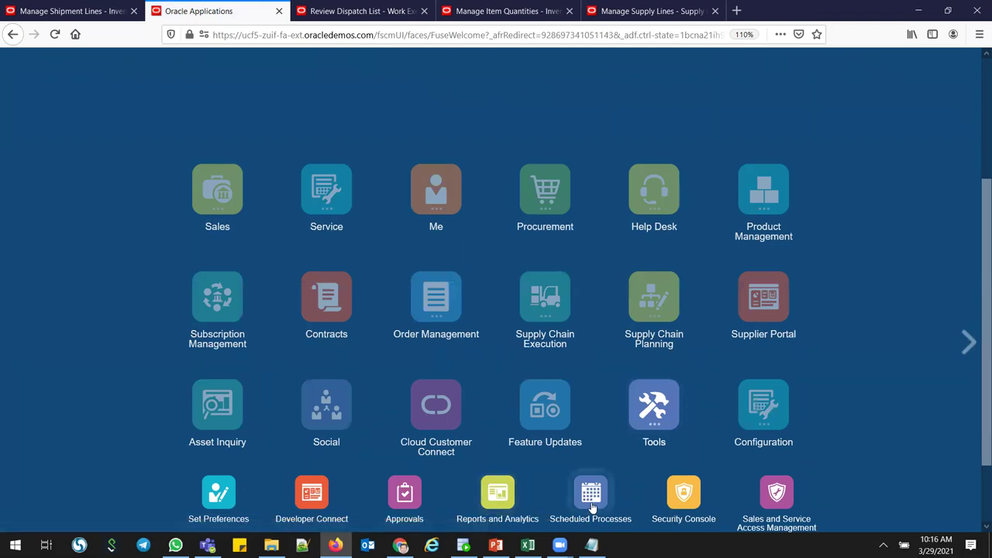
left_click(803, 339)
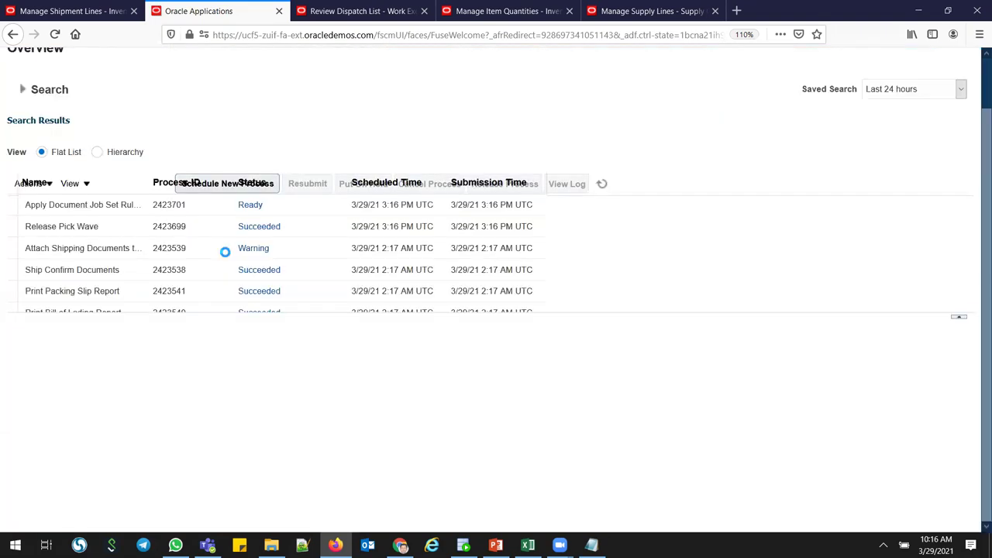
left_click_drag(377, 367, 381, 445)
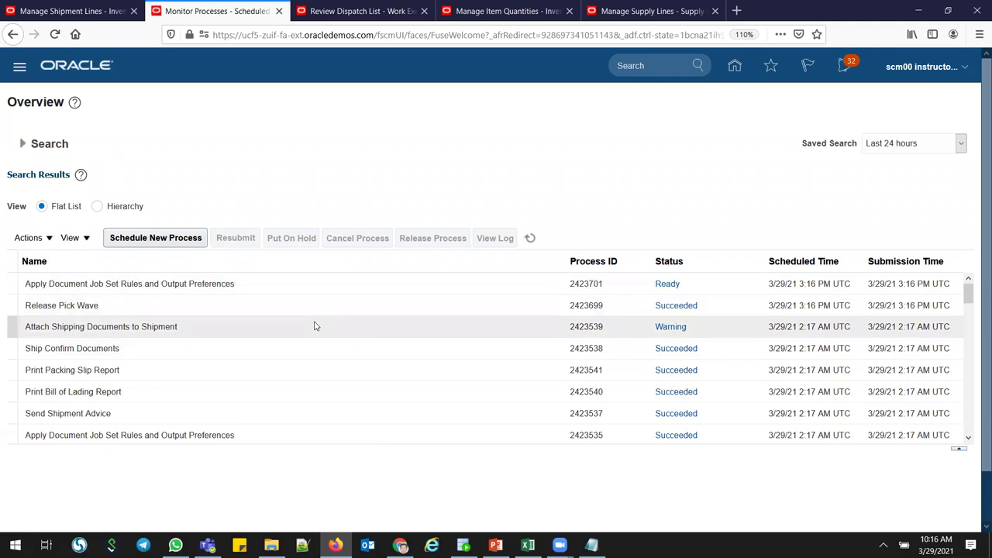
left_click(263, 306)
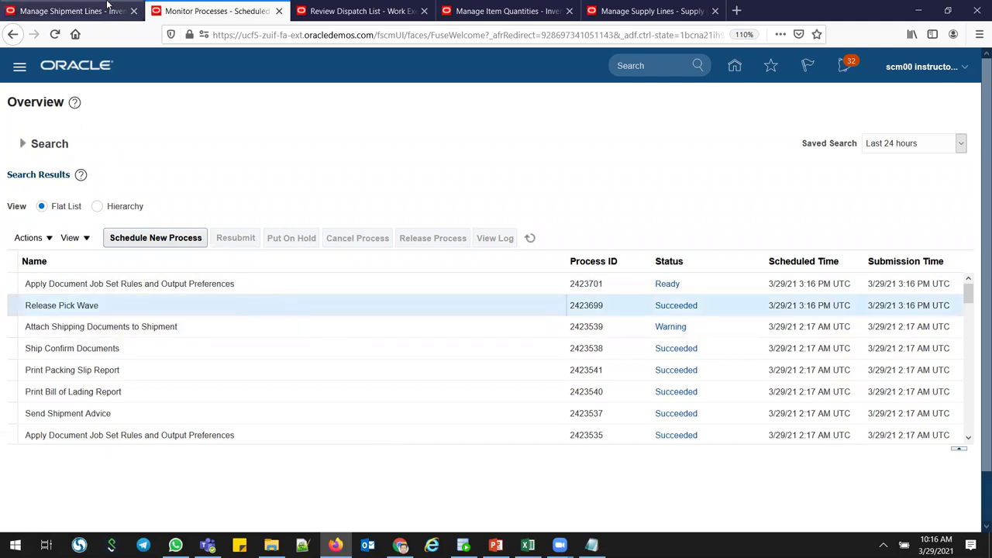
- Rerun the shipment line search for the transfer order, close the s22_comp_item3 line that opens, and check its line status
left_click(73, 9)
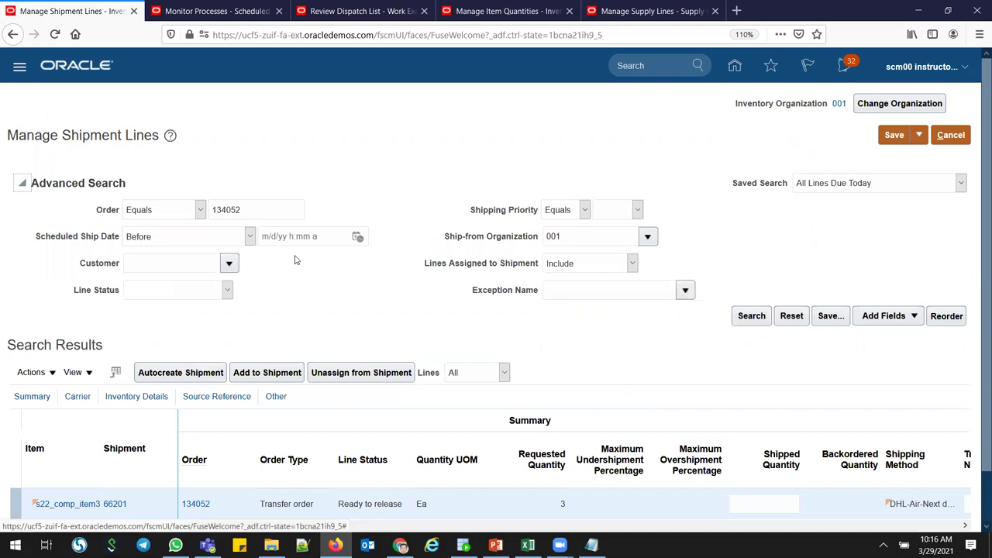
left_click(751, 316)
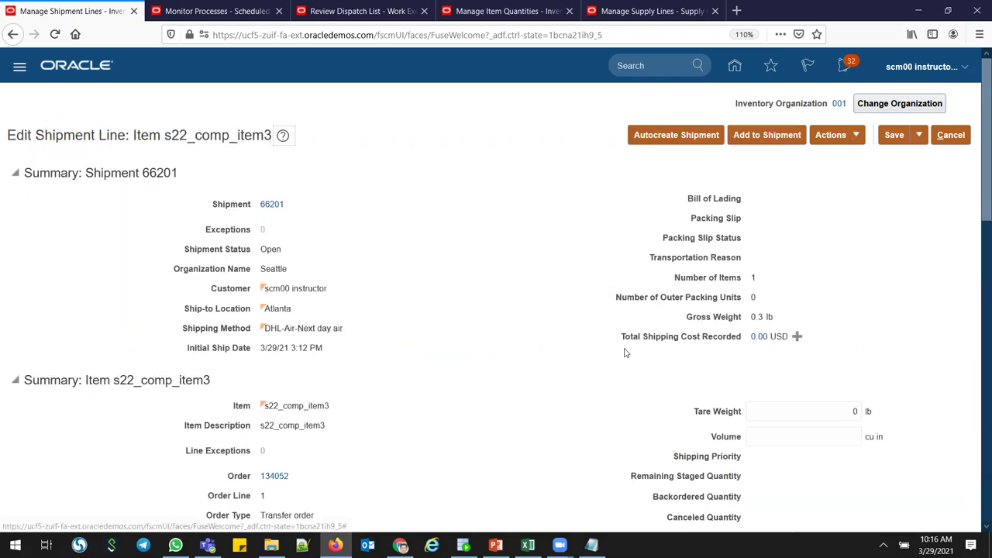
left_click(917, 136)
left_click(899, 157)
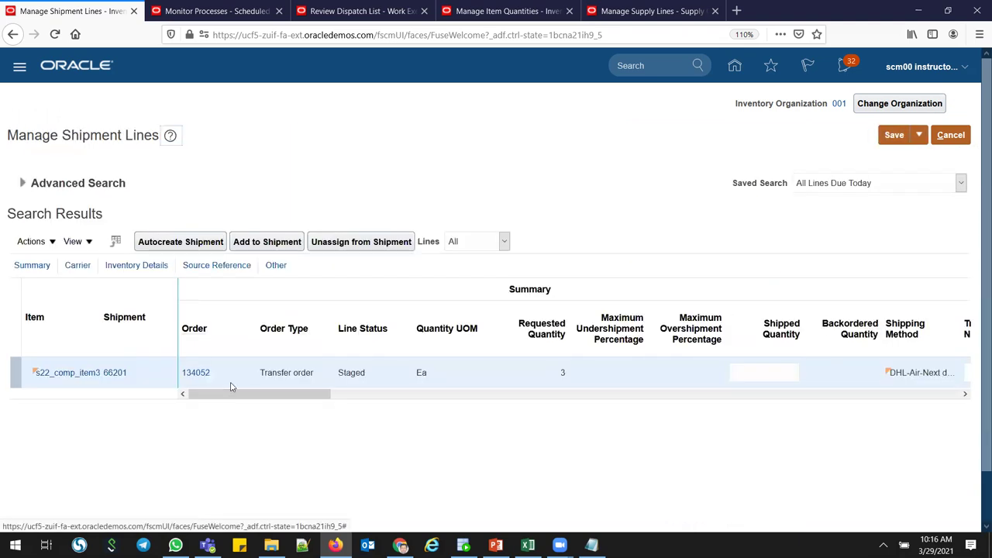
double_click(352, 372)
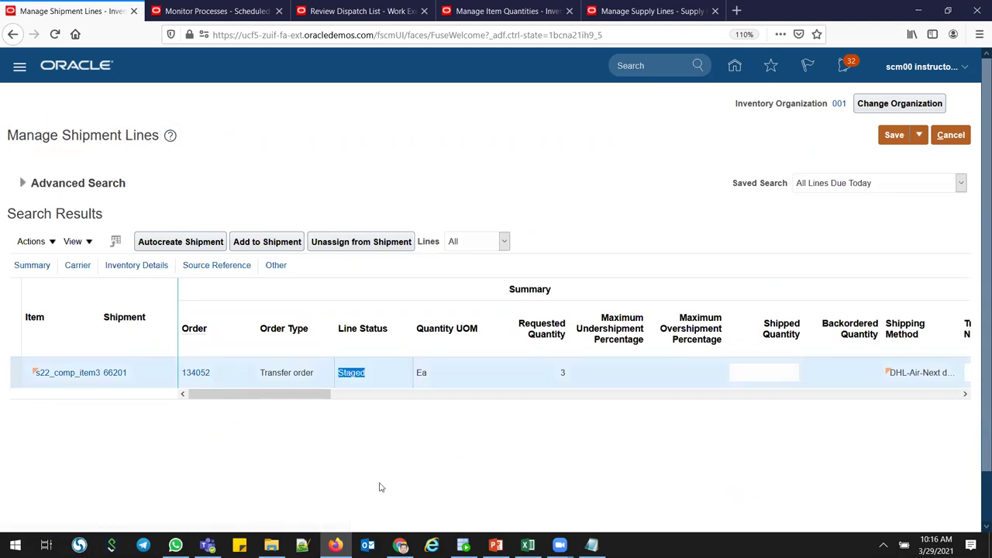
- Open the shipment of the s22_comp_item3 line and ship confirm it
left_click(112, 373)
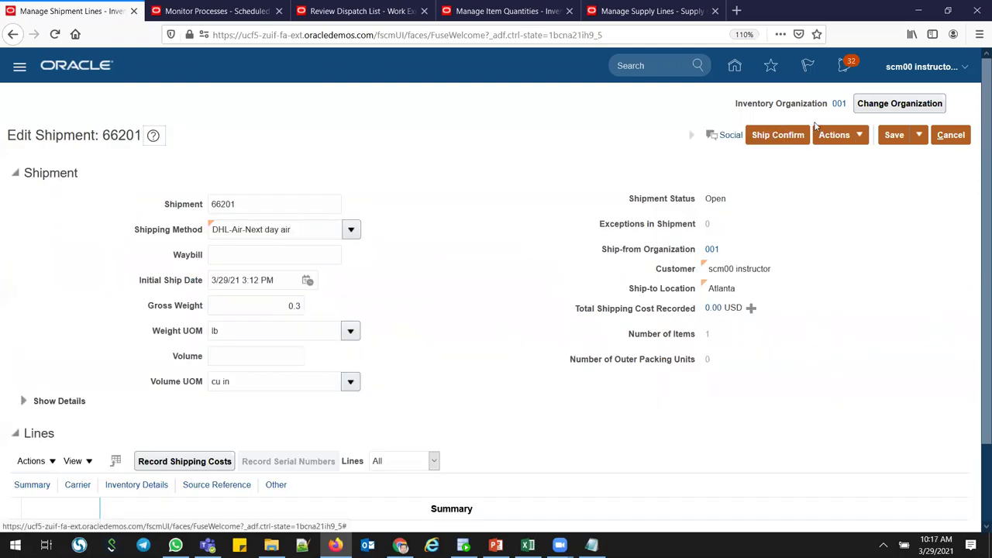
left_click(778, 136)
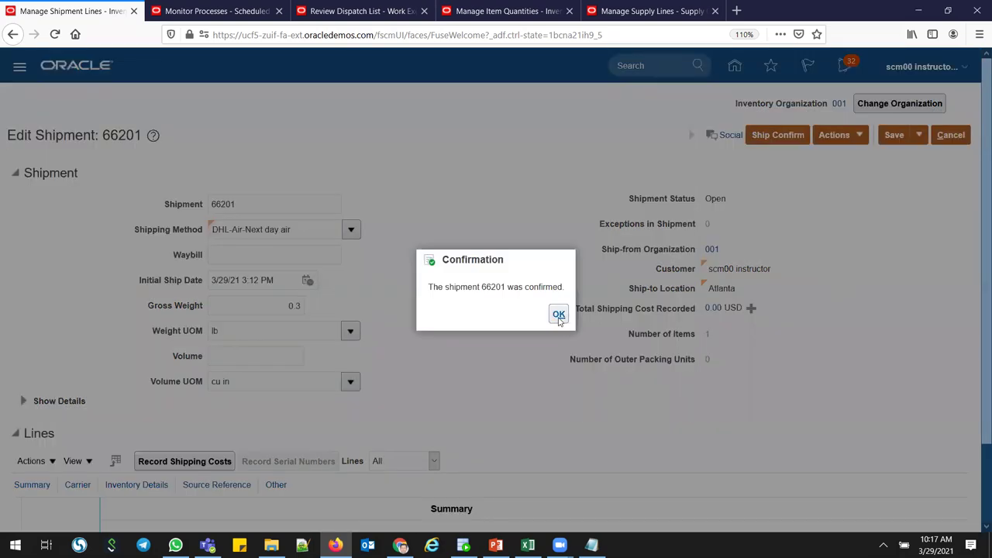
left_click(558, 314)
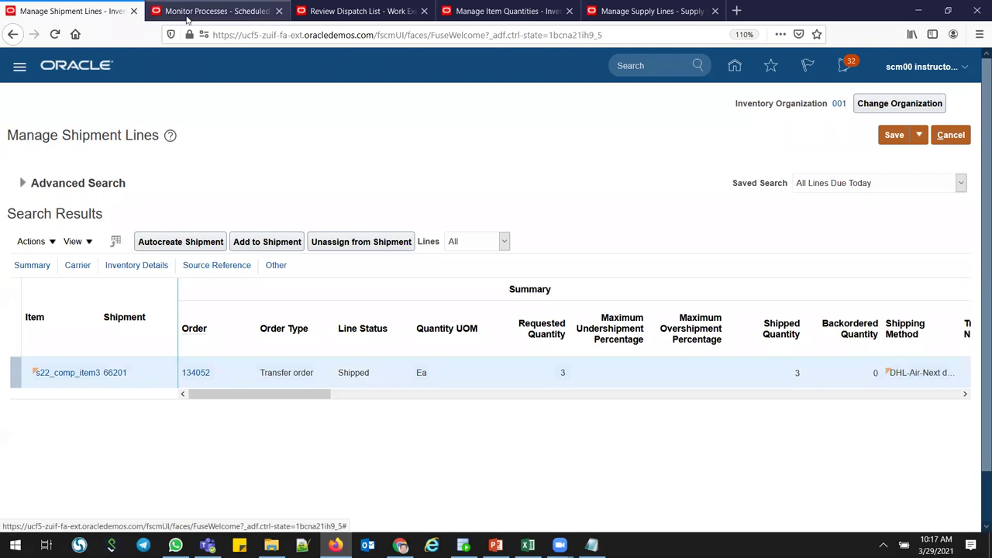
- Refresh the scheduled processes list repeatedly to monitor the shipment interface, shipment advice and ship confirm document processes
left_click(186, 16)
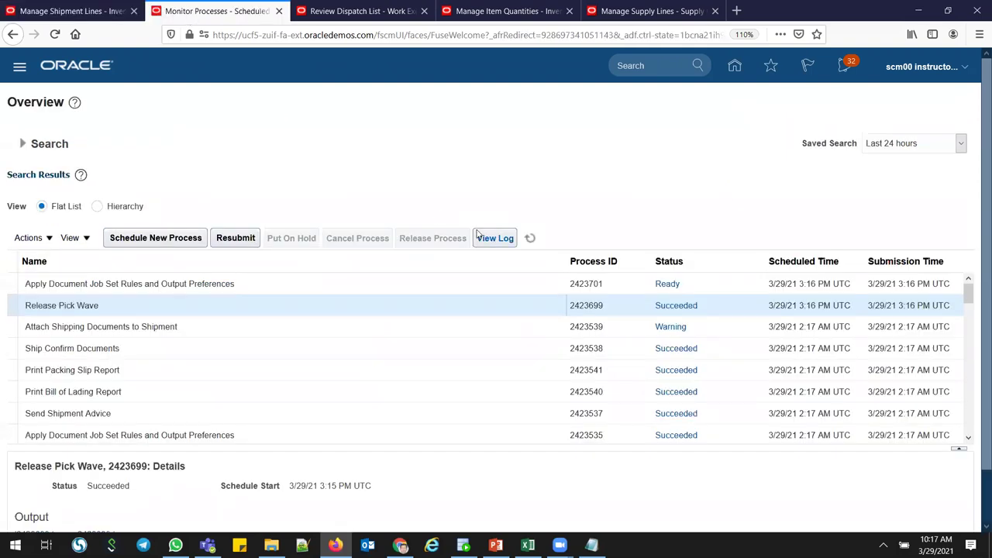
left_click(530, 238)
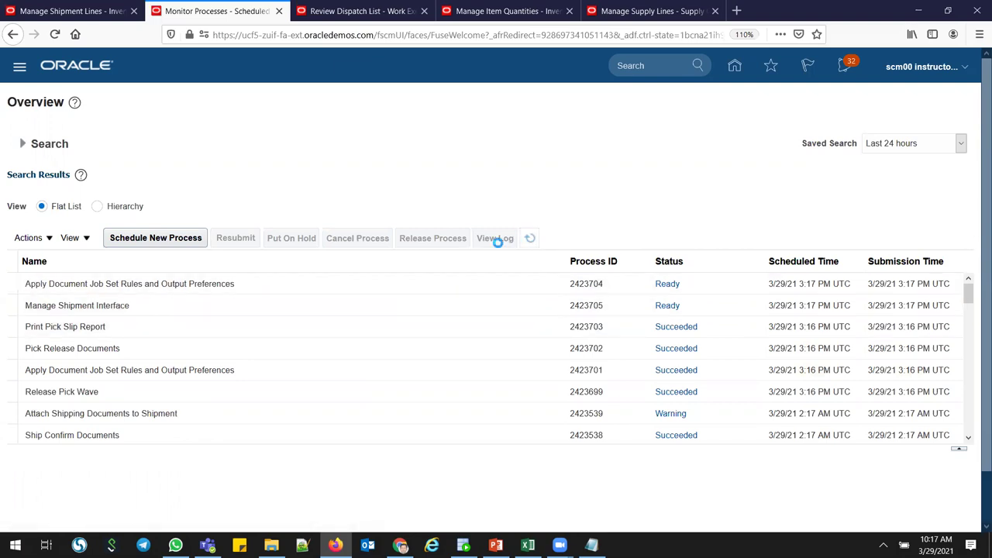
left_click(530, 238)
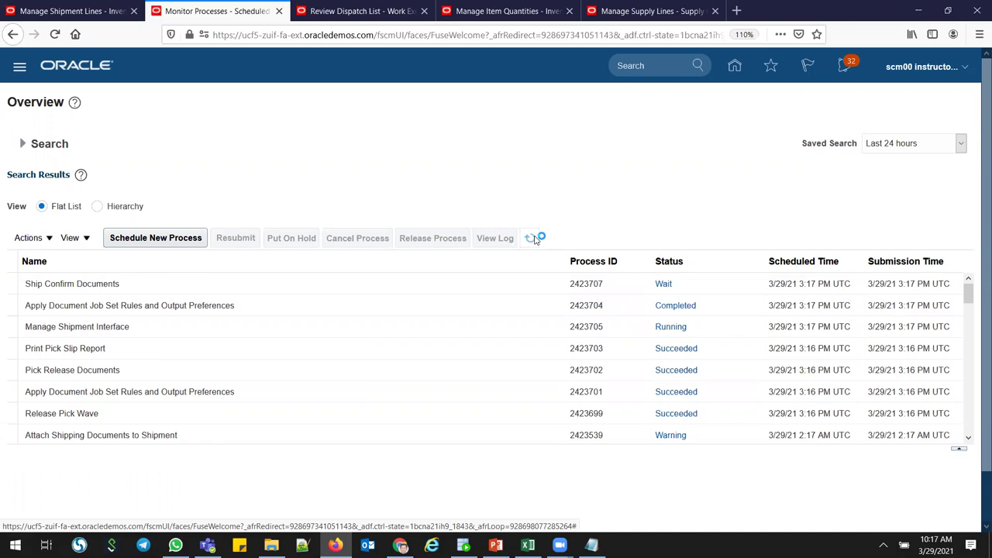
left_click(532, 238)
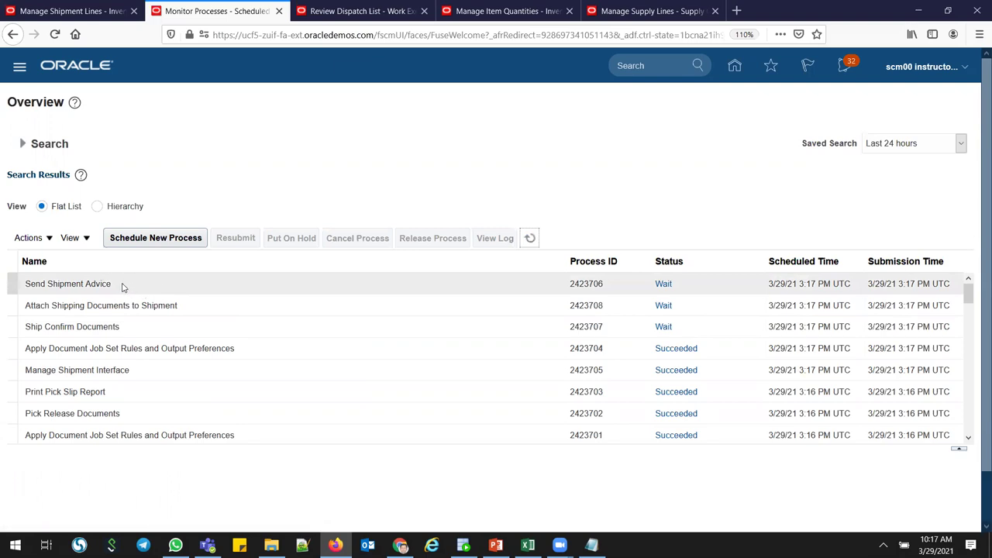
left_click(530, 239)
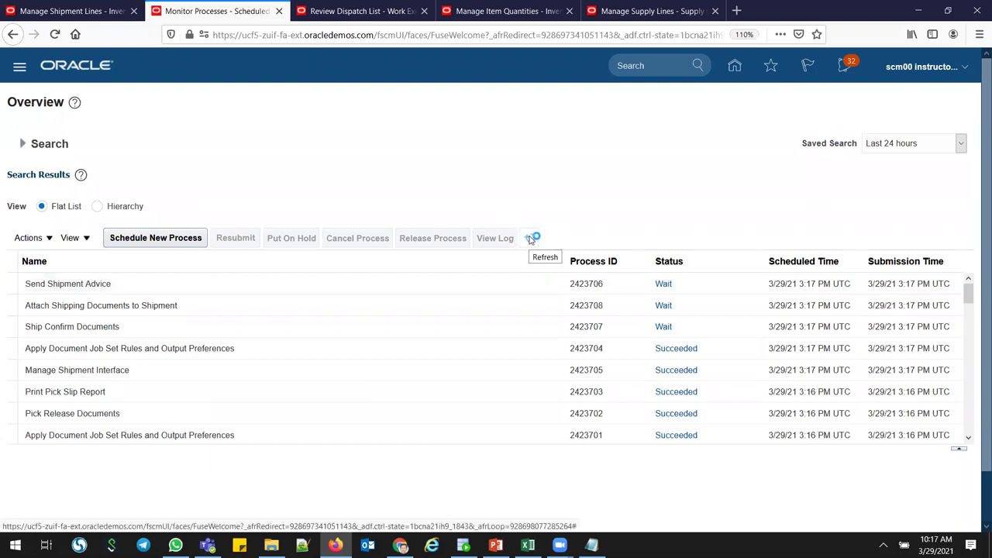
left_click(530, 239)
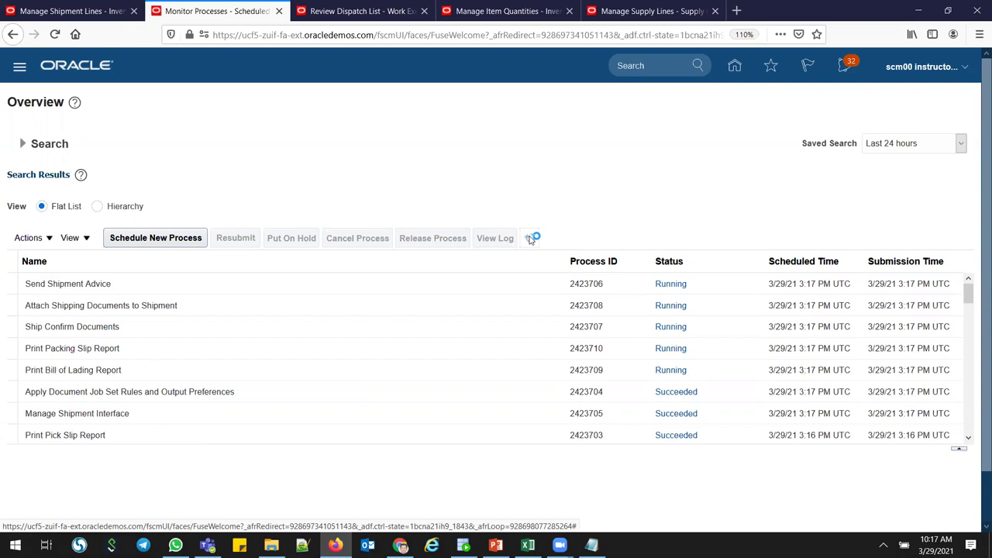
left_click(529, 239)
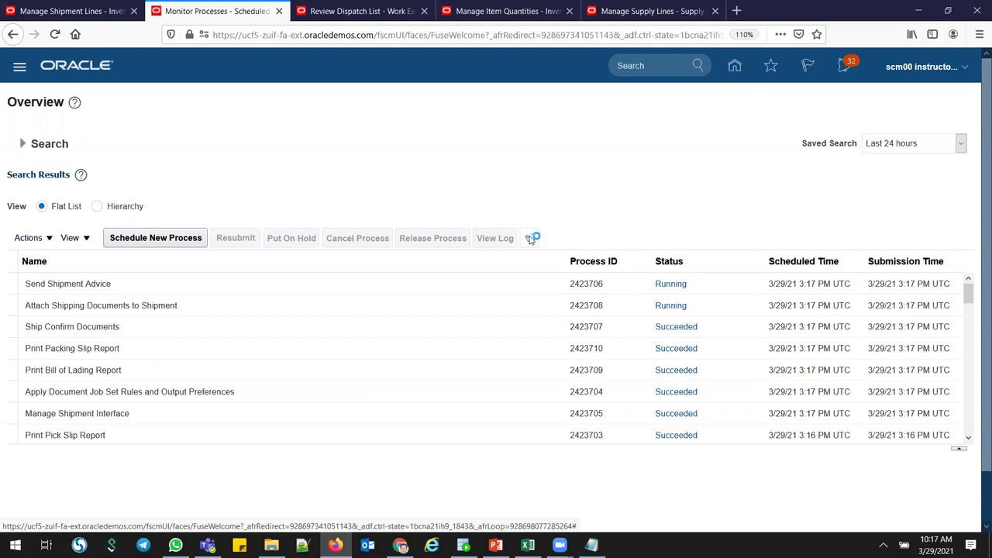
left_click(530, 239)
left_click(530, 239)
left_click(530, 238)
- Refresh the supply order details in Manage Supply Lines and examine the transfer line's status and orchestration plan
left_click(36, 16)
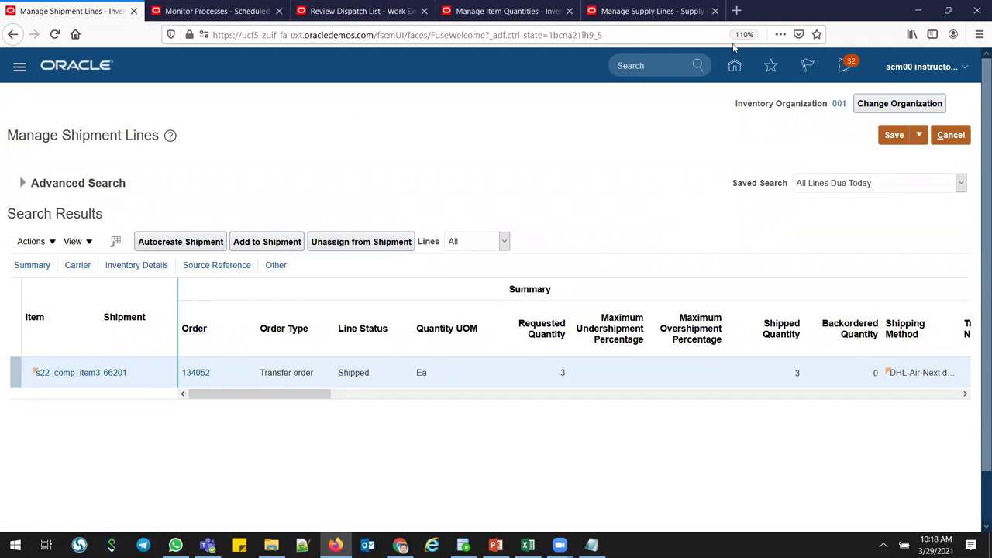
key("ctrl+shift+Tab")
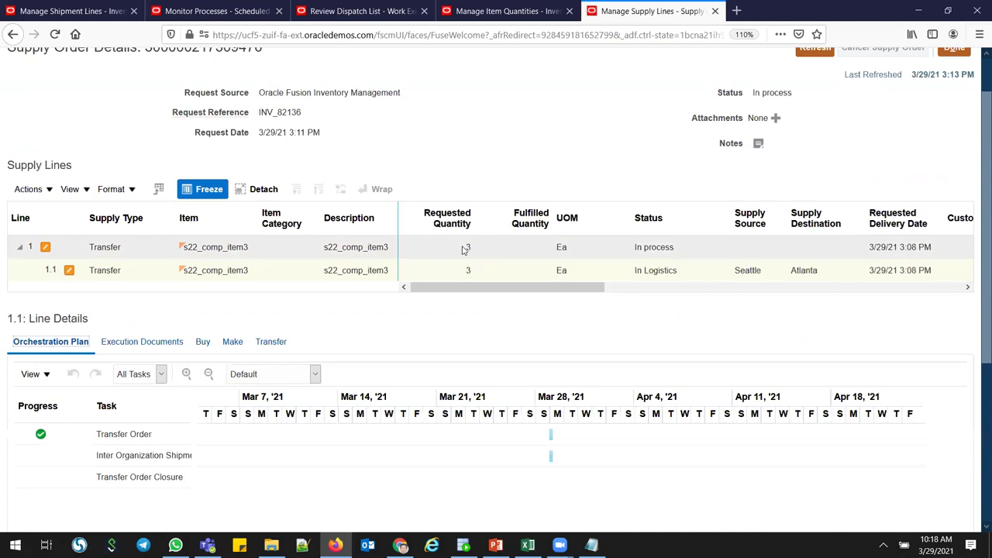
left_click_drag(977, 224, 942, 160)
left_click(833, 124)
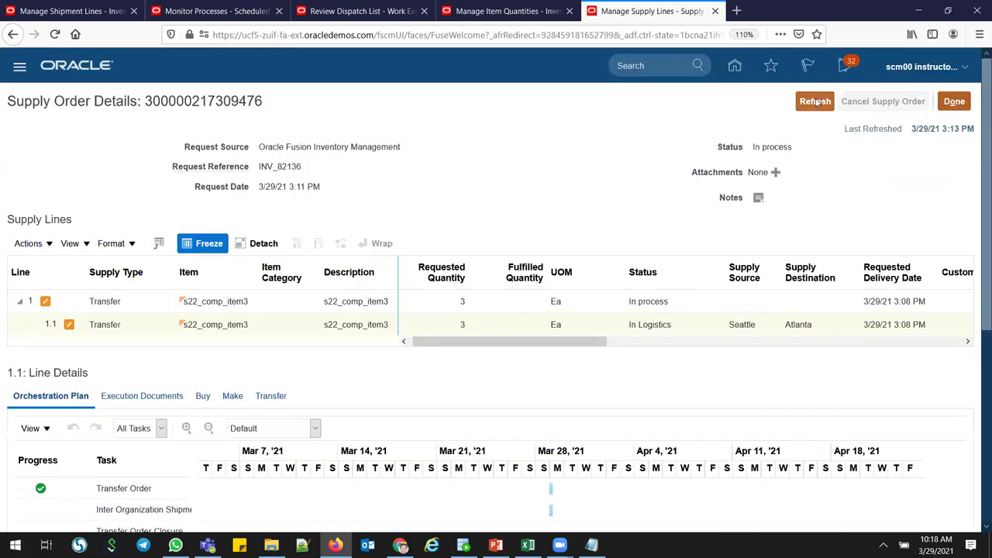
left_click(815, 102)
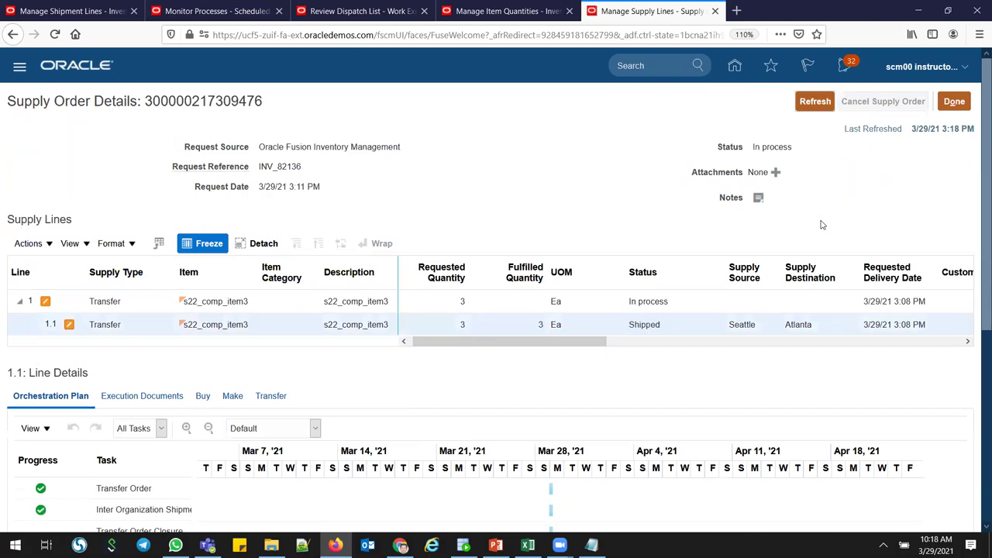
scroll(977, 253, "down", 2)
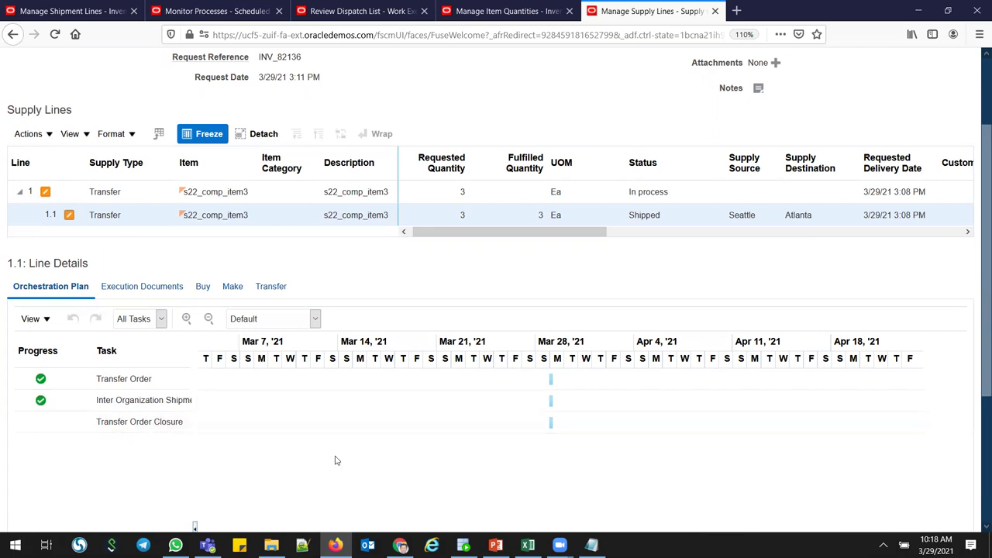
left_click(977, 66)
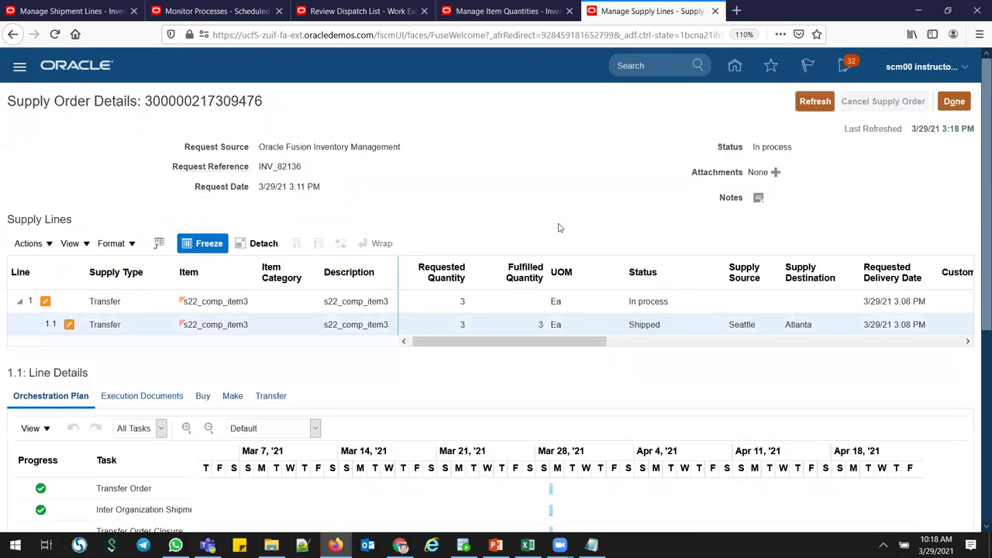
- Leave Manage Shipment Lines and open the Receive Expected Shipments task from the Receipts tasks
left_click(70, 11)
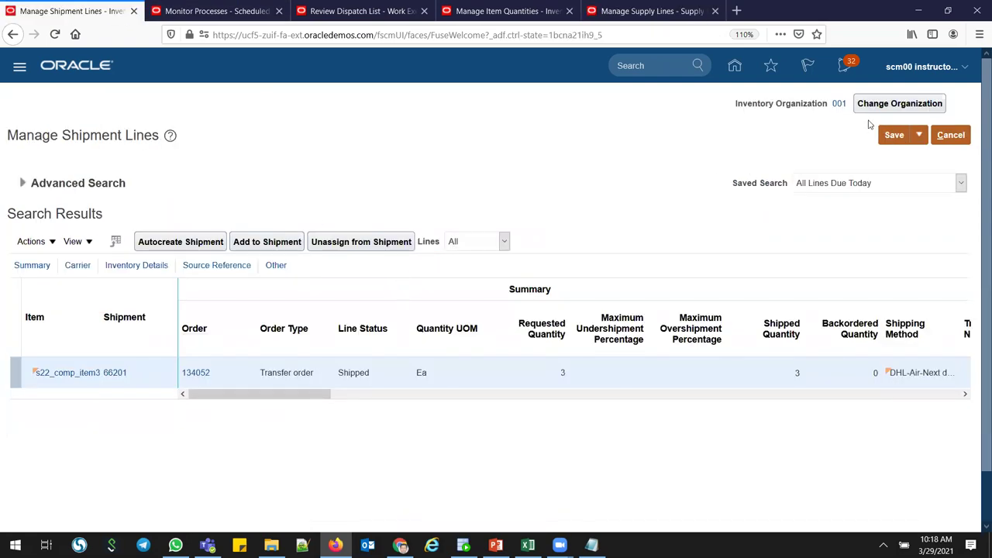
left_click(951, 135)
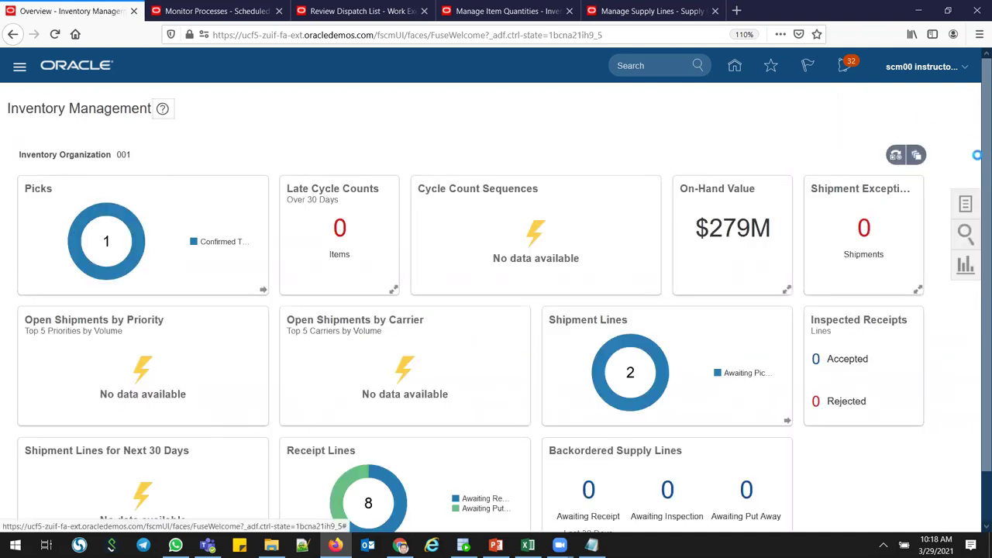
left_click(954, 205)
left_click(922, 104)
left_click(899, 178)
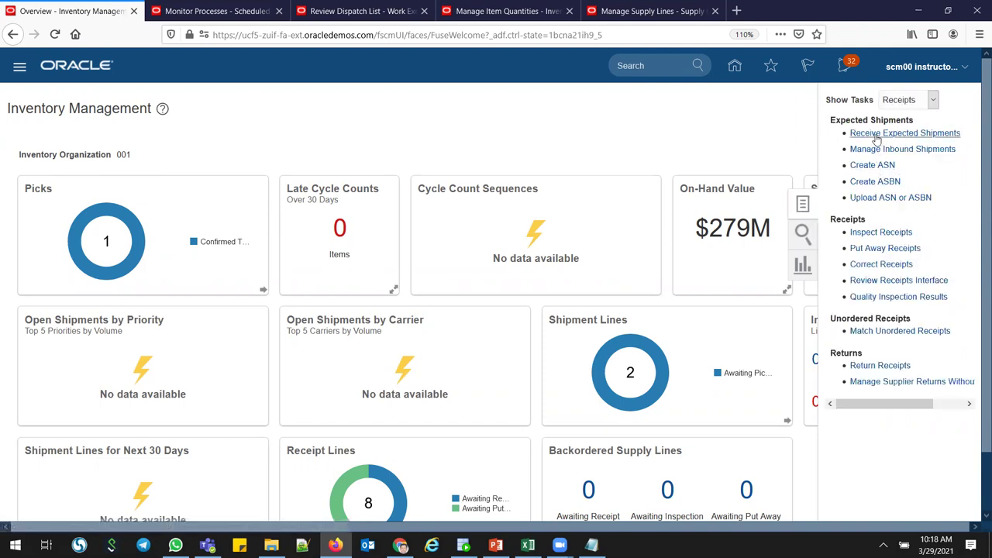
left_click(874, 134)
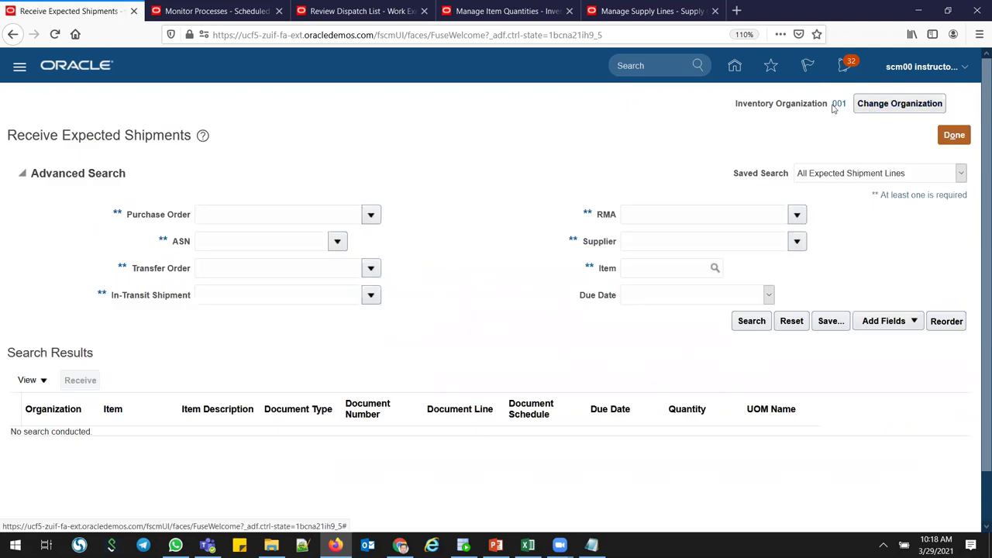
- Change the inventory organization to 002 and reopen the Receive Expected Shipments task
left_click(874, 104)
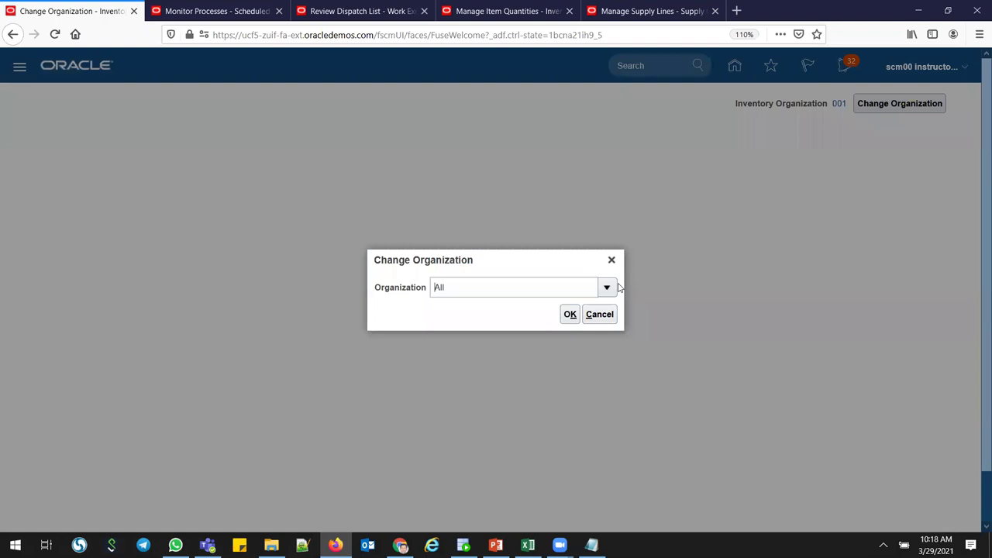
left_click(607, 287)
left_click(454, 355)
left_click(570, 315)
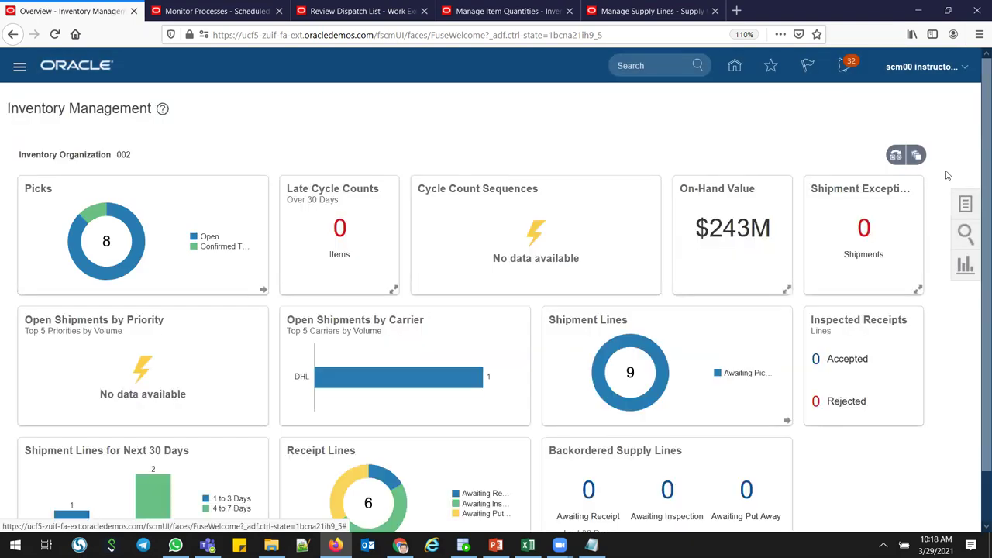
left_click(964, 204)
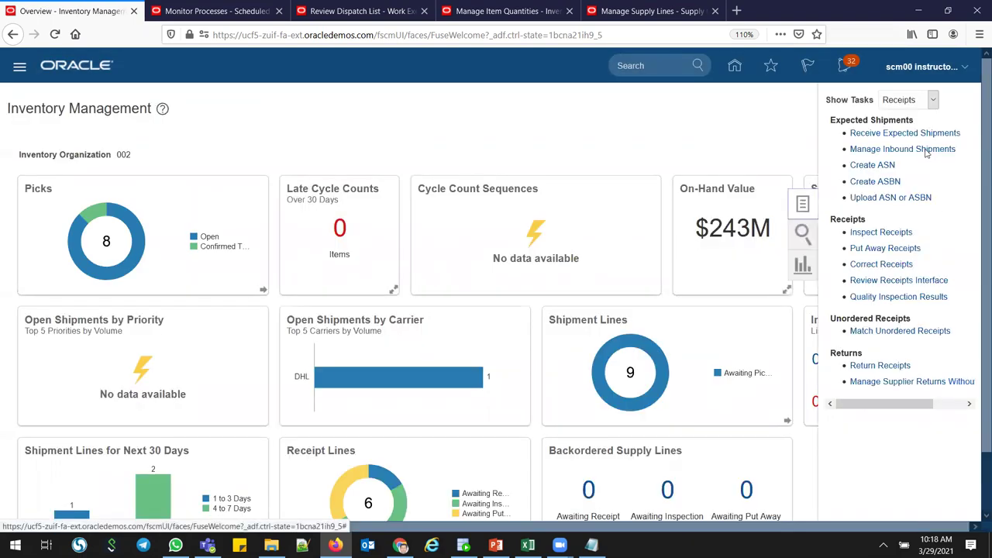
left_click(906, 134)
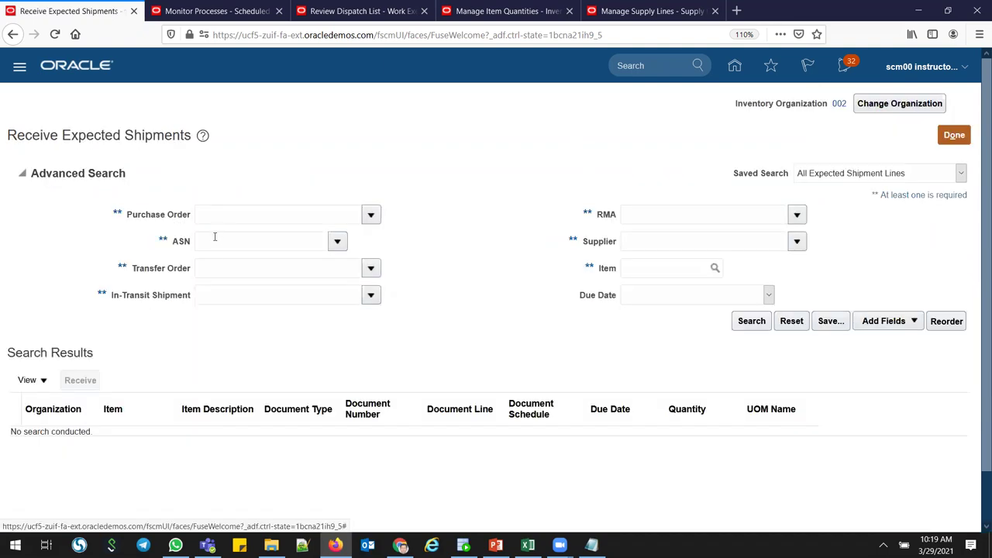
- Search the expected shipments by the transfer order number copied from the Notepad notes
left_click(215, 272)
left_click(591, 544)
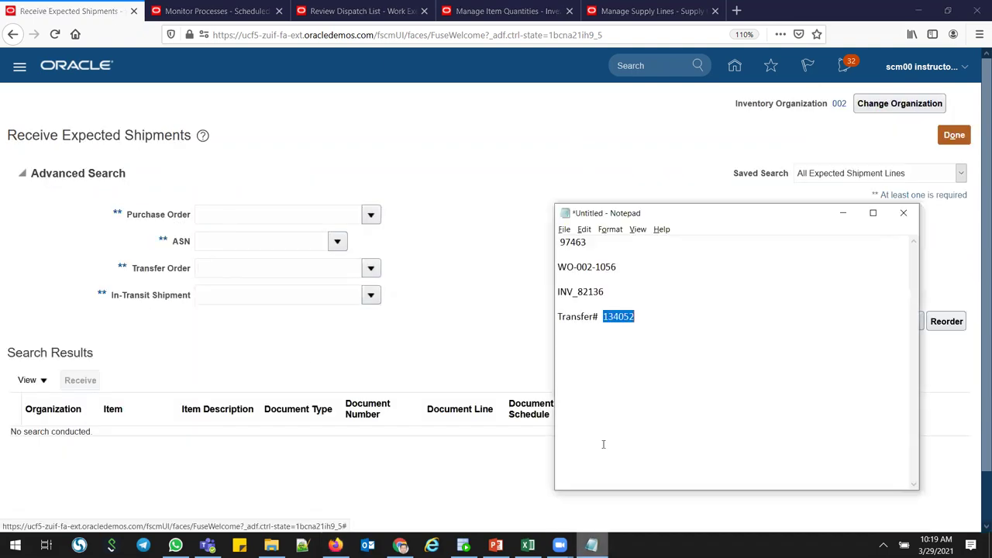
key("ctrl+c")
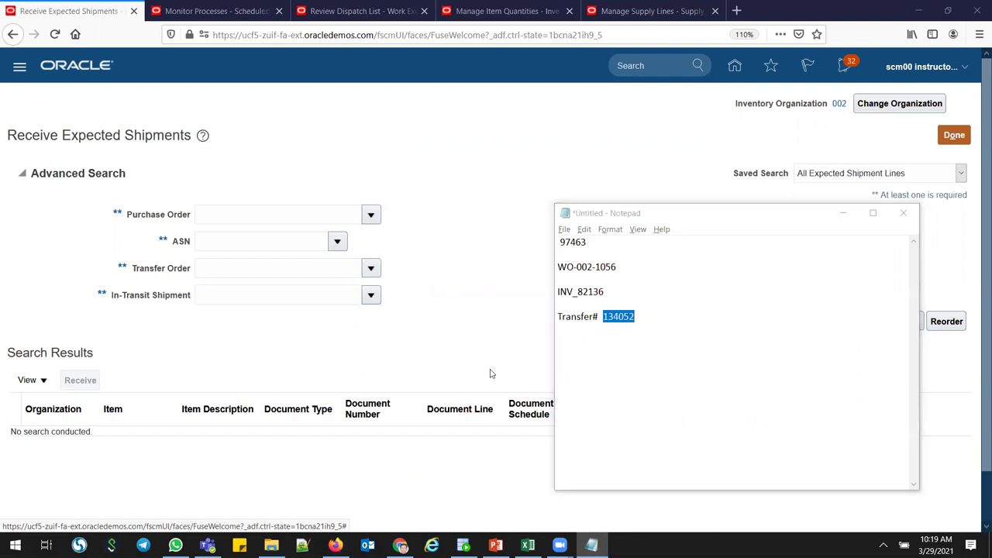
key("alt+Tab")
key("ctrl+v")
key("Tab")
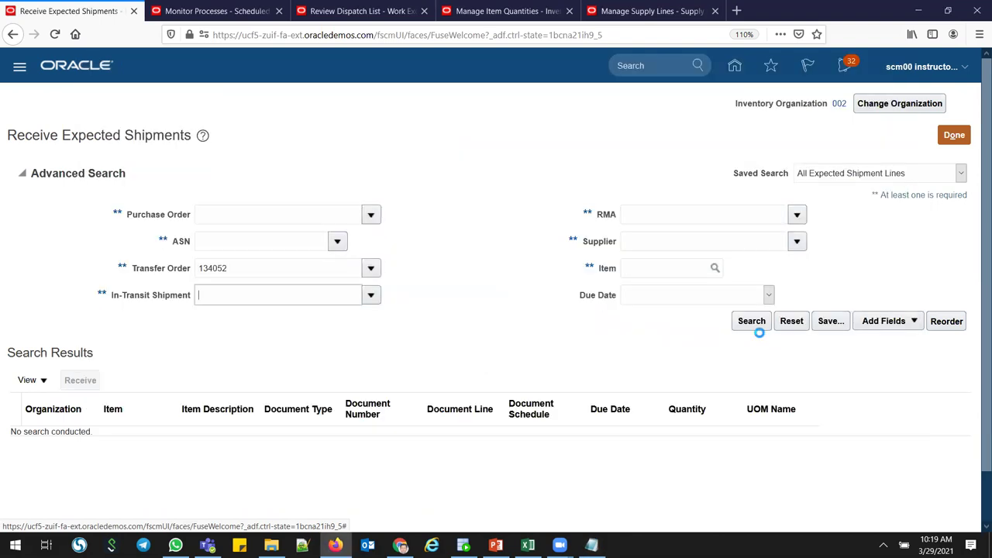
left_click(750, 320)
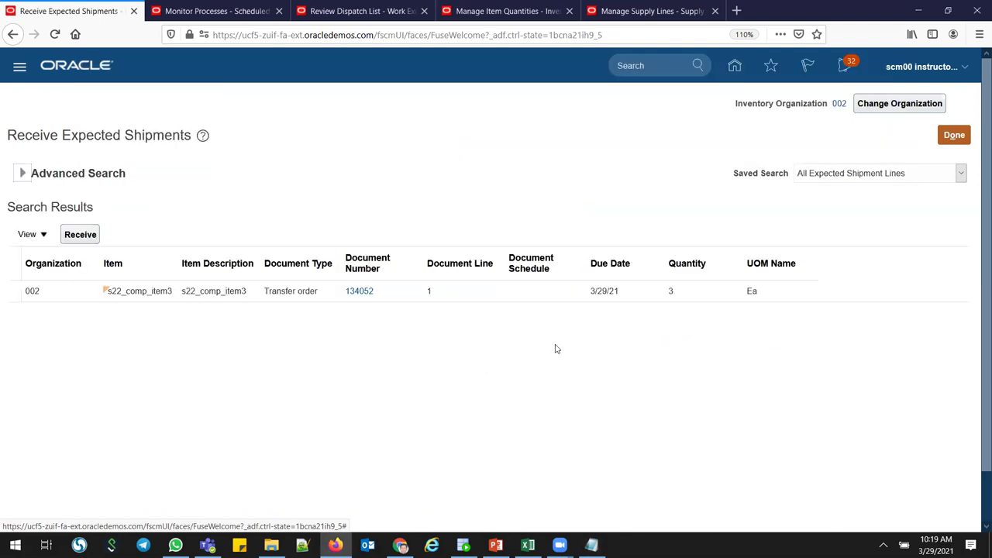
- Receive the s22_comp_item3 transfer line with its receipt quantity shown, then create and submit the receipt
left_click(98, 234)
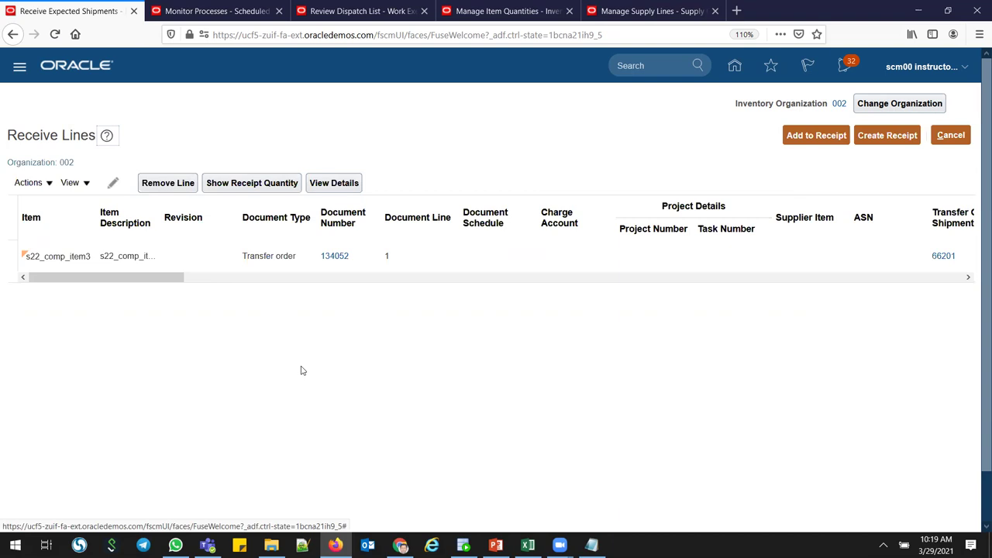
left_click(12, 255)
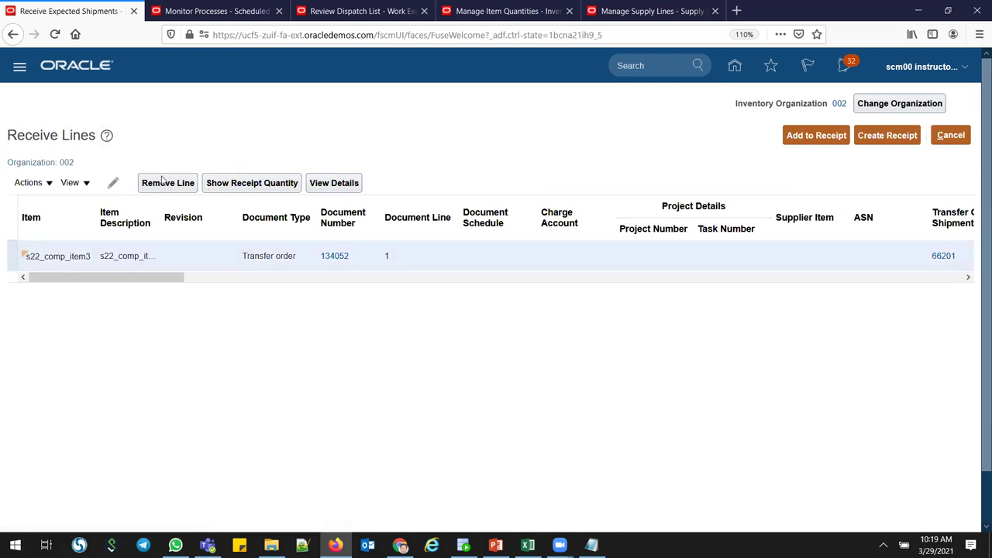
left_click(231, 184)
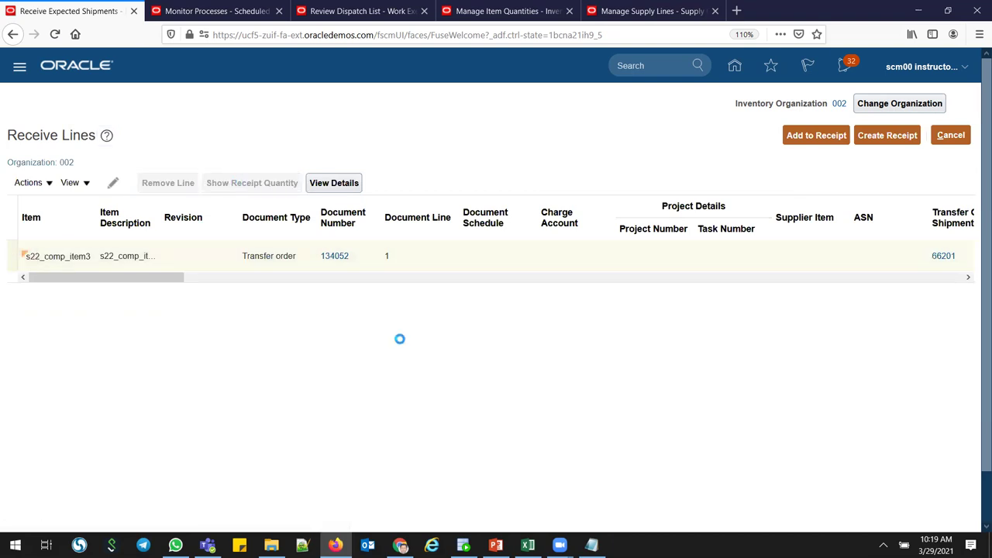
left_click_drag(165, 278, 339, 281)
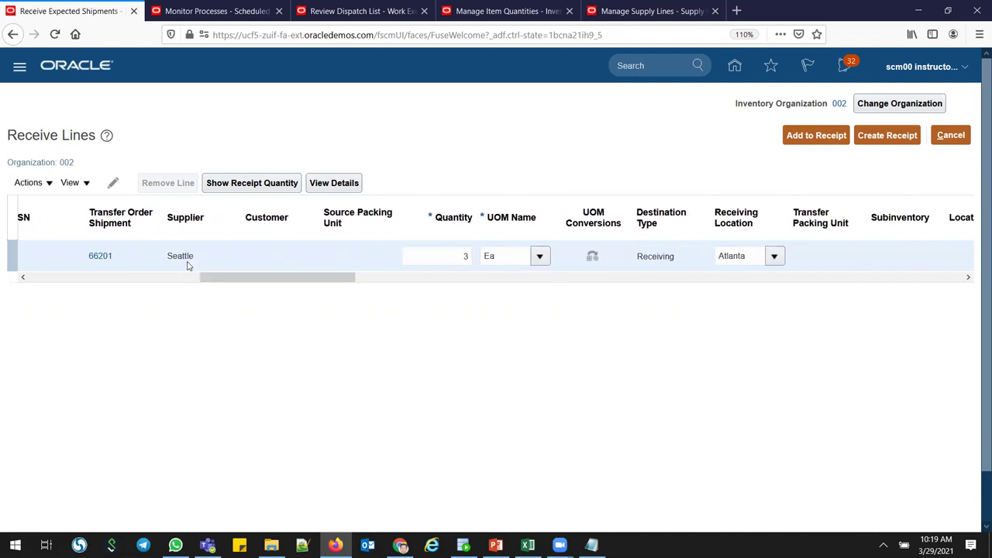
left_click_drag(283, 283, 305, 284)
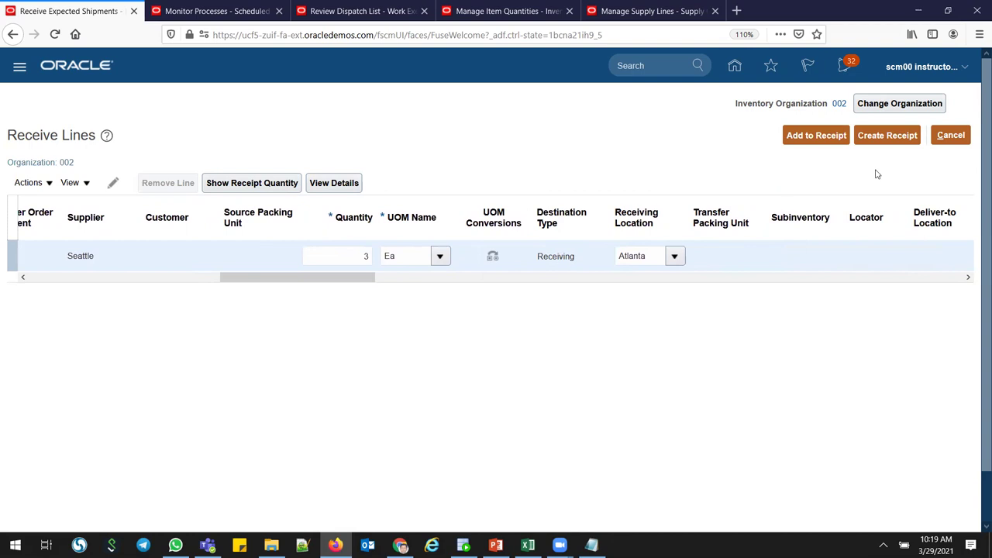
left_click(888, 139)
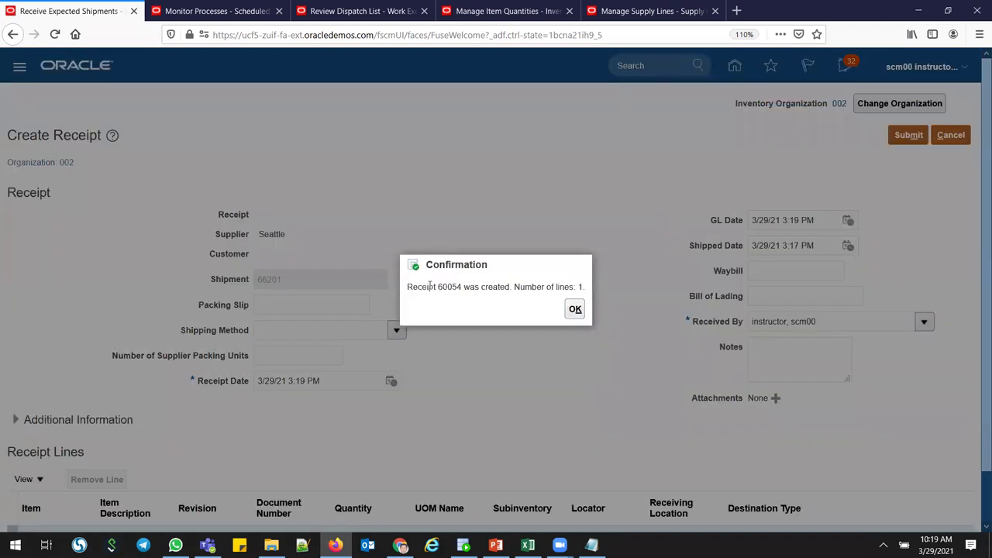
- Copy the receipt number from the confirmation, close the message and paste the number below the transfer number in Notepad
double_click(450, 286)
left_click(438, 287)
left_click_drag(462, 287, 406, 288)
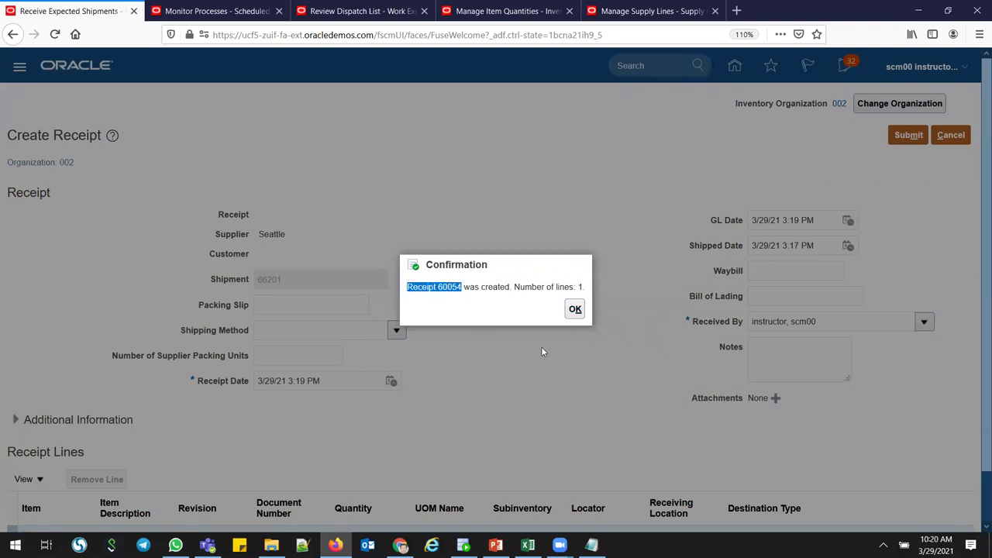
left_click(576, 309)
left_click(591, 545)
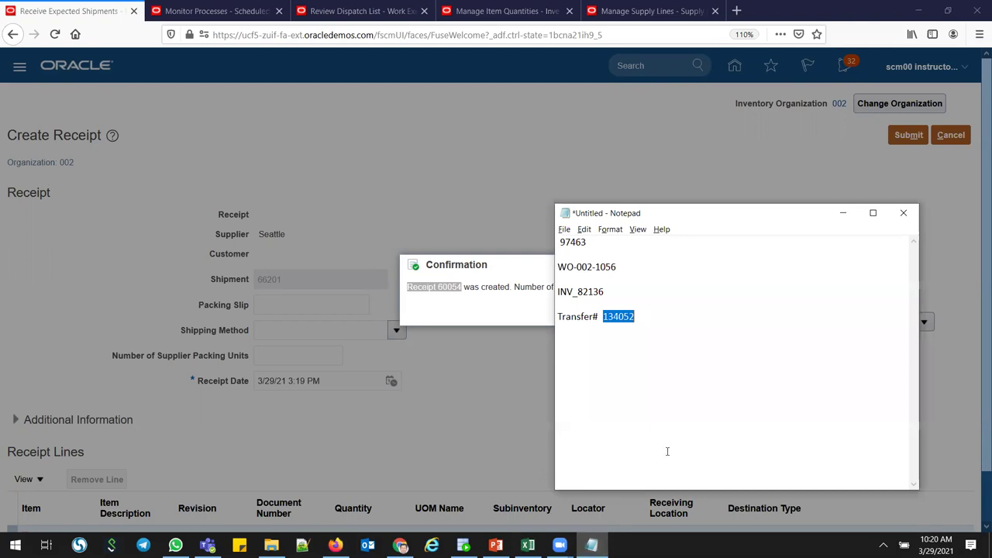
left_click(708, 395)
key("Return")
key("ctrl+v")
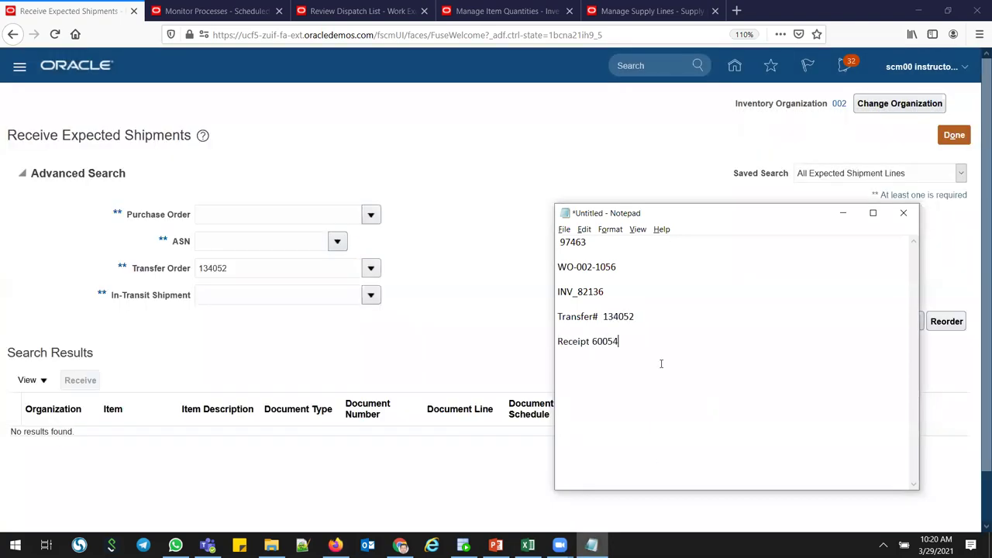
key("Home")
- Leave Receive Expected Shipments, open Put Away Receipts and search by the transfer order number from the Notepad notes
double_click(614, 316)
left_click(844, 212)
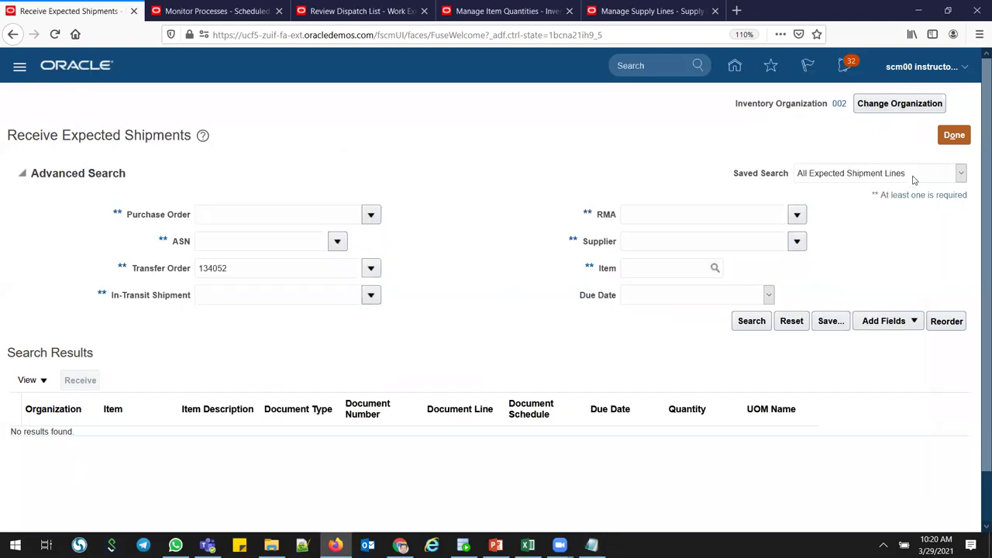
left_click(945, 136)
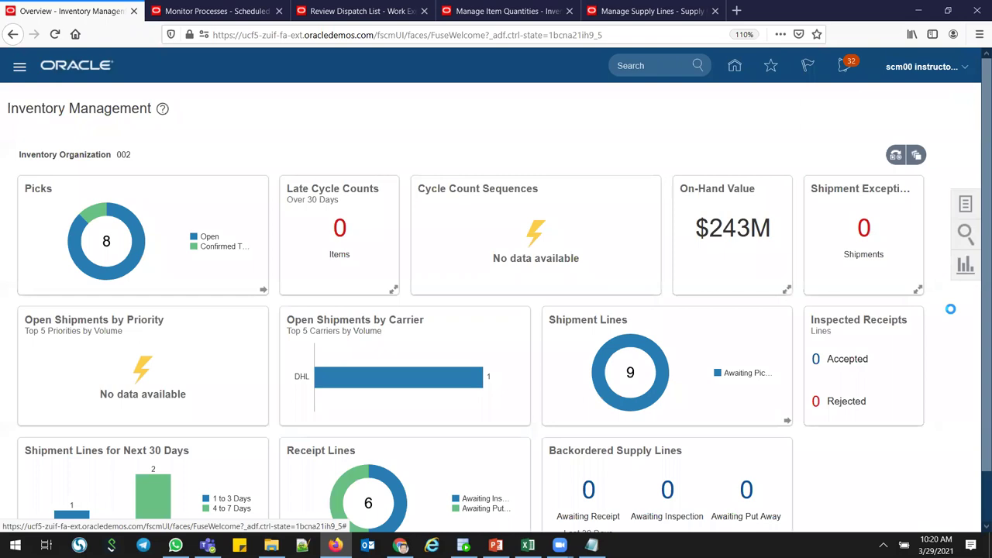
left_click(965, 203)
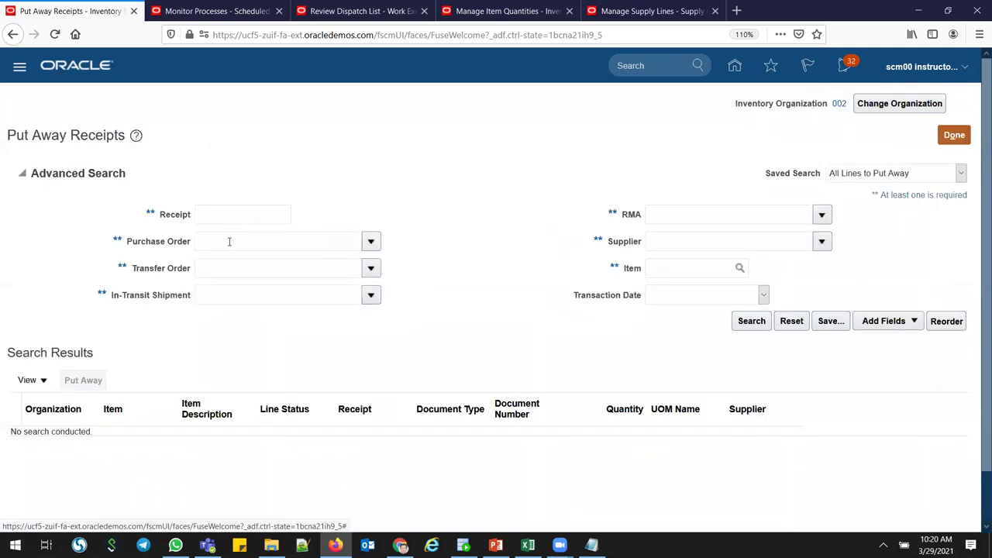
left_click(226, 267)
key("ctrl+v")
left_click(751, 321)
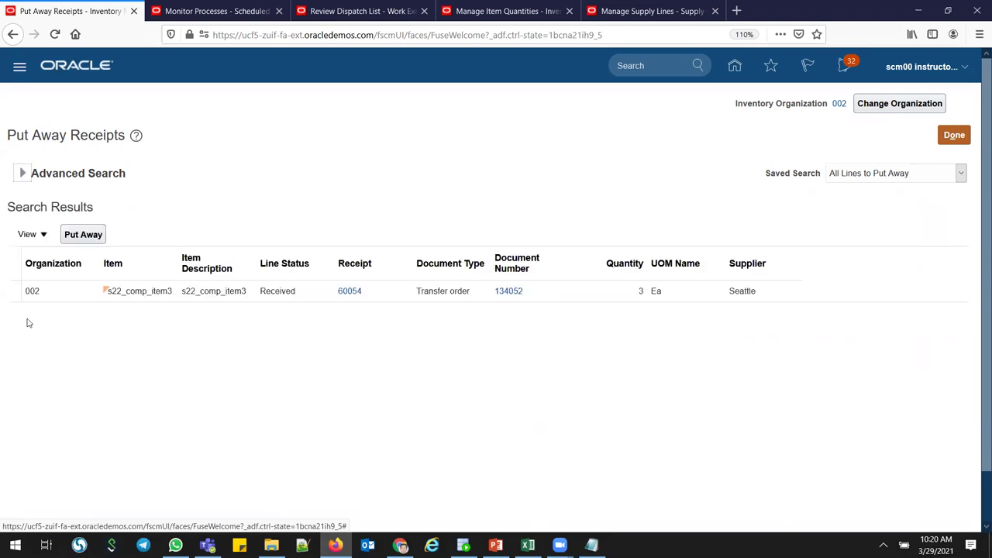
- Put away the received s22_comp_item3 line into the Stores subinventory and submit the transaction
left_click(13, 289)
left_click(82, 234)
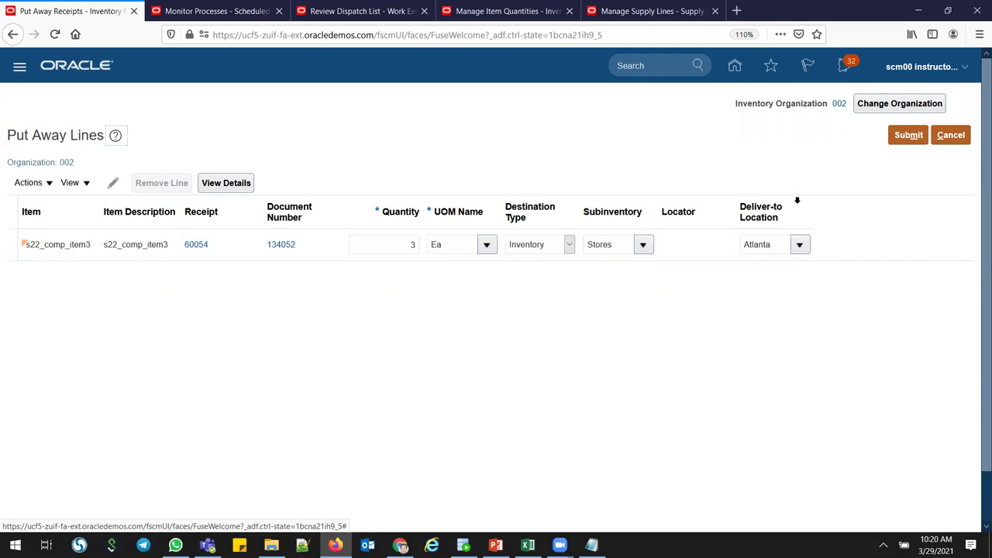
left_click(892, 136)
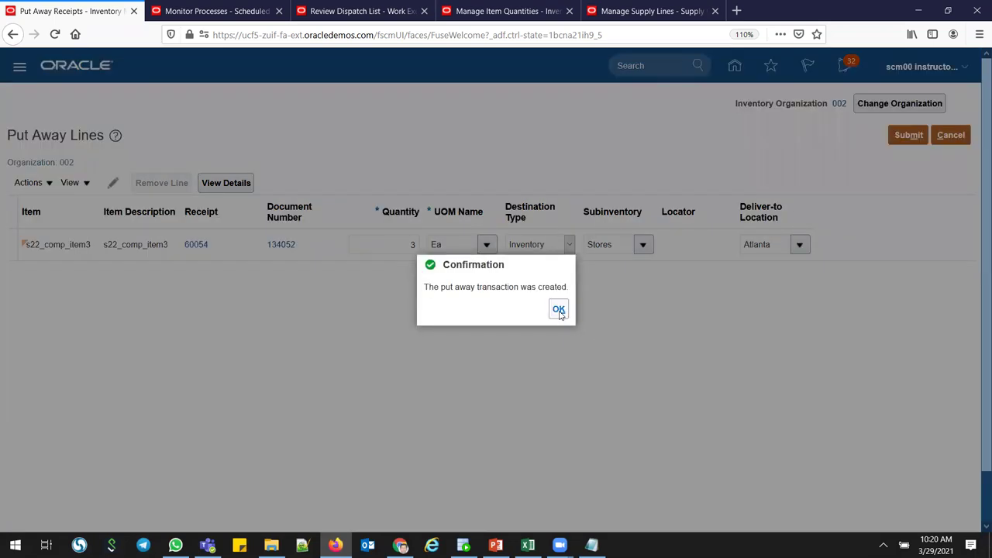
left_click(559, 310)
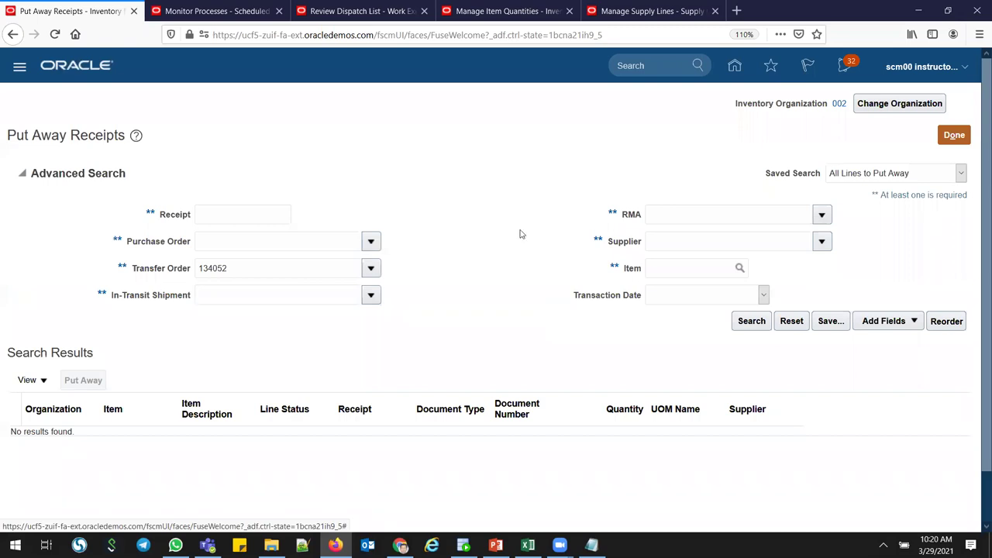
- Refresh the supply order details in Manage Supply Lines, examine the line statuses and orchestration plan, and leave the page
left_click(651, 11)
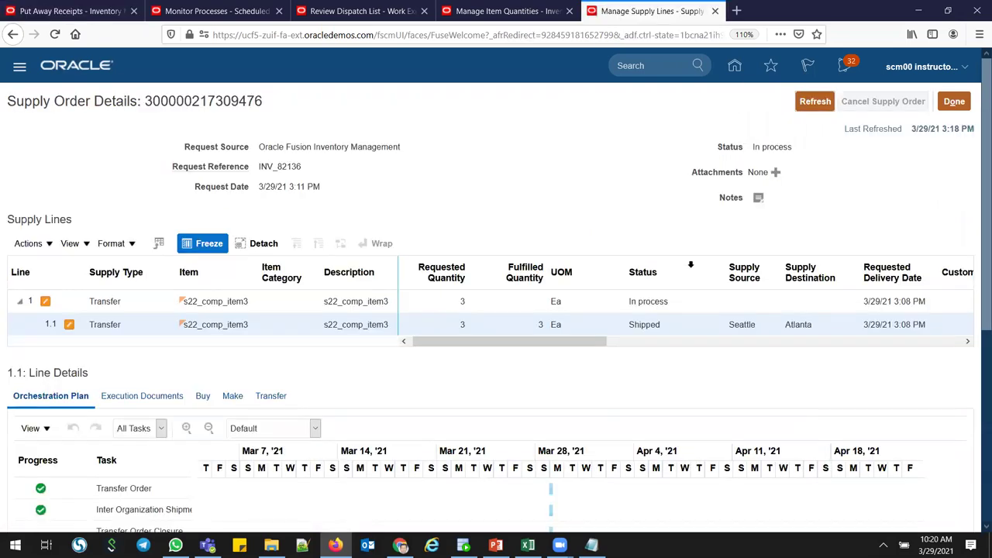
left_click(816, 103)
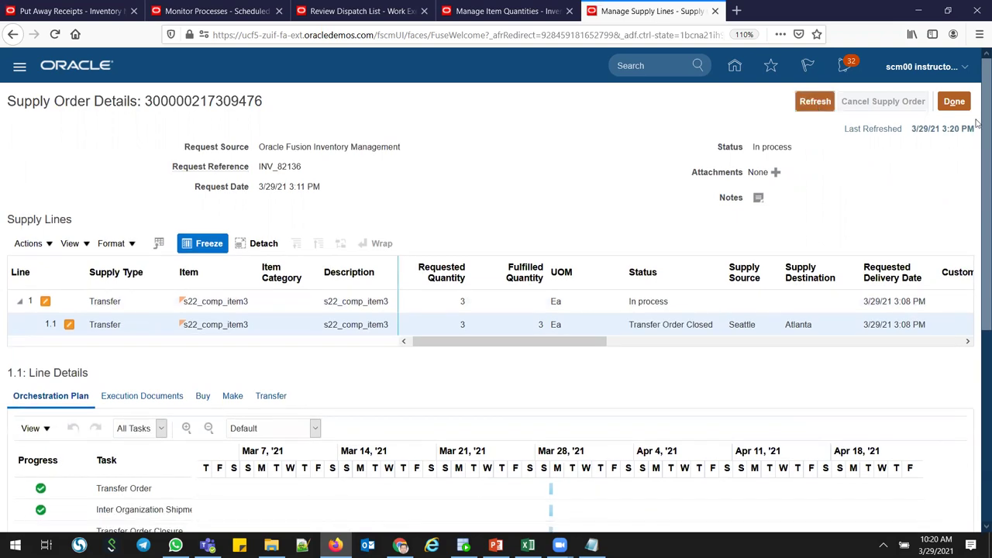
scroll(978, 220, "down", 3)
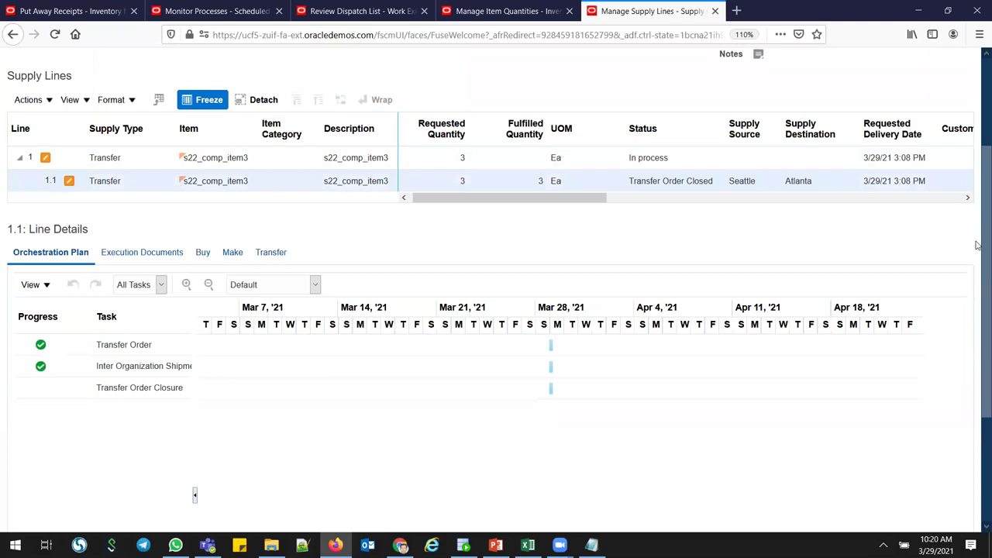
scroll(978, 256, "up", 3)
left_click(828, 106)
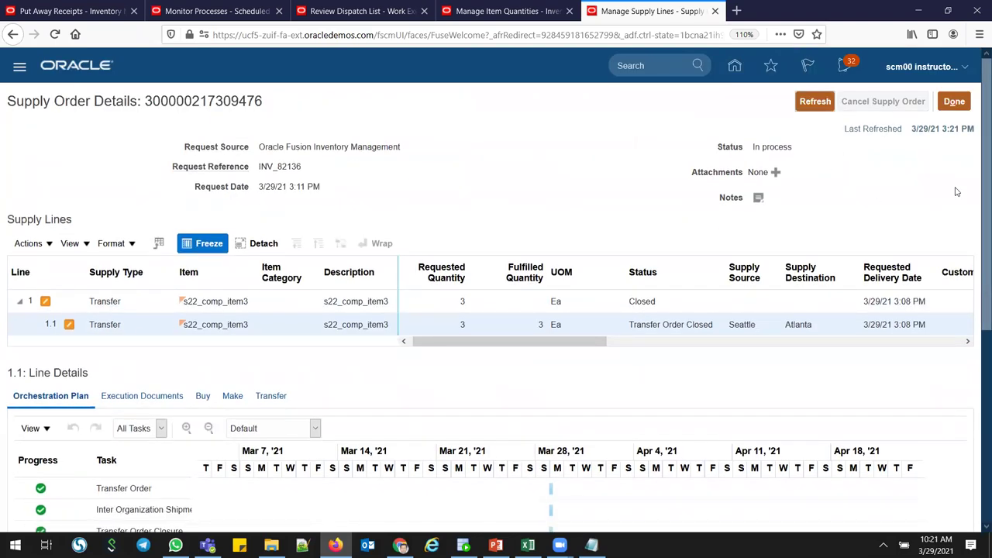
scroll(979, 201, "down", 2)
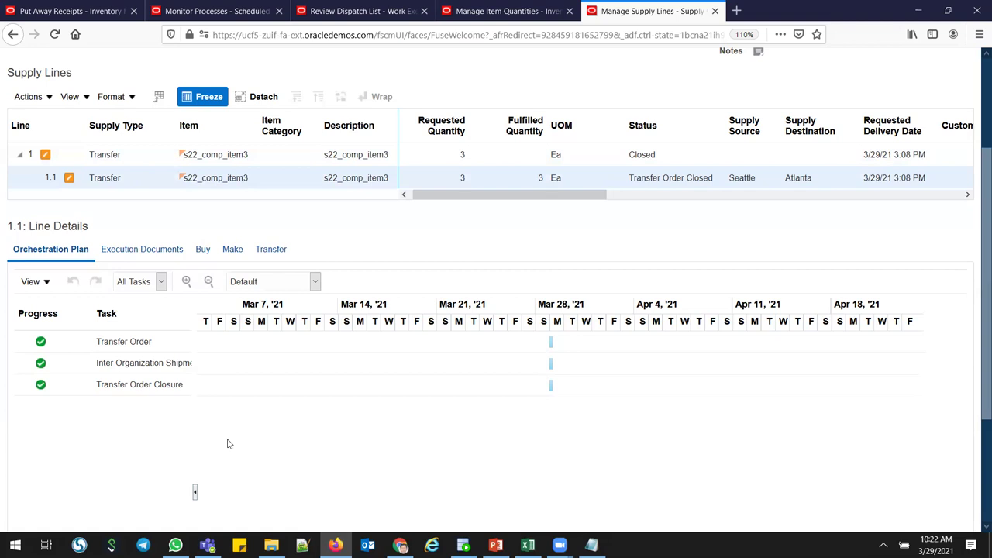
left_click_drag(984, 326, 977, 244)
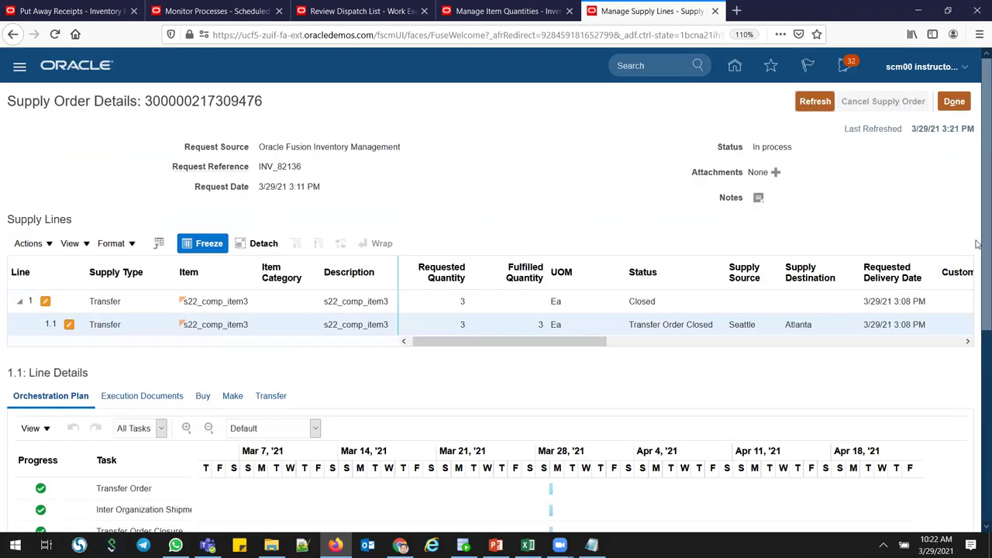
left_click(954, 105)
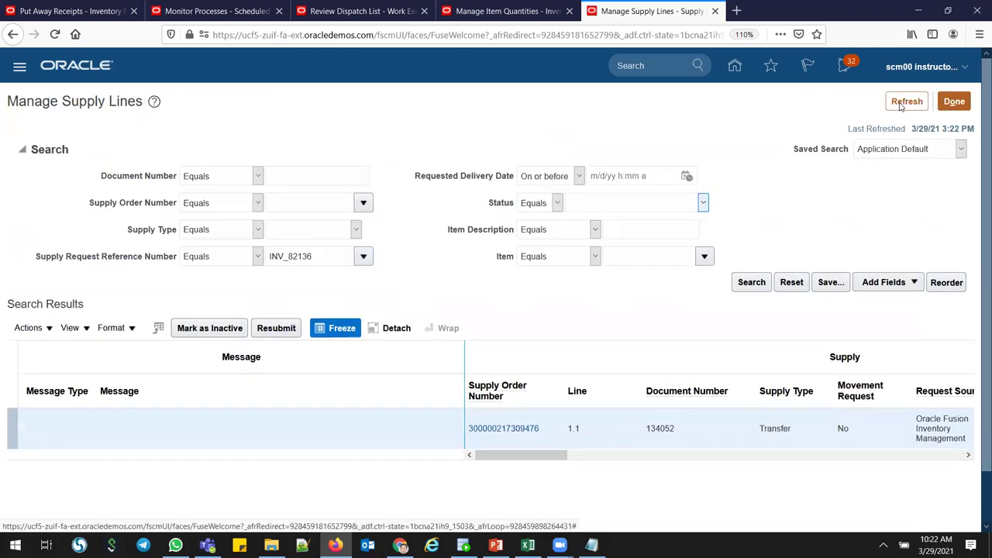
left_click(953, 102)
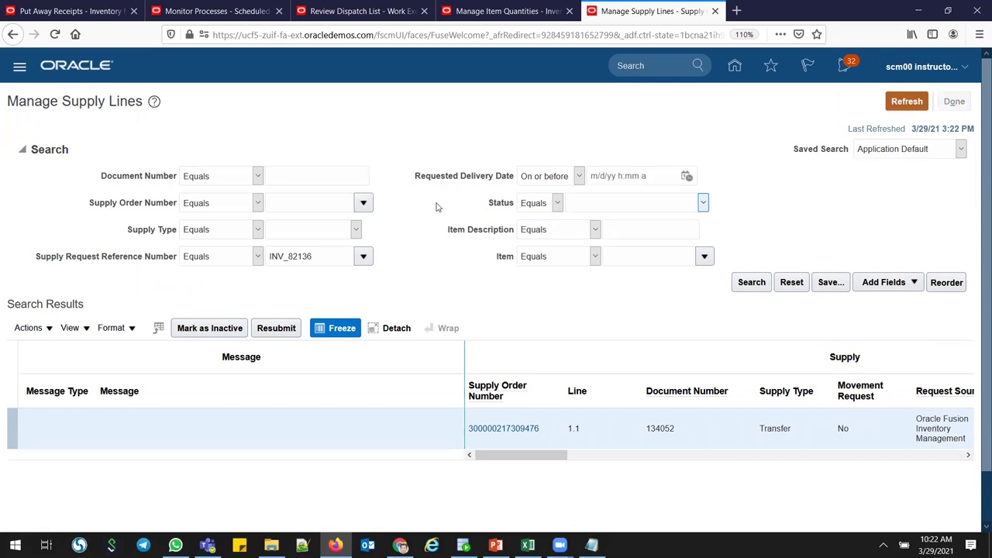
- Quick complete 1 Ea of s22_Assy_item1 at operation 20 in the dispatch list and select the confirmed work order number
left_click(387, 26)
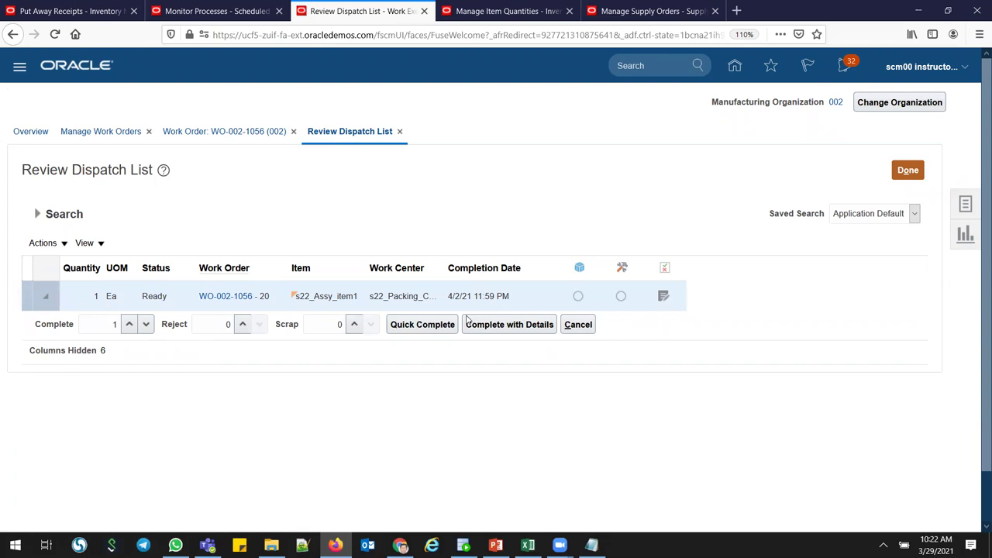
left_click(399, 324)
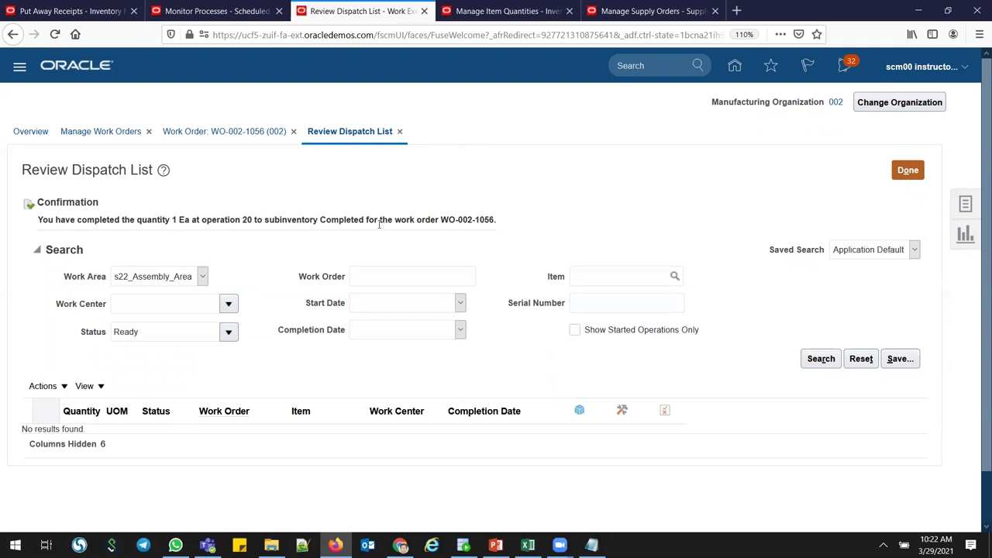
left_click_drag(494, 220, 440, 220)
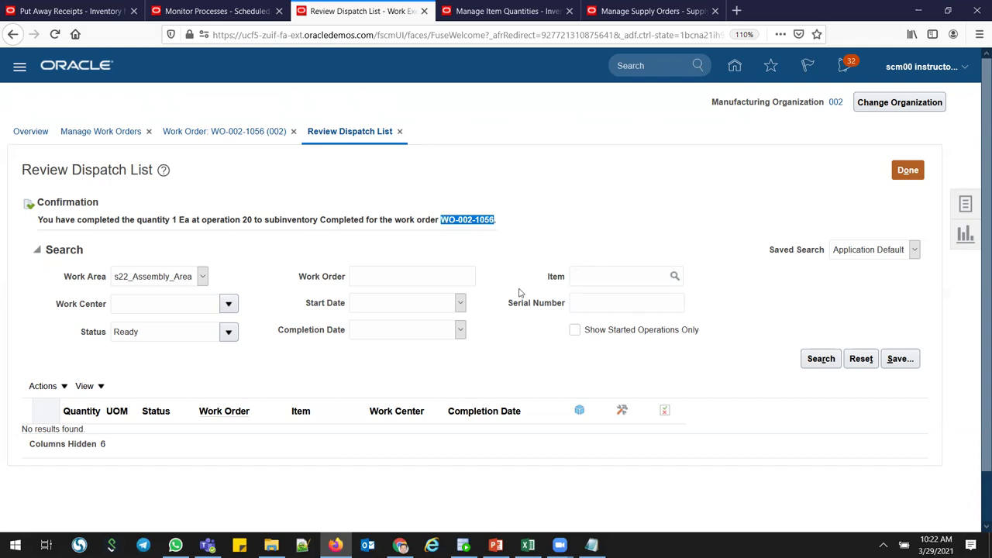
- Return to the work order search, set the status to All, search again and reopen the s22_Assy_item1 work order
left_click(909, 171)
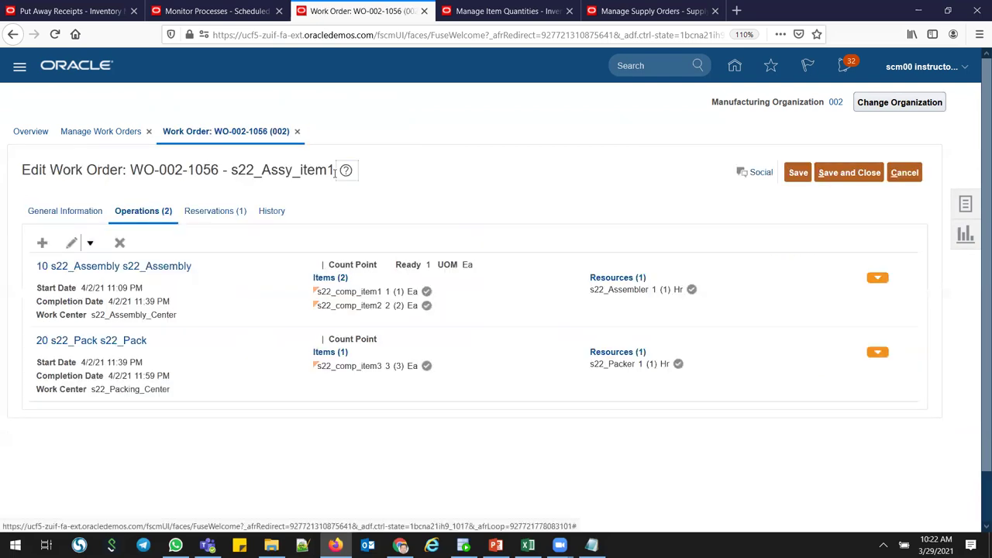
left_click(297, 132)
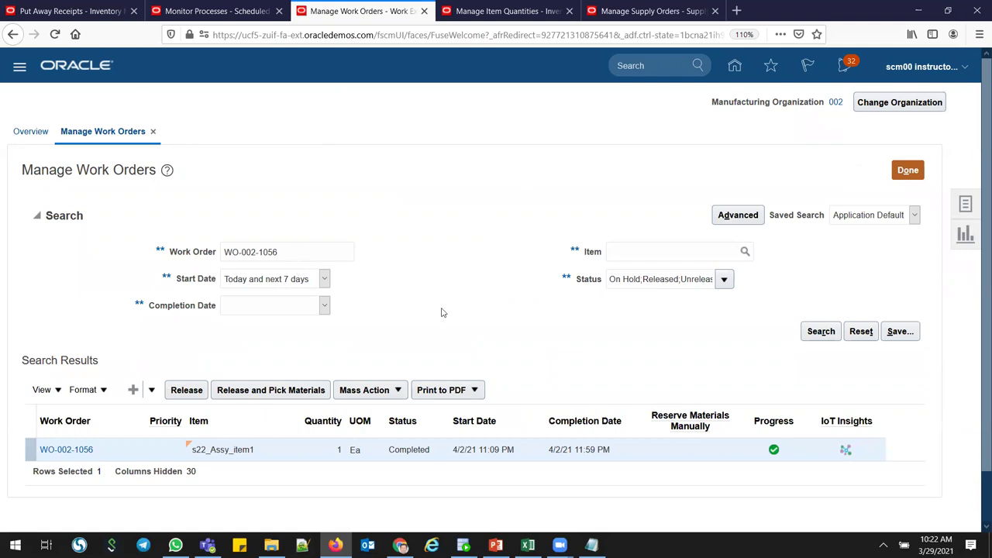
left_click(643, 277)
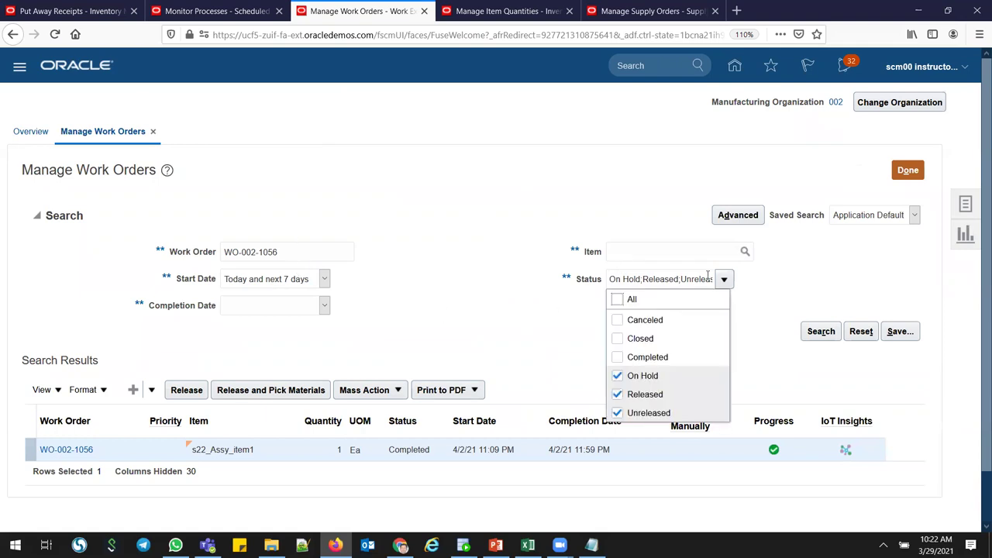
left_click(617, 299)
left_click(759, 361)
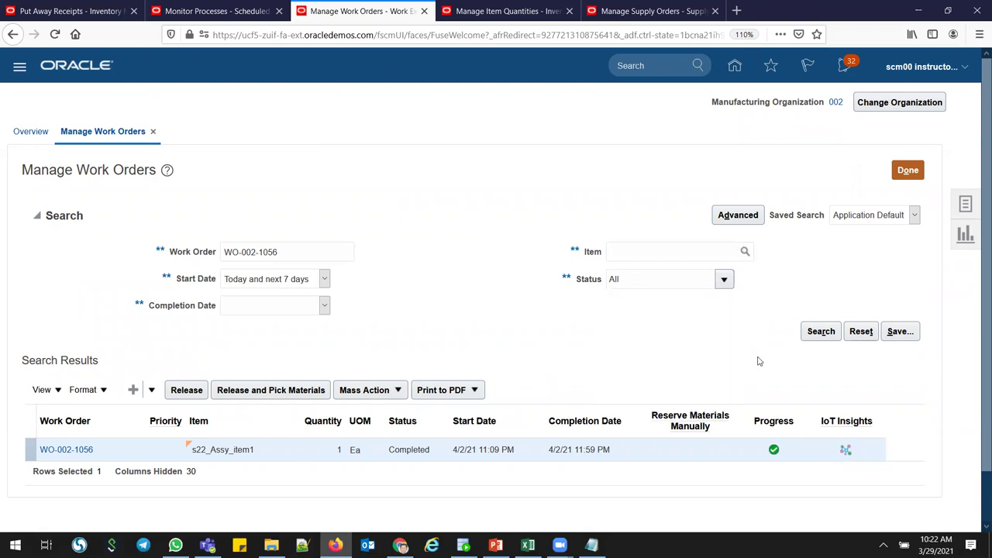
left_click(817, 331)
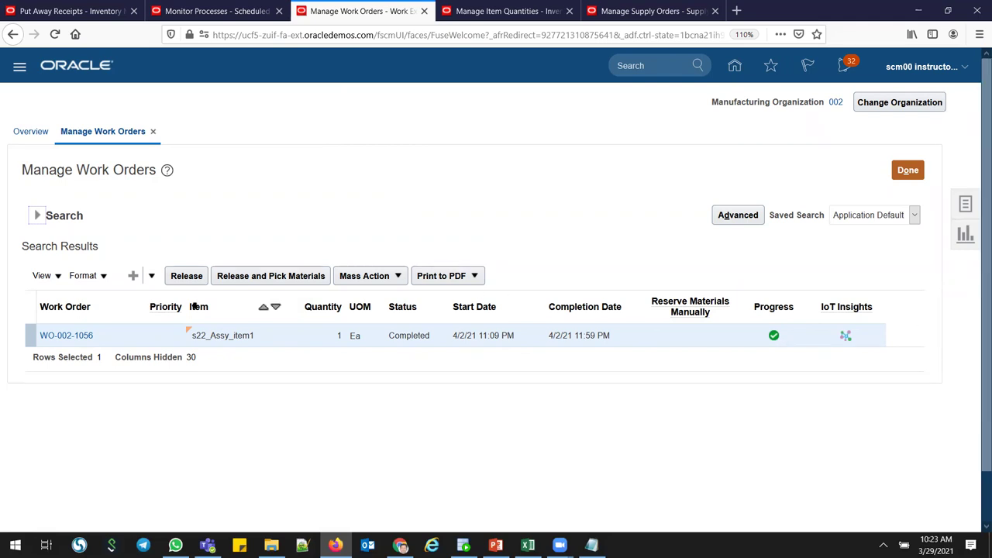
left_click(78, 338)
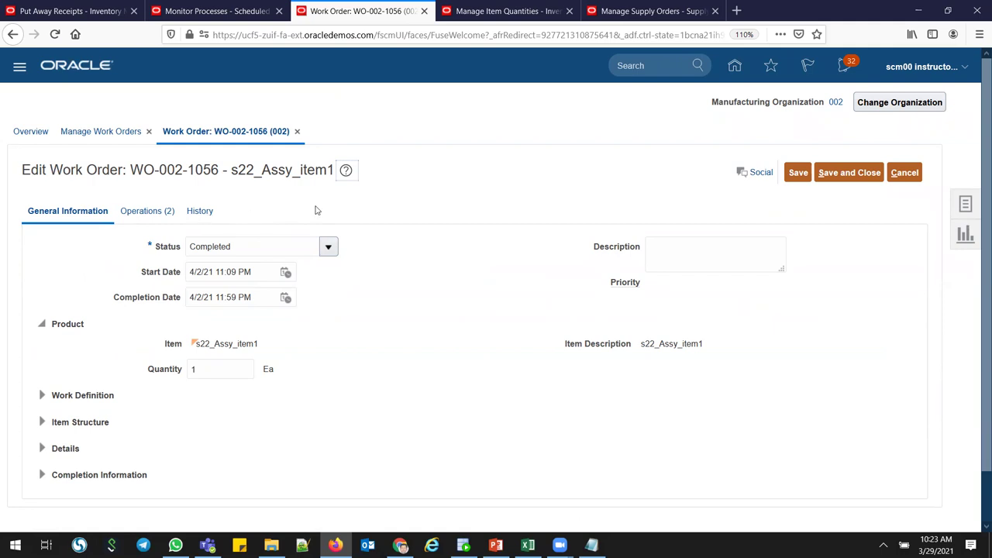
left_click_drag(218, 170, 139, 173)
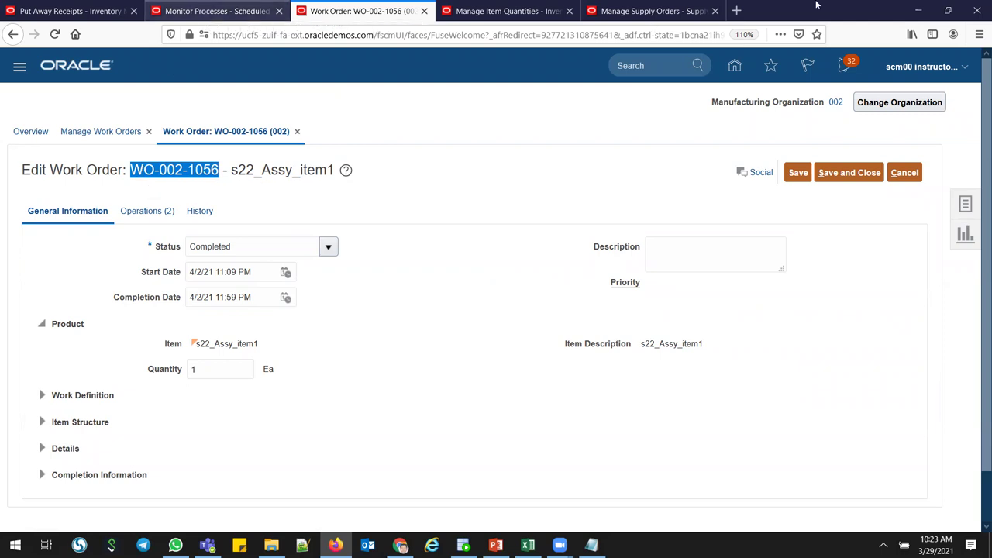
- Open Manage Supply Lines in Supply Orchestration and look up the work order number in the Notepad notes
left_click(651, 11)
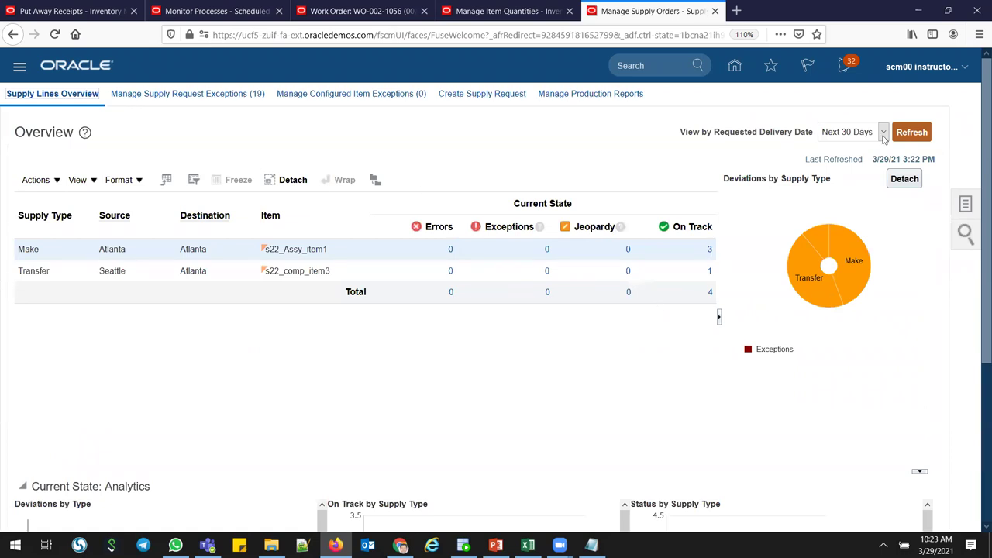
left_click(964, 204)
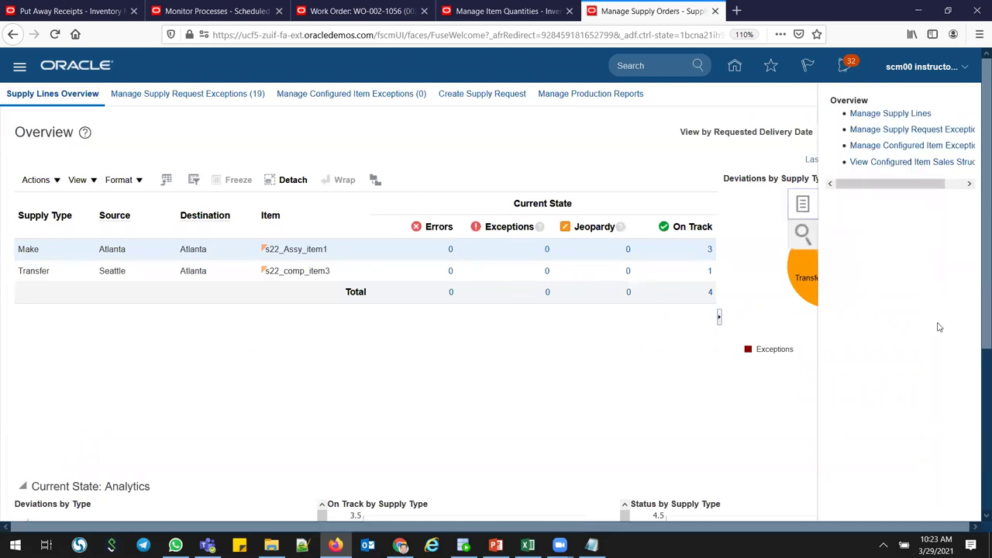
left_click(891, 114)
left_click(592, 545)
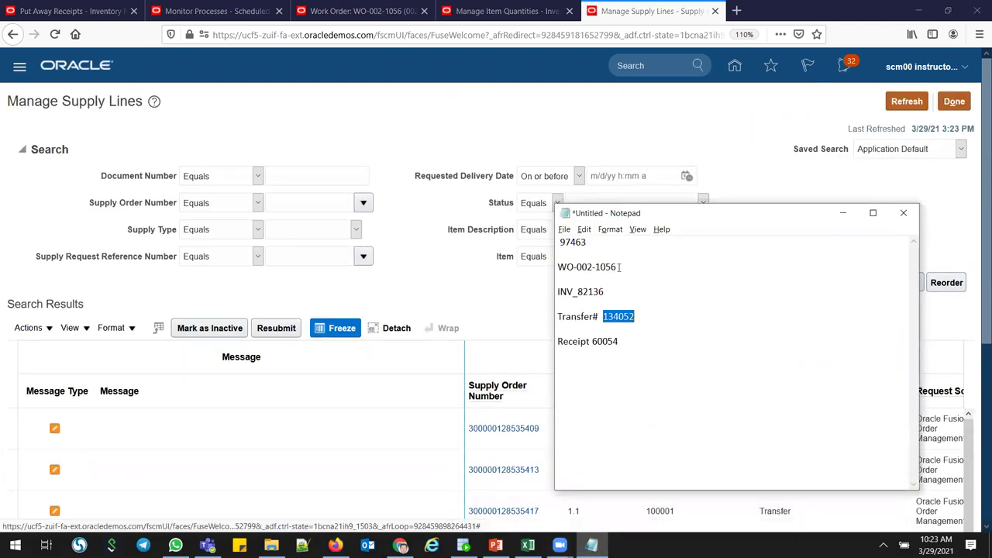
left_click_drag(619, 267, 558, 270)
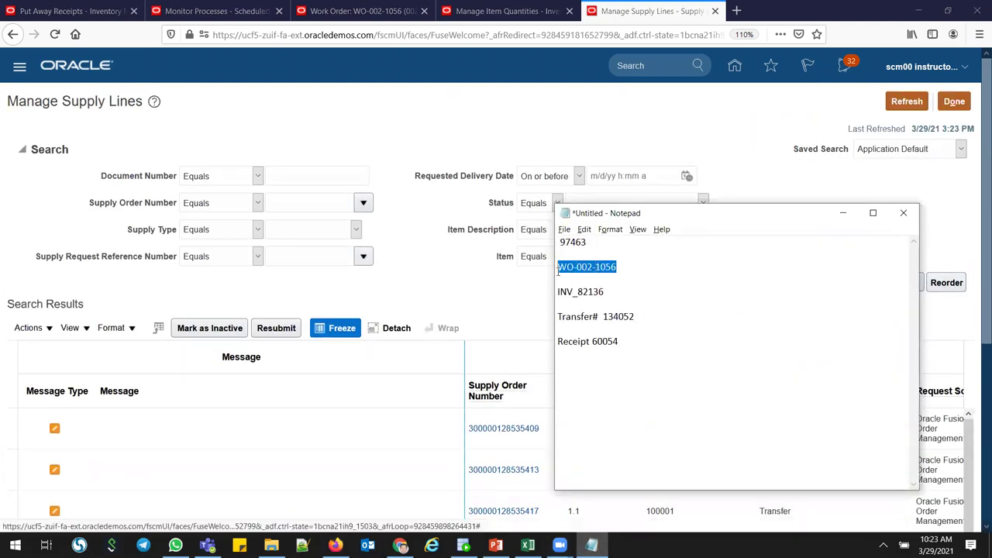
left_click(447, 293)
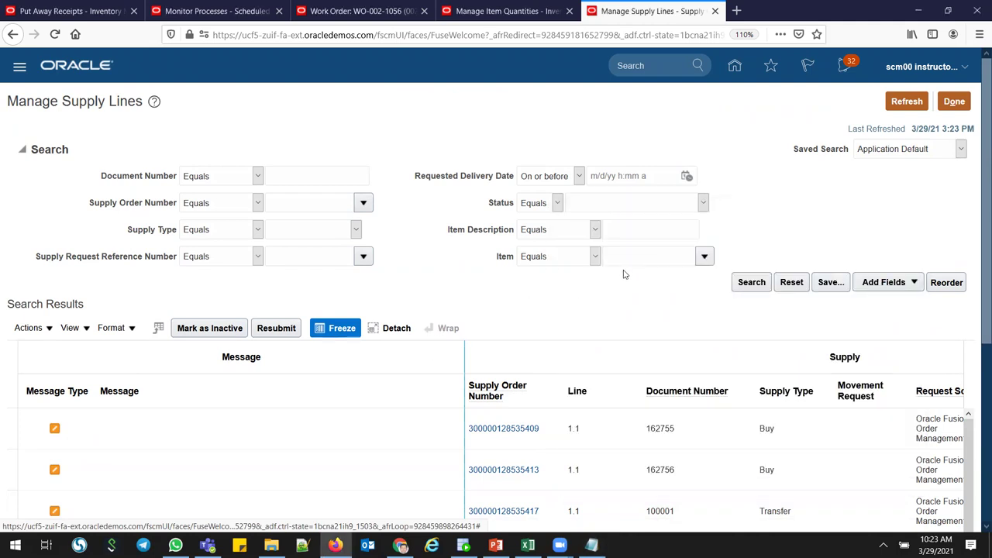
key("alt+Tab")
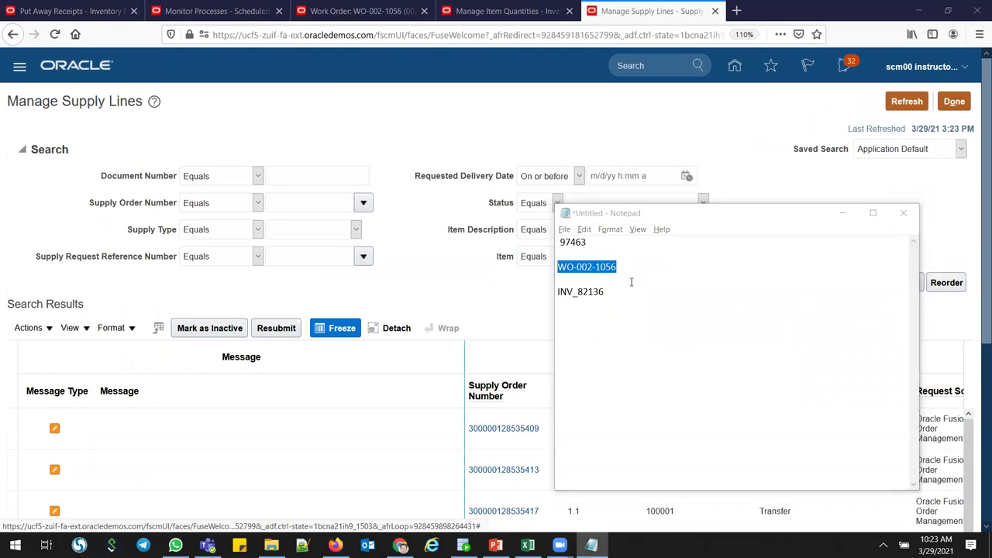
key("alt+Tab")
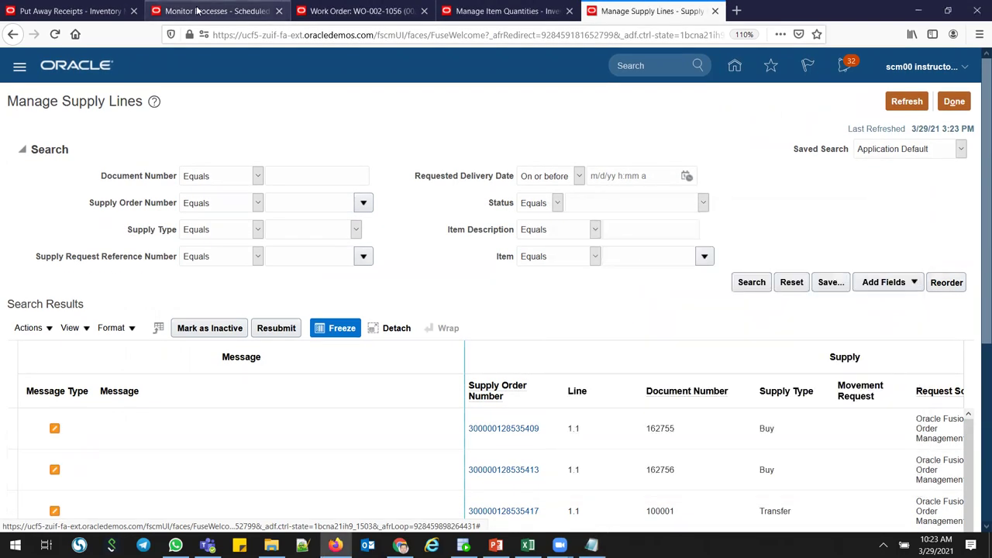
- Leave Put Away Receipts and open the Order Management work area
left_click(95, 11)
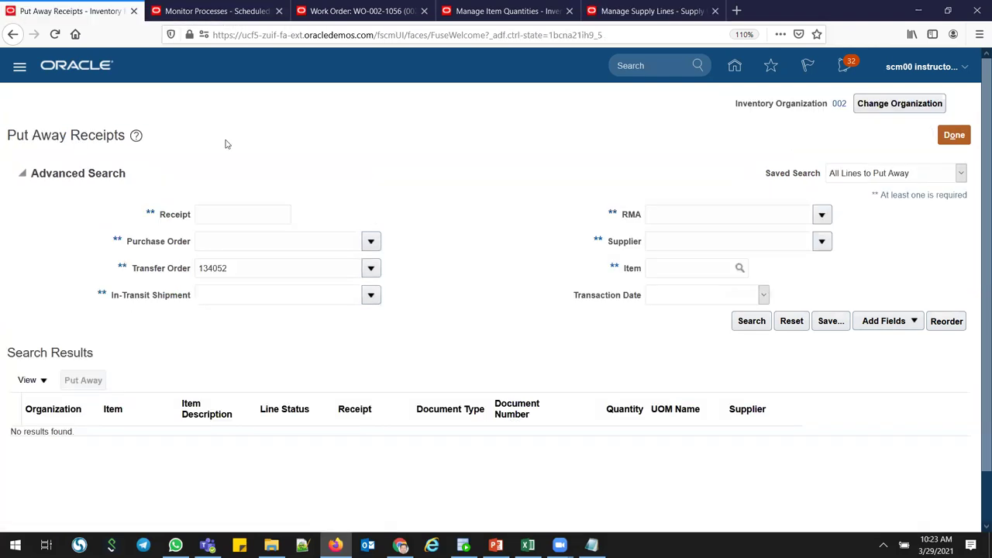
left_click(944, 136)
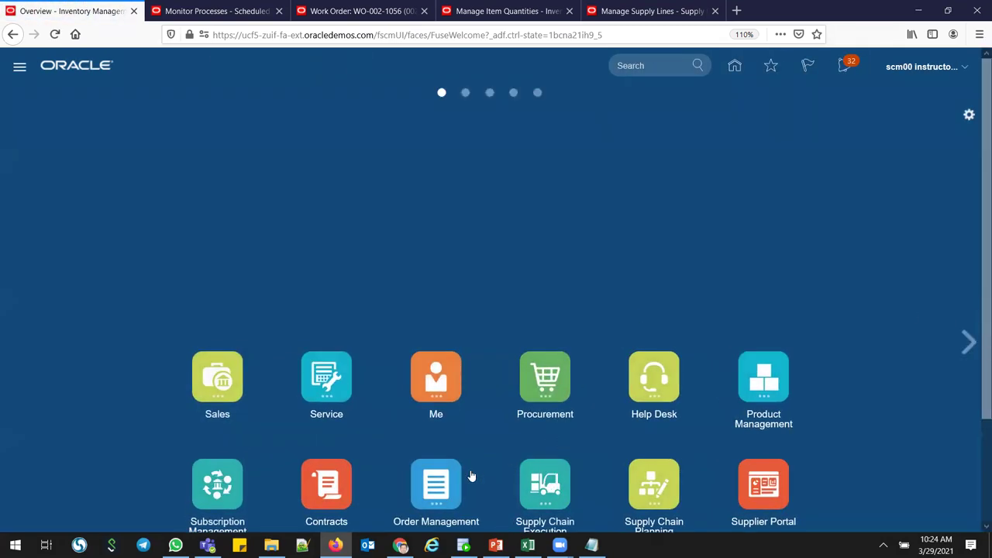
left_click(457, 479)
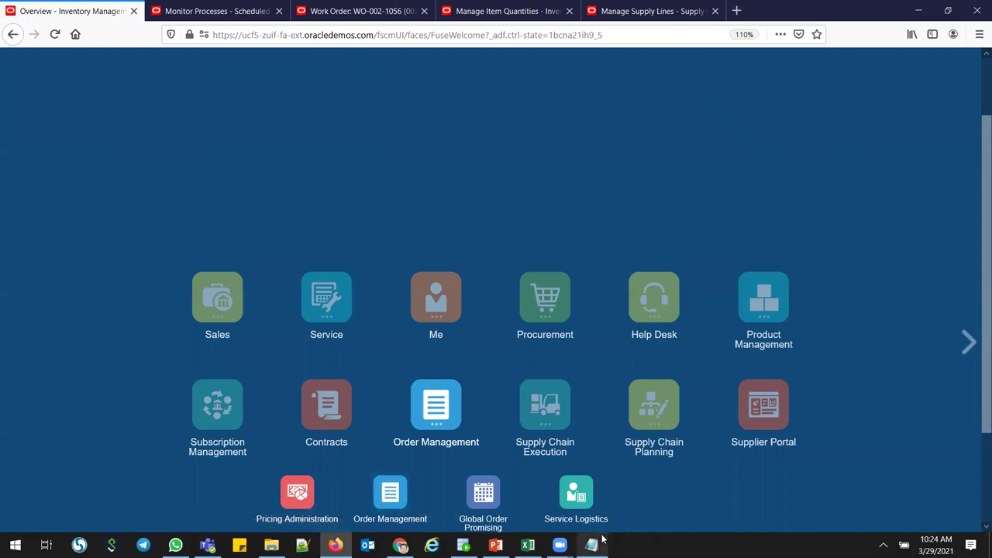
left_click(390, 493)
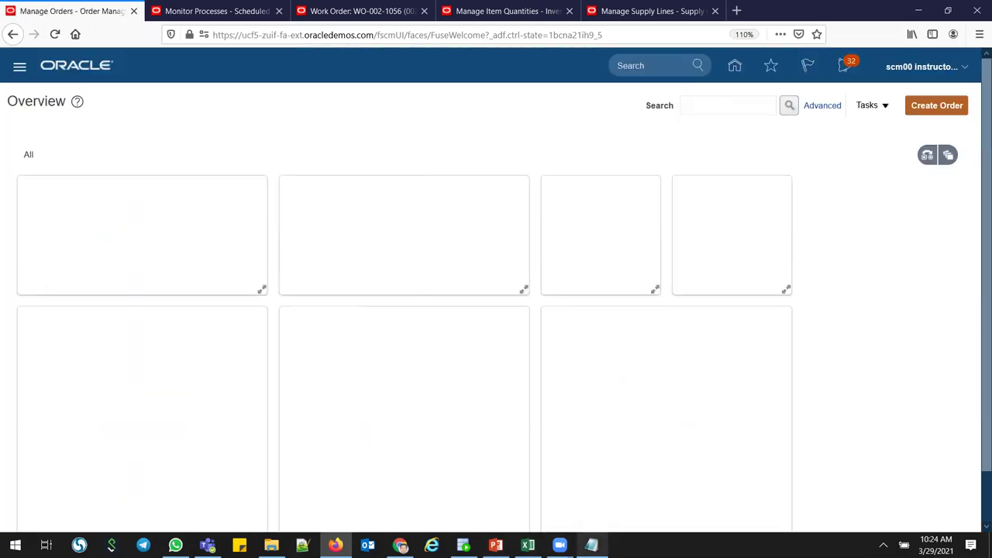
- Copy the sales order number from the Notepad notes, search for it in Manage Orders and open the order
left_click(591, 544)
double_click(580, 242)
key("ctrl+c")
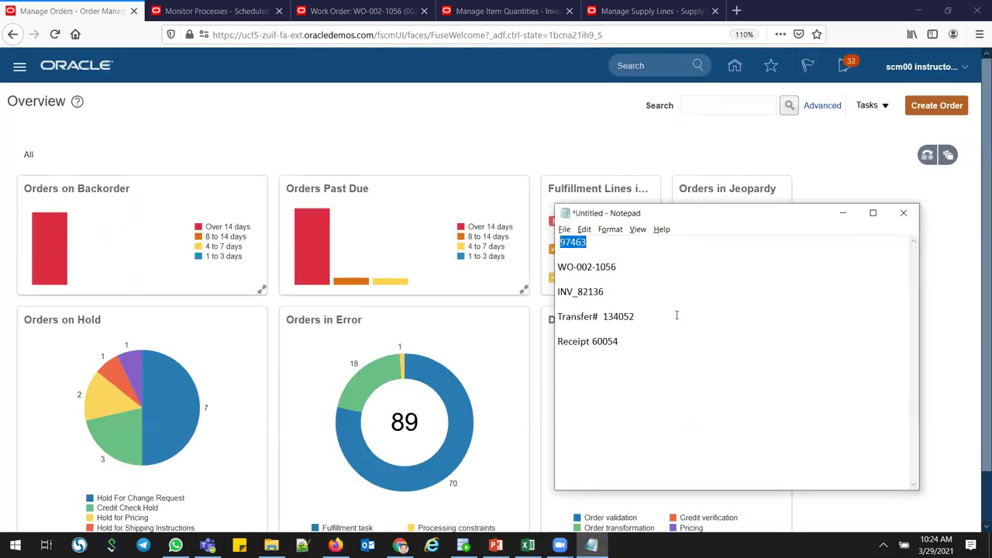
key("alt+Tab")
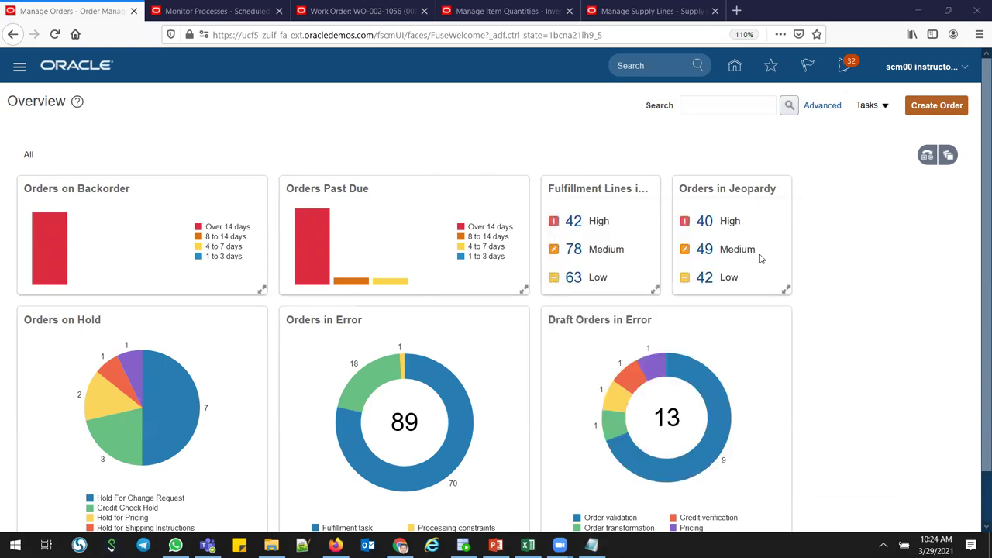
left_click(885, 107)
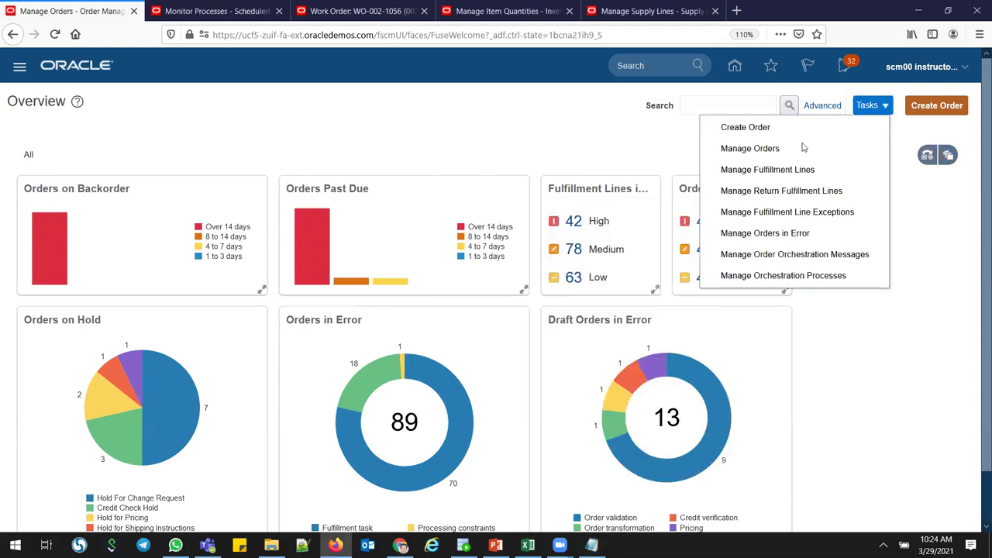
left_click(748, 149)
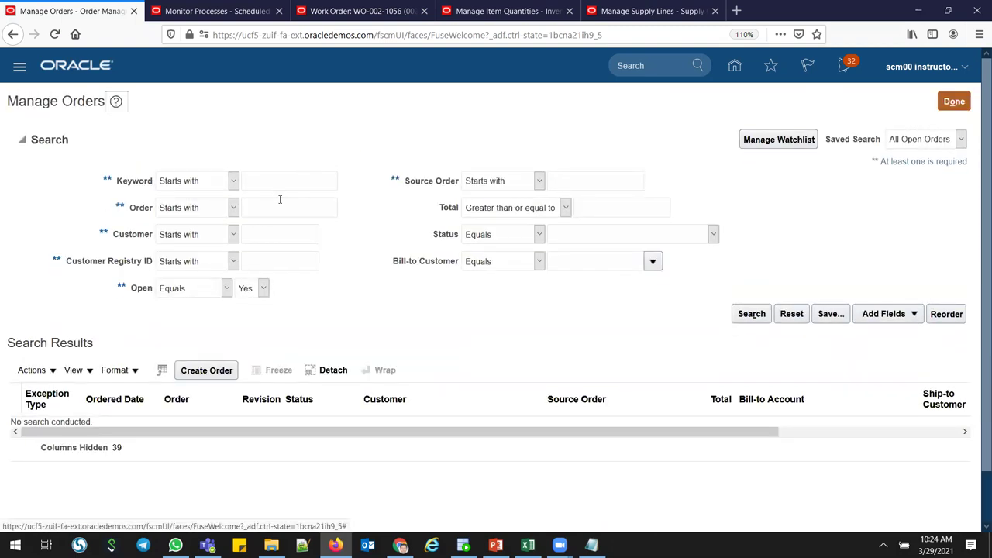
left_click(280, 199)
key("ctrl+v")
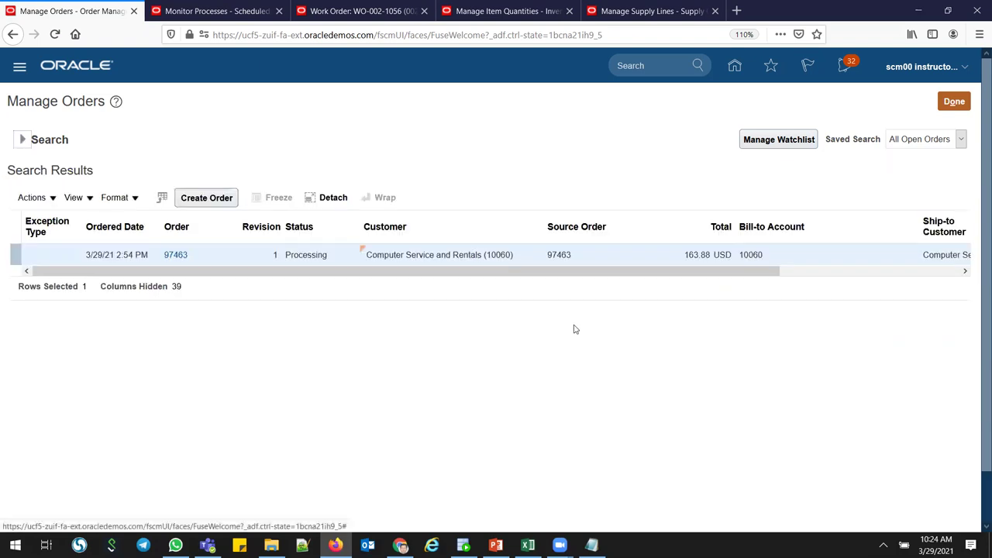
left_click(176, 255)
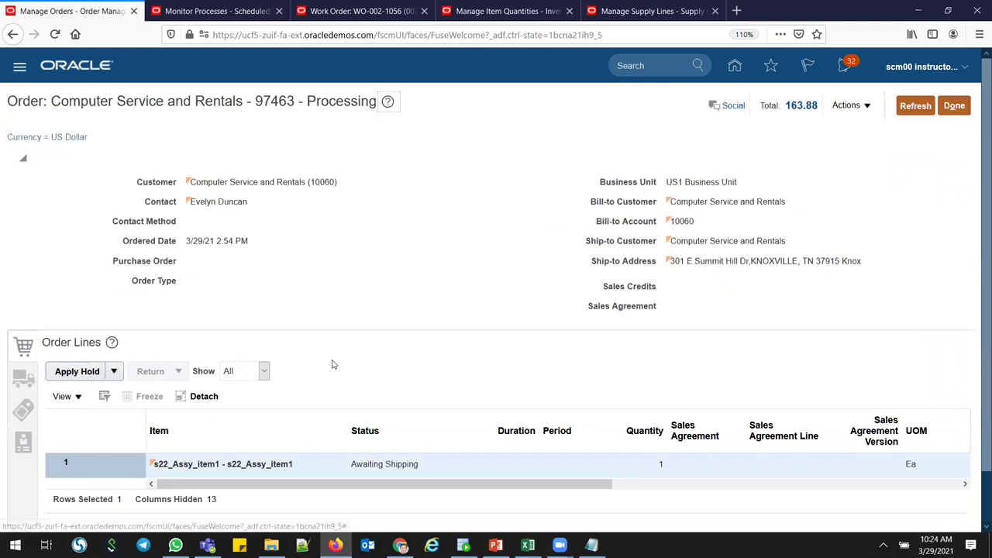
- Check the status of the s22_Assy_item1 order line and switch the order to the fulfillment view
scroll(215, 321, "down", 1)
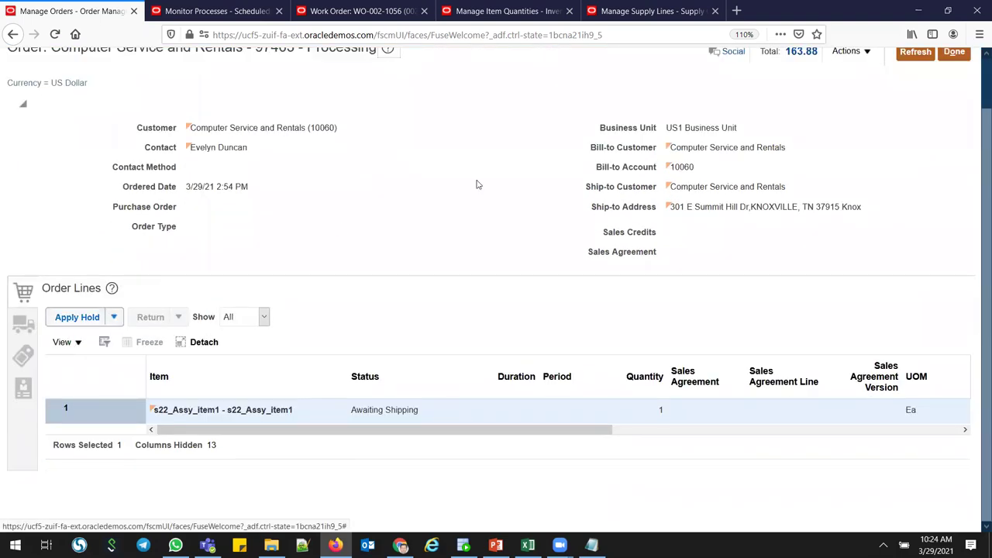
scroll(978, 103, "up", 1)
left_click(870, 107)
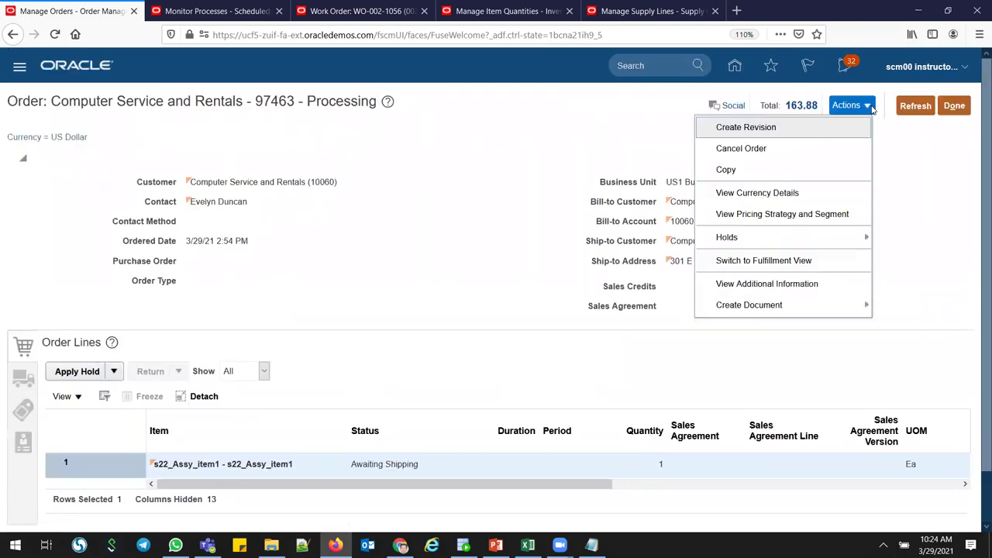
left_click(761, 265)
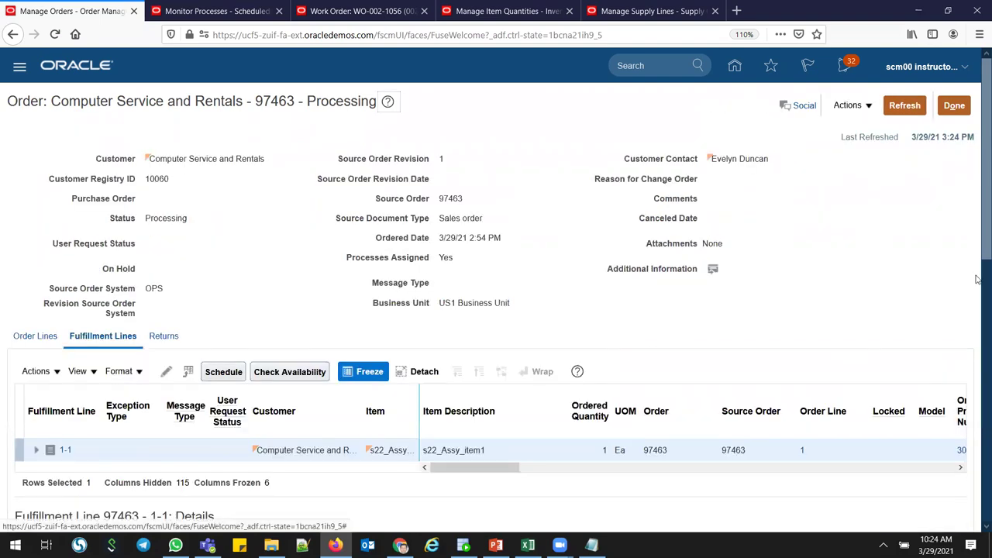
- Open the orchestration process of fulfillment line 1-1 and refresh its orchestration plan to examine the task statuses
scroll(976, 292, "down", 10)
scroll(74, 235, "up", 2)
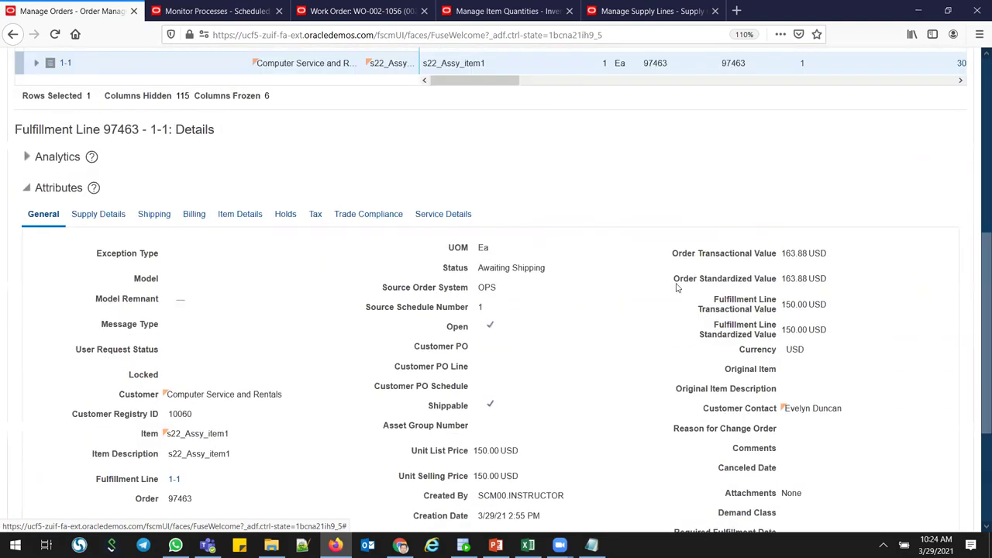
left_click_drag(978, 294, 978, 259)
scroll(811, 323, "up", 3)
left_click(496, 272)
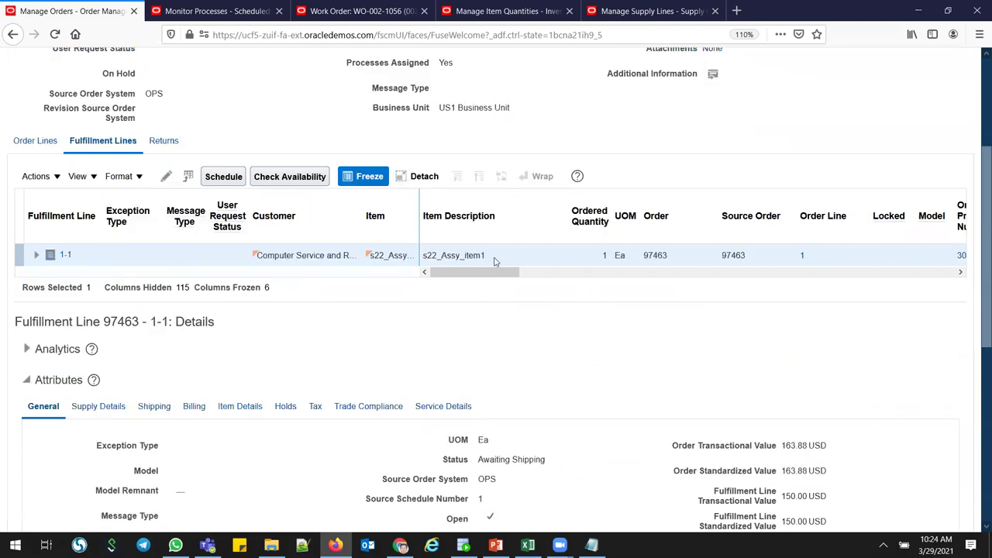
left_click_drag(496, 273, 529, 286)
left_click(673, 255)
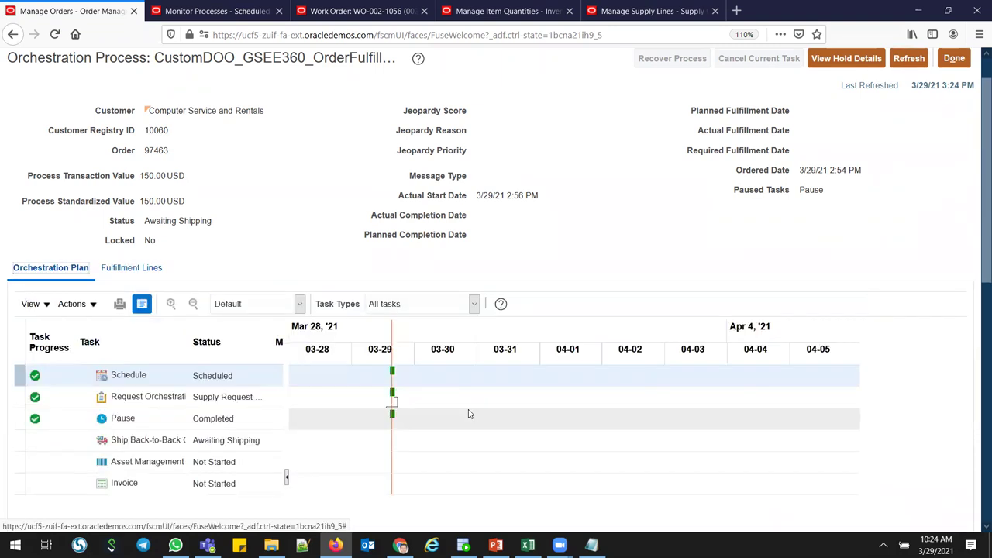
left_click(908, 59)
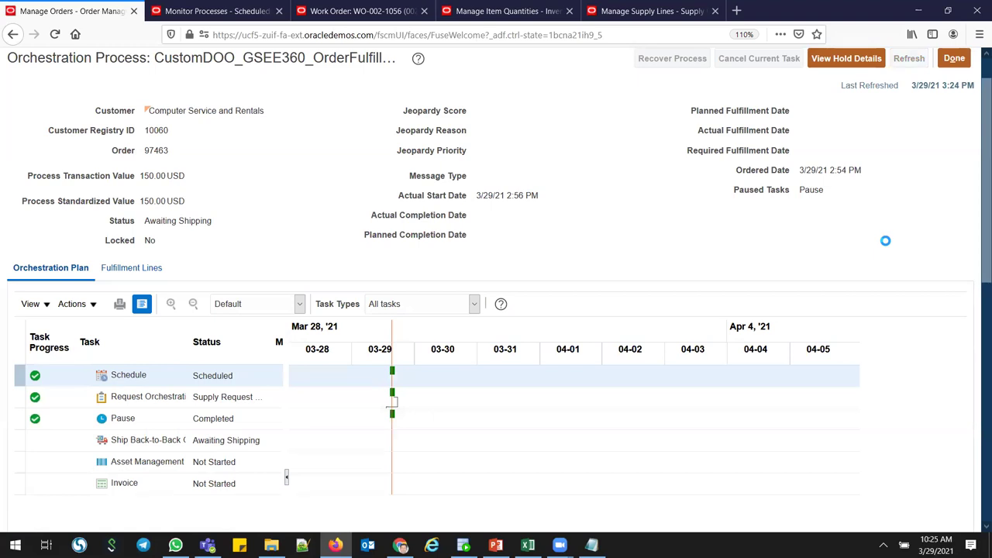
left_click(915, 60)
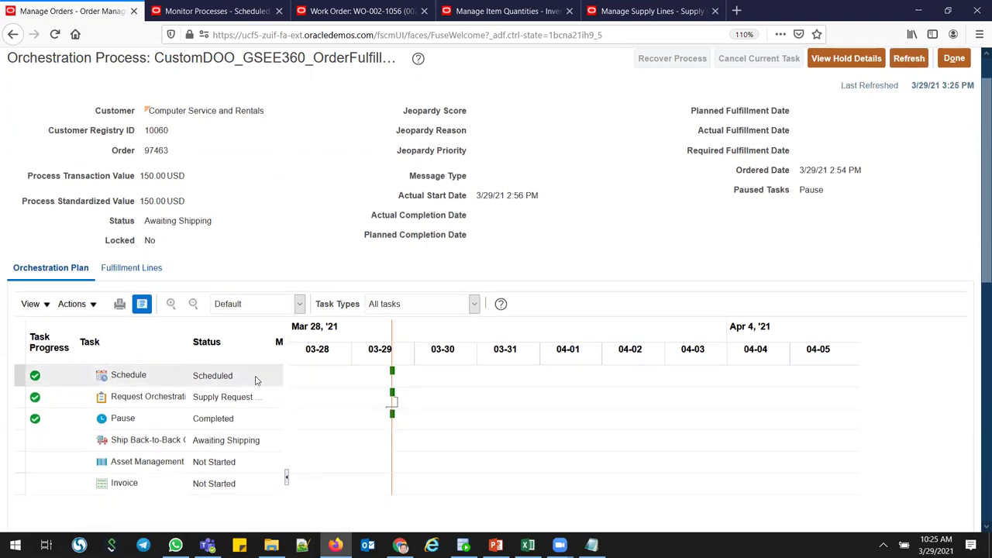
- Show the supply details of fulfillment line 1-1 and examine its back-to-back supply status and supply line information
left_click(128, 268)
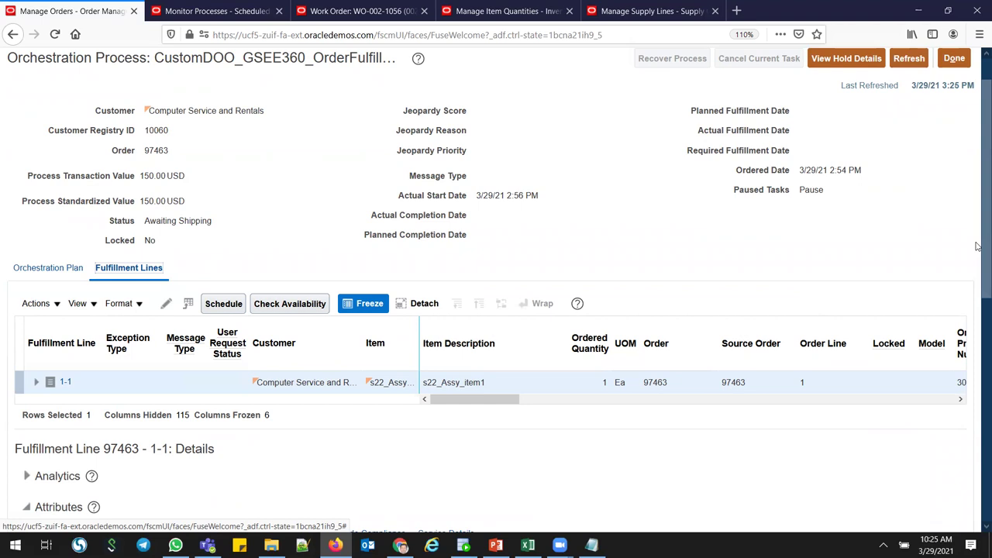
scroll(977, 286, "down", 2)
scroll(977, 300, "down", 2)
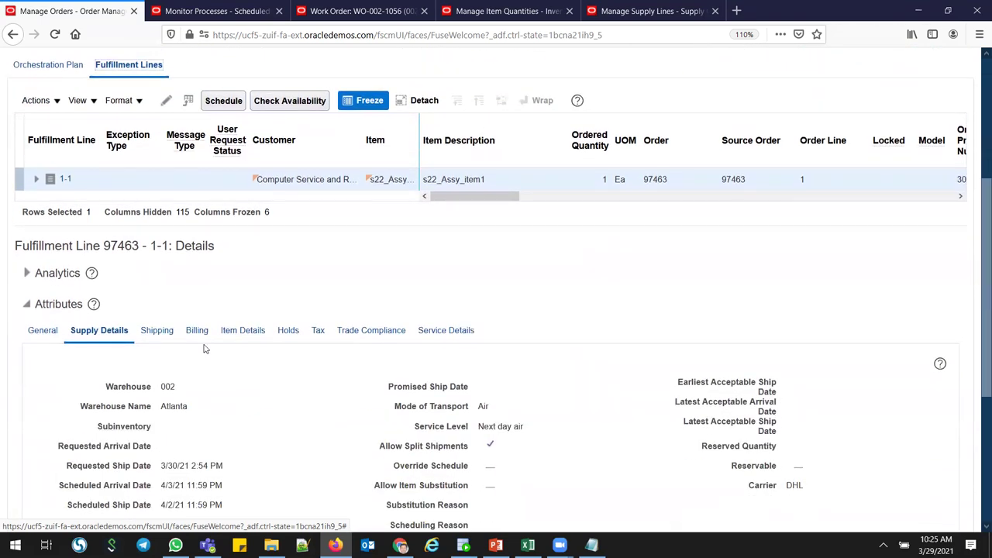
left_click(152, 336)
left_click(98, 336)
scroll(977, 457, "down", 4)
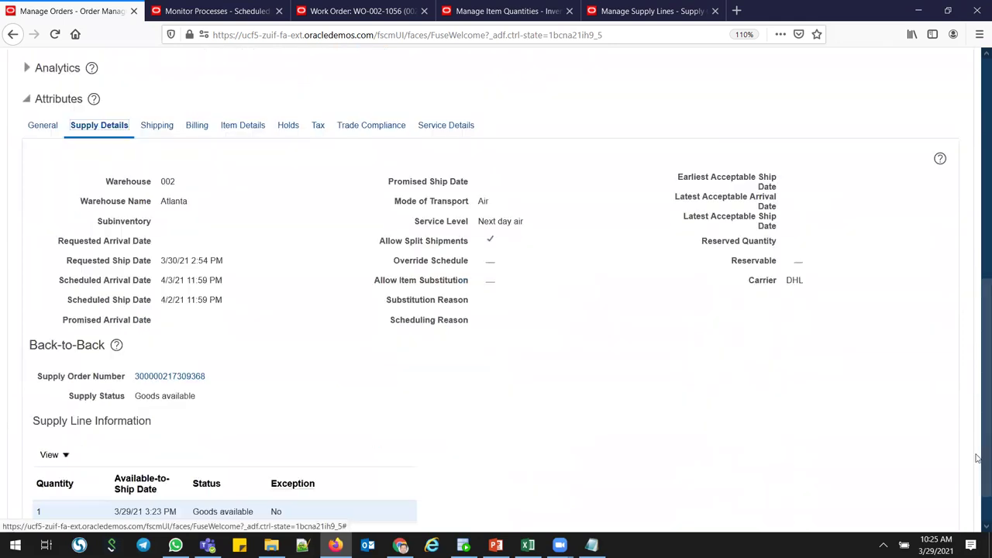
- Open the back-to-back supply order and select supply line 1.1 to examine its status and orchestration plan tasks
scroll(977, 457, "down", 1)
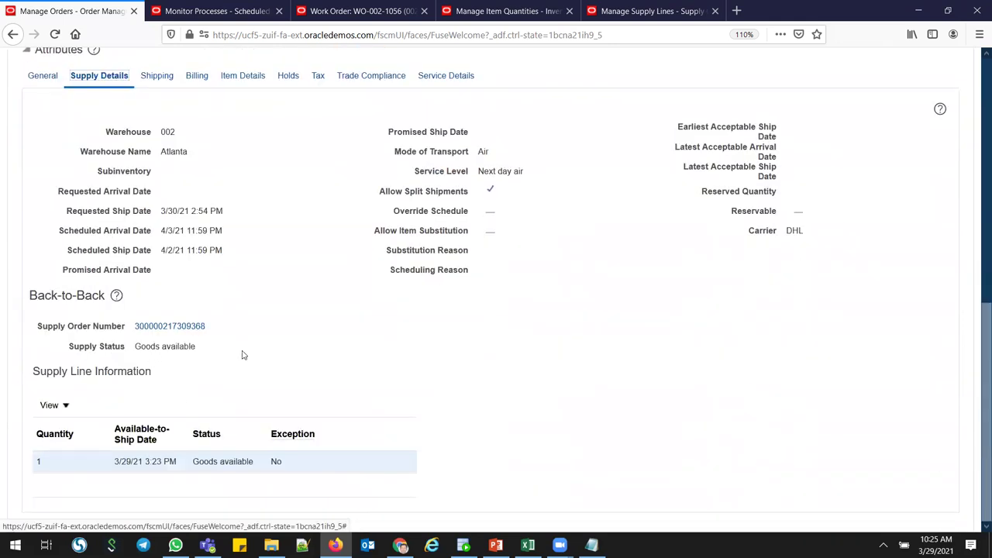
left_click(186, 328)
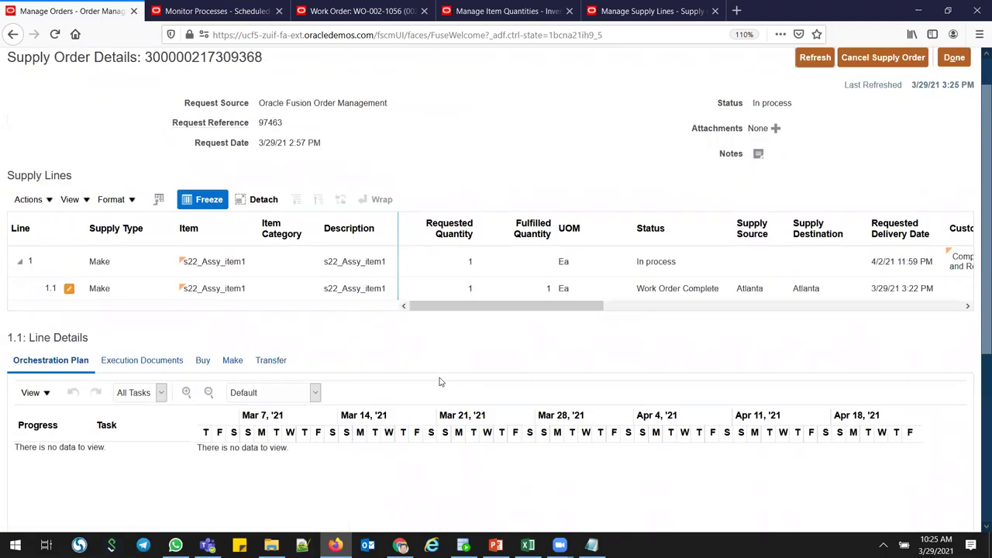
left_click(265, 288)
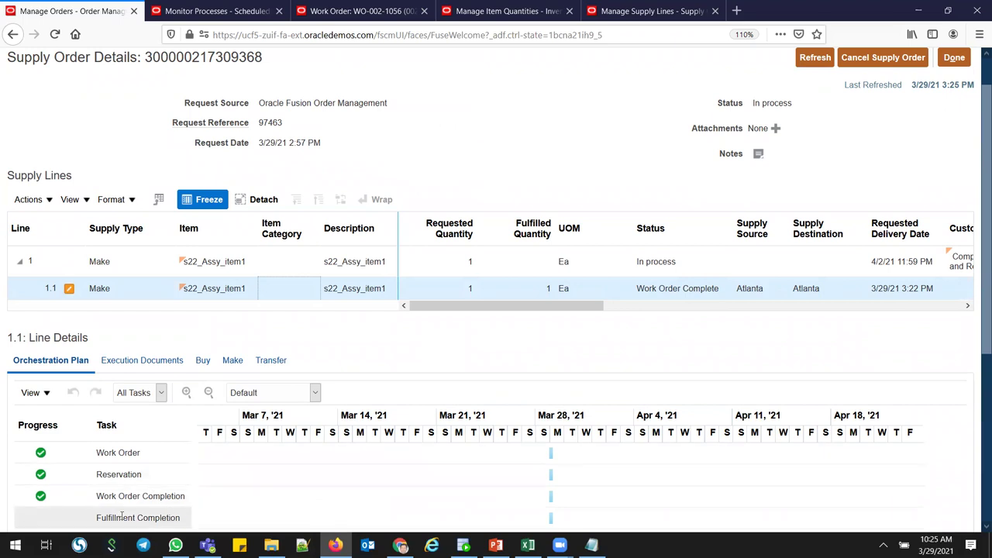
mouse_move(977, 225)
left_mouse_down()
mouse_move(978, 189)
mouse_move(977, 325)
mouse_move(977, 216)
left_mouse_up()
left_click(812, 108)
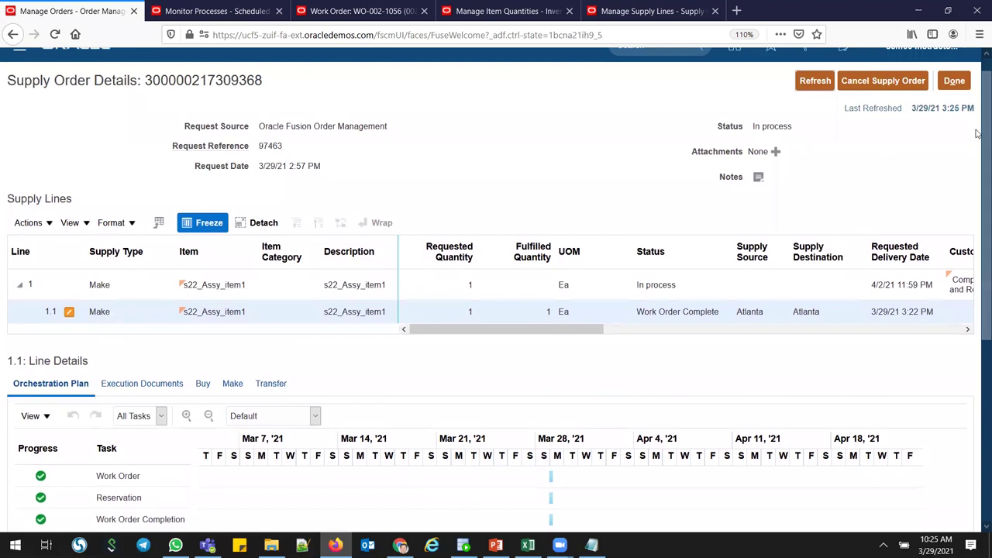
left_click_drag(977, 136, 977, 239)
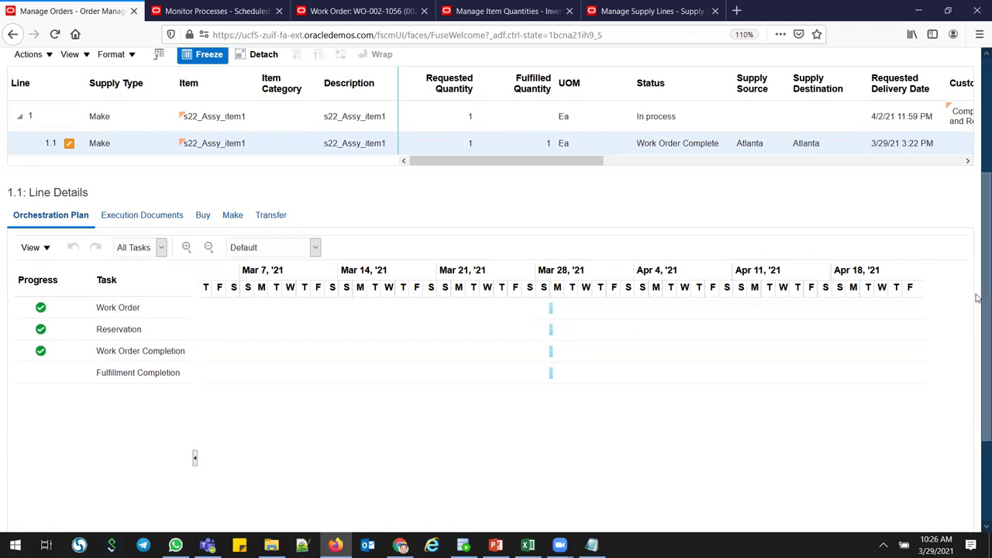
left_click_drag(978, 301, 978, 70)
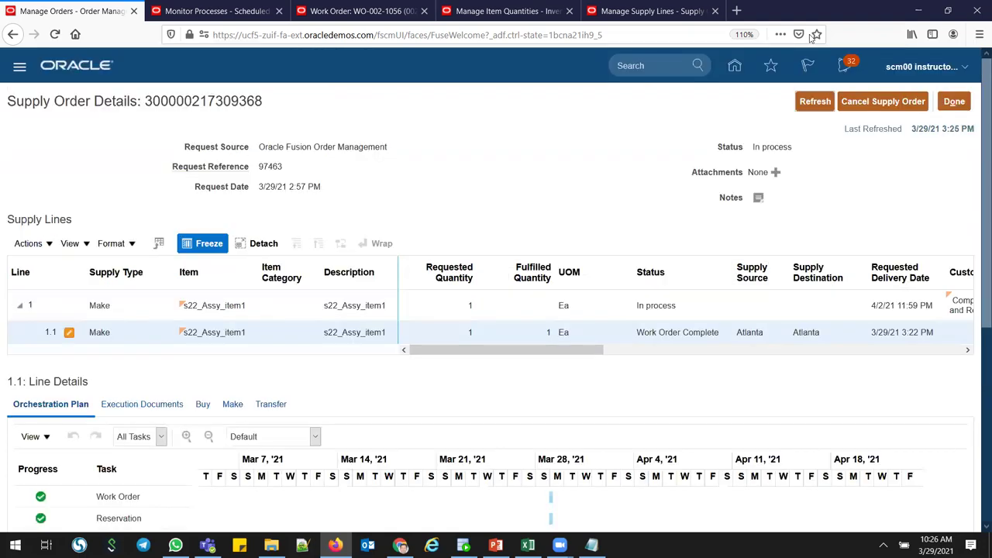
- Go to Inventory Management under Supply Chain Execution and open Manage Shipment Lines from the Shipments tasks
key("ctrl+shift+Tab")
left_click(734, 67)
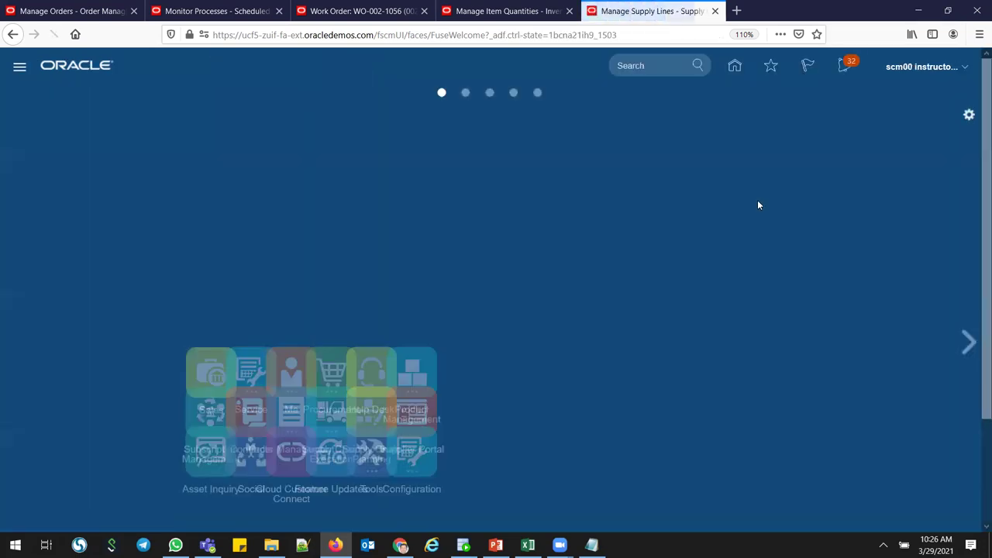
scroll(977, 186, "down", 3)
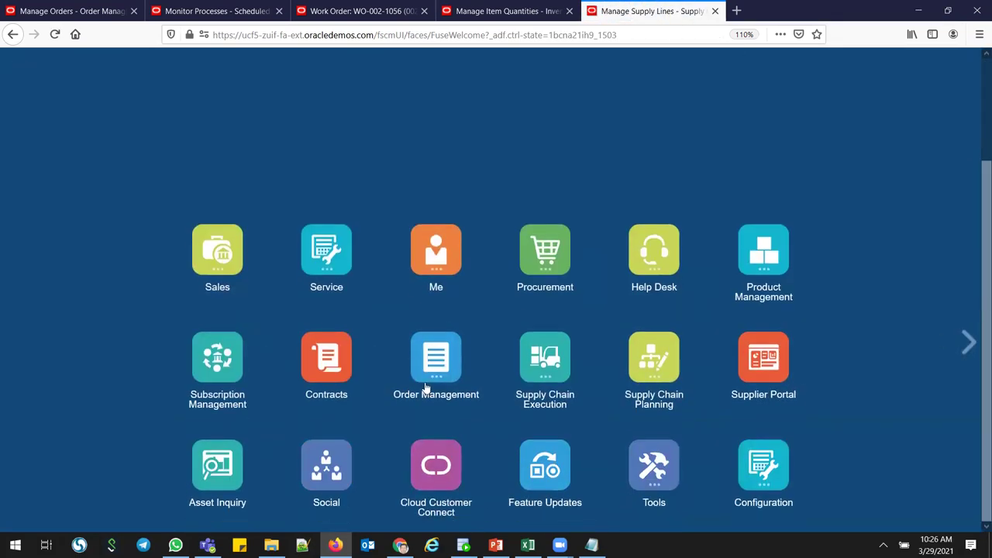
left_click(547, 366)
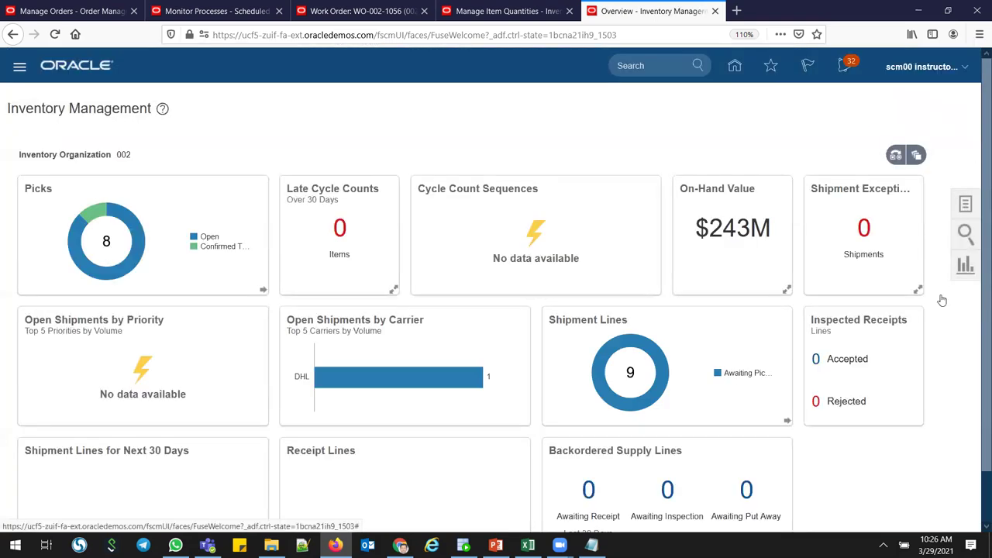
left_click(965, 203)
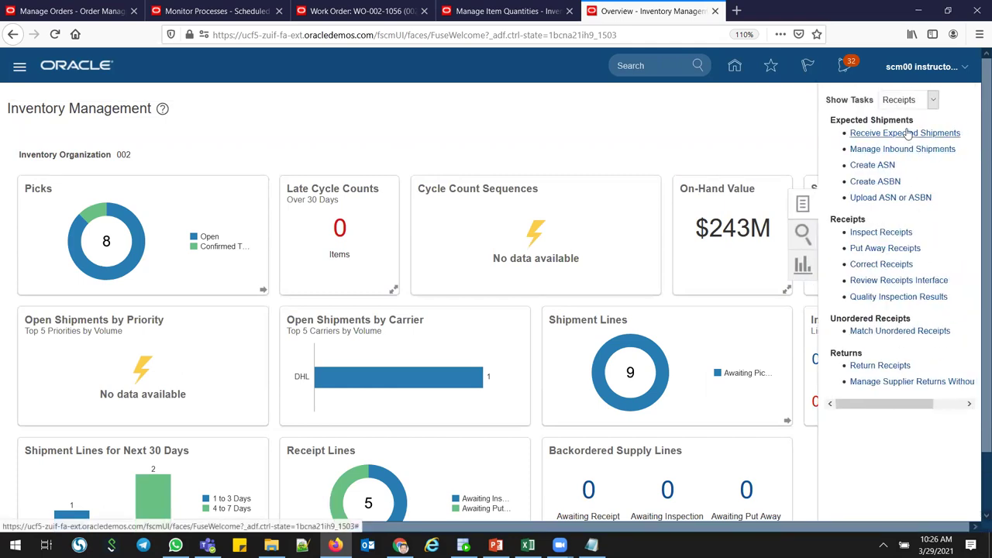
left_click(905, 101)
left_click(902, 147)
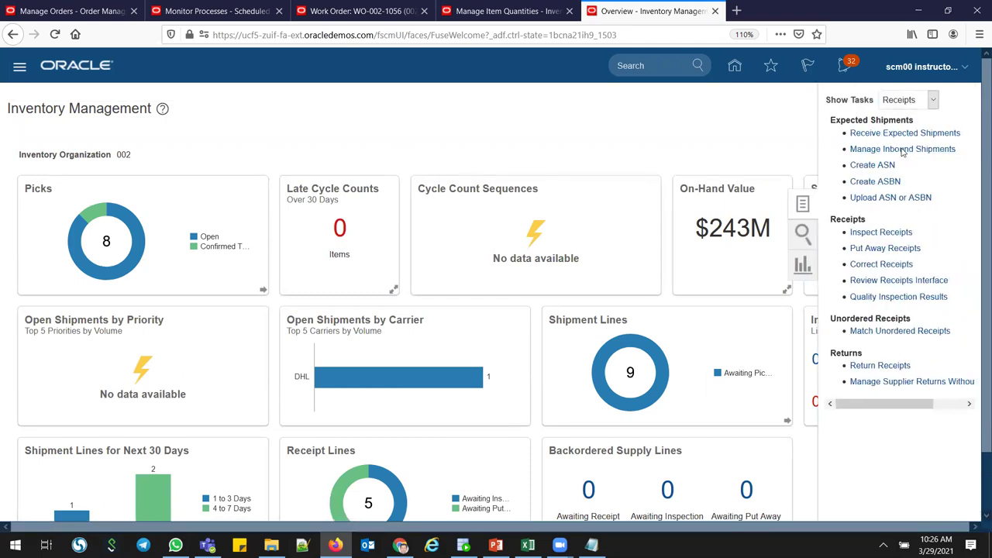
left_click(895, 155)
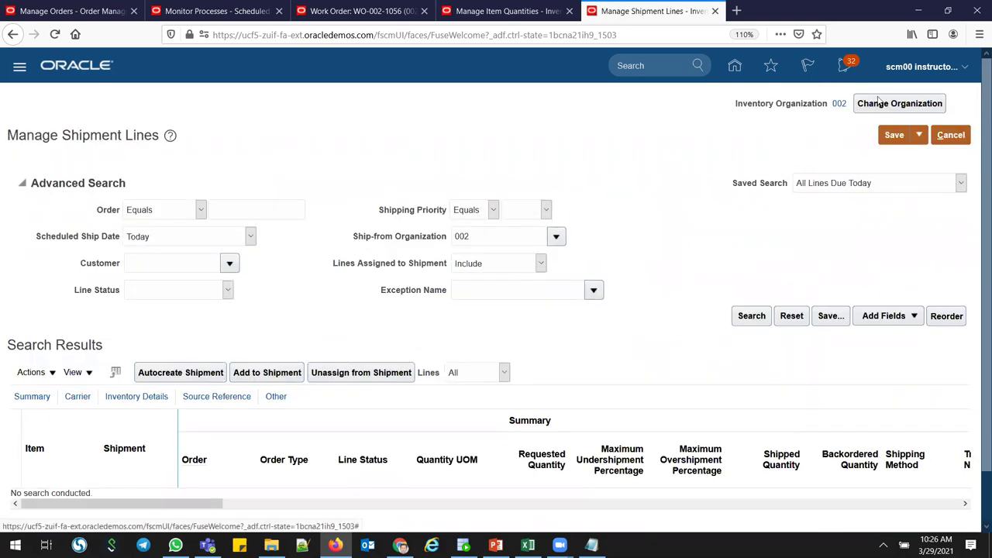
- Search the shipment lines of organization 002 for the sales order number
left_click(271, 210)
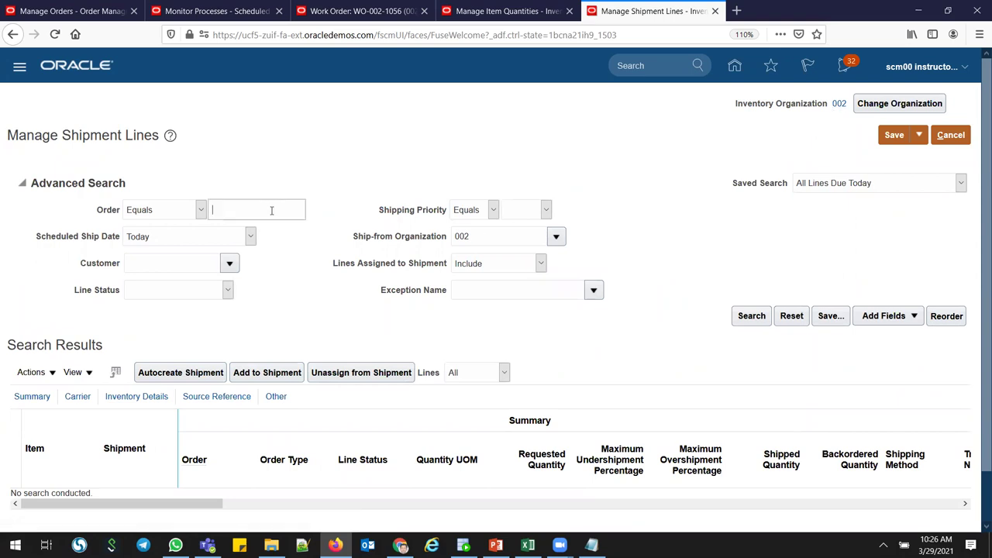
type("97463")
left_click(749, 317)
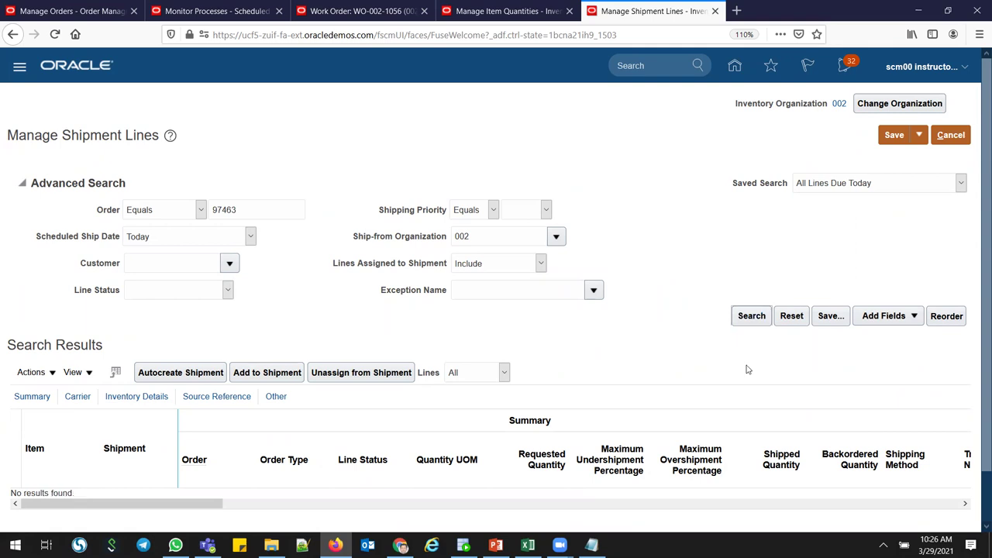
left_click(762, 318)
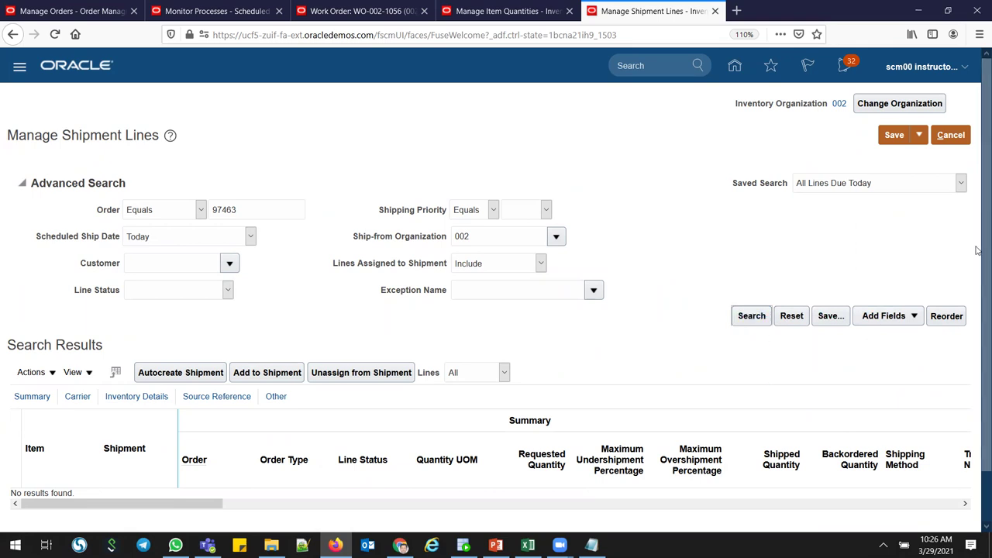
scroll(978, 329, "down", 1)
scroll(978, 329, "up", 1)
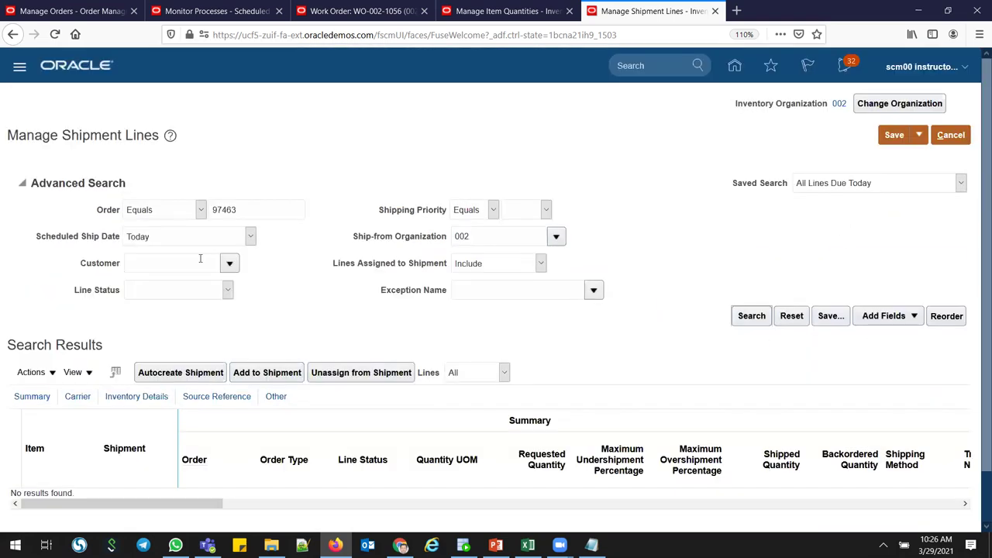
- Set the Scheduled Ship Date condition to Before, search again and open the s22_Assy_item1 shipment line
left_click(162, 240)
left_click(151, 255)
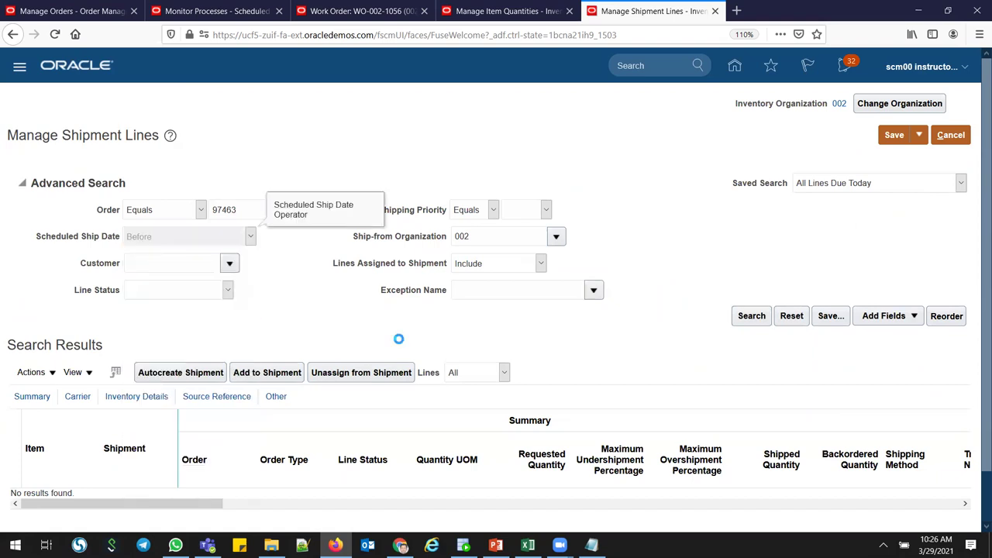
left_click(750, 317)
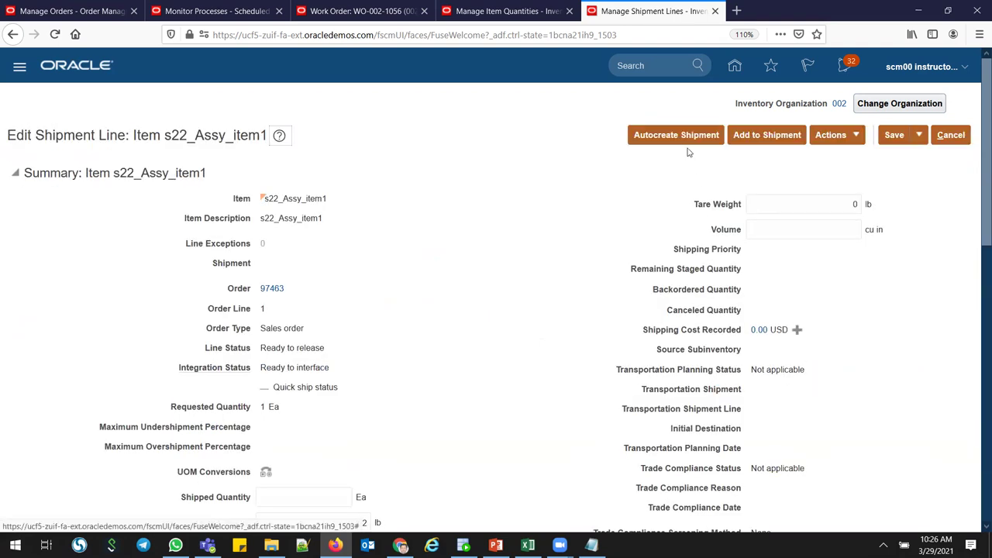
- Autocreate a shipment for the s22_Assy_item1 line, then save and close the shipment line
left_click(699, 137)
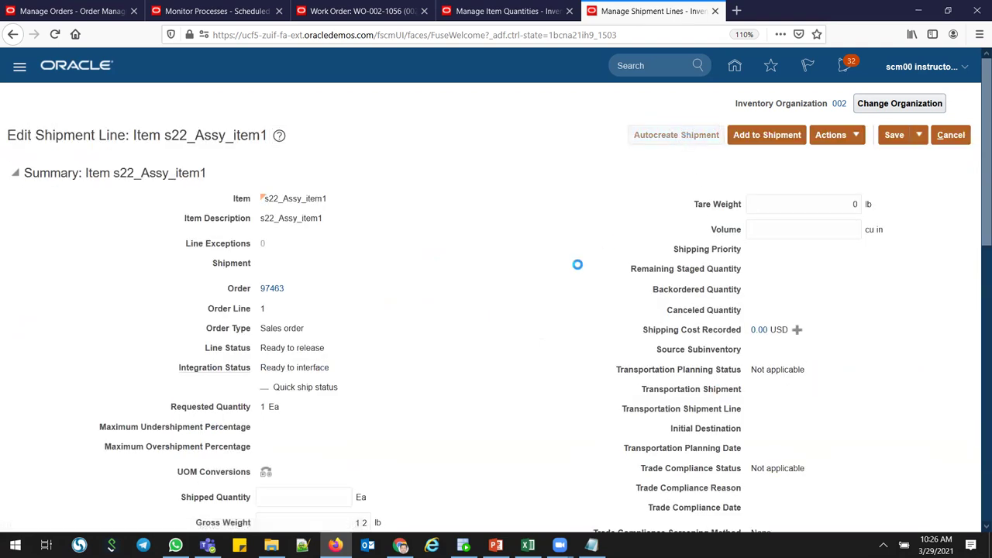
double_click(492, 281)
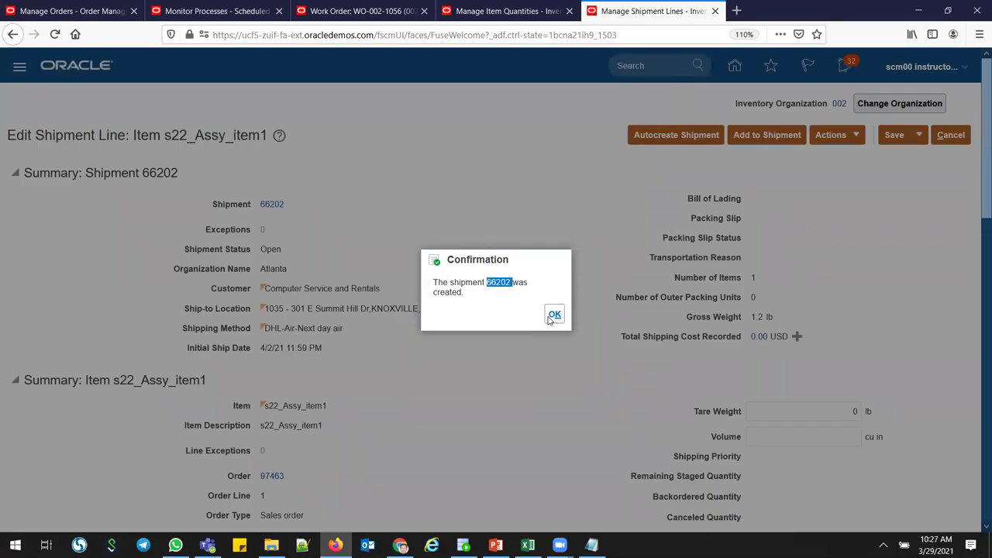
left_click(918, 136)
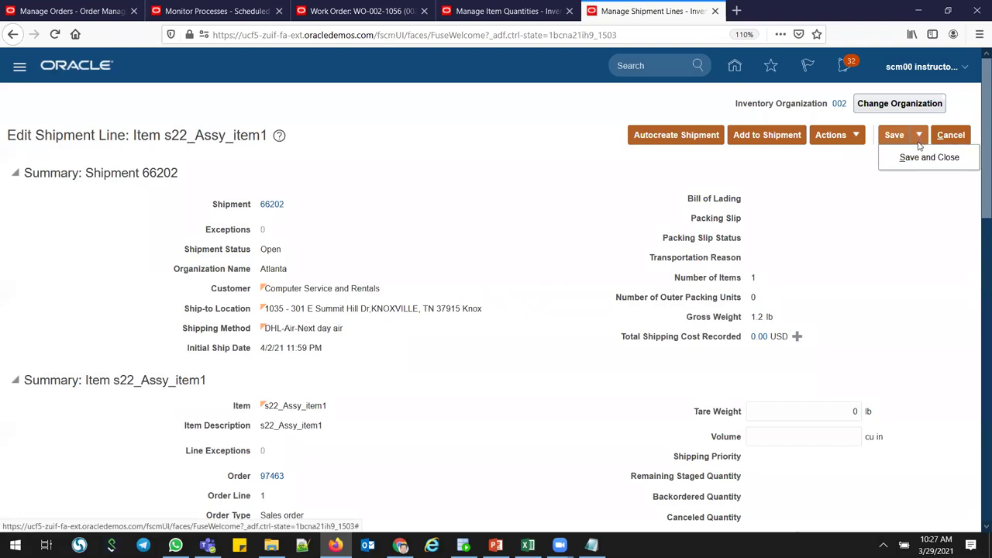
left_click(920, 158)
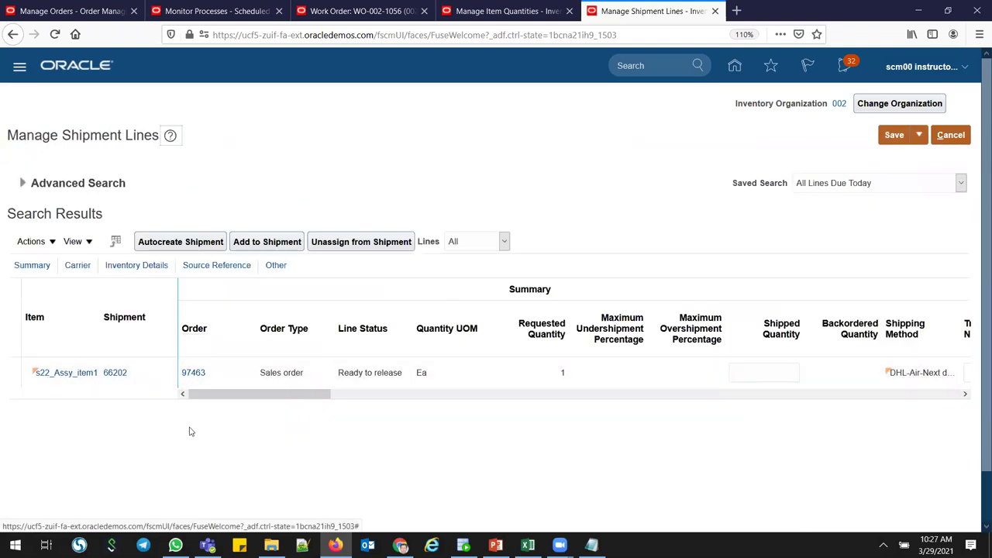
- Open the new shipment of the s22_Assy_item1 line, submit its pick release, and save and close the shipment
left_click(115, 375)
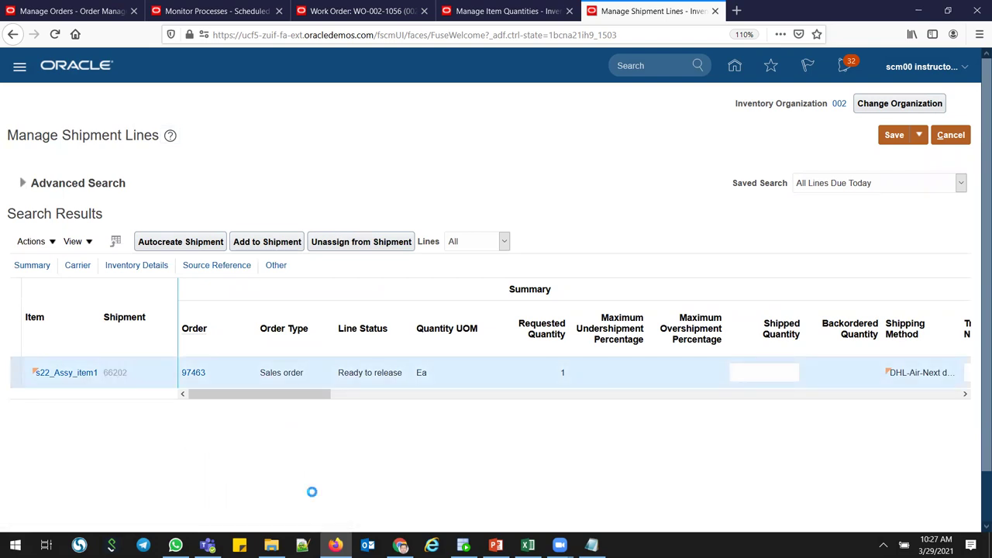
scroll(976, 276, "down", 2)
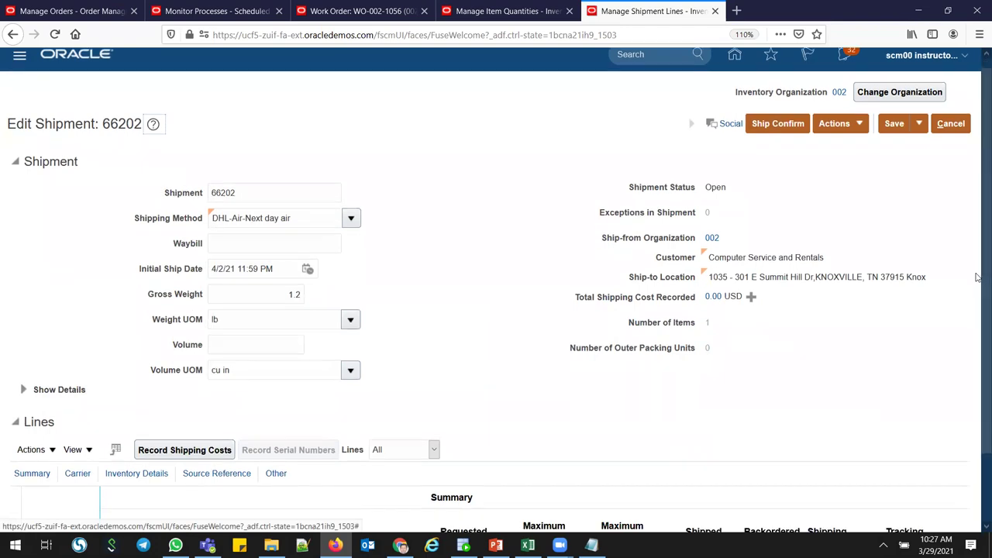
scroll(976, 277, "up", 3)
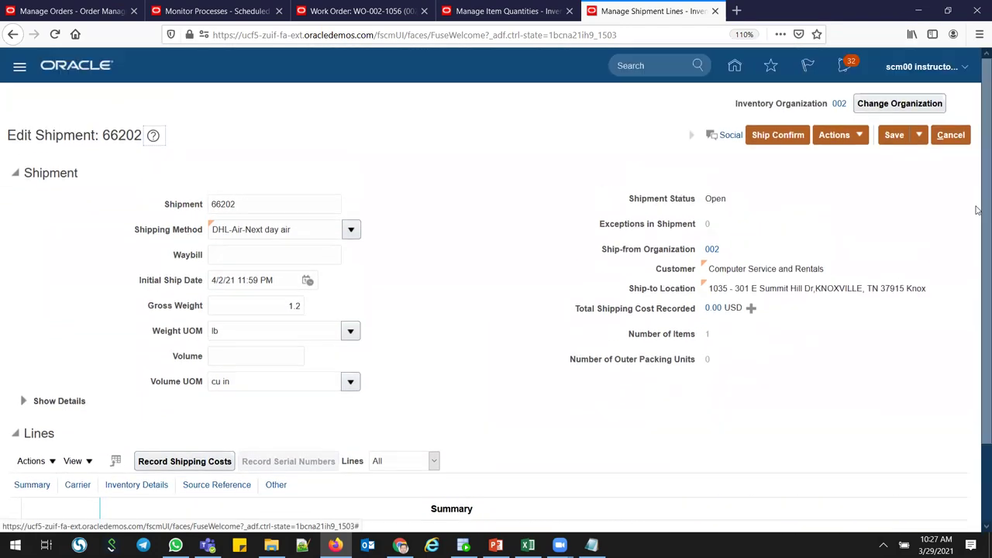
left_click(839, 138)
left_click(855, 223)
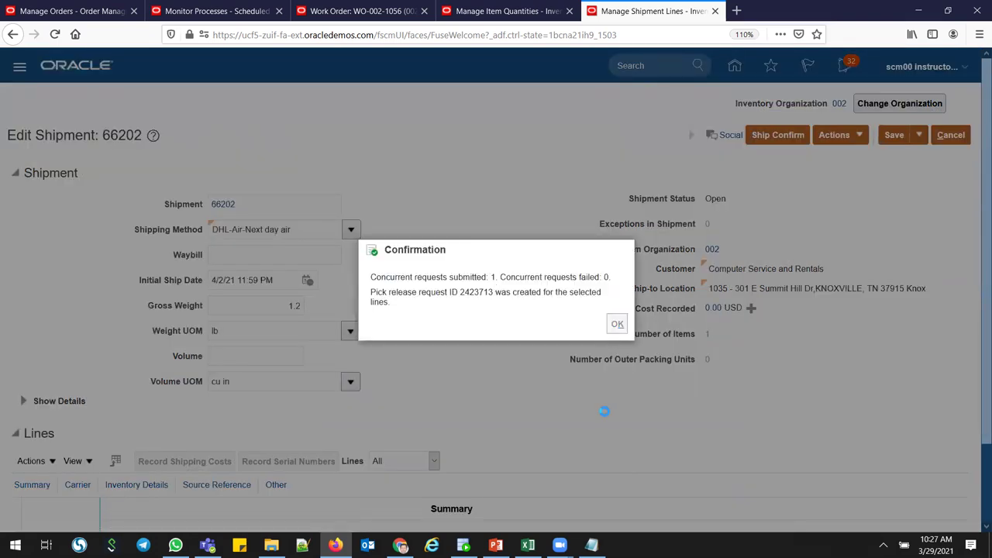
key("Return")
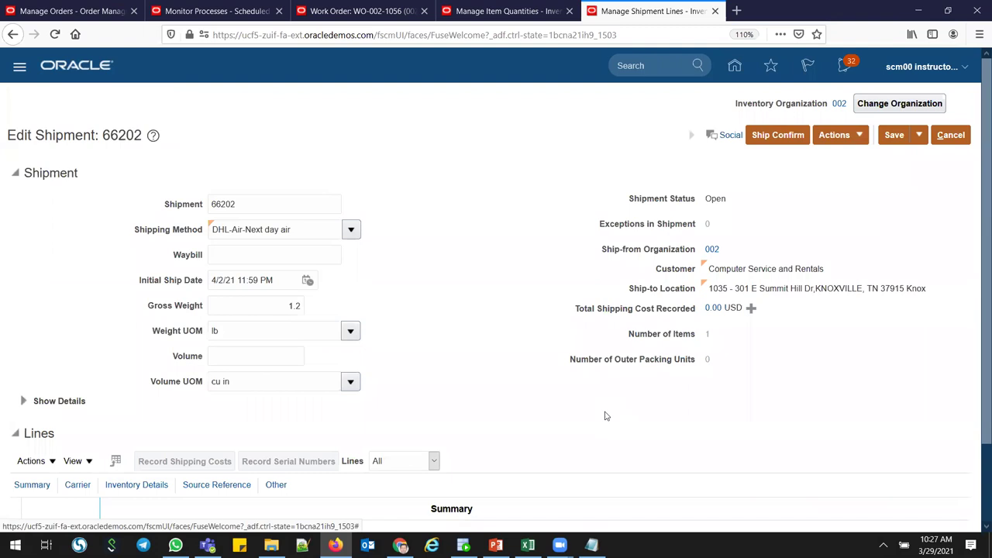
left_click_drag(979, 214, 979, 126)
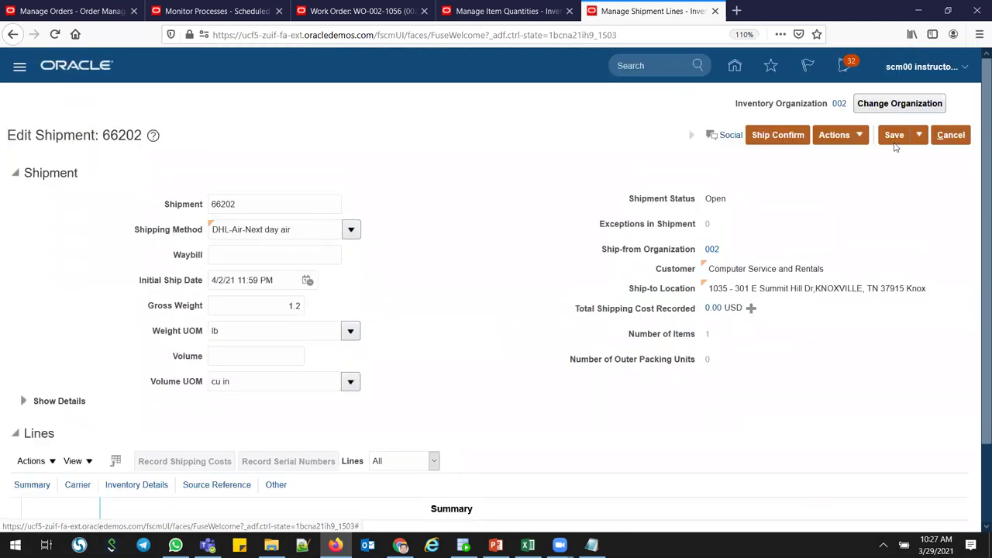
left_click(917, 139)
left_click(920, 161)
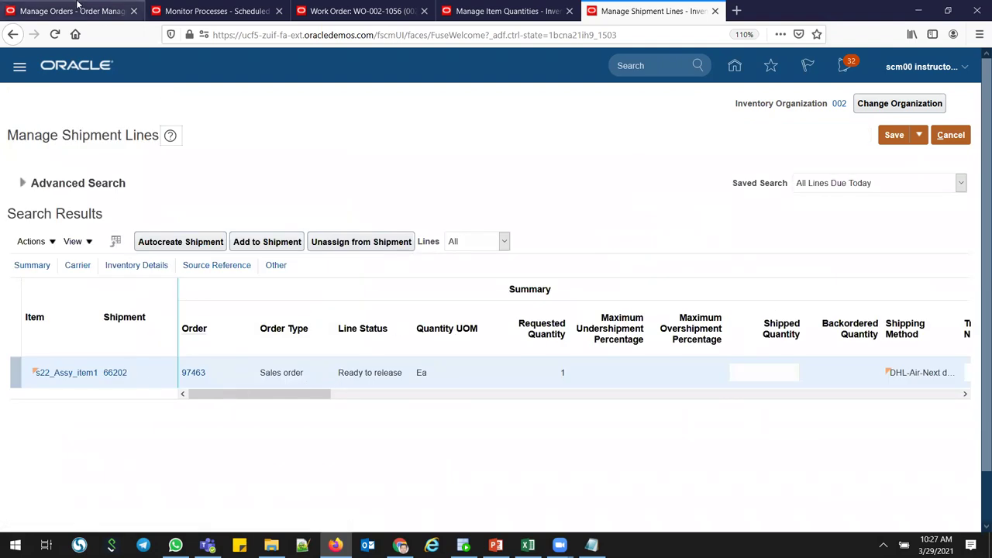
- Refresh the scheduled processes list to check the status of the Release Pick Wave request
left_click(78, 9)
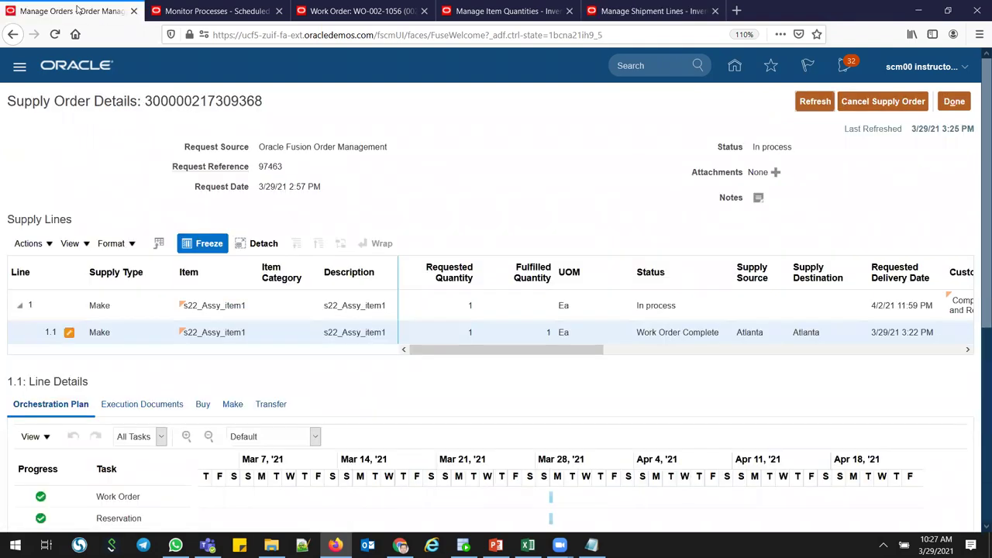
left_click(210, 13)
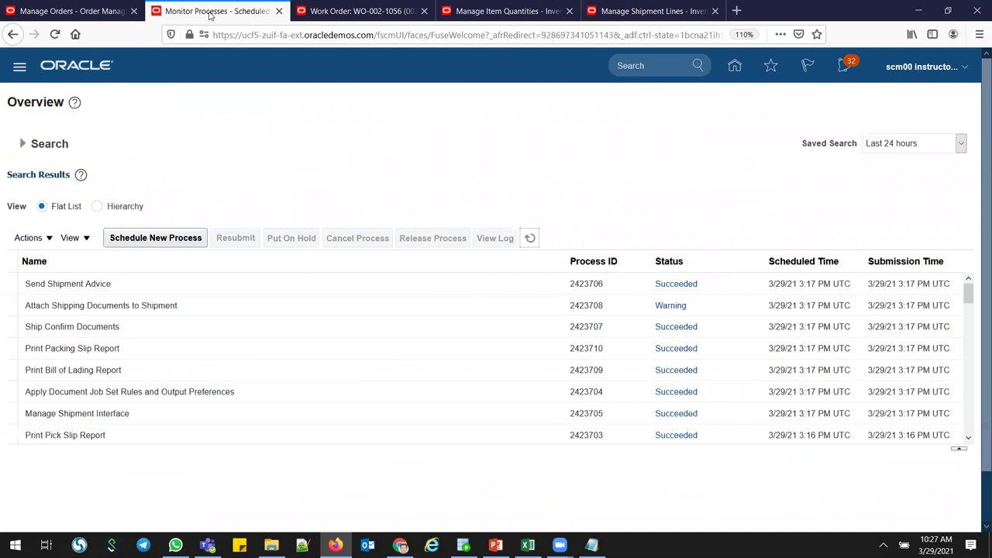
left_click(531, 239)
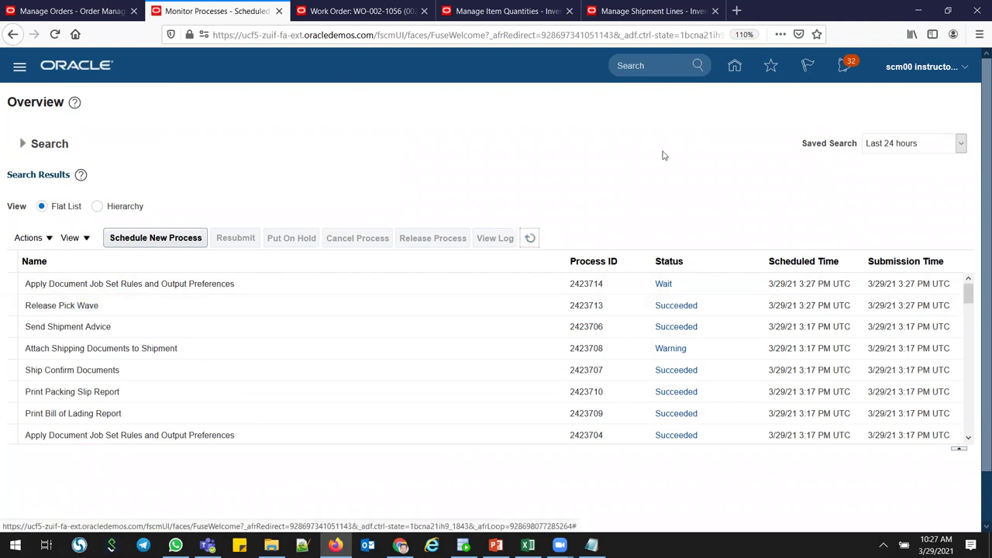
- Return to the shipment lines page, save and close it, and open Manage Shipment Lines again from the Shipments tasks
key("ctrl+5")
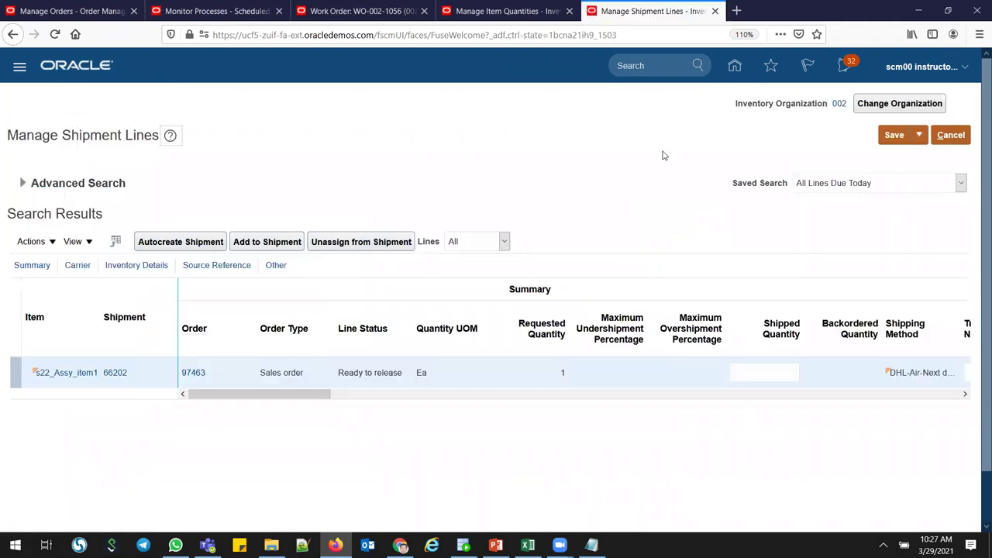
left_click(919, 135)
left_click(904, 157)
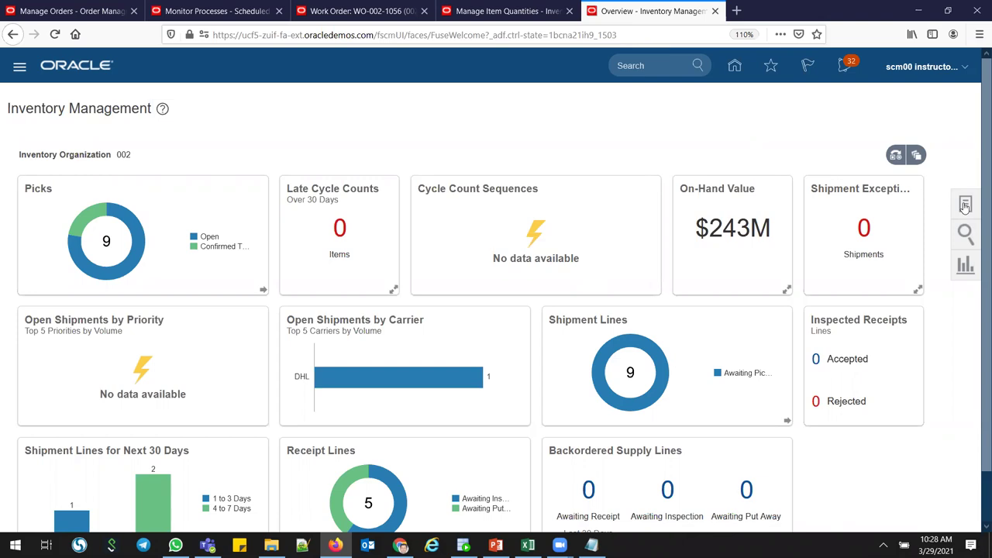
left_click(895, 155)
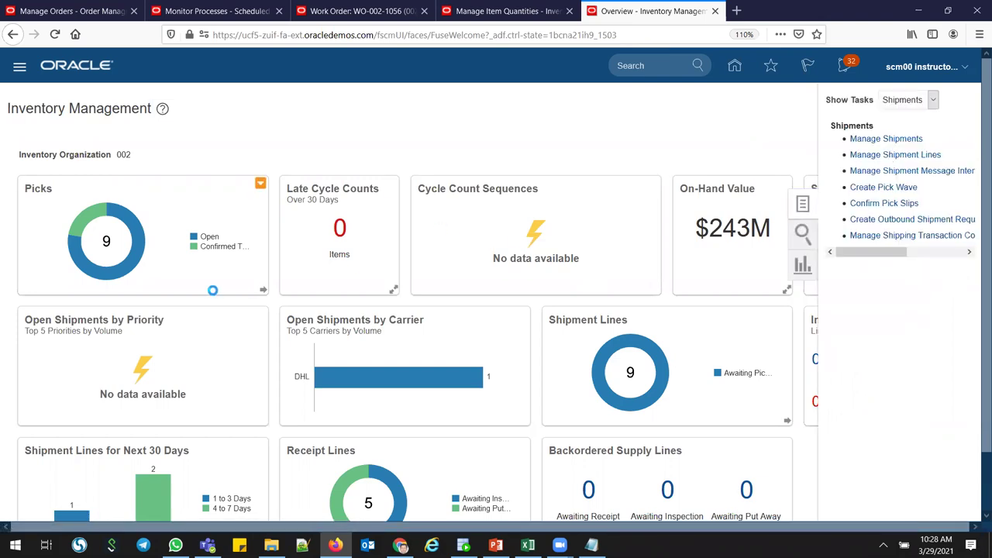
- Search by the sales order's number with Scheduled Ship Date set to Before, and open the s22_Assy_item1 shipment line
left_click(232, 209)
type("97463")
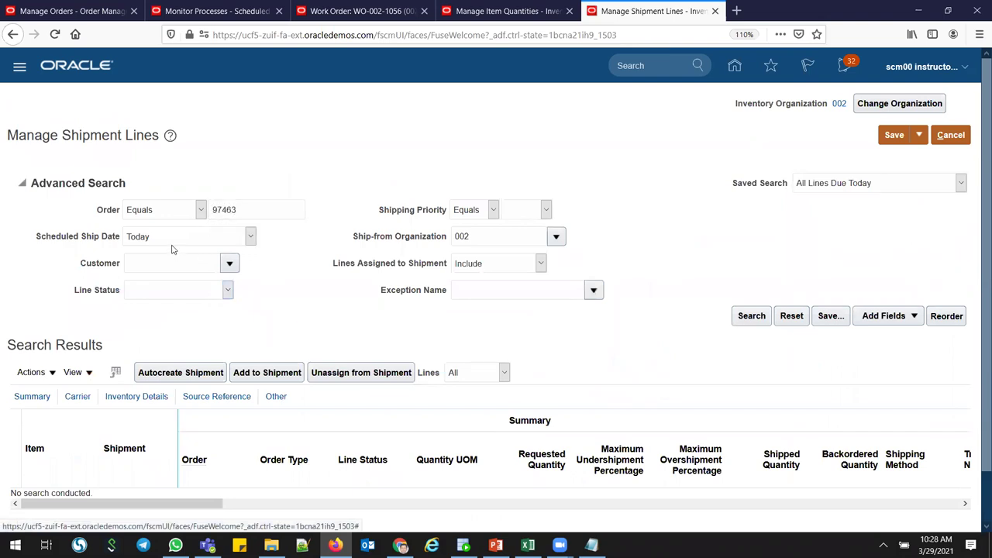
left_click(161, 239)
left_click(144, 254)
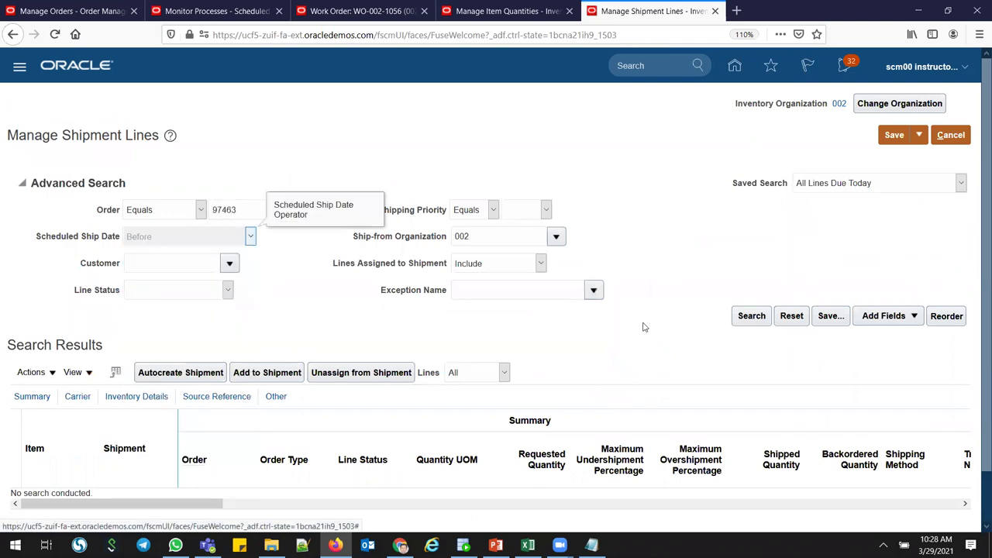
left_click(740, 317)
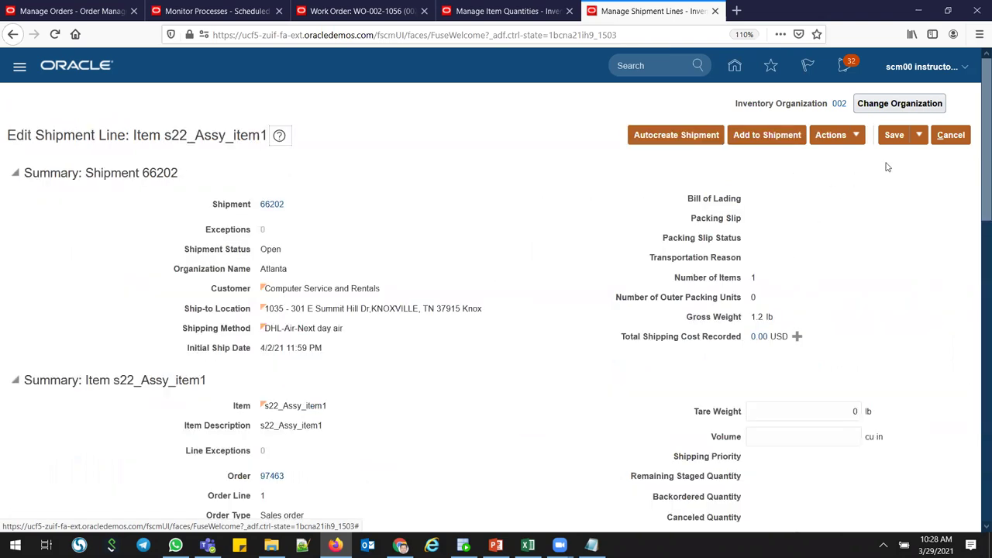
- Save and close the s22_Assy_item1 shipment line, and check its line status in the search results
left_click(918, 135)
left_click(920, 158)
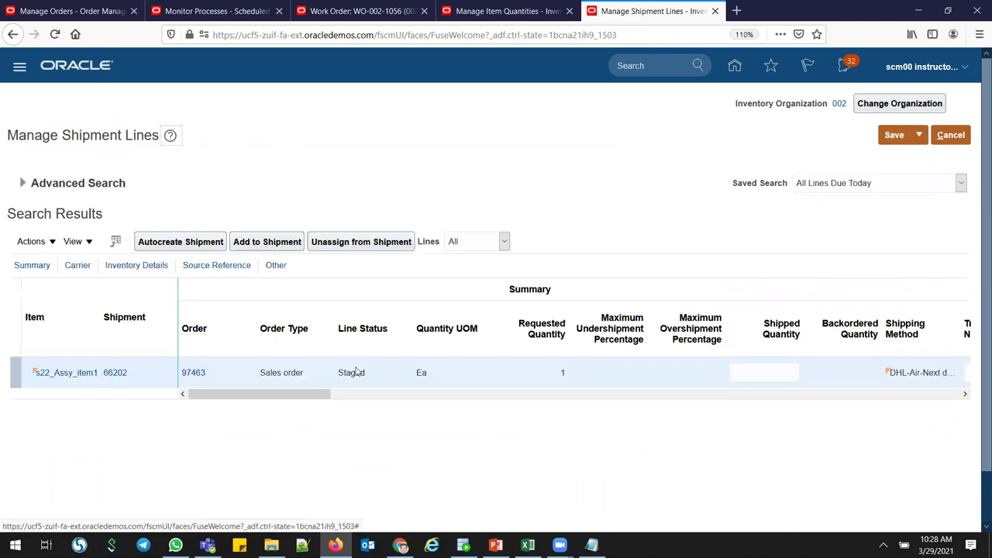
double_click(370, 376)
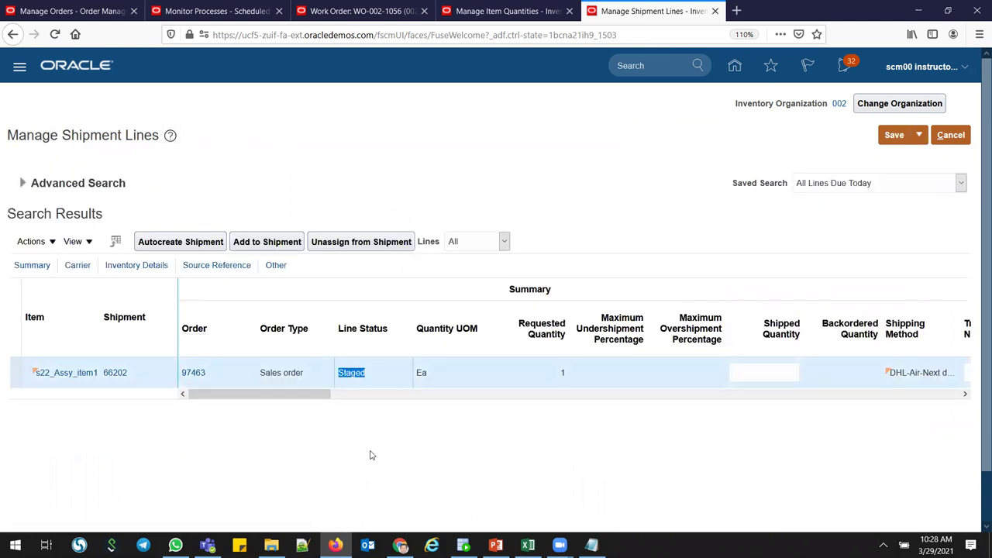
- Open the shipment of the s22_Assy_item1 line, ship confirm it, acknowledge the confirmation and check the line status
left_click(115, 373)
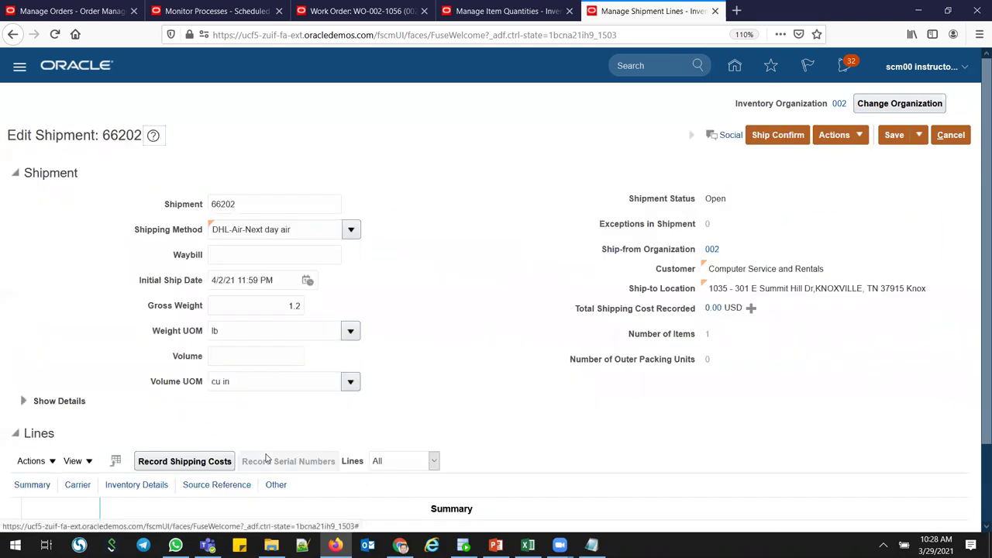
left_click(792, 136)
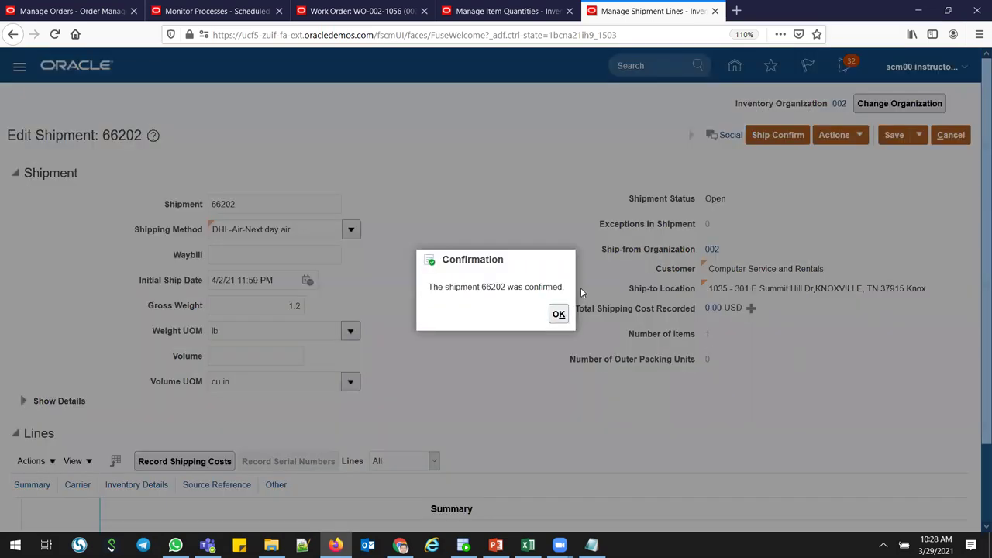
left_click(558, 314)
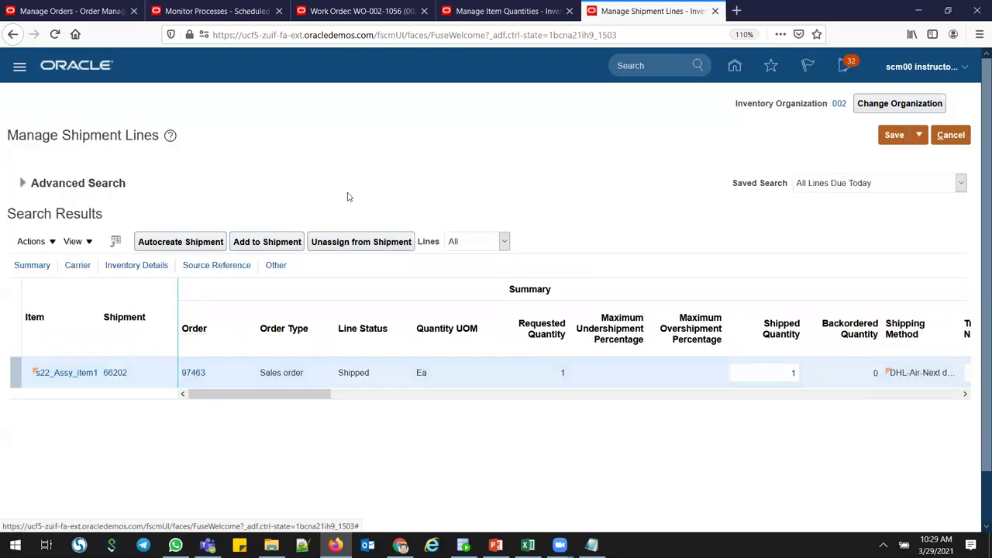
double_click(346, 373)
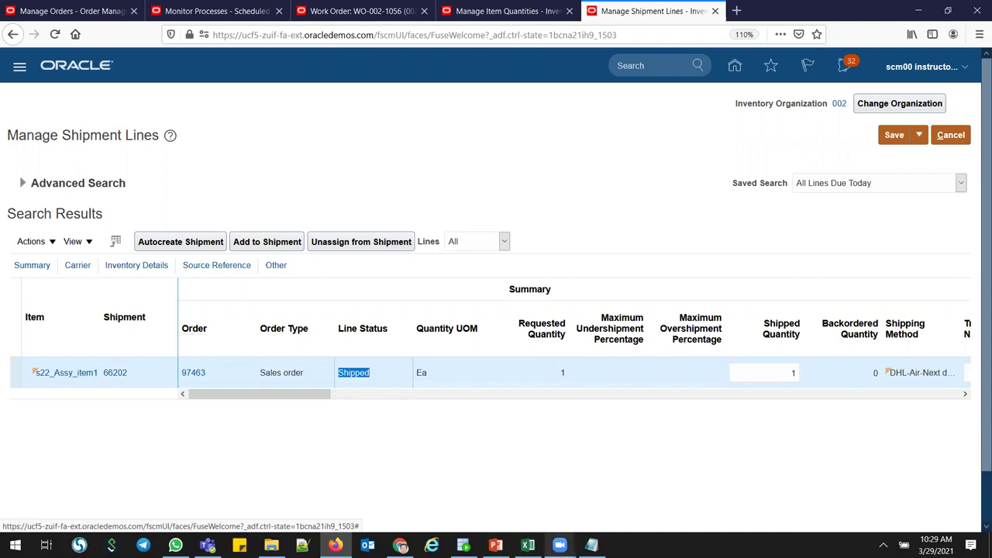
- Switch to the PowerPoint presentation to review the Oracle Cloud B2B make and transfer process flow slide
left_click(560, 544)
right_click(559, 544)
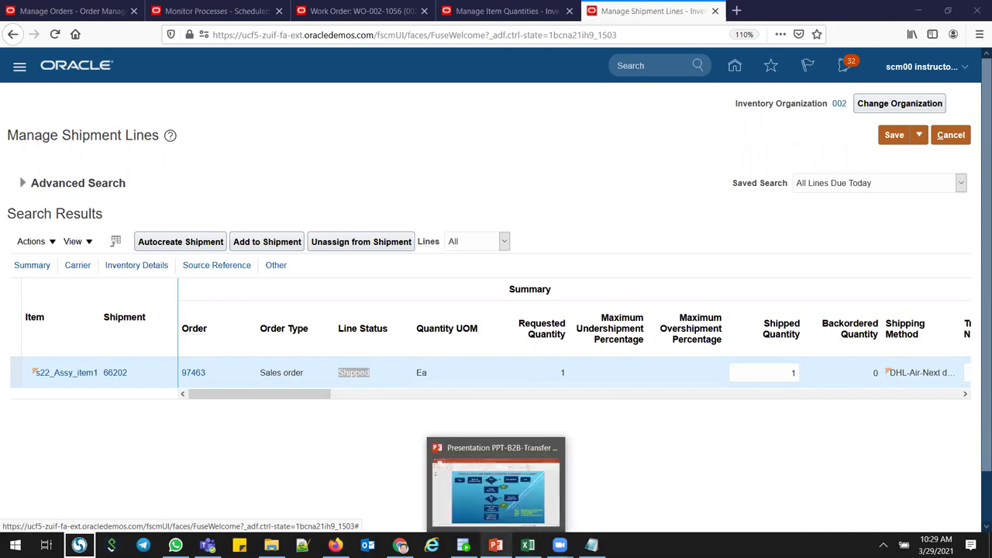
left_click(495, 544)
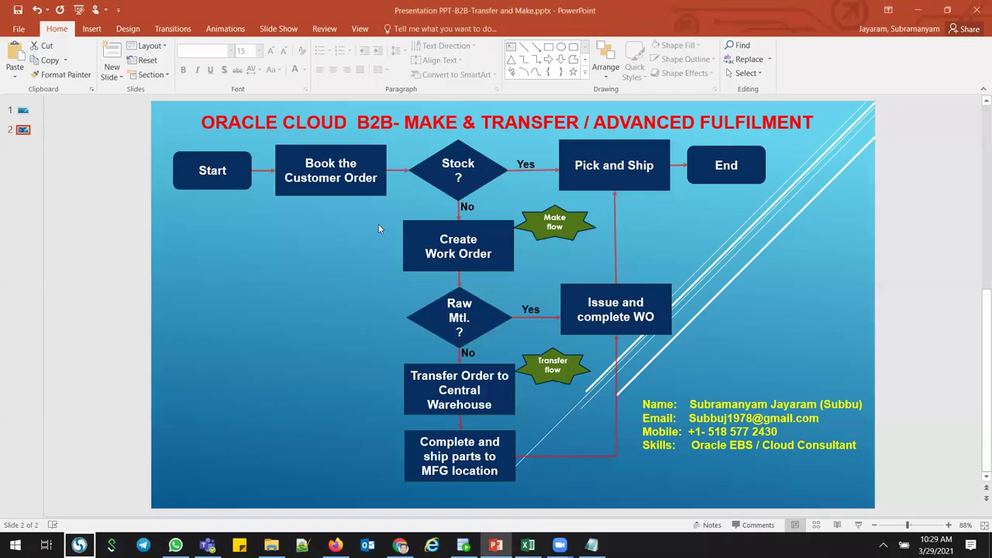